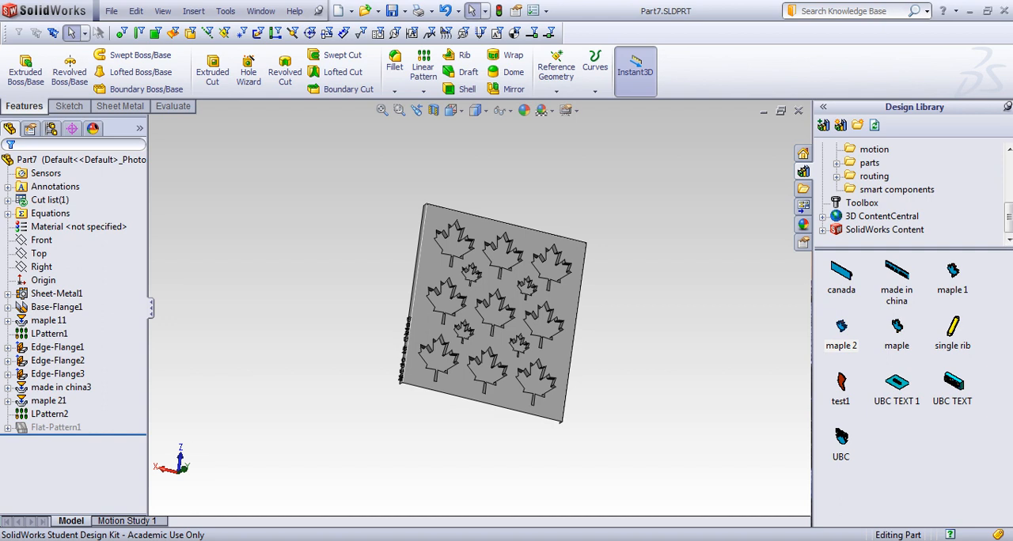
# Examine the finished sheet-metal part and its patterned maple leaf cutouts from several angles.
pyautogui.moveTo(707, 361); pyautogui.dragTo(524, 356, button='middle')
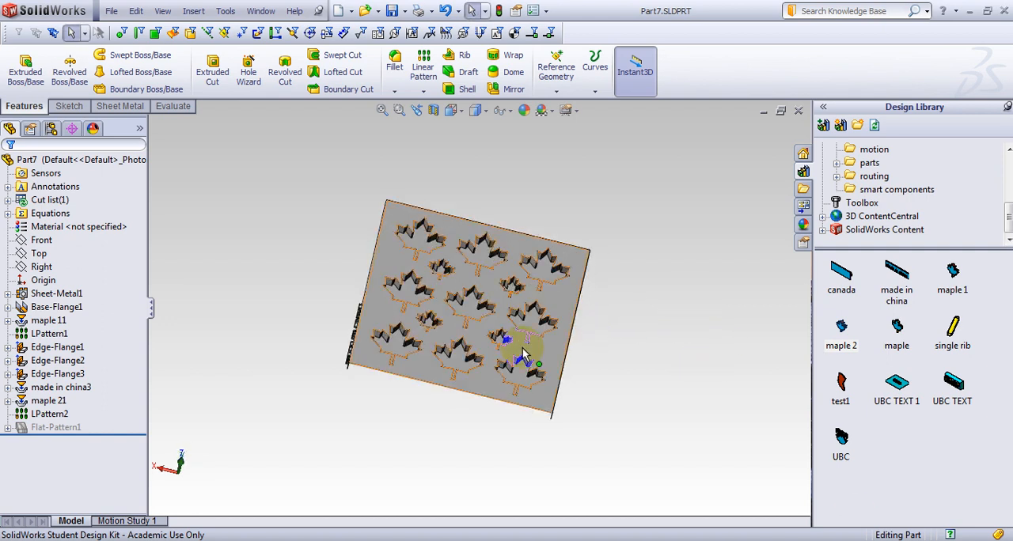
pyautogui.moveTo(431, 242); pyautogui.dragTo(599, 289, button='middle')
pyautogui.scroll(-5, 459, 277)
pyautogui.scroll(3, 603, 204)
pyautogui.moveTo(603, 204); pyautogui.dragTo(572, 185, button='middle')
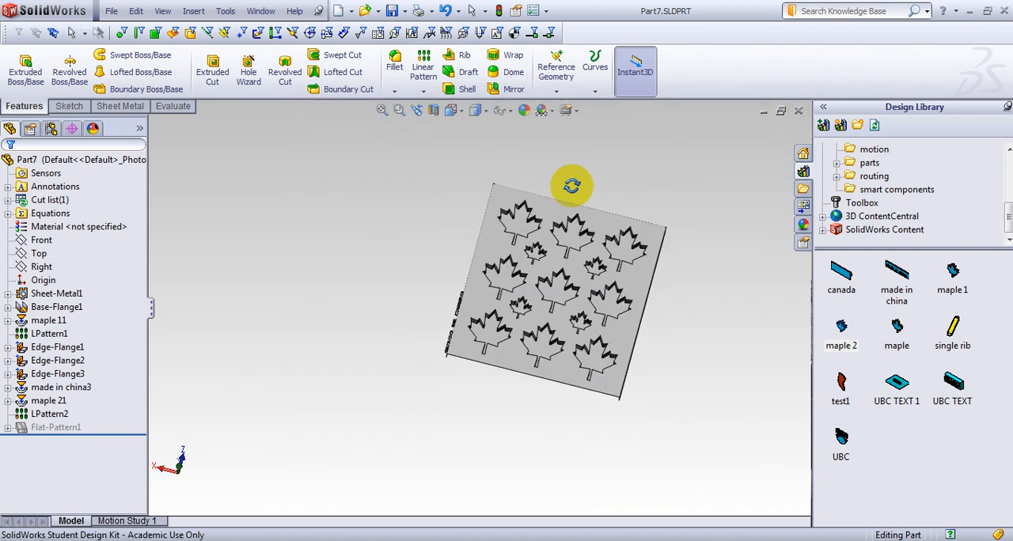
pyautogui.scroll(-5, 584, 234)
pyautogui.scroll(1, 548, 346)
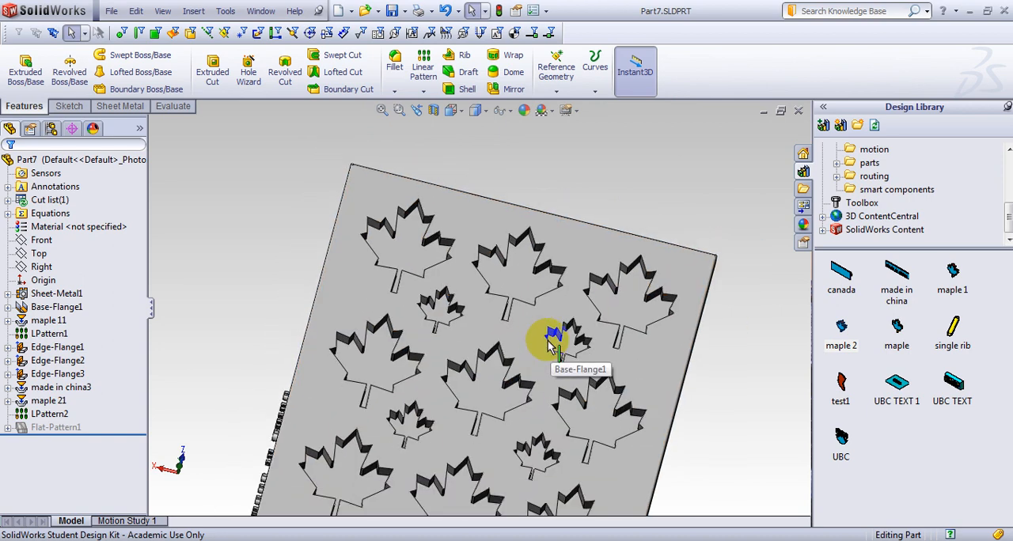
pyautogui.moveTo(522, 399); pyautogui.dragTo(477, 297, button='middle')
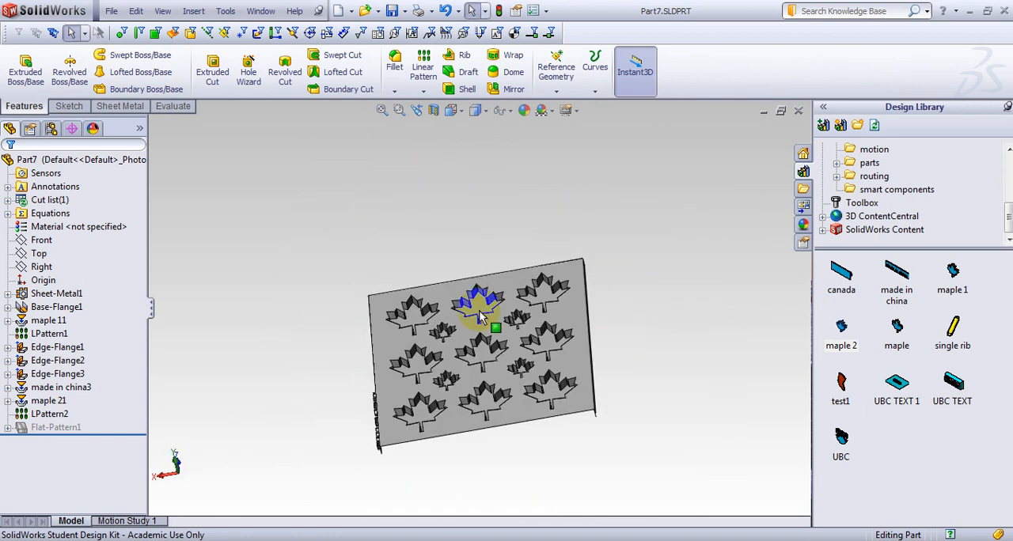
# Create a new part document from the part template.
pyautogui.click(113, 11)
pyautogui.click(136, 18)
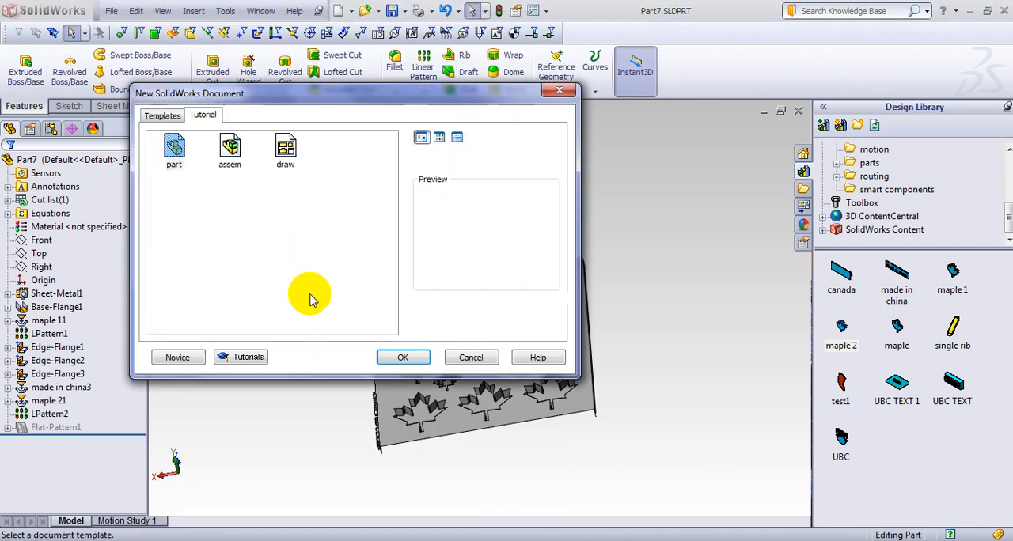
pyautogui.click(404, 358)
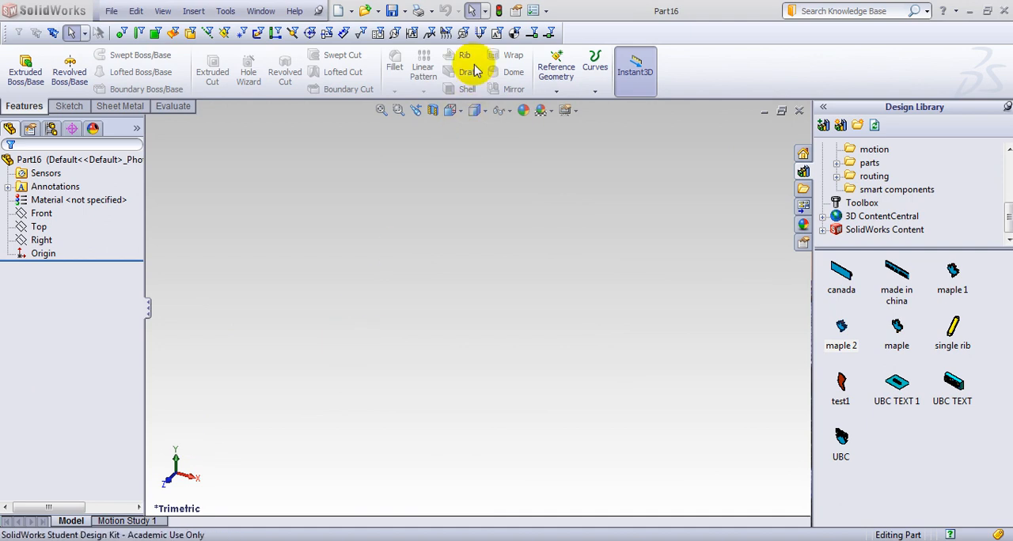
# Make sure the Autotrace add-in is active.
pyautogui.click(546, 13)
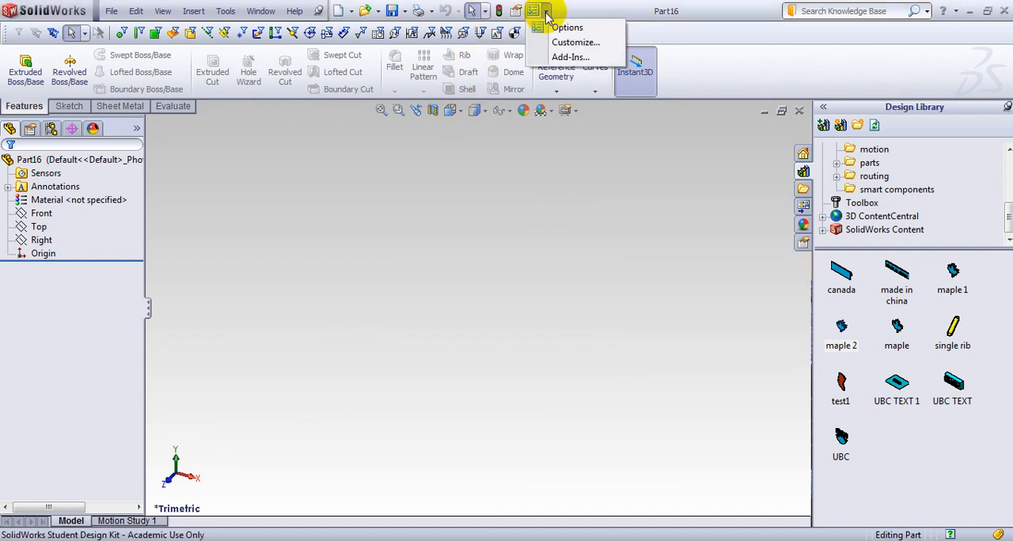
pyautogui.click(570, 56)
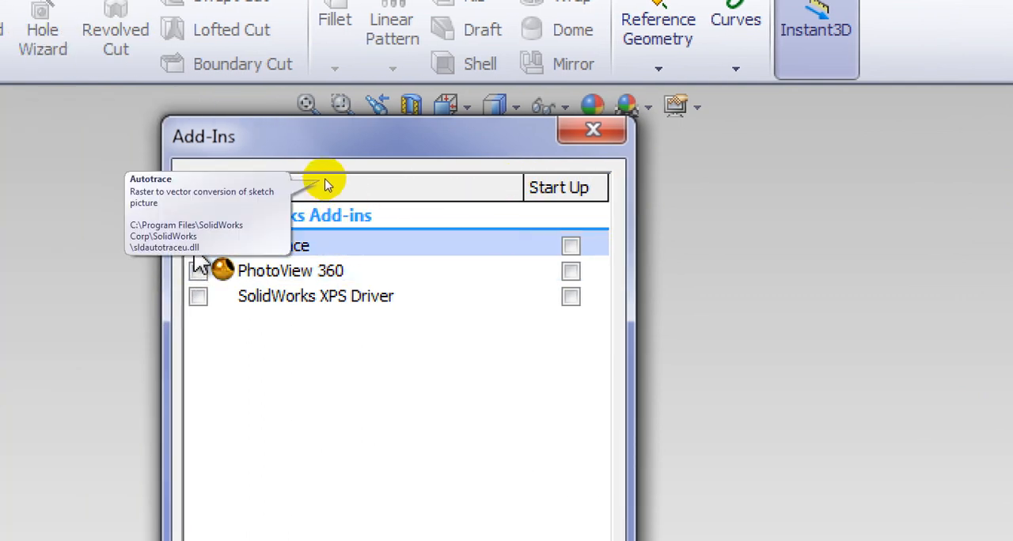
pyautogui.click(197, 246)
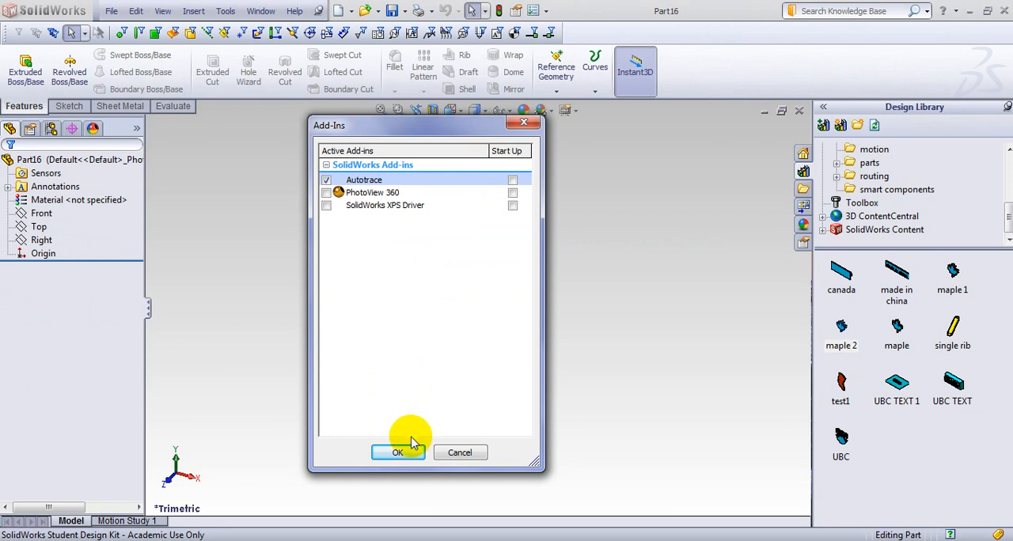
pyautogui.click(398, 452)
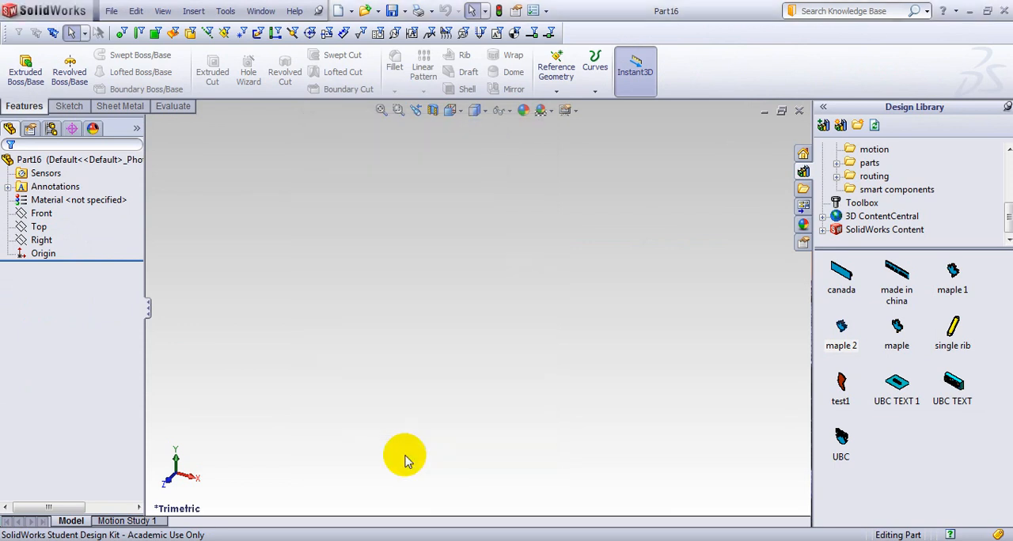
# Start a sketch on the Front plane and insert the image Picture-152.png as a sketch picture.
pyautogui.click(41, 218)
pyautogui.click(38, 190)
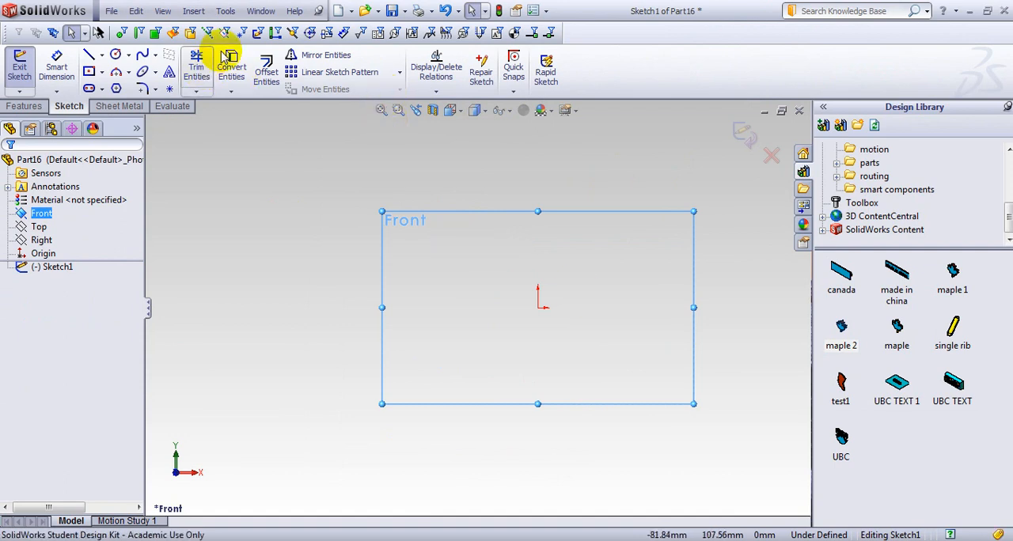
pyautogui.click(225, 10)
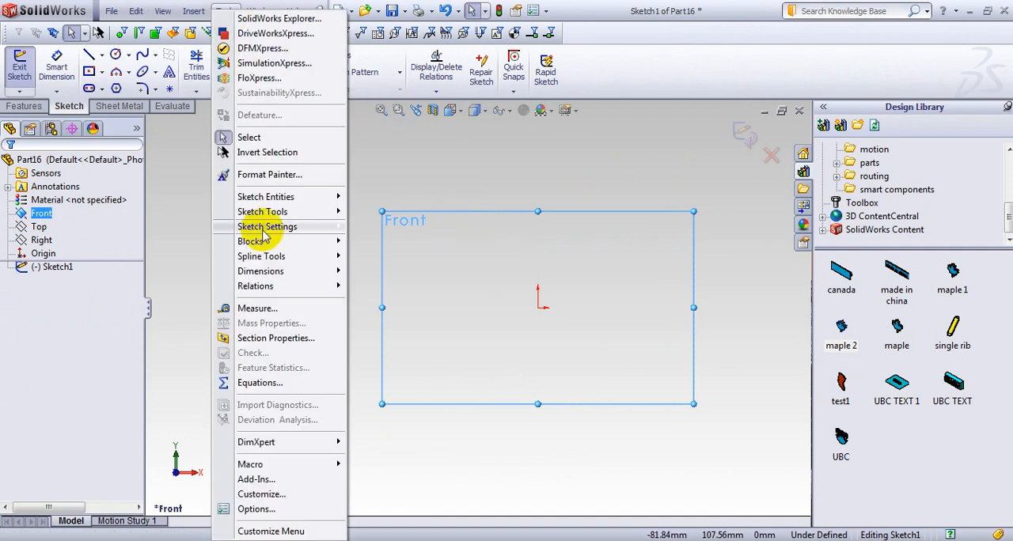
pyautogui.moveTo(262, 211)
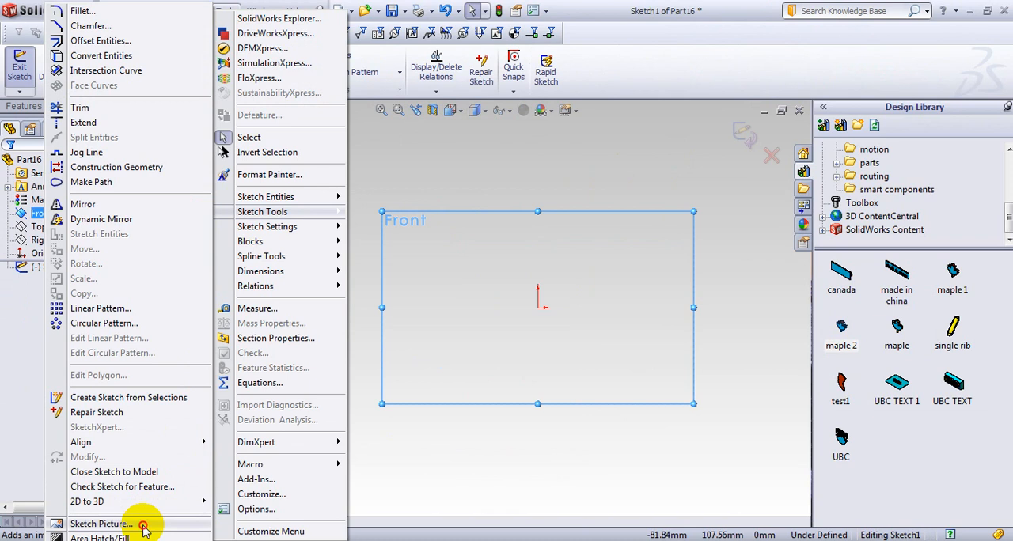
pyautogui.click(101, 524)
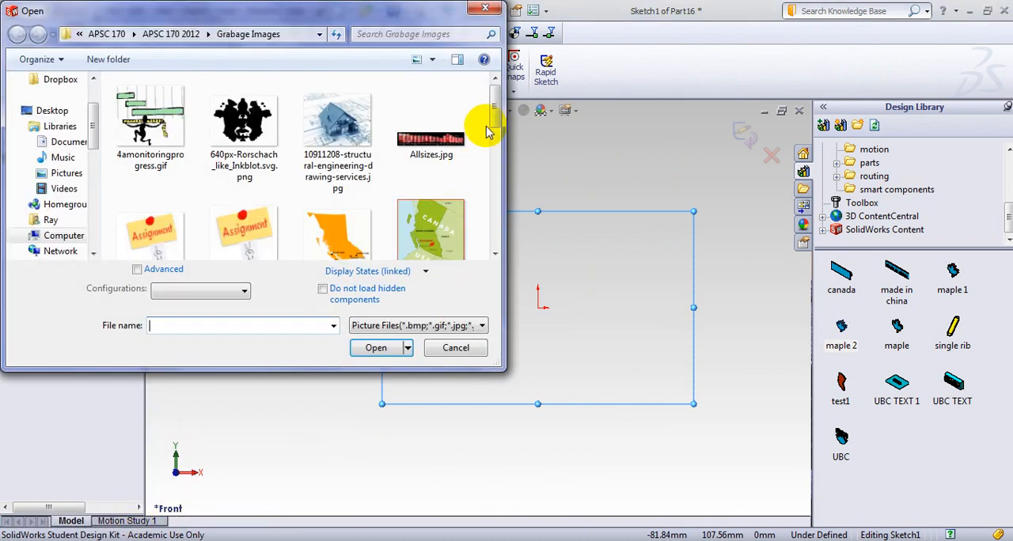
pyautogui.moveTo(492, 121); pyautogui.dragTo(493, 219)
pyautogui.click(164, 228)
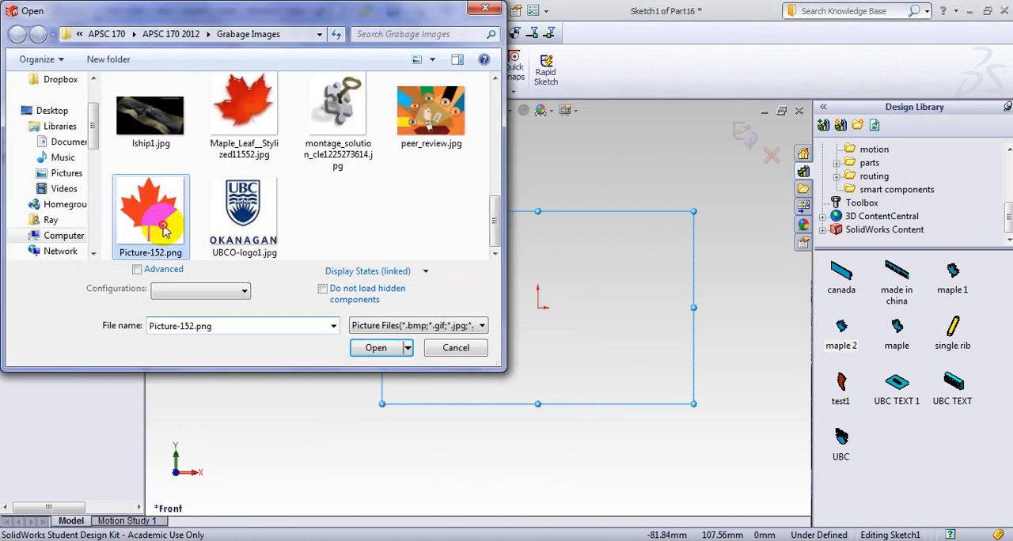
pyautogui.click(380, 348)
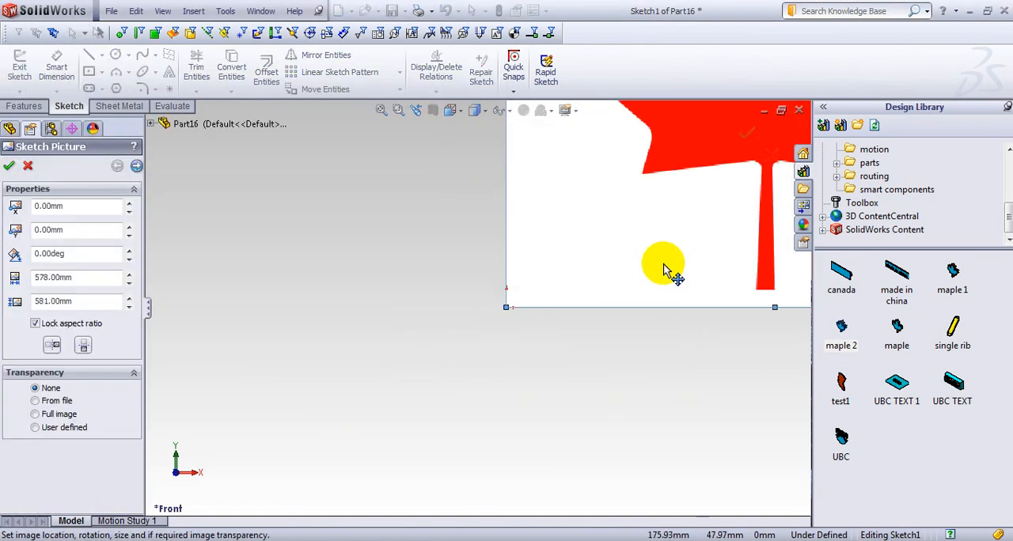
# Flip the maple leaf picture vertically and back, and horizontally and back.
pyautogui.scroll(5, 663, 268)
pyautogui.scroll(-3, 621, 223)
pyautogui.scroll(1, 517, 193)
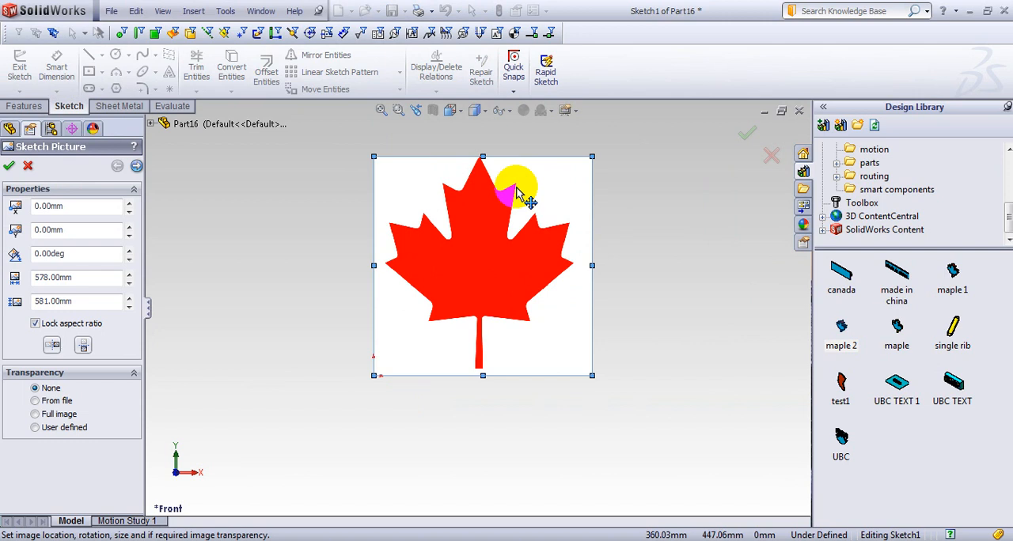
pyautogui.click(83, 349)
pyautogui.click(83, 348)
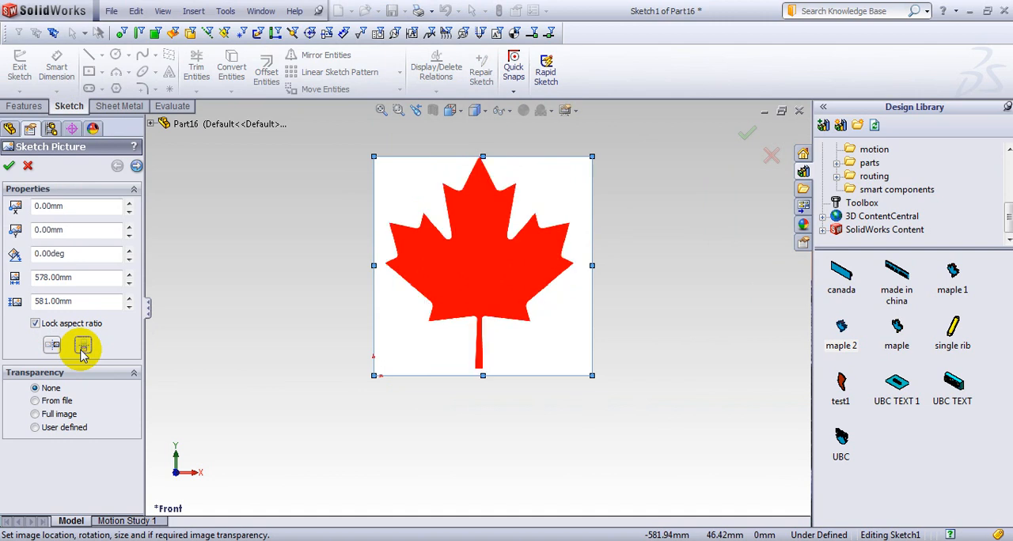
pyautogui.click(52, 347)
pyautogui.click(51, 346)
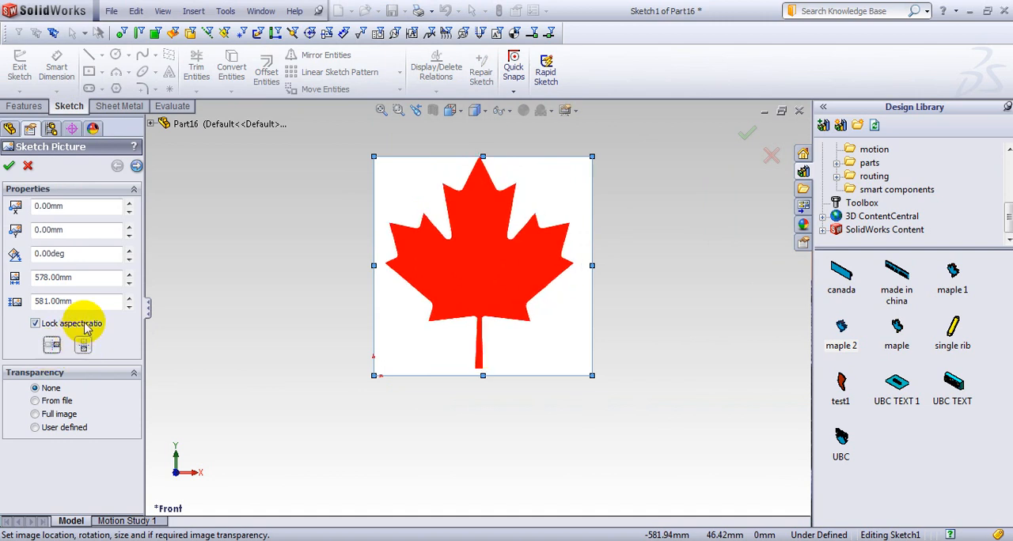
# Trace the whole maple leaf using a rectangular selection around it.
pyautogui.click(136, 168)
pyautogui.click(28, 310)
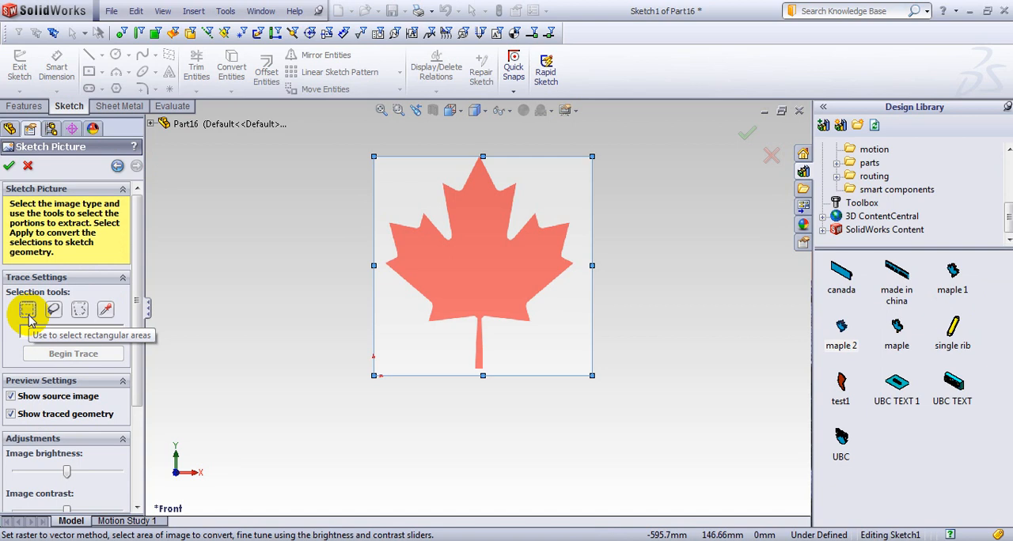
pyautogui.click(28, 311)
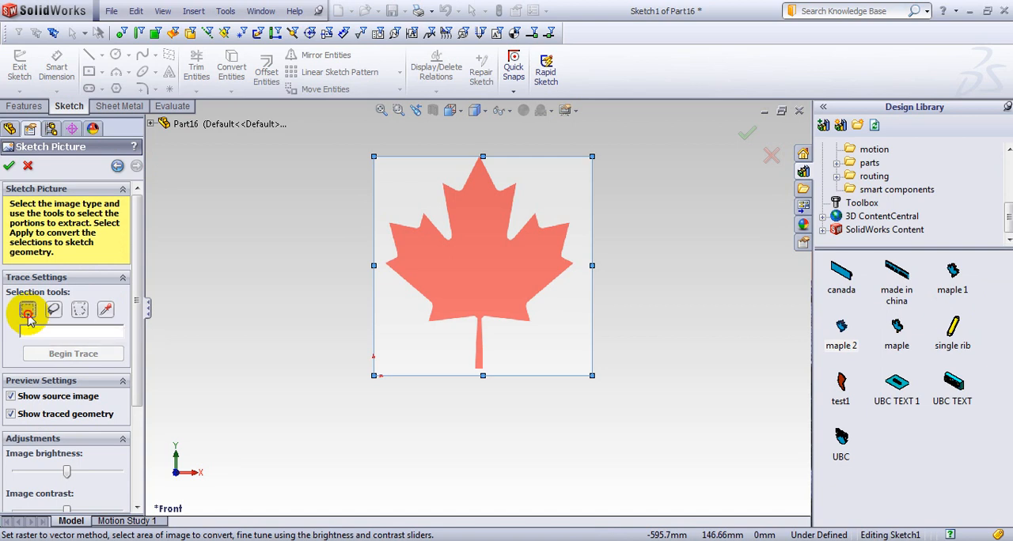
pyautogui.moveTo(377, 159)
pyautogui.mouseDown()
pyautogui.moveTo(525, 266)
pyautogui.moveTo(585, 368)
pyautogui.mouseUp()
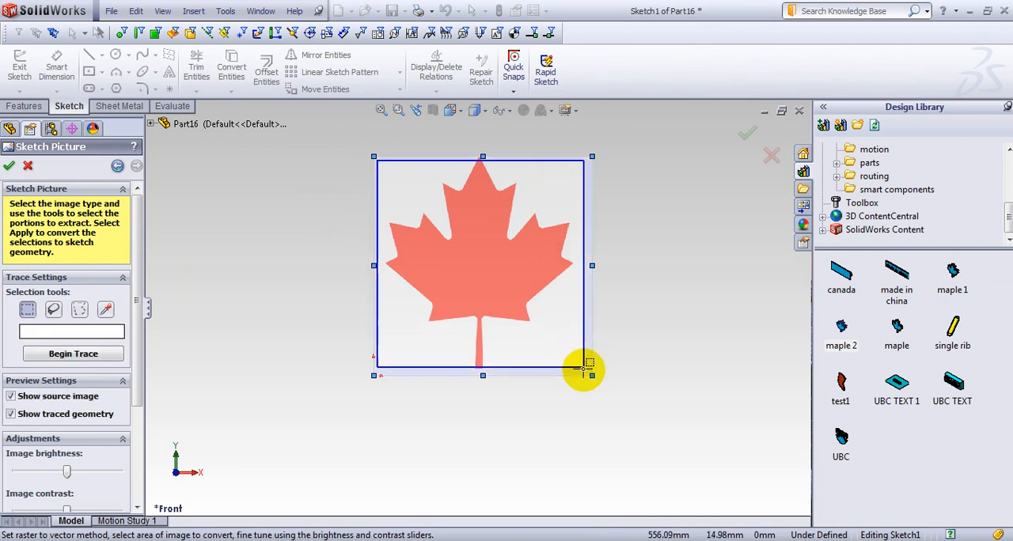
pyautogui.click(72, 354)
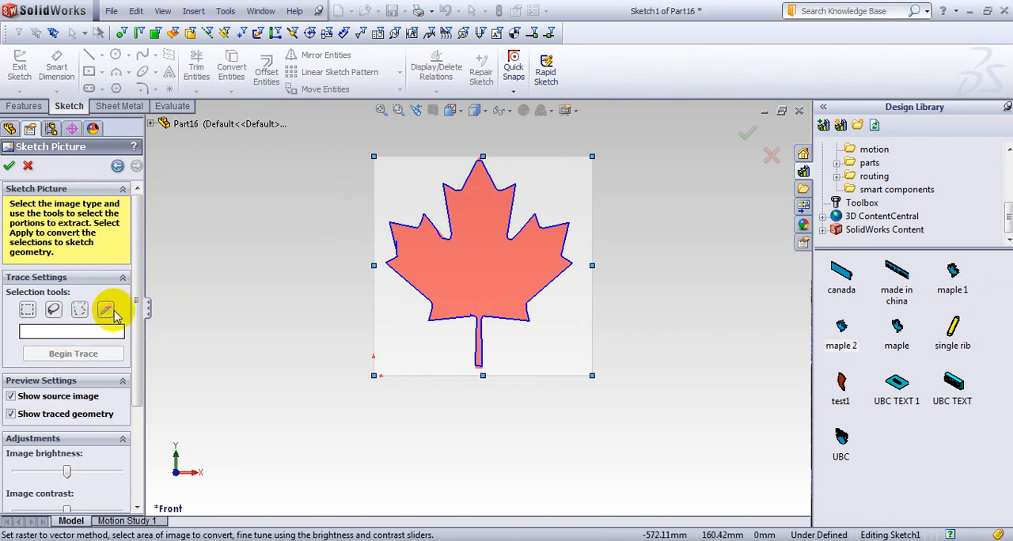
# Trace a freehand lasso selection drawn over the leaf's upper lobe.
pyautogui.click(53, 311)
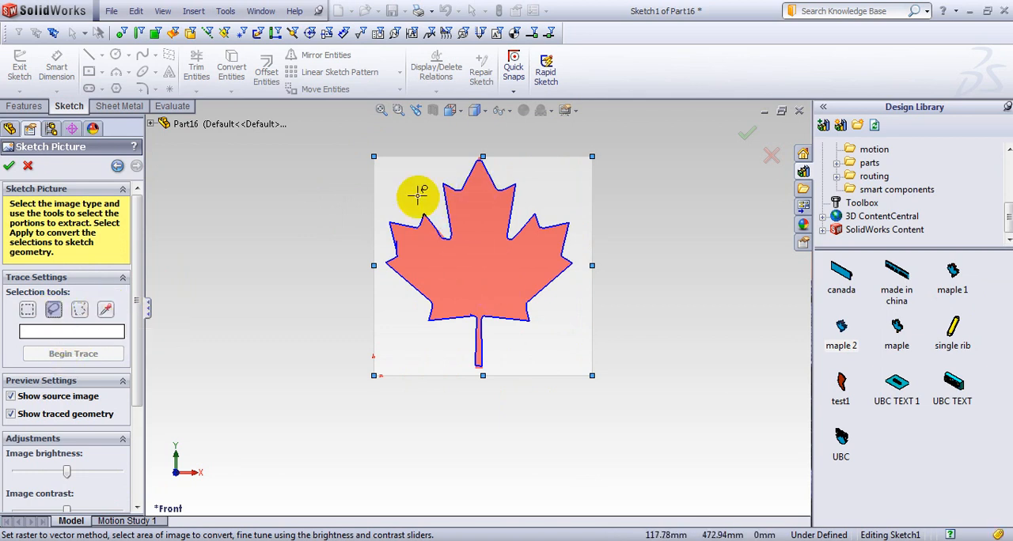
pyautogui.moveTo(419, 194)
pyautogui.mouseDown()
pyautogui.moveTo(491, 192)
pyautogui.moveTo(494, 225)
pyautogui.mouseUp()
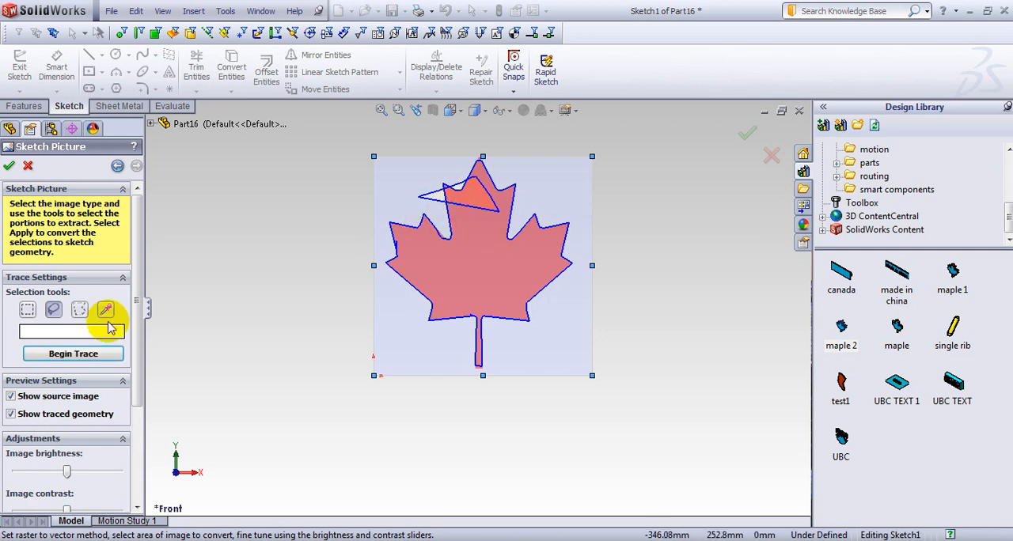
pyautogui.click(61, 359)
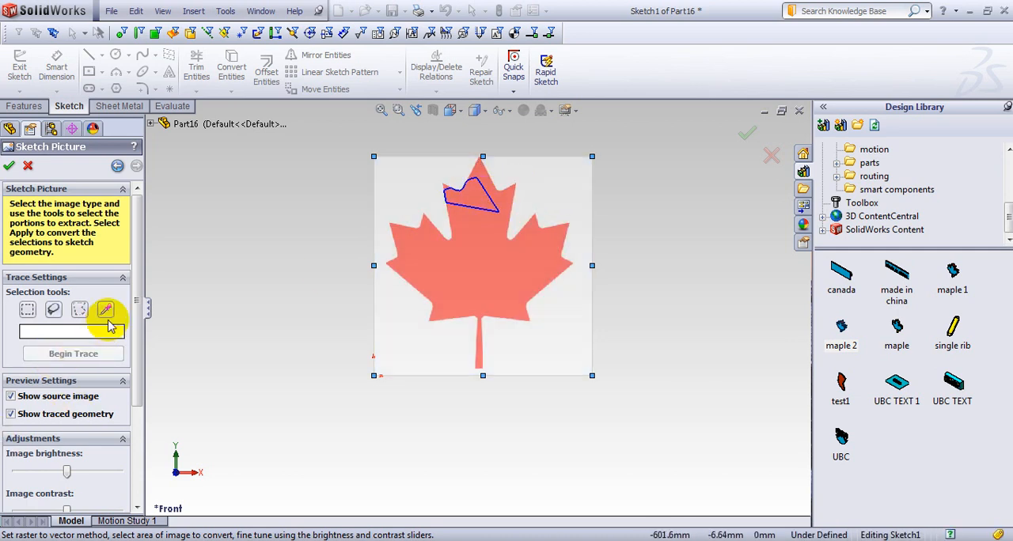
# Outline a polygonal trace selection around the leaf's upper lobe.
pyautogui.click(80, 309)
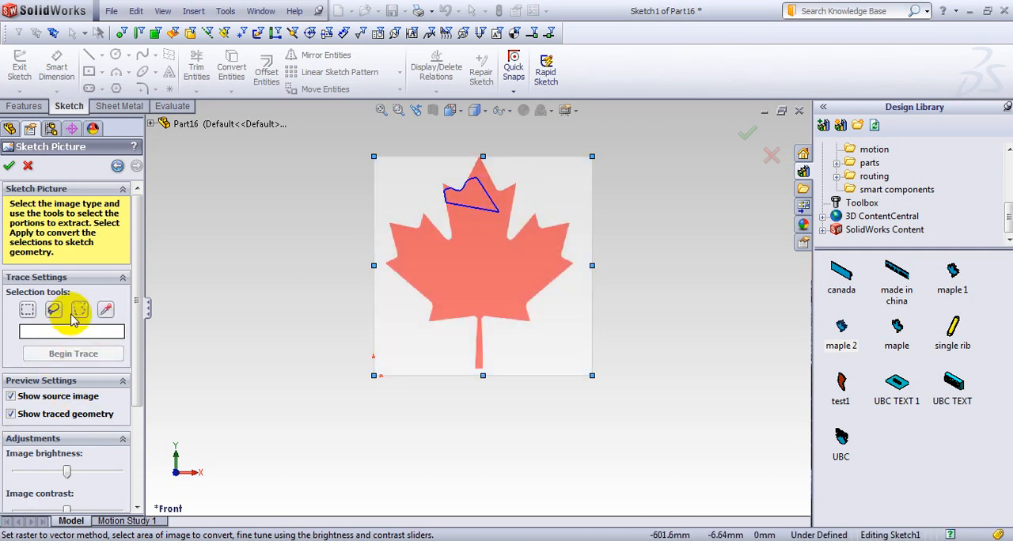
pyautogui.click(458, 190)
pyautogui.moveTo(469, 188)
pyautogui.mouseDown()
pyautogui.moveTo(466, 166)
pyautogui.moveTo(493, 171)
pyautogui.moveTo(511, 192)
pyautogui.moveTo(496, 231)
pyautogui.moveTo(431, 196)
pyautogui.moveTo(448, 199)
pyautogui.mouseUp()
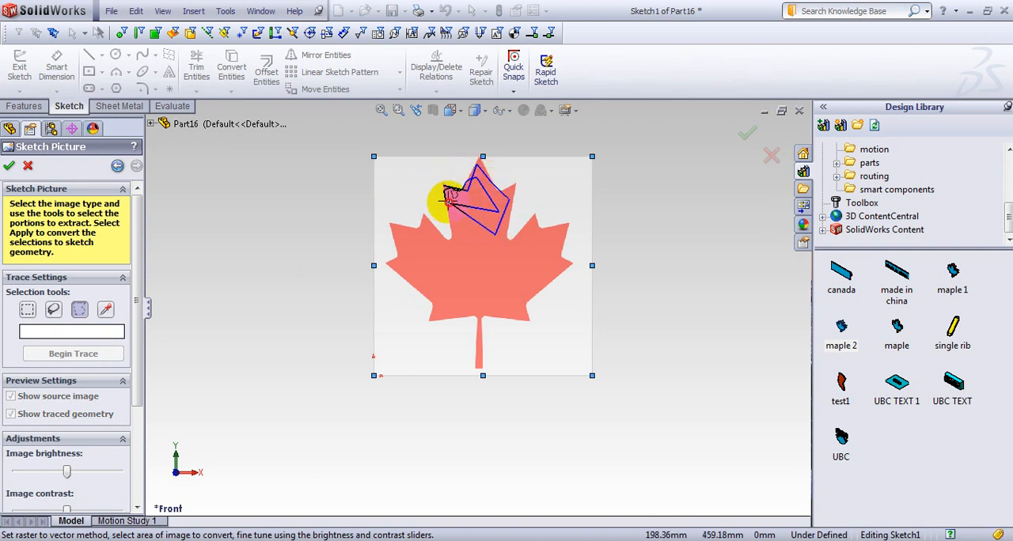
pyautogui.click(448, 201)
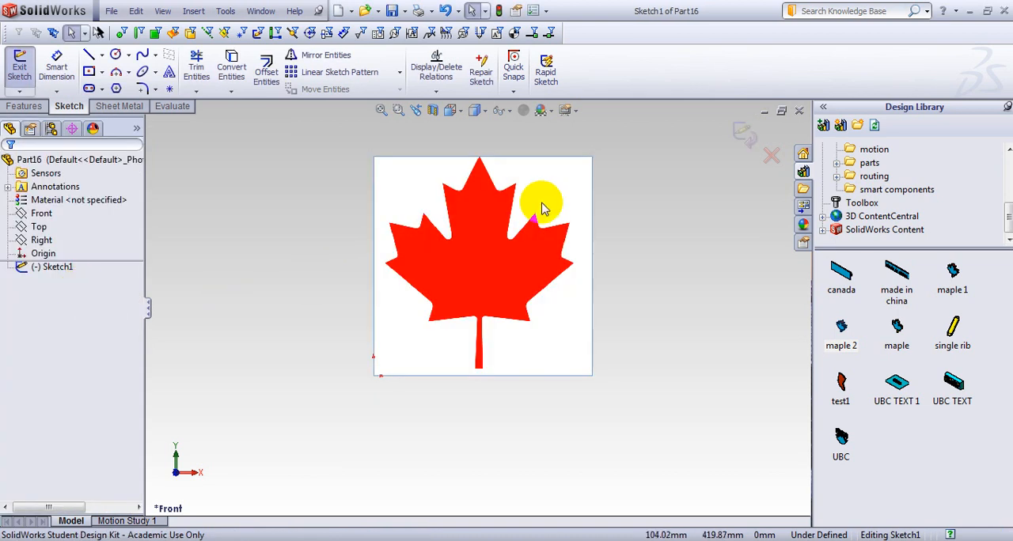
# Exit the sketch and reopen the properties of its maple leaf sketch picture.
pyautogui.click(29, 269)
pyautogui.rightClick(47, 269)
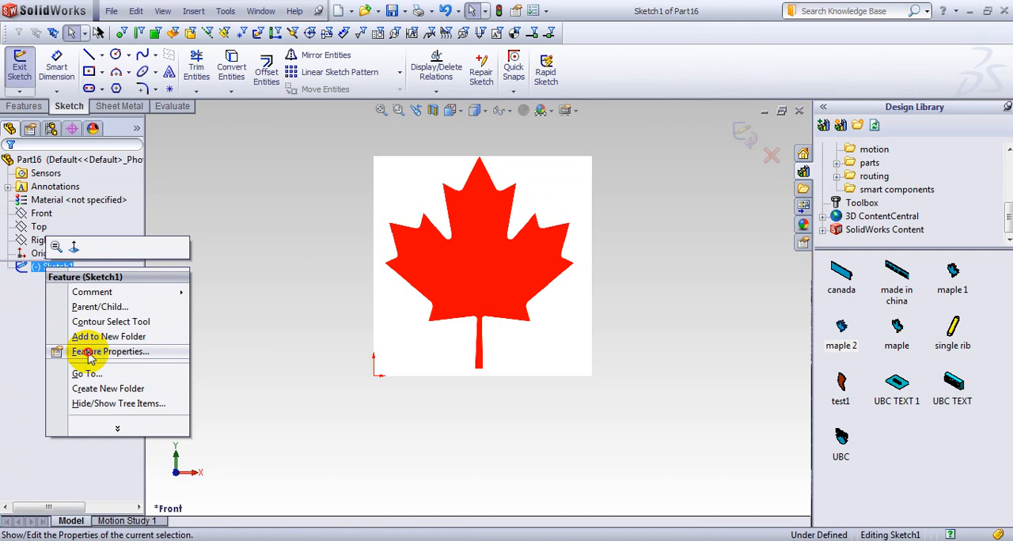
pyautogui.click(90, 353)
pyautogui.click(507, 349)
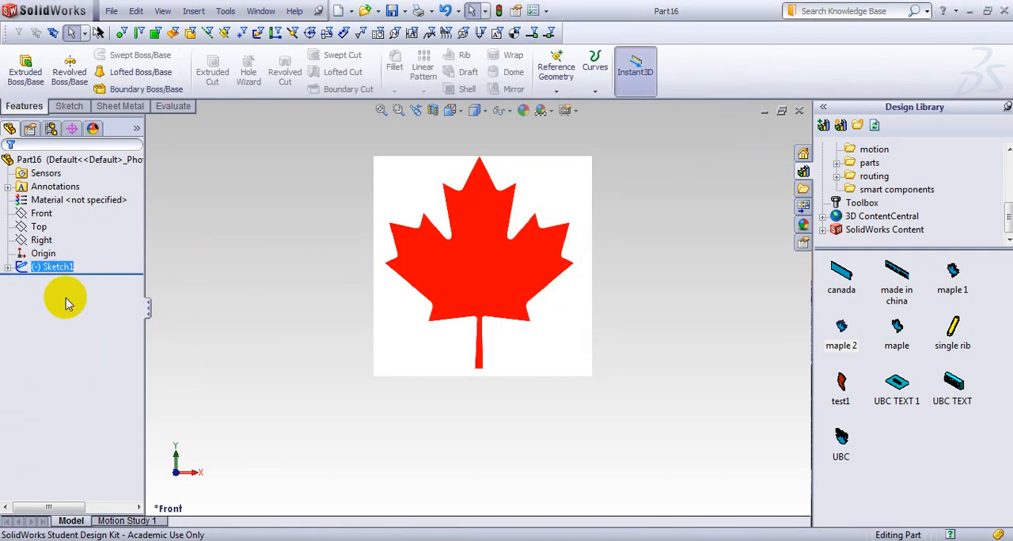
pyautogui.click(9, 267)
pyautogui.rightClick(72, 281)
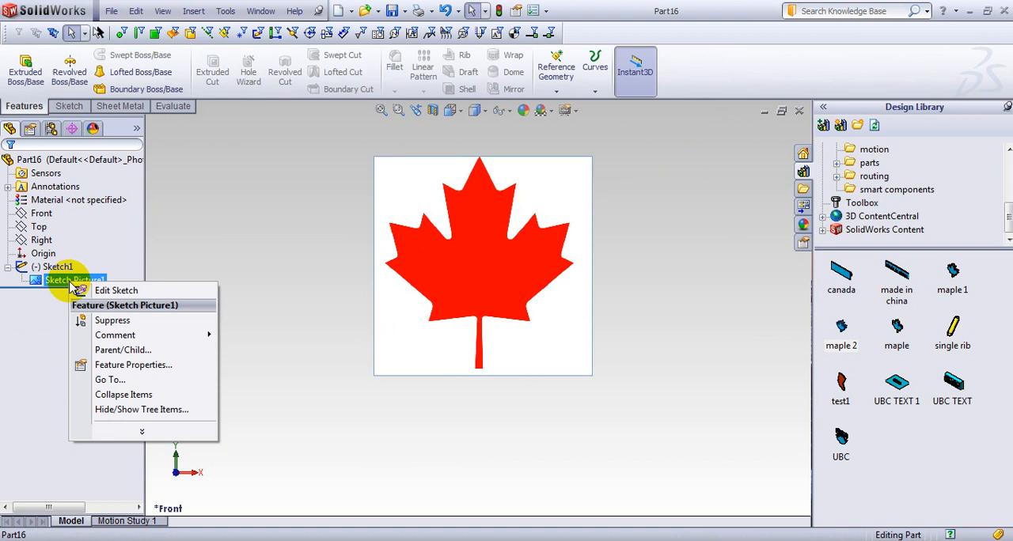
pyautogui.click(123, 366)
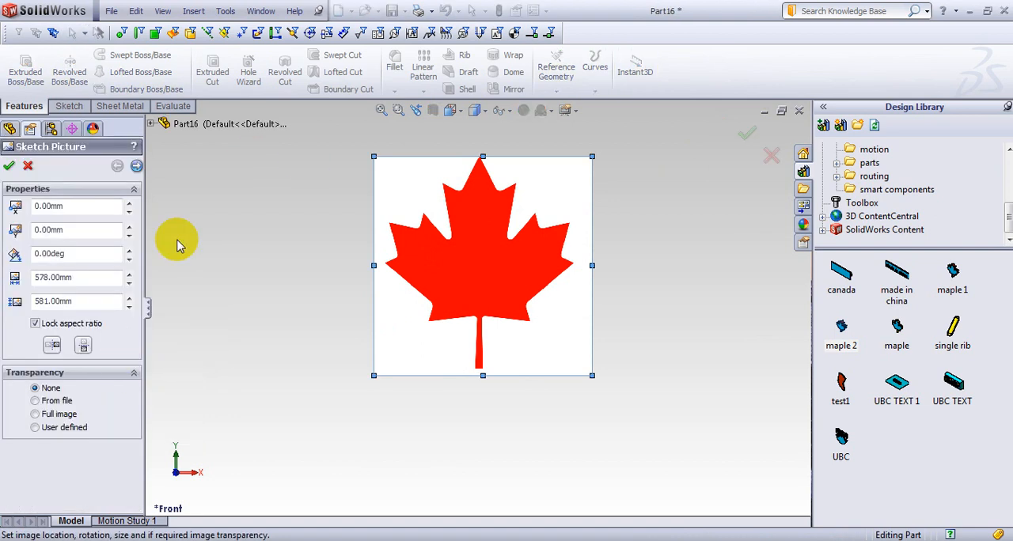
# Trace the maple leaf by picking its red colour as the trace selection, and apply the outline to the sketch.
pyautogui.click(136, 167)
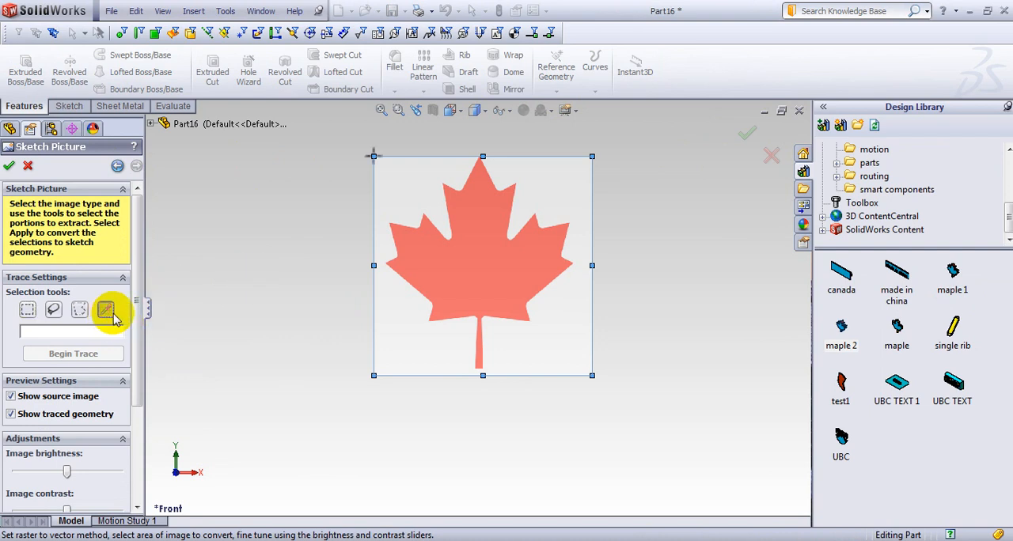
pyautogui.click(459, 264)
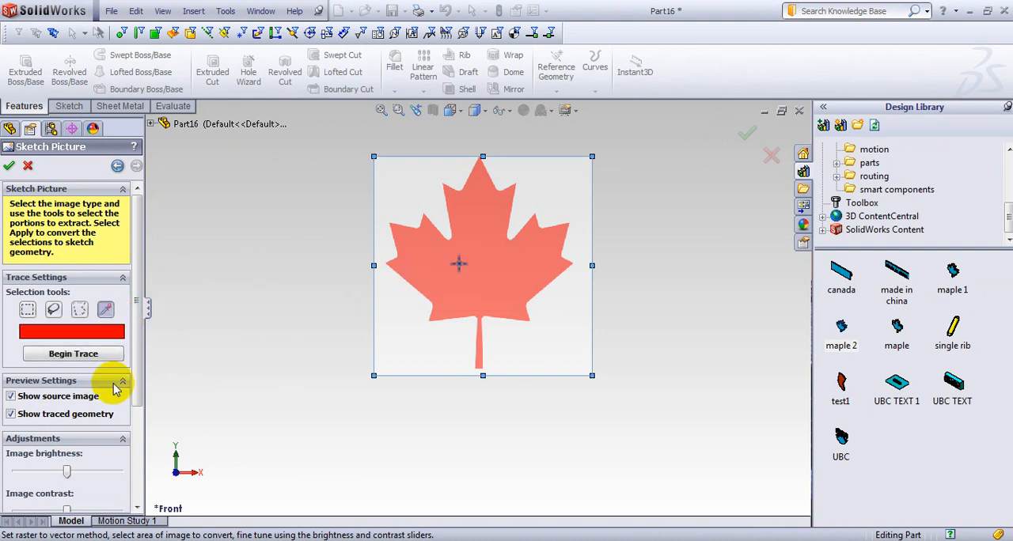
pyautogui.click(63, 356)
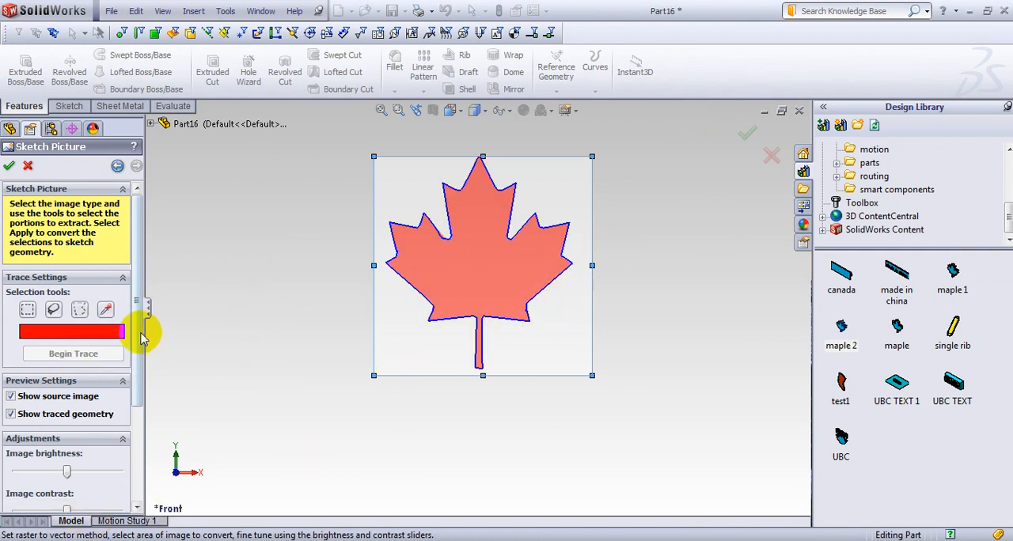
pyautogui.scroll(-3, 143, 414)
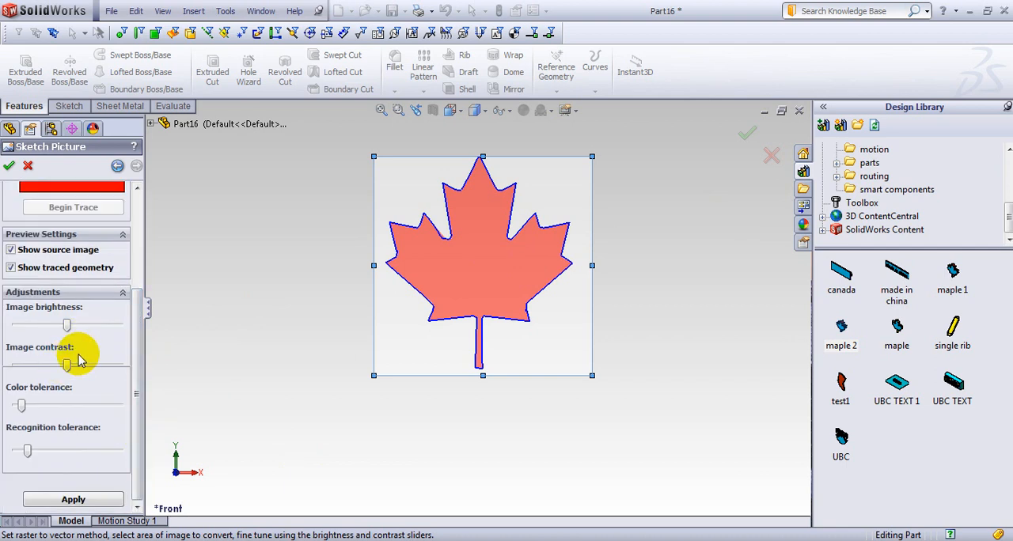
pyautogui.click(47, 501)
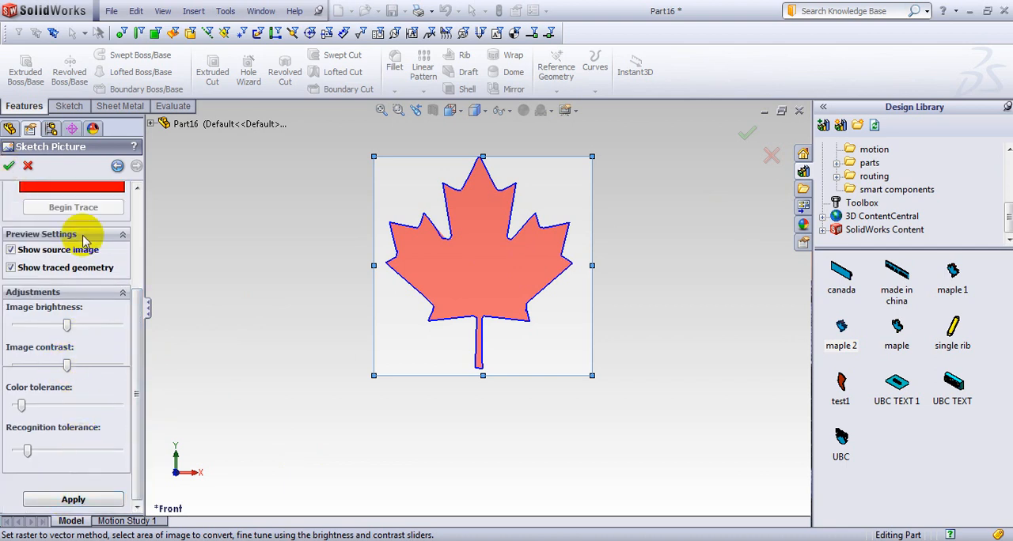
pyautogui.click(10, 167)
pyautogui.scroll(-5, 515, 264)
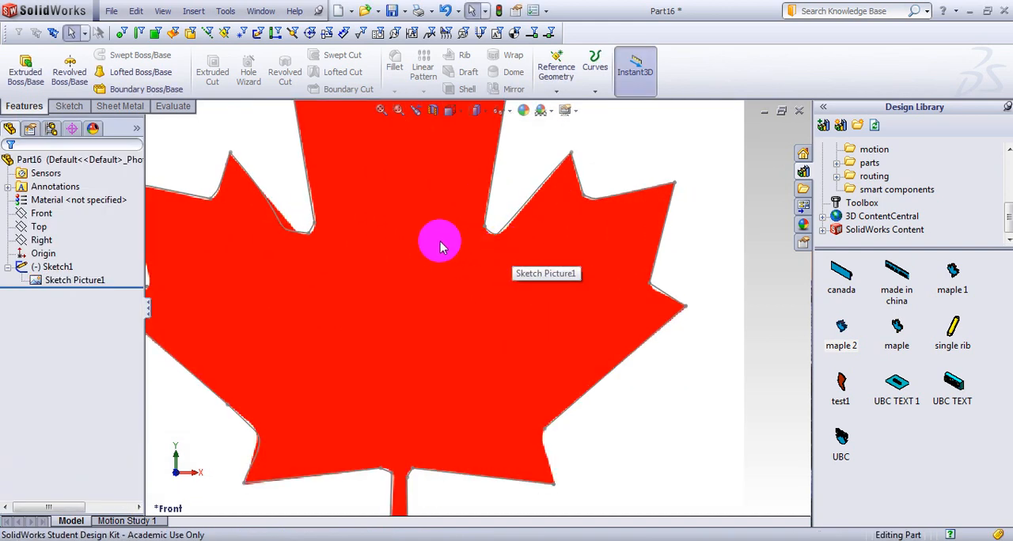
pyautogui.press('f')
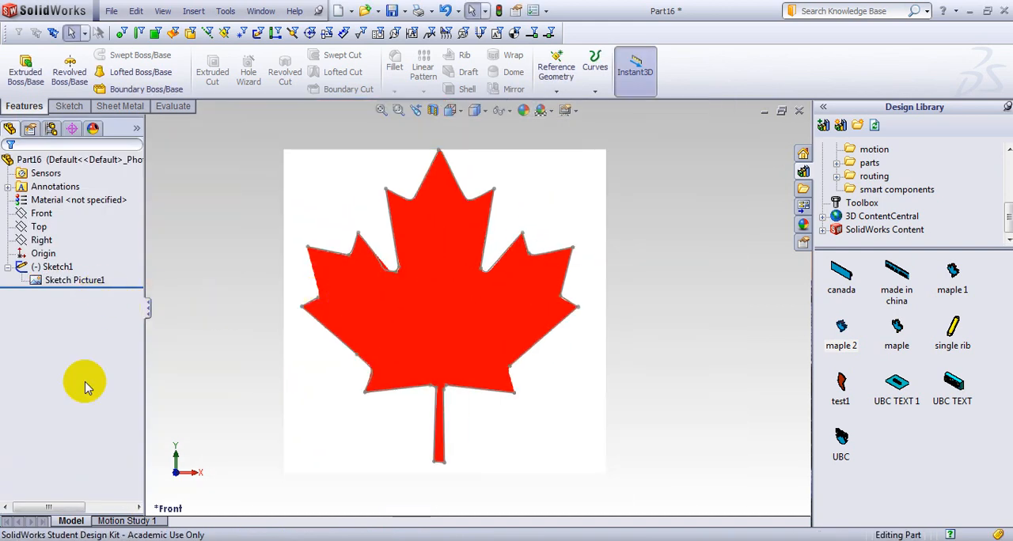
# Delete the maple leaf sketch picture, keeping the traced outline in the sketch.
pyautogui.click(77, 281)
pyautogui.rightClick(79, 282)
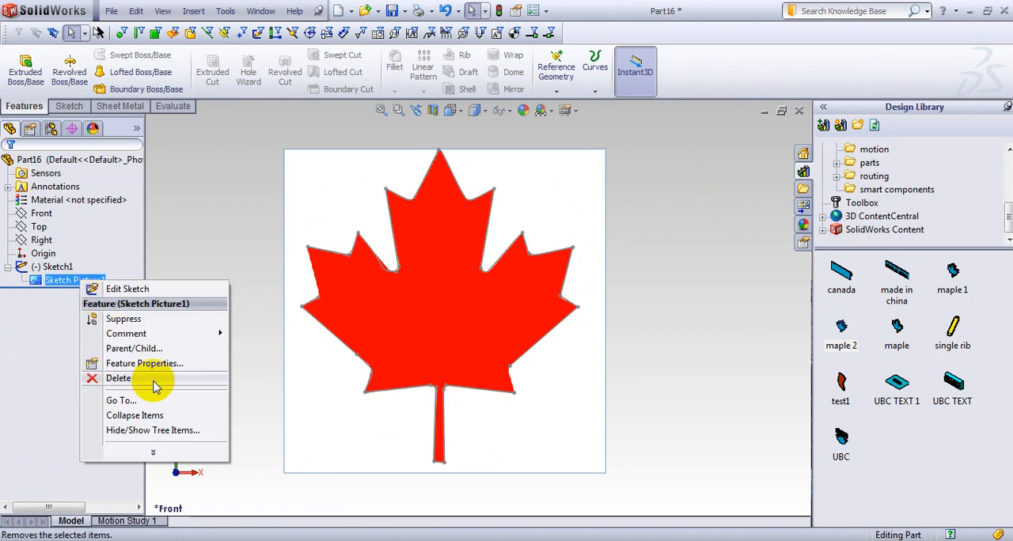
pyautogui.click(156, 380)
pyautogui.click(549, 125)
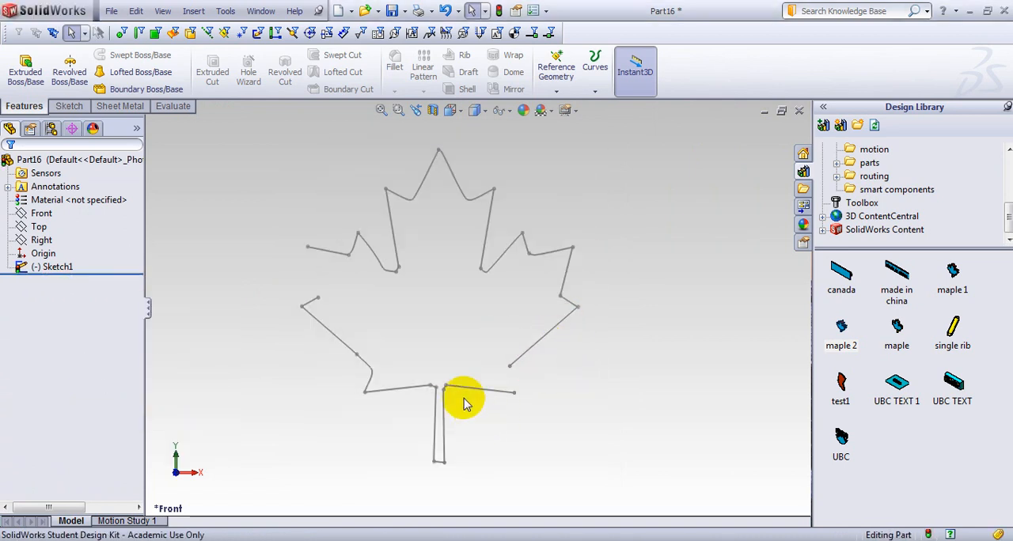
# Edit the traced sketch and close the gap beside the leaf's lower right point with a straight line.
pyautogui.scroll(-8, 438, 199)
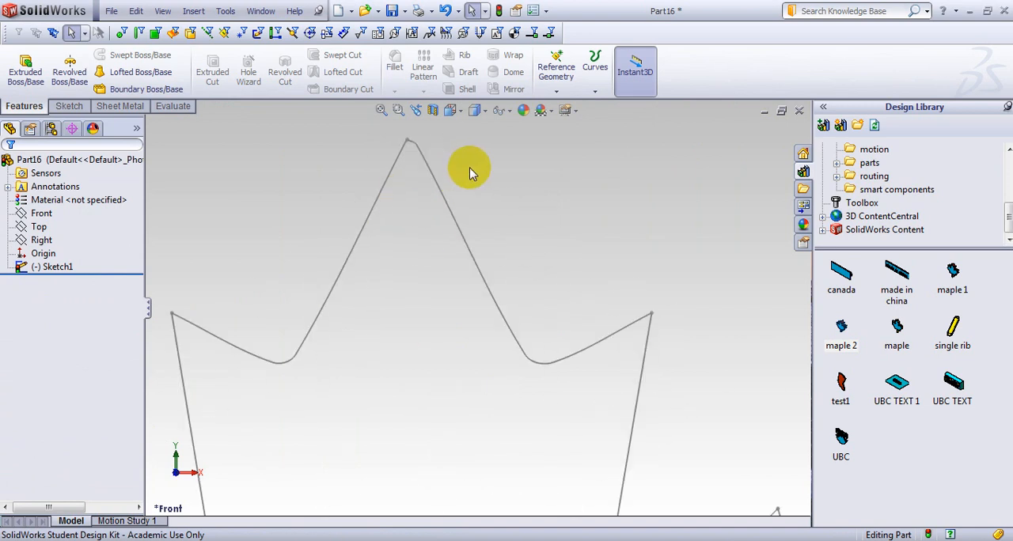
pyautogui.scroll(10, 467, 467)
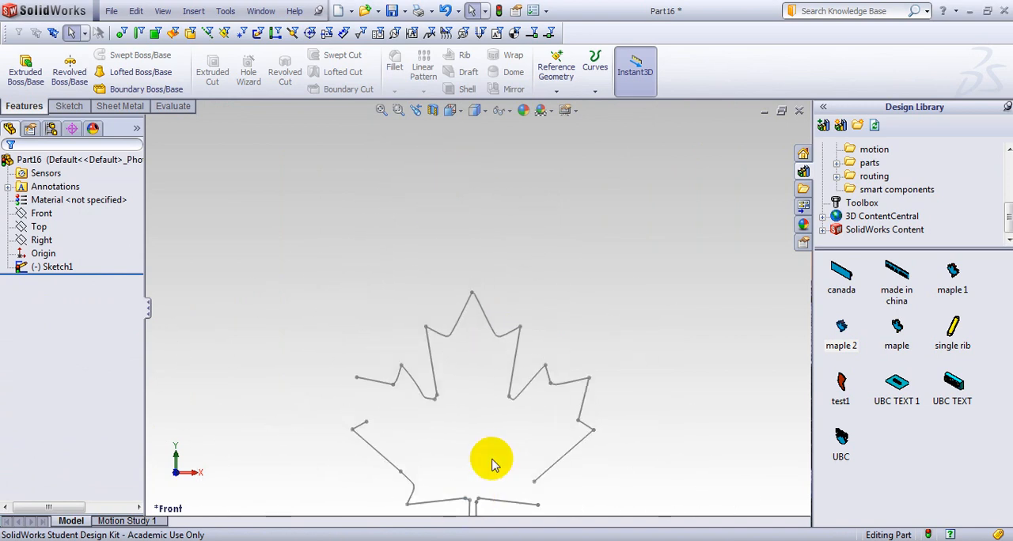
pyautogui.scroll(-8, 554, 340)
pyautogui.scroll(5, 405, 353)
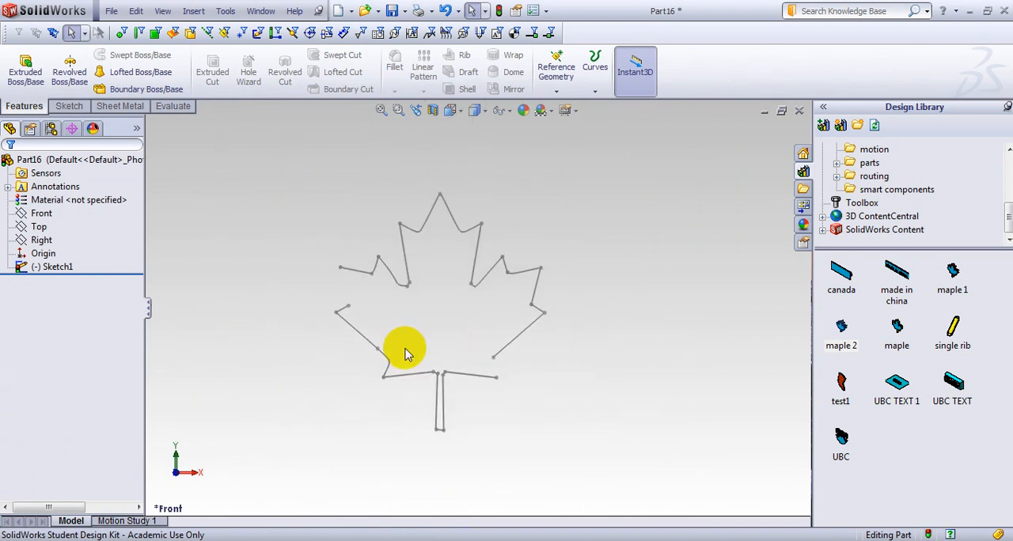
pyautogui.click(55, 269)
pyautogui.click(65, 231)
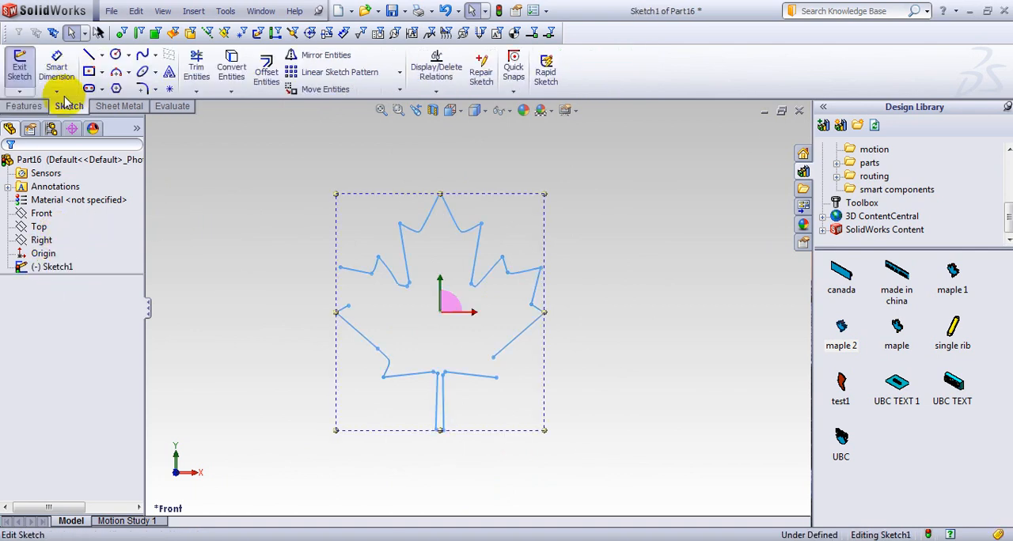
pyautogui.click(90, 57)
pyautogui.scroll(-4, 490, 363)
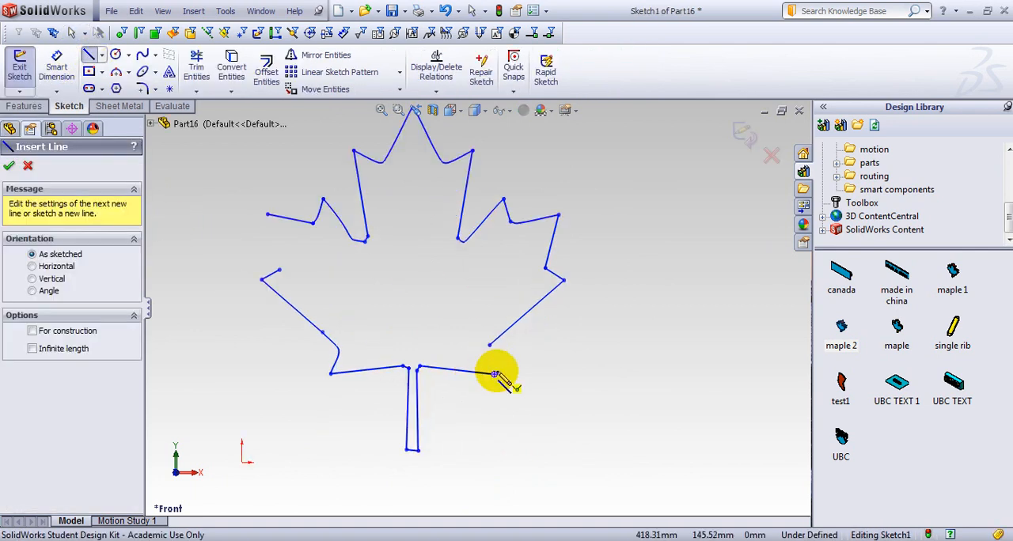
pyautogui.doubleClick(476, 301)
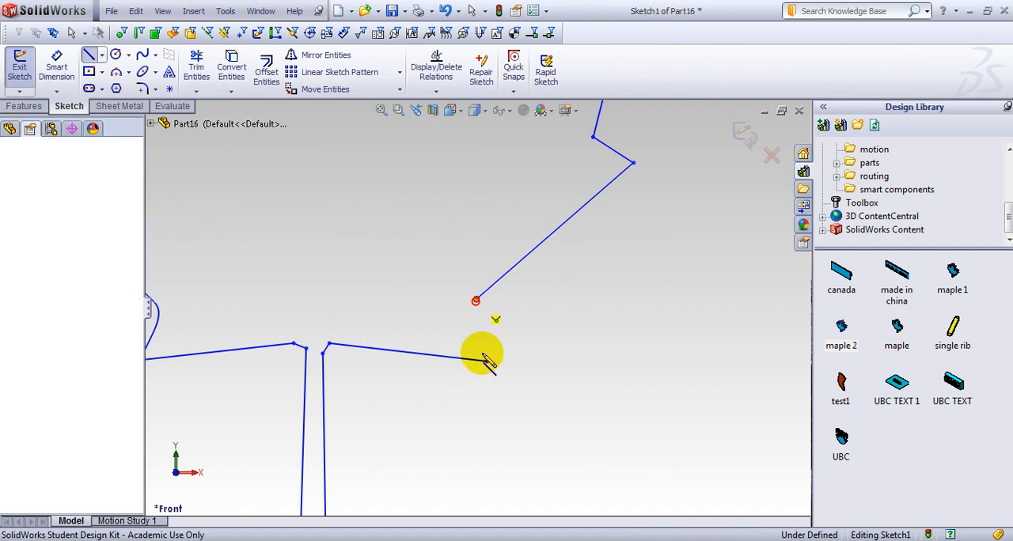
pyautogui.click(485, 360)
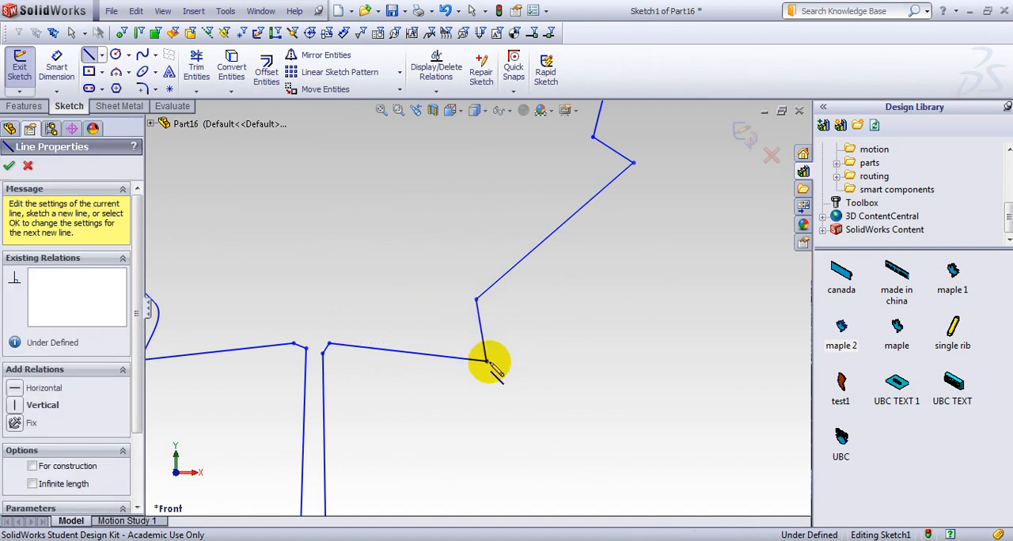
pyautogui.press('Escape')
# Draw a vertical centerline about 654 mm long from the leaf's top tip down past the end of its stem.
pyautogui.scroll(4, 487, 360)
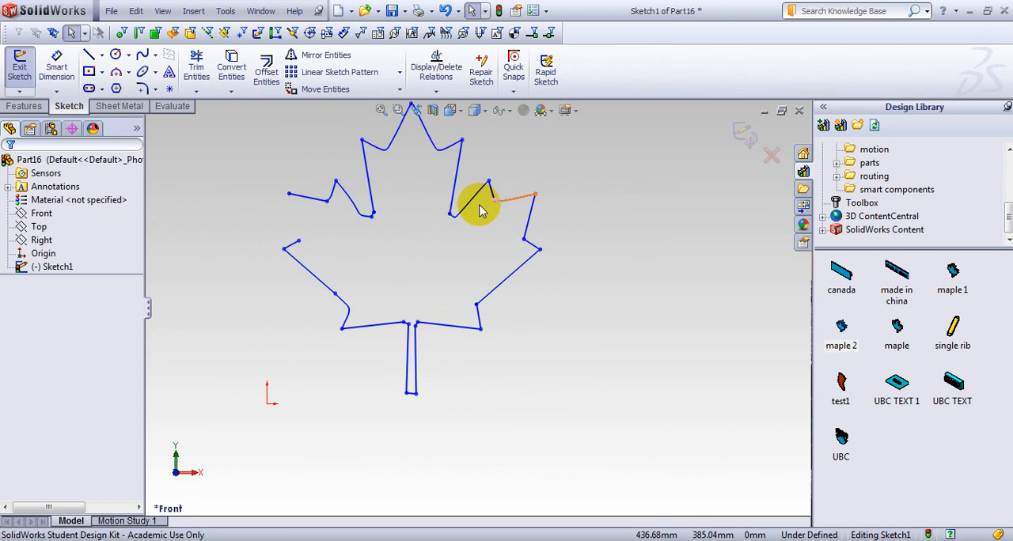
pyautogui.scroll(-3, 479, 204)
pyautogui.scroll(3, 401, 261)
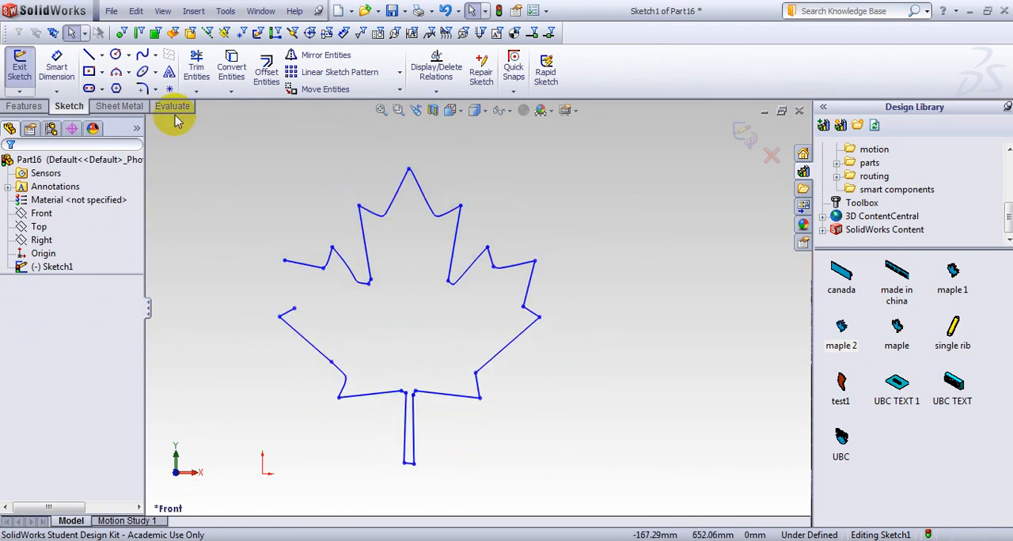
pyautogui.click(102, 55)
pyautogui.click(99, 84)
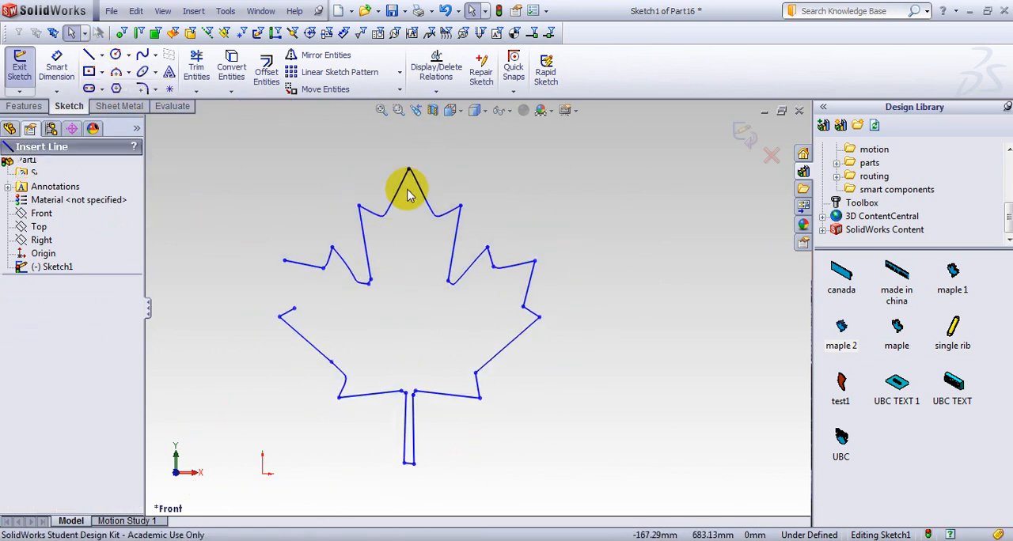
pyautogui.scroll(-3, 406, 169)
pyautogui.click(430, 213)
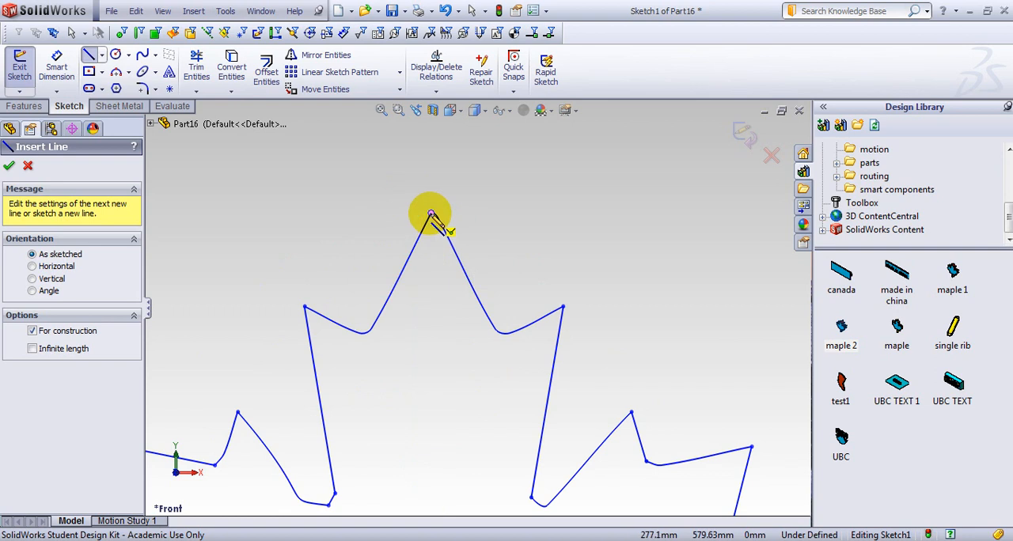
pyautogui.scroll(6, 429, 277)
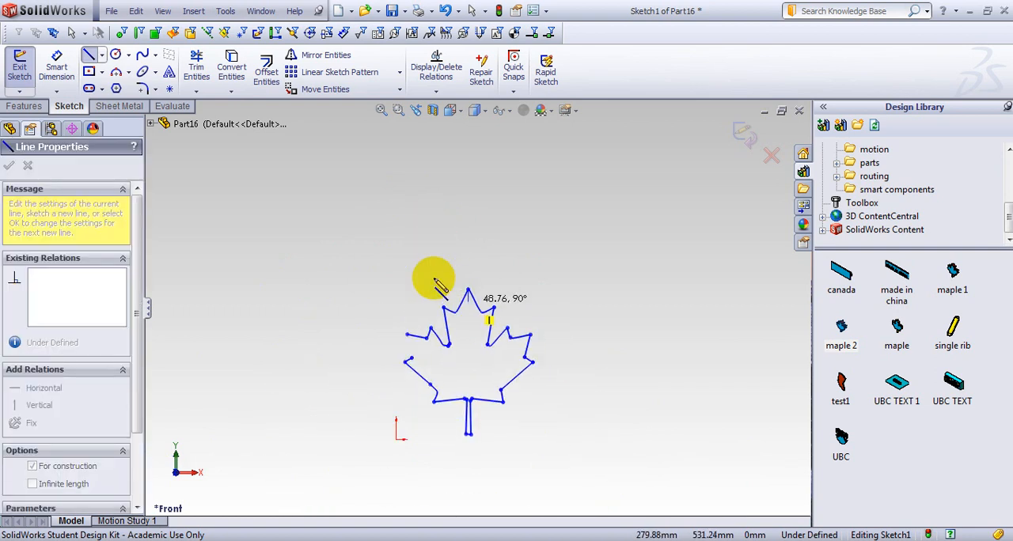
pyautogui.click(474, 428)
pyautogui.moveTo(476, 429); pyautogui.dragTo(465, 449)
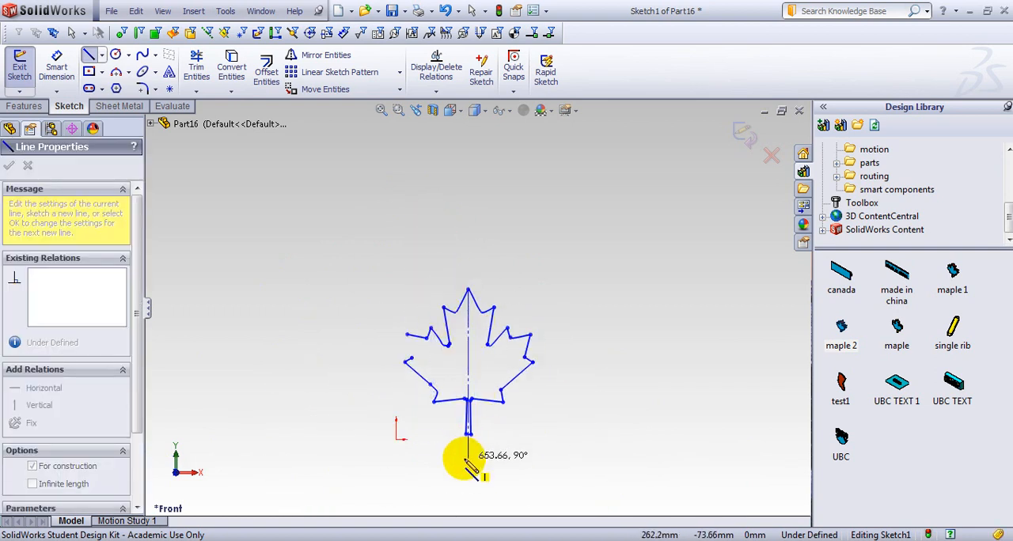
pyautogui.click(471, 467)
pyautogui.press('Escape')
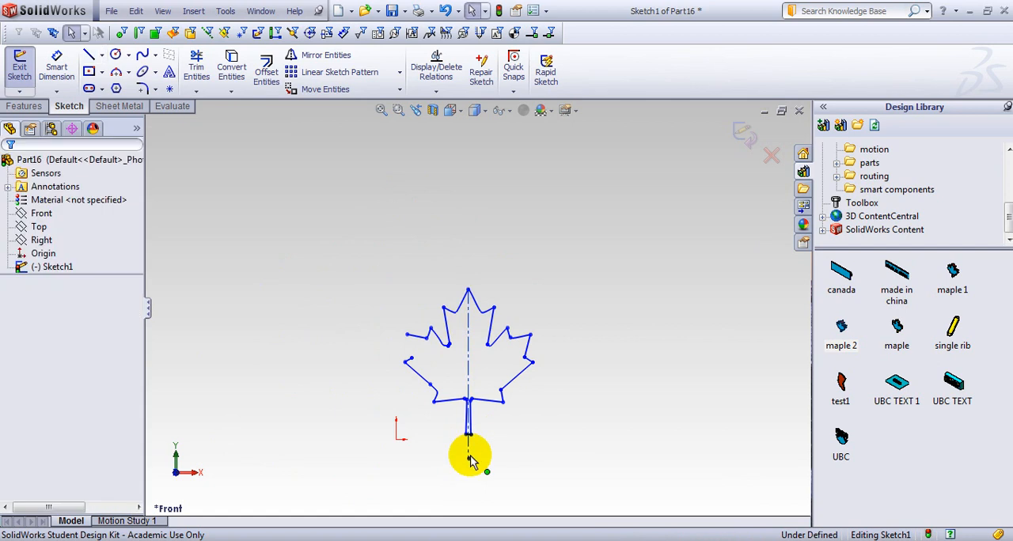
pyautogui.click(468, 448)
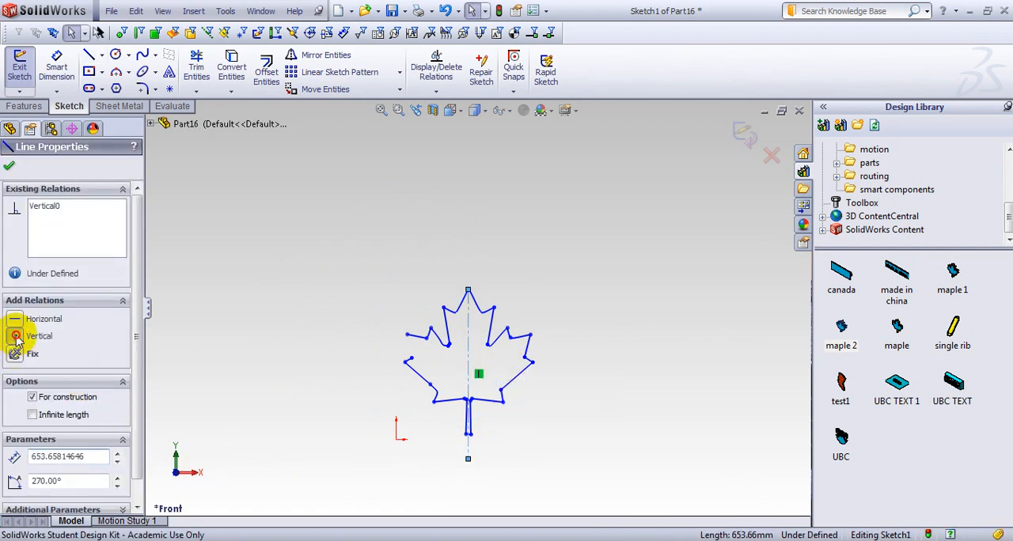
pyautogui.click(245, 325)
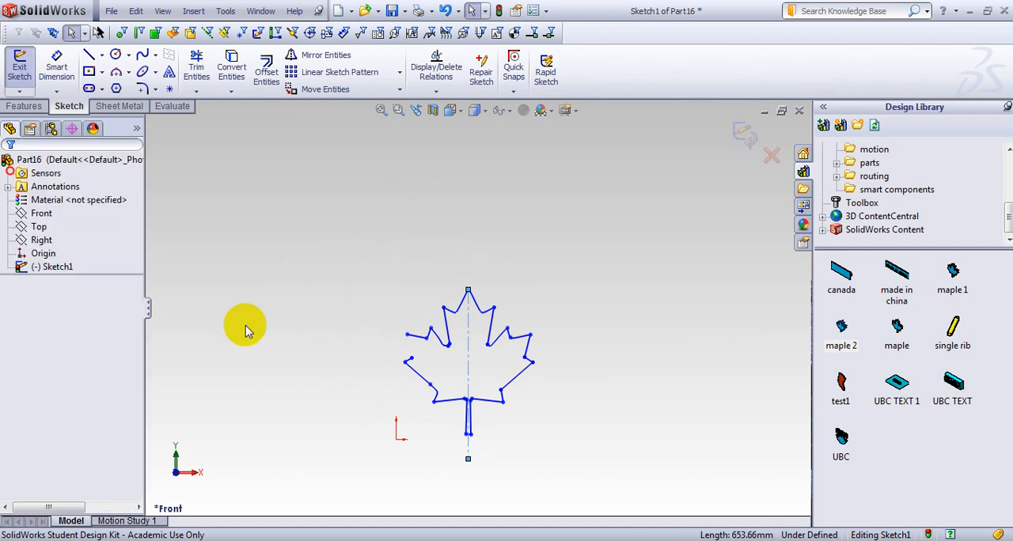
# Power trim the leaf outline left of the centerline, including the left part of the stem and its bottom edge.
pyautogui.click(196, 69)
pyautogui.scroll(-3, 475, 317)
pyautogui.moveTo(430, 249)
pyautogui.mouseDown()
pyautogui.moveTo(436, 287)
pyautogui.moveTo(422, 369)
pyautogui.moveTo(334, 341)
pyautogui.moveTo(343, 417)
pyautogui.moveTo(330, 403)
pyautogui.moveTo(433, 483)
pyautogui.moveTo(446, 464)
pyautogui.mouseUp()
pyautogui.scroll(-6, 500, 441)
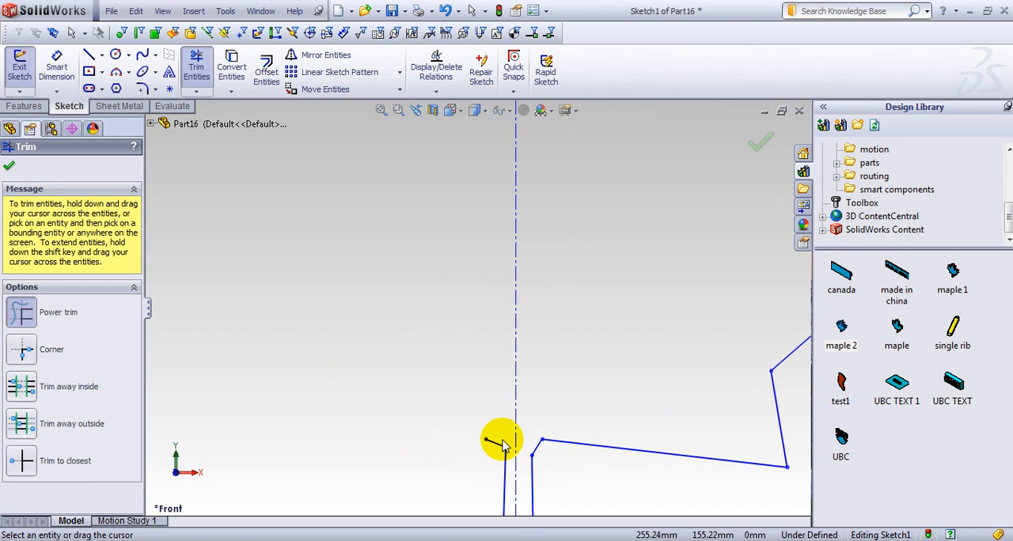
pyautogui.moveTo(501, 395)
pyautogui.mouseDown()
pyautogui.moveTo(492, 440)
pyautogui.moveTo(511, 442)
pyautogui.mouseUp()
pyautogui.scroll(4, 524, 480)
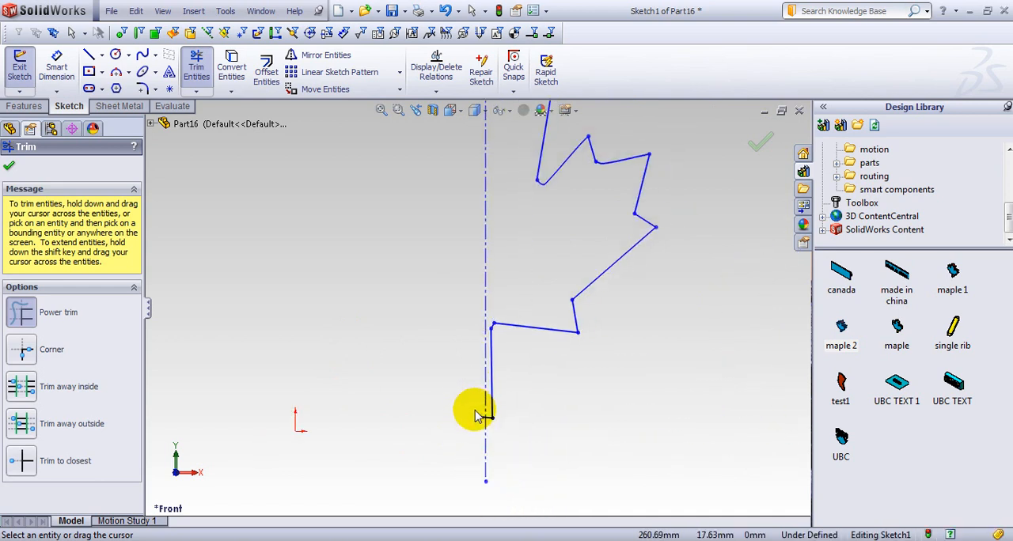
pyautogui.scroll(-5, 477, 415)
pyautogui.moveTo(509, 401); pyautogui.dragTo(515, 355)
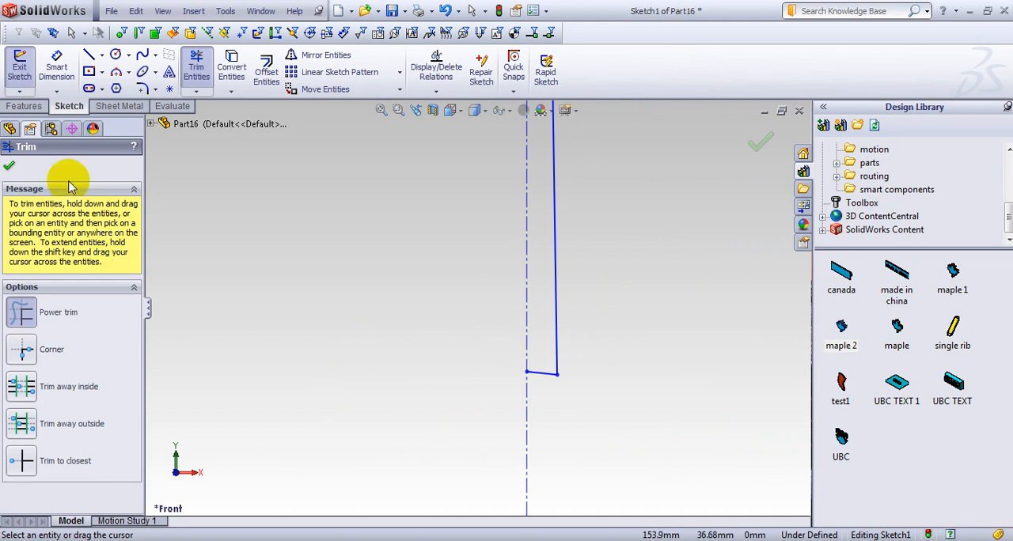
pyautogui.click(9, 165)
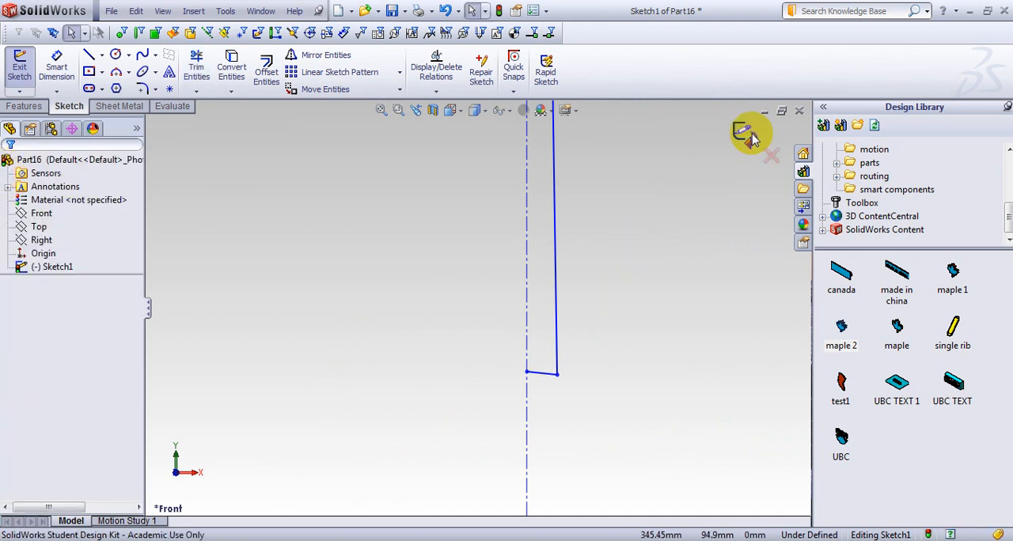
# Widen the half stem by moving its lower endpoint on the centerline to about X 265.13 mm, Y 19 mm.
pyautogui.click(527, 373)
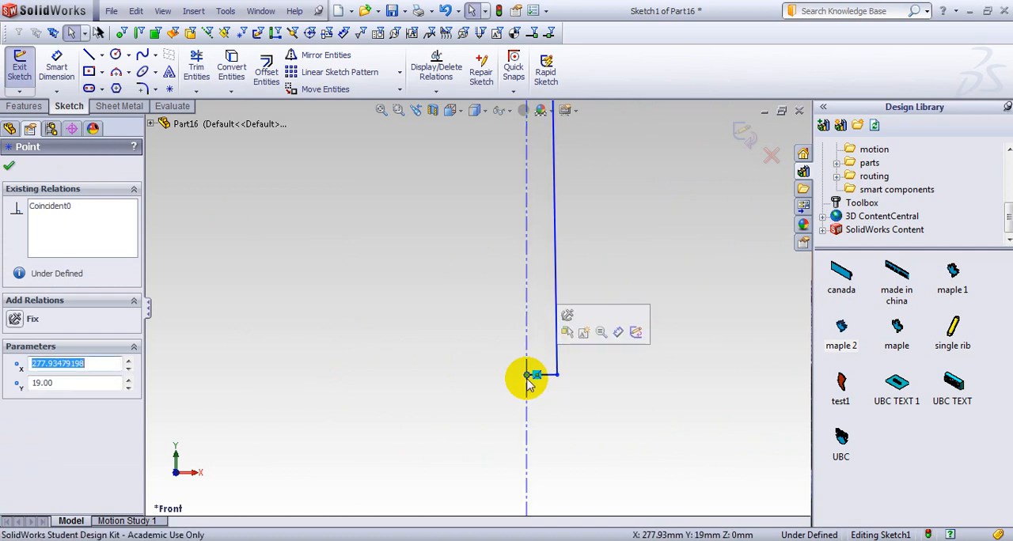
pyautogui.moveTo(526, 374); pyautogui.dragTo(514, 381)
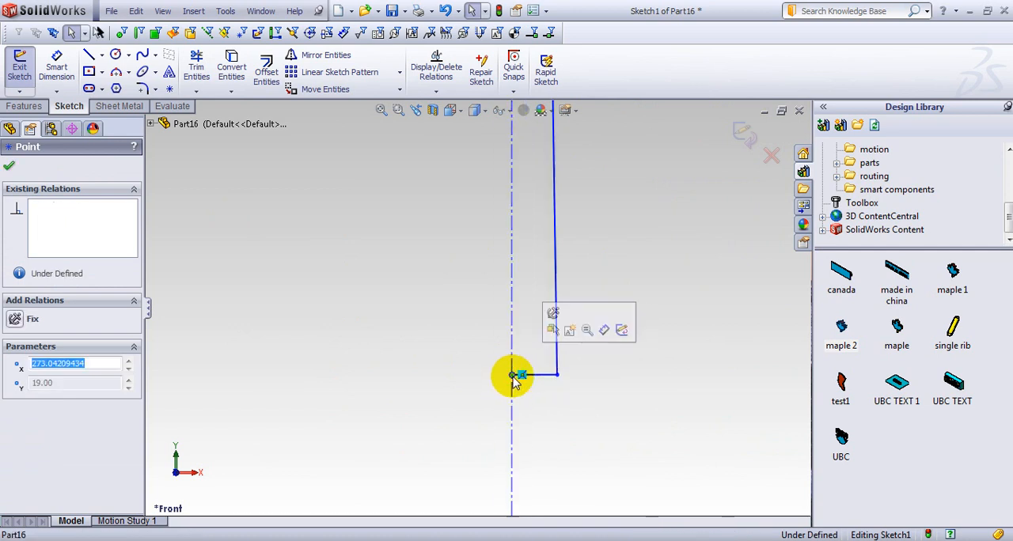
pyautogui.click(587, 330)
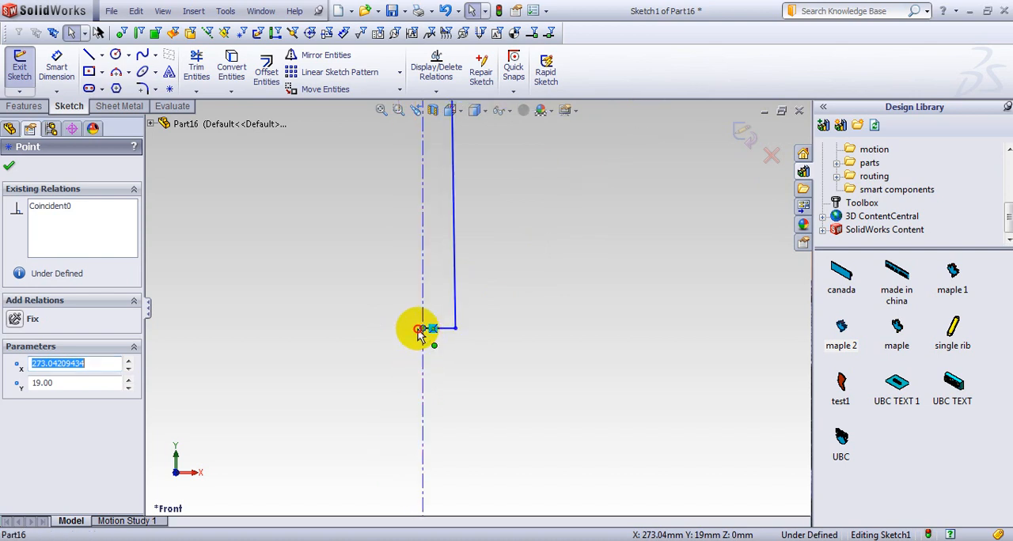
pyautogui.moveTo(407, 336); pyautogui.dragTo(406, 331)
pyautogui.scroll(5, 463, 311)
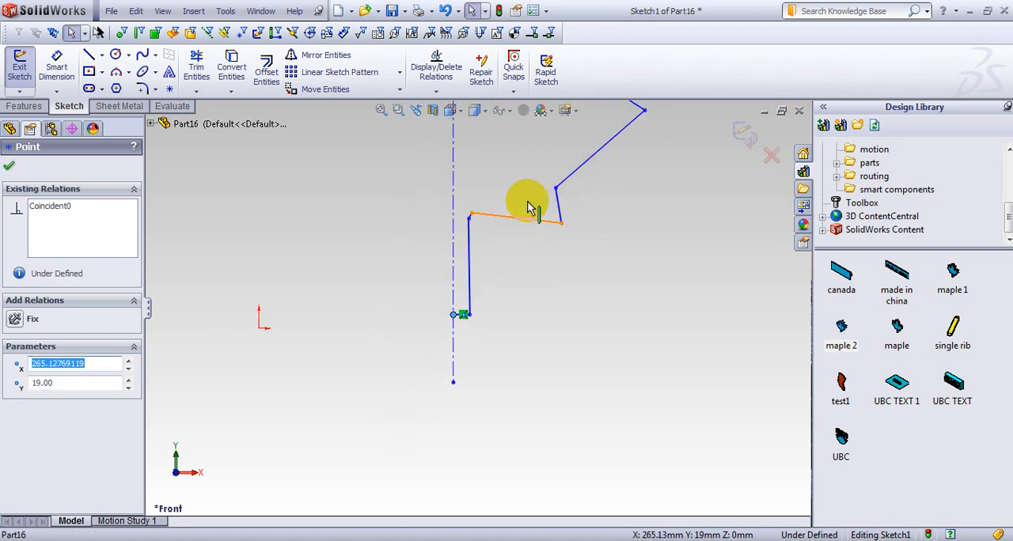
pyautogui.scroll(2, 528, 205)
pyautogui.click(10, 167)
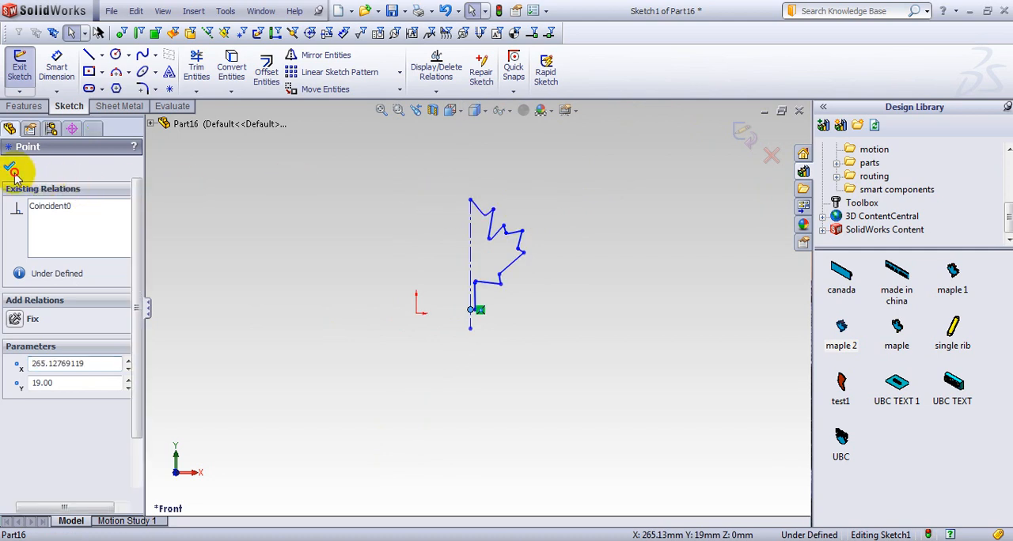
# Mirror the half leaf outline about the vertical centerline to complete the maple leaf.
pyautogui.moveTo(423, 169)
pyautogui.mouseDown()
pyautogui.moveTo(511, 266)
pyautogui.moveTo(548, 369)
pyautogui.mouseUp()
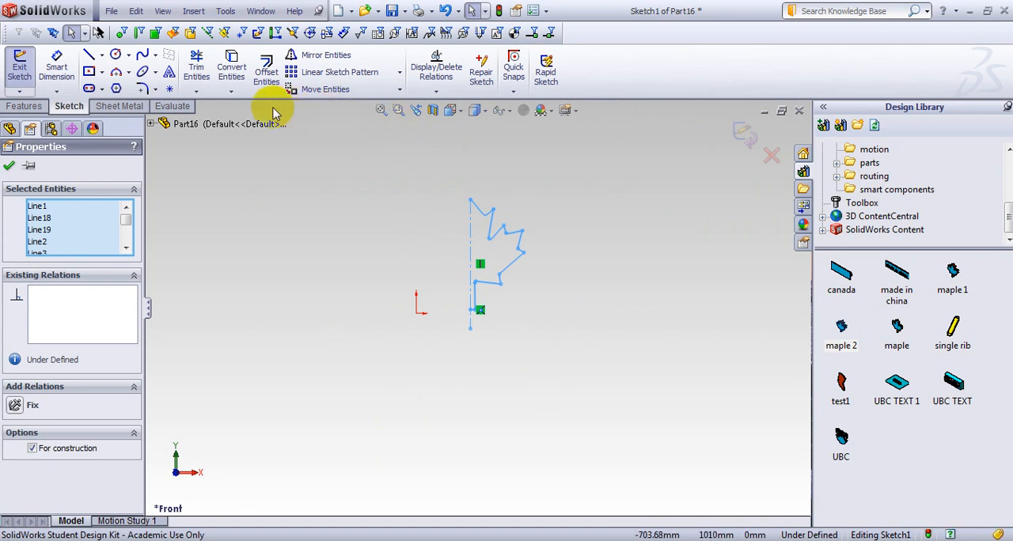
pyautogui.click(321, 55)
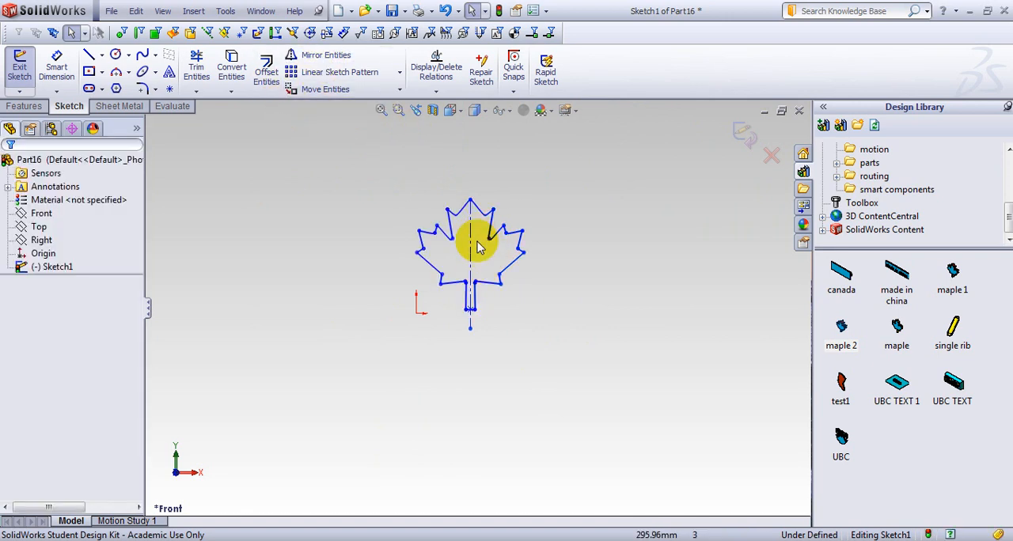
pyautogui.scroll(-3, 470, 237)
pyautogui.scroll(-3, 464, 290)
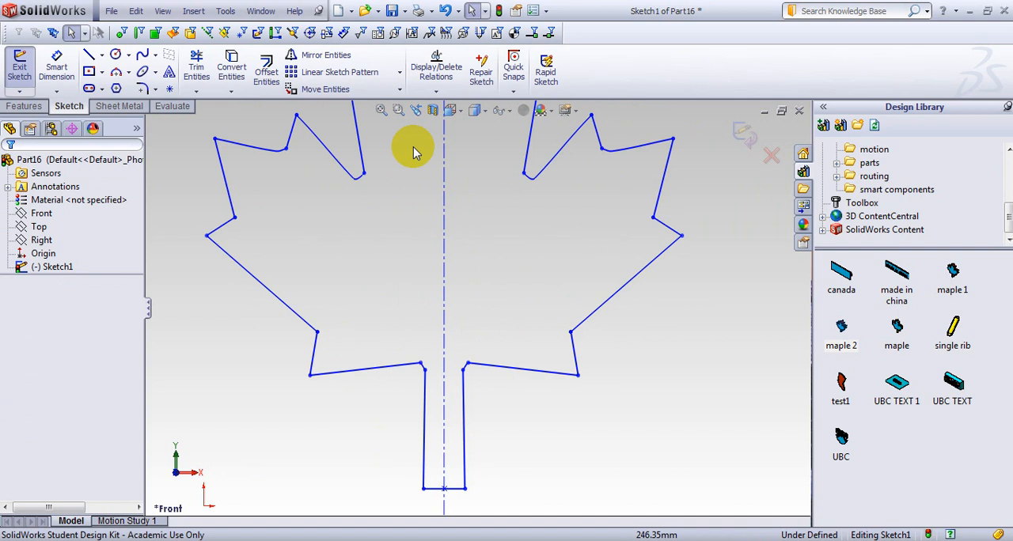
pyautogui.scroll(5, 514, 200)
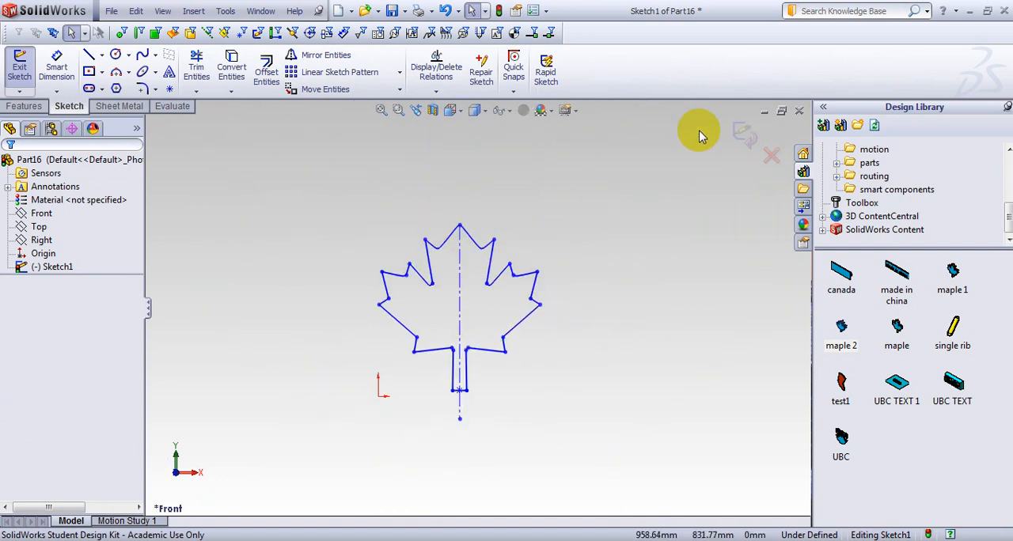
# Close the maple leaf sketch and examine the completed outline from a slightly rotated view.
pyautogui.click(742, 133)
pyautogui.moveTo(536, 294)
pyautogui.mouseDown(button='middle')
pyautogui.moveTo(571, 342)
pyautogui.moveTo(556, 298)
pyautogui.mouseUp(button='middle')
pyautogui.scroll(-3, 486, 325)
pyautogui.scroll(4, 485, 328)
pyautogui.scroll(2, 496, 381)
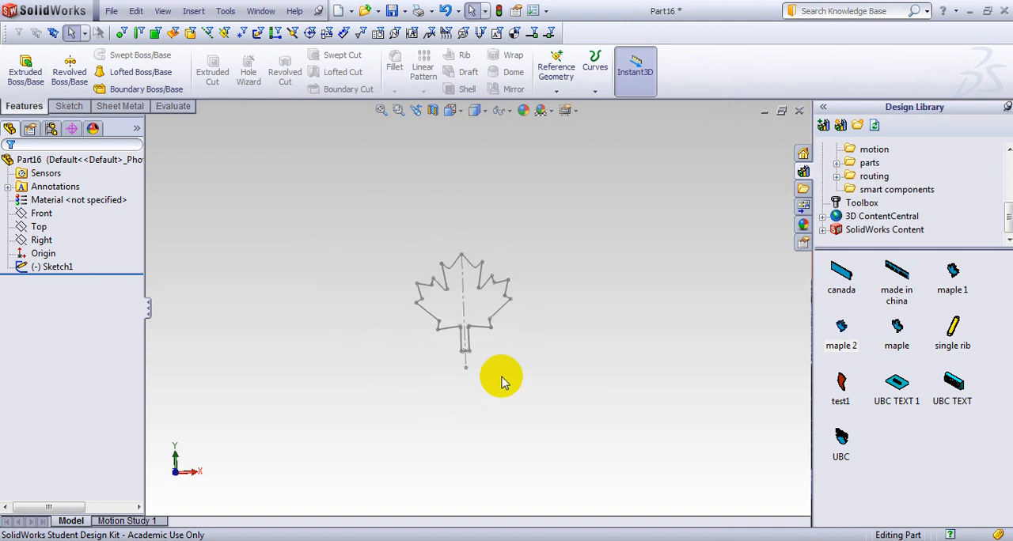
pyautogui.moveTo(500, 381)
pyautogui.mouseDown(button='middle')
pyautogui.moveTo(477, 381)
pyautogui.moveTo(518, 371)
pyautogui.mouseUp(button='middle')
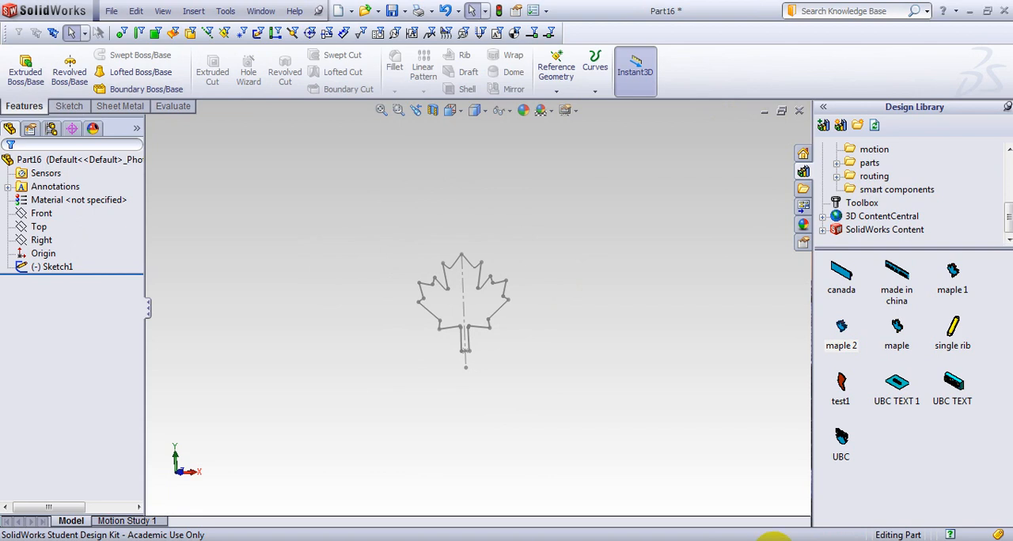
# Switch to Part7, examine the patterned maple leaf forms on its sheet metal plate, and return to Part16.
pyautogui.moveTo(778, 538)
pyautogui.click(753, 509)
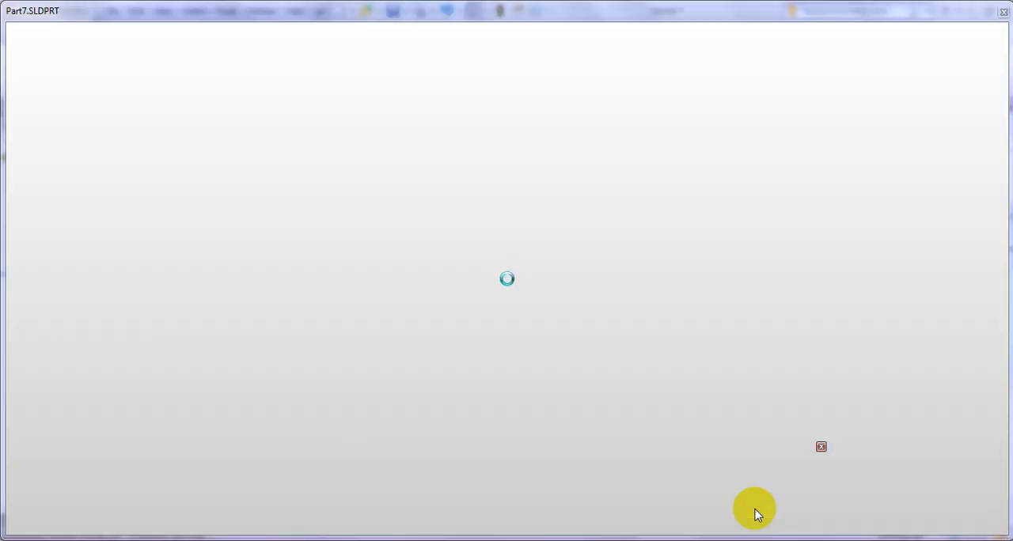
pyautogui.moveTo(411, 406)
pyautogui.mouseDown(button='middle')
pyautogui.moveTo(448, 406)
pyautogui.moveTo(457, 418)
pyautogui.mouseUp(button='middle')
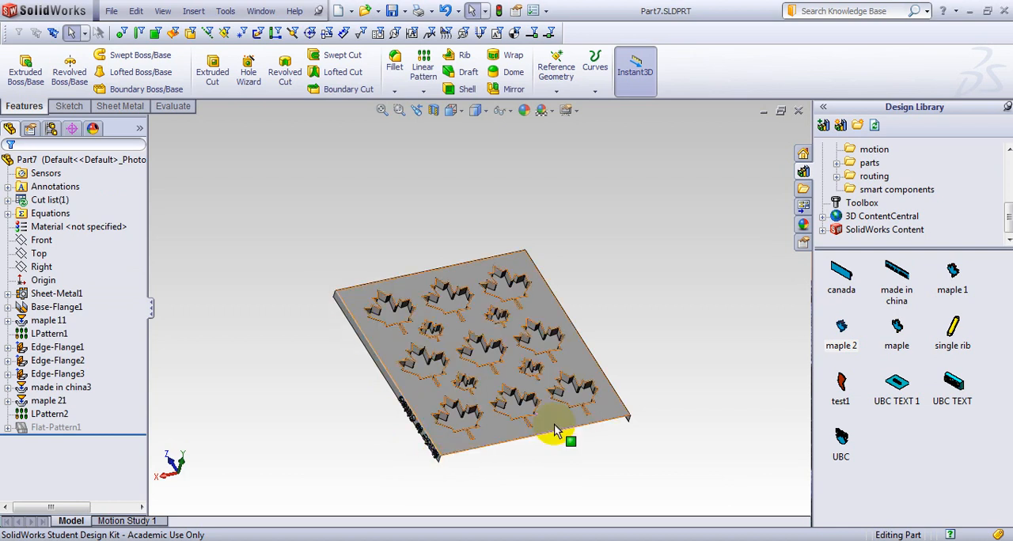
pyautogui.scroll(-5, 515, 414)
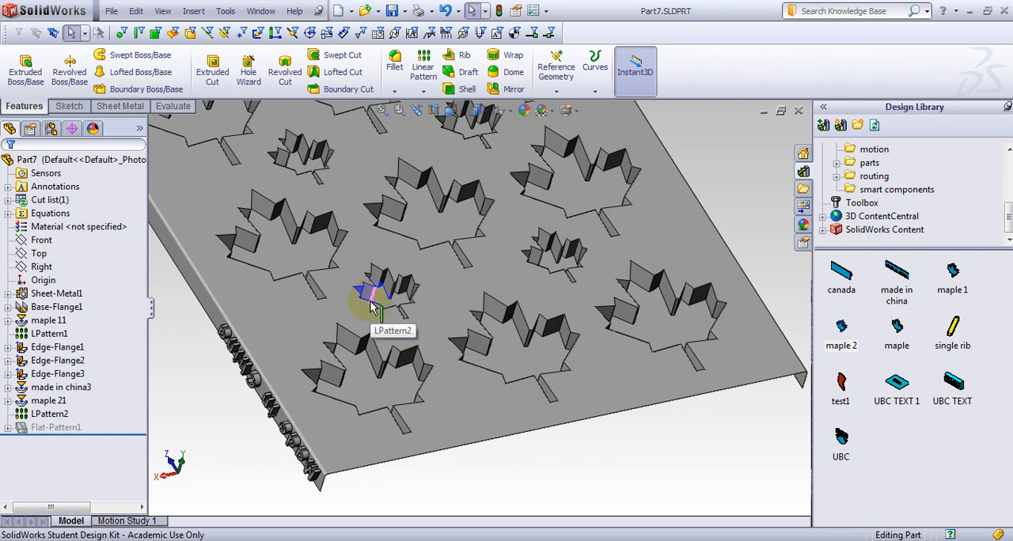
pyautogui.scroll(6, 622, 480)
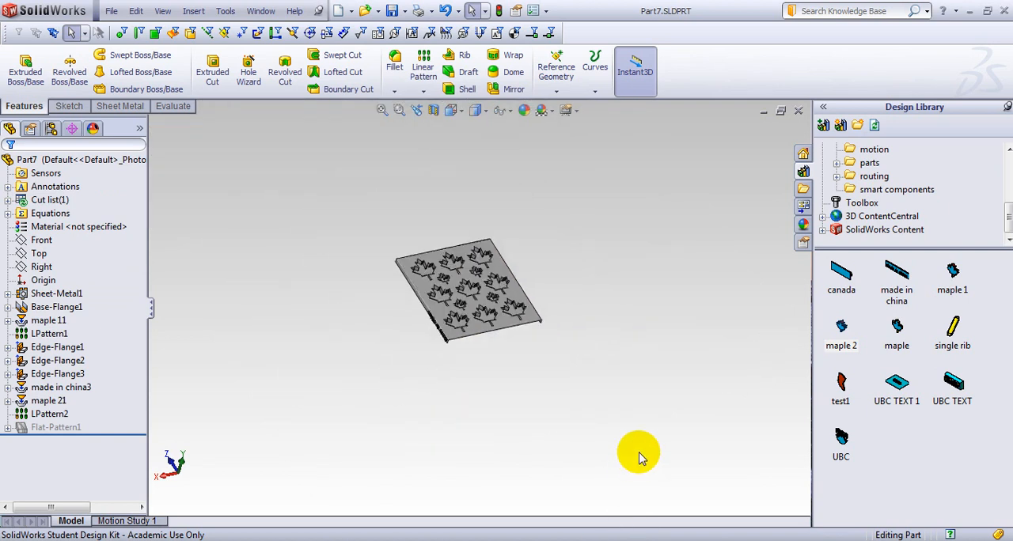
pyautogui.moveTo(798, 540)
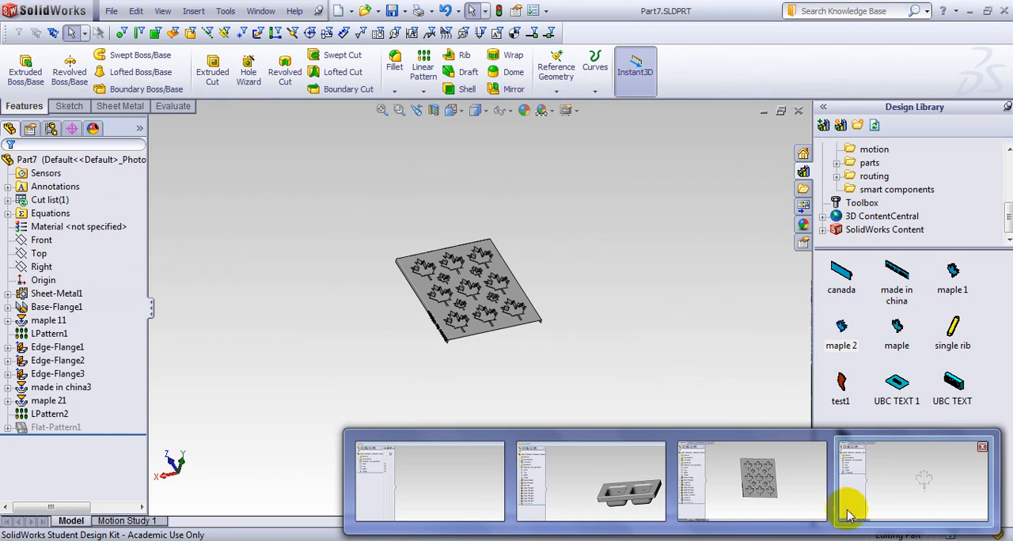
pyautogui.click(870, 482)
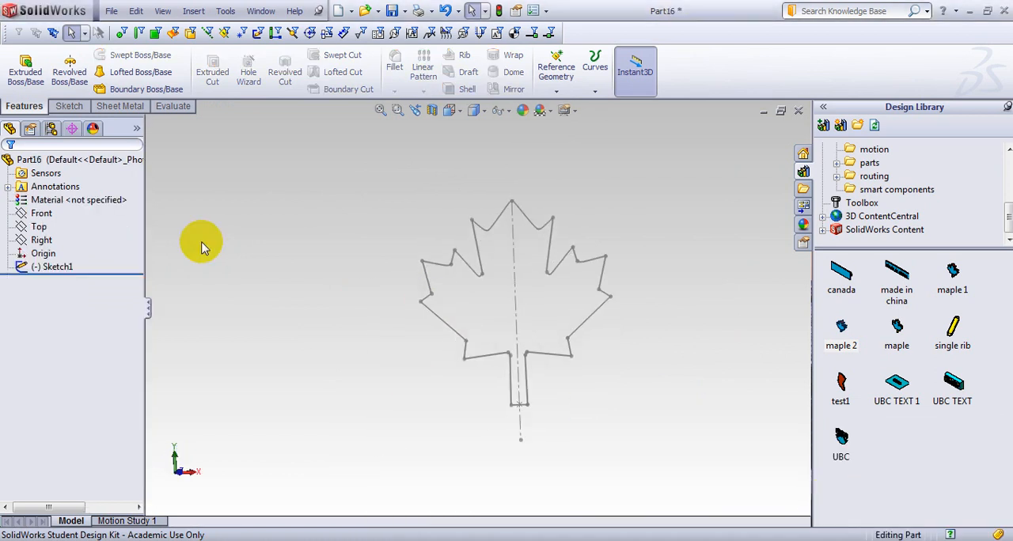
# Reopen the maple leaf sketch for editing.
pyautogui.click(71, 265)
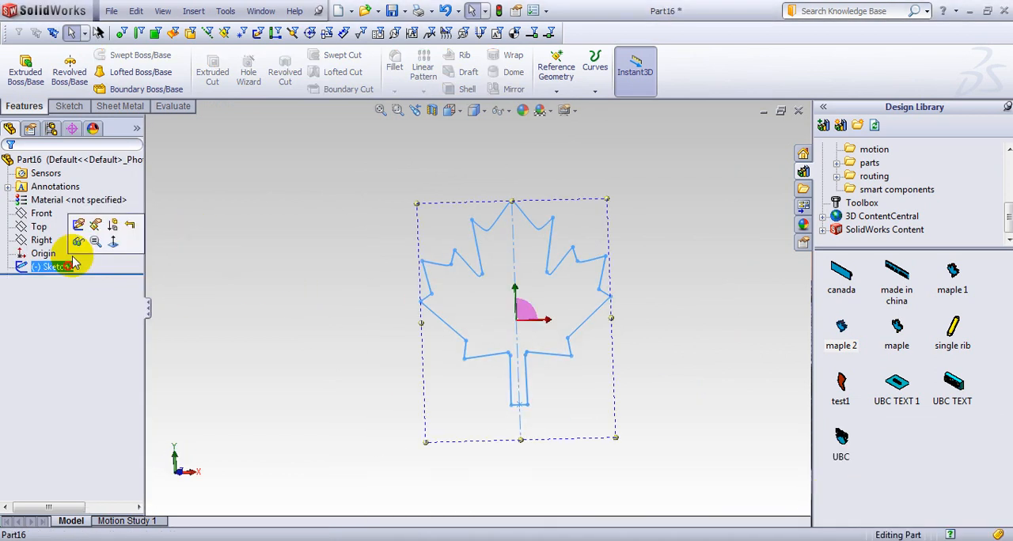
pyautogui.click(78, 225)
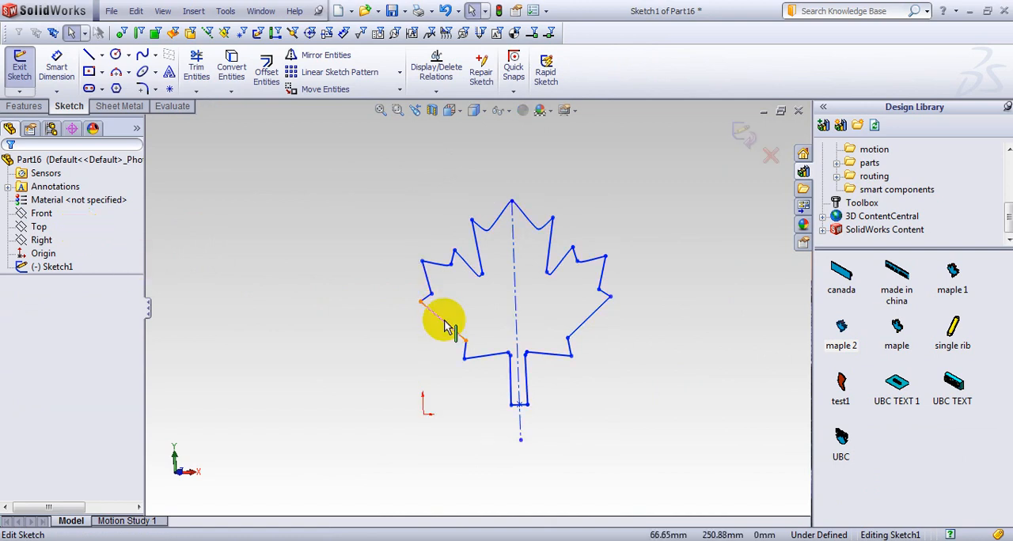
pyautogui.click(445, 325)
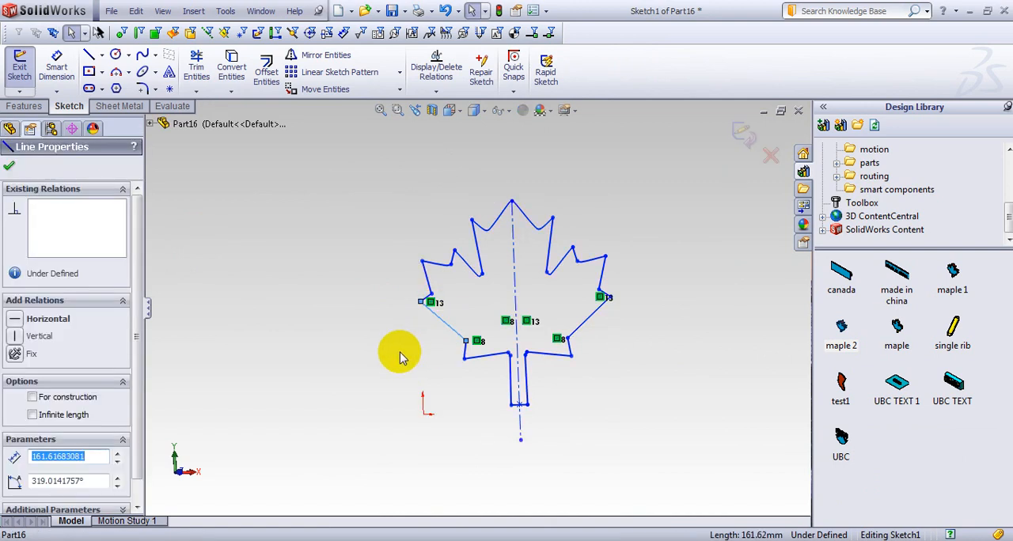
pyautogui.press('s')
pyautogui.click(442, 367)
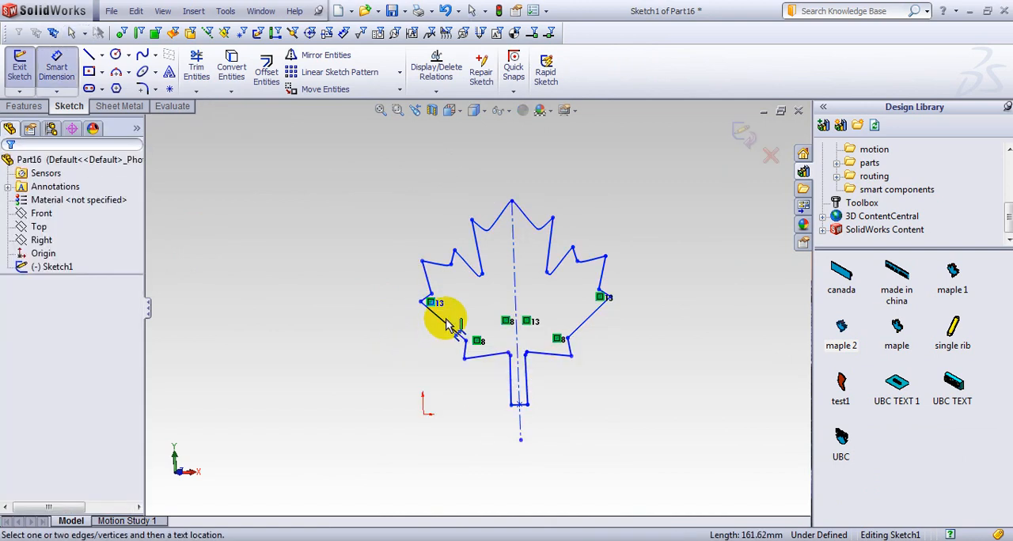
pyautogui.click(443, 324)
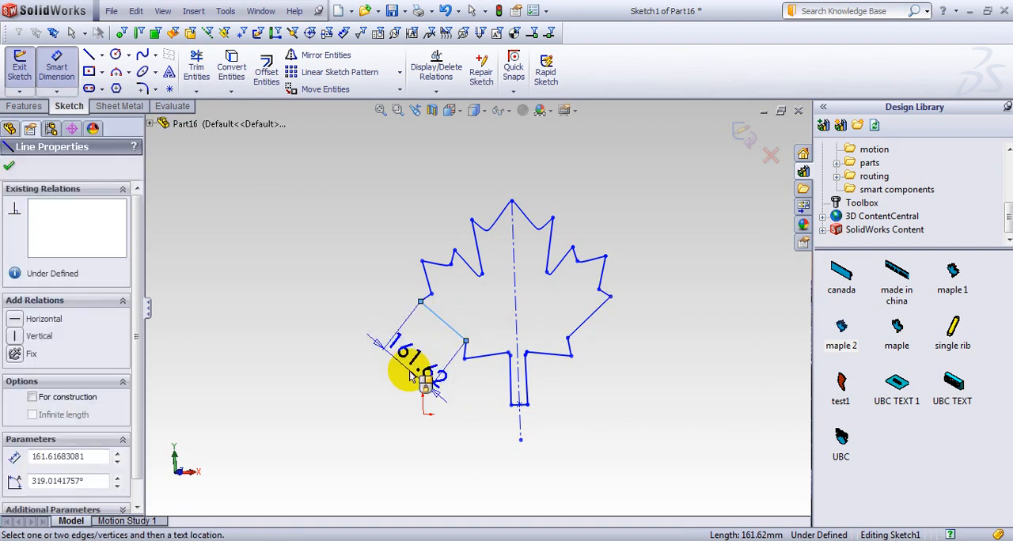
pyautogui.press('Escape')
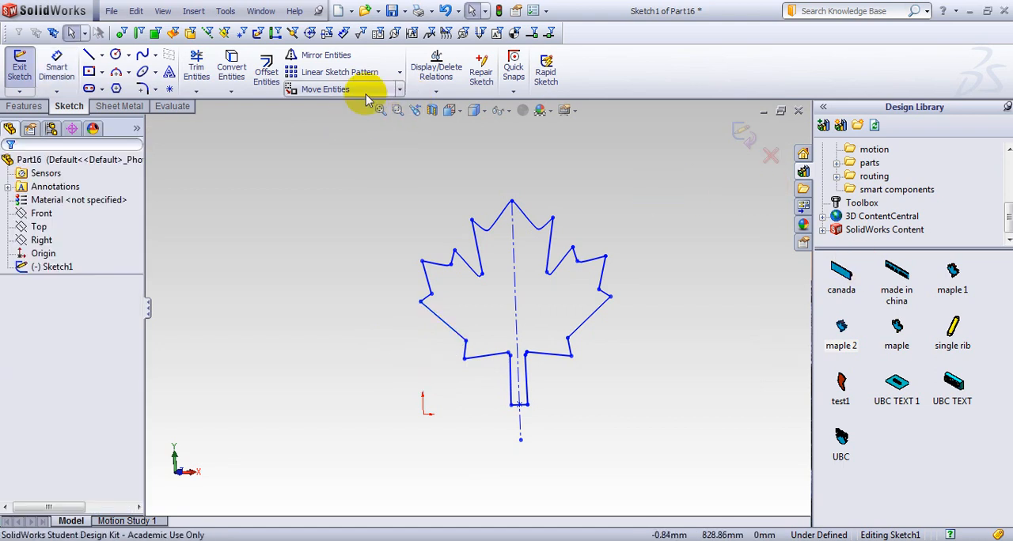
# Set up Scale Entities for the whole leaf outline about the lower left corner of its stem.
pyautogui.click(399, 91)
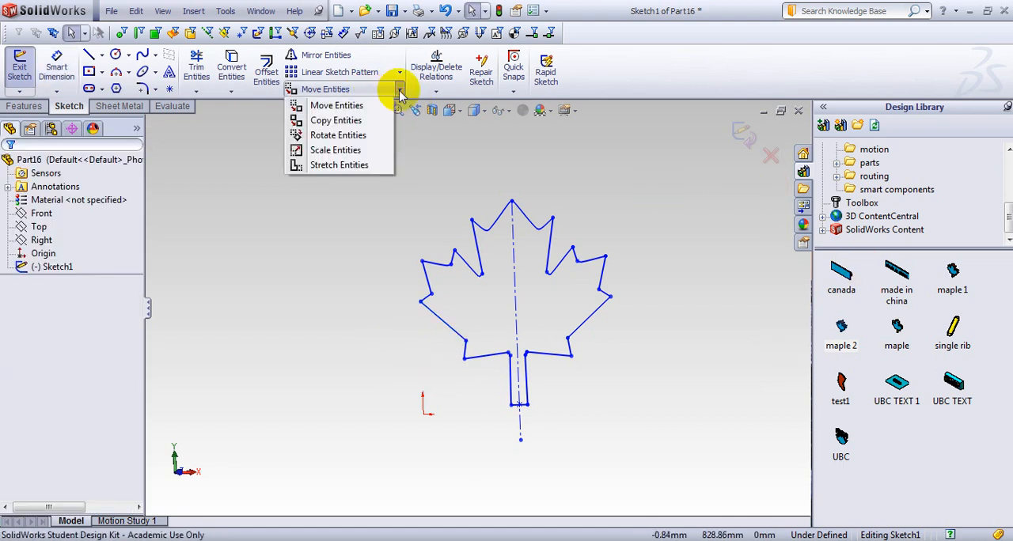
pyautogui.click(361, 150)
pyautogui.moveTo(367, 166)
pyautogui.mouseDown()
pyautogui.moveTo(672, 366)
pyautogui.moveTo(658, 437)
pyautogui.mouseUp()
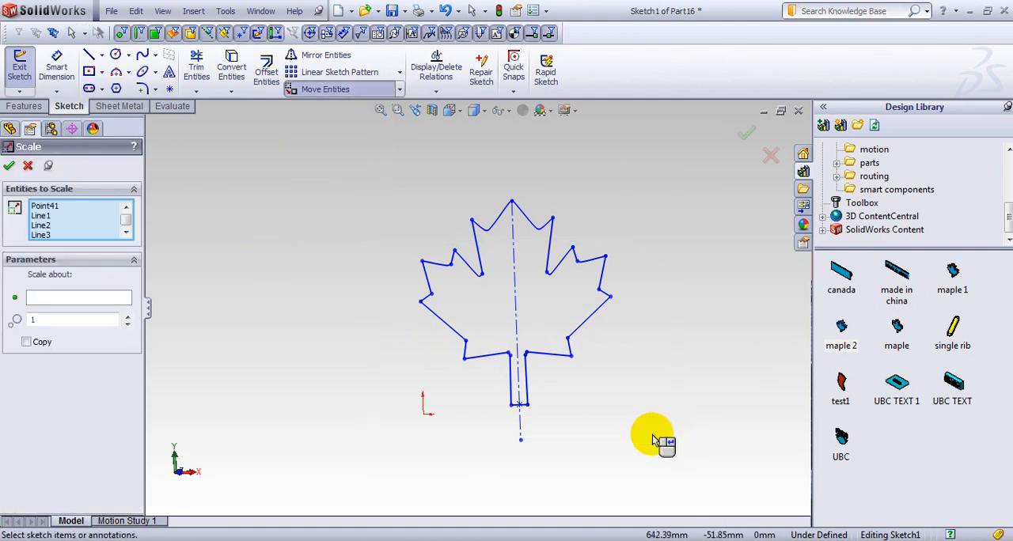
pyautogui.scroll(-3, 443, 428)
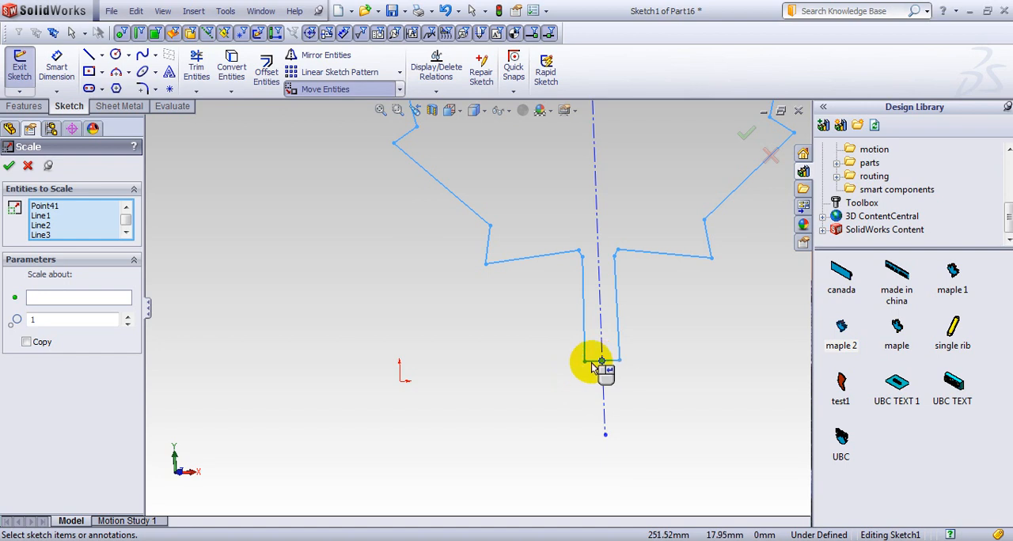
pyautogui.click(114, 301)
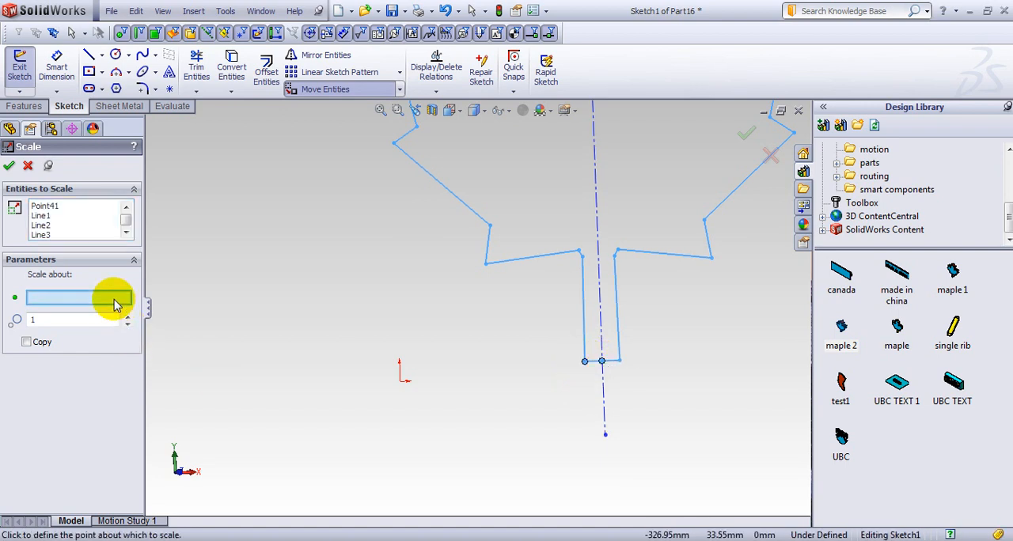
pyautogui.click(585, 363)
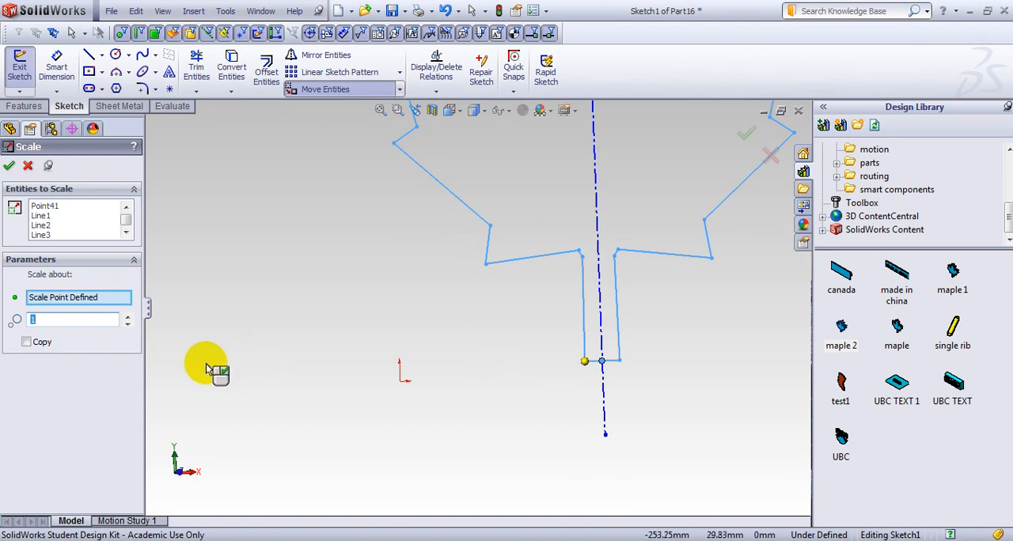
pyautogui.scroll(-3, 429, 335)
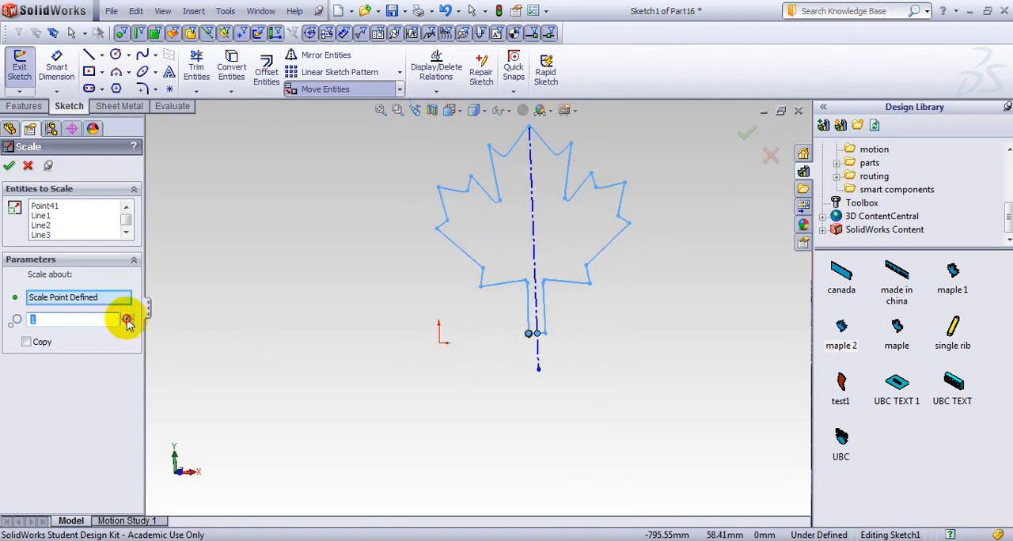
# Try scaling the leaf outline by factors of 1.3, 0.6 and smaller, and compare the preview with the original.
pyautogui.write('1.3')
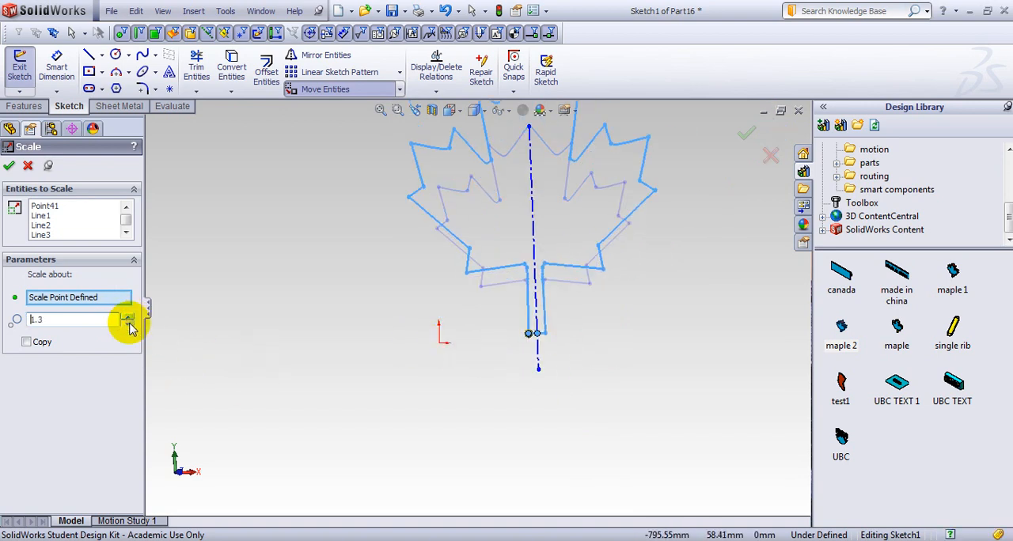
pyautogui.click(128, 322)
pyautogui.click(128, 322)
pyautogui.click(128, 322)
pyautogui.click(129, 322)
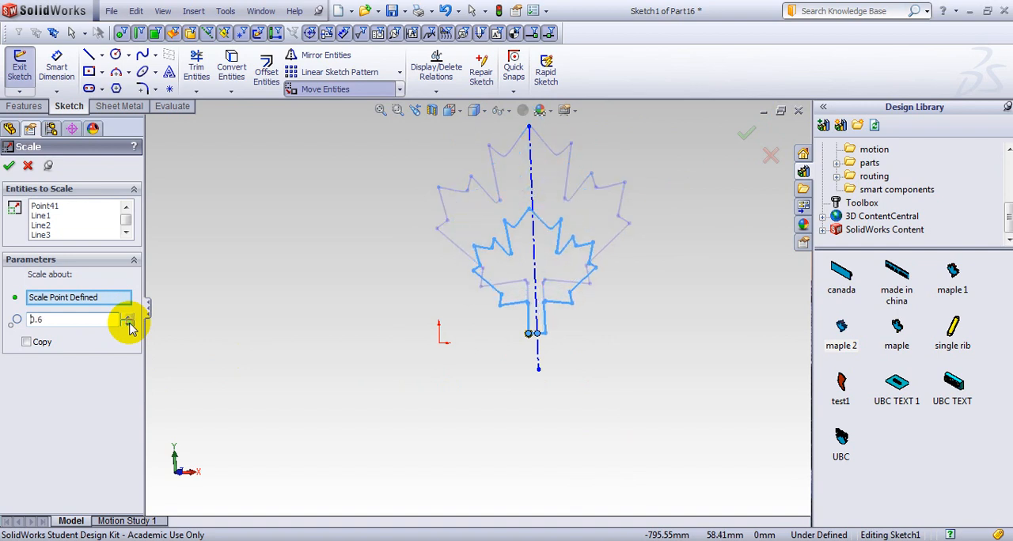
pyautogui.click(128, 322)
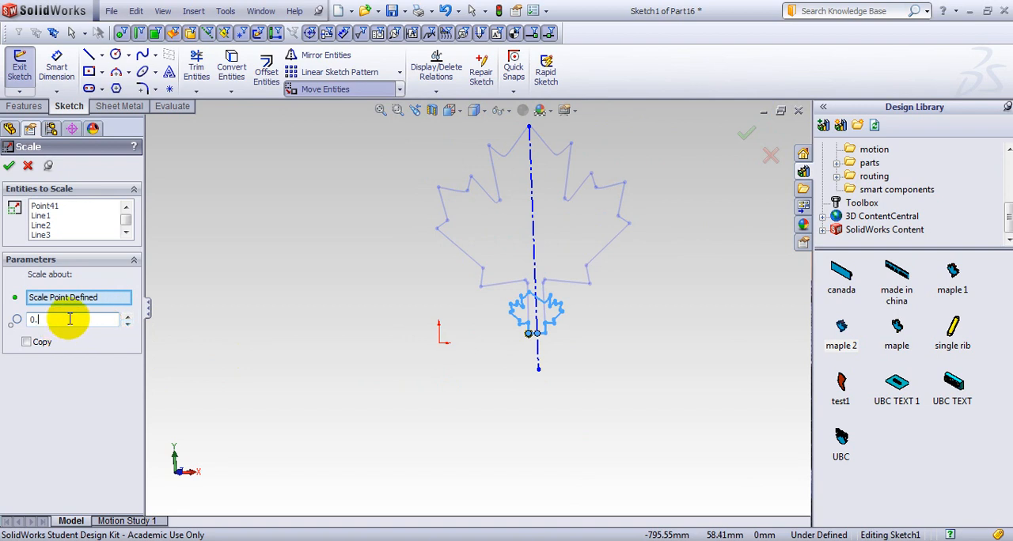
pyautogui.press('Return')
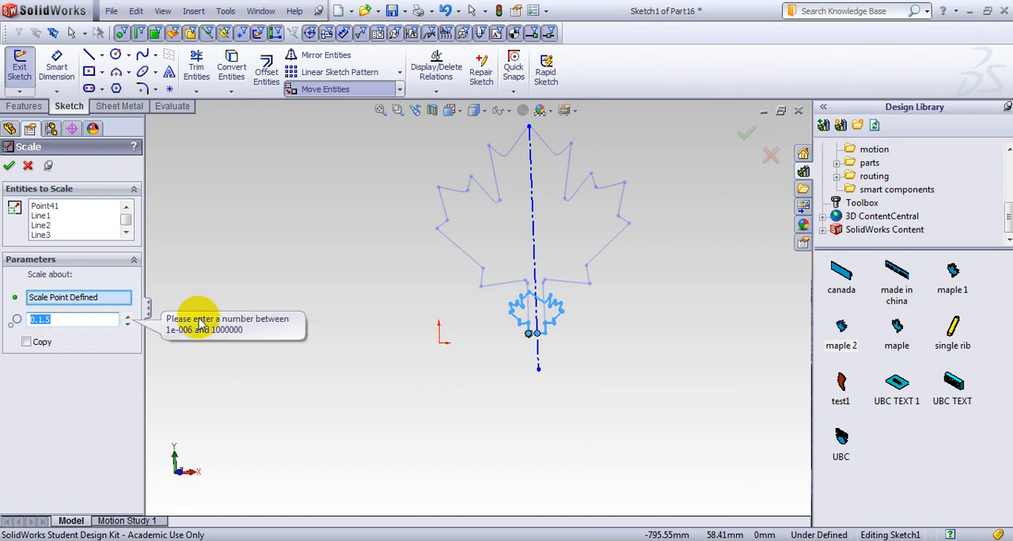
pyautogui.scroll(-3, 536, 350)
pyautogui.scroll(3, 492, 307)
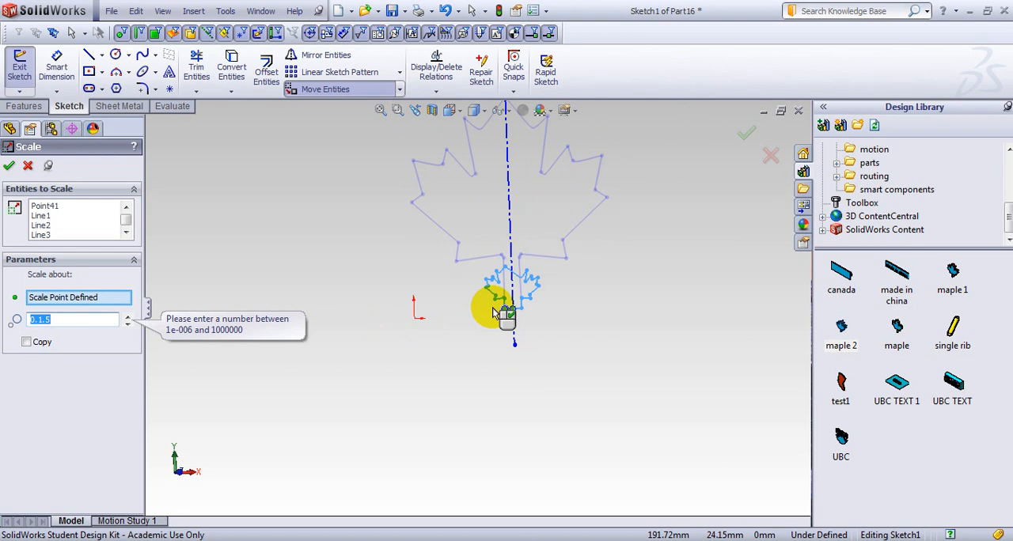
pyautogui.scroll(3, 413, 277)
pyautogui.scroll(-4, 489, 224)
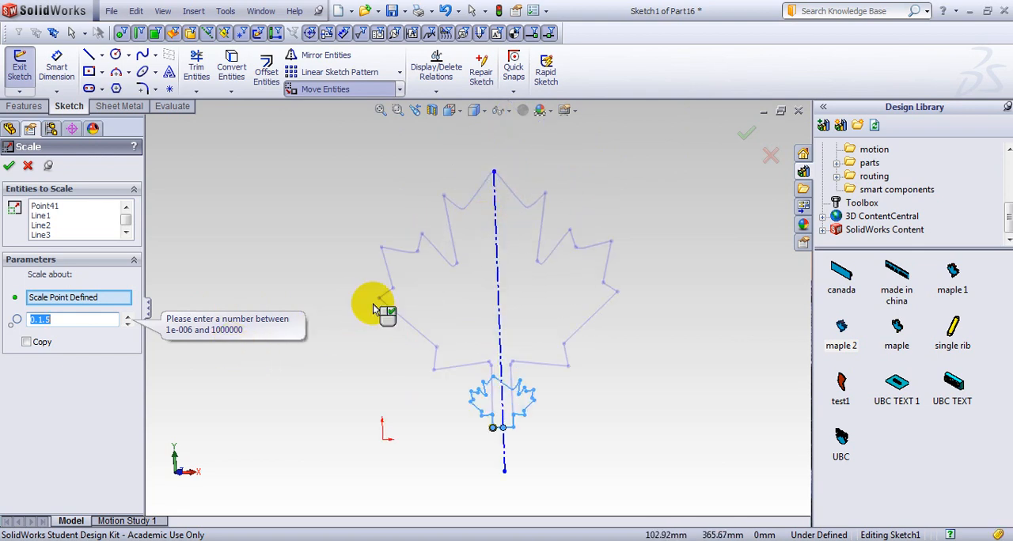
# Try enlarging the leaf outline with scale factors up to 1.5, and cancel the scaling.
pyautogui.click(128, 316)
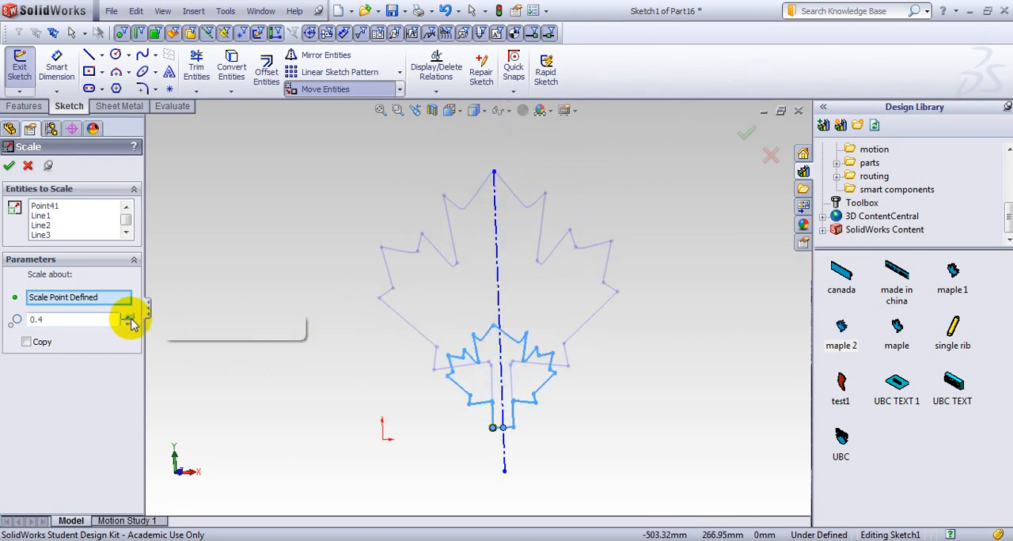
pyautogui.click(127, 316)
pyautogui.click(128, 317)
pyautogui.click(127, 317)
pyautogui.click(127, 316)
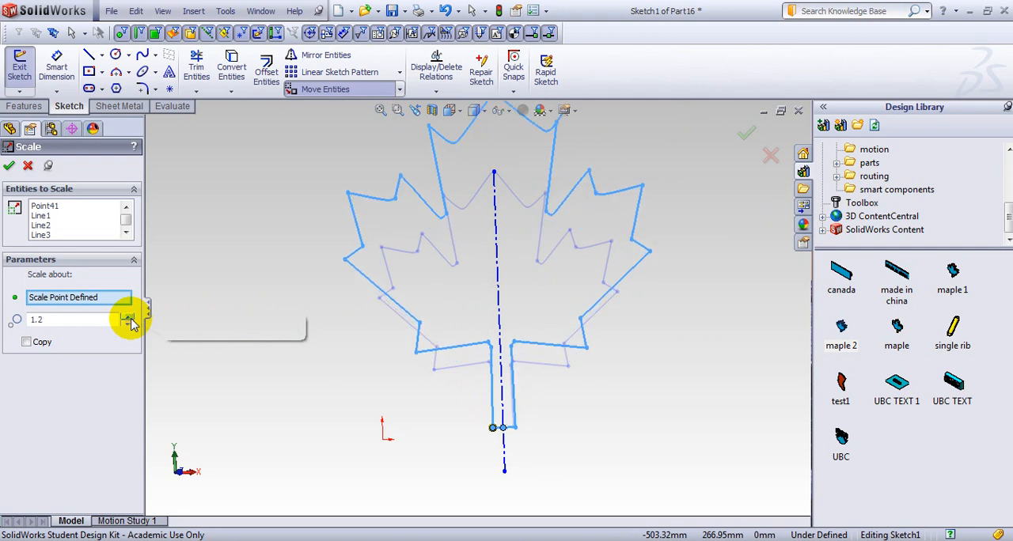
pyautogui.click(127, 316)
pyautogui.scroll(2, 527, 215)
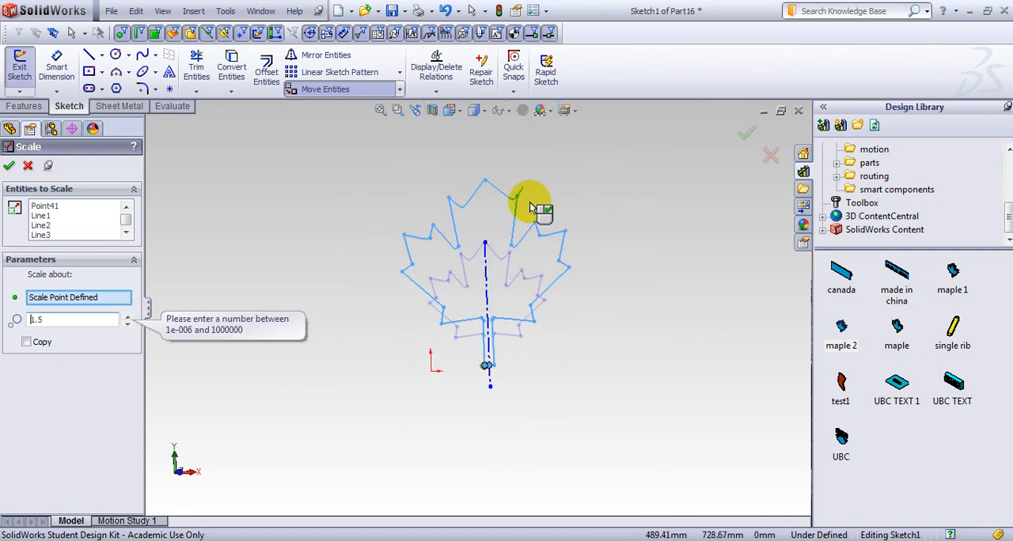
pyautogui.click(28, 168)
# Examine the lobe tips and the whole maple leaf outline up close.
pyautogui.scroll(-10, 510, 261)
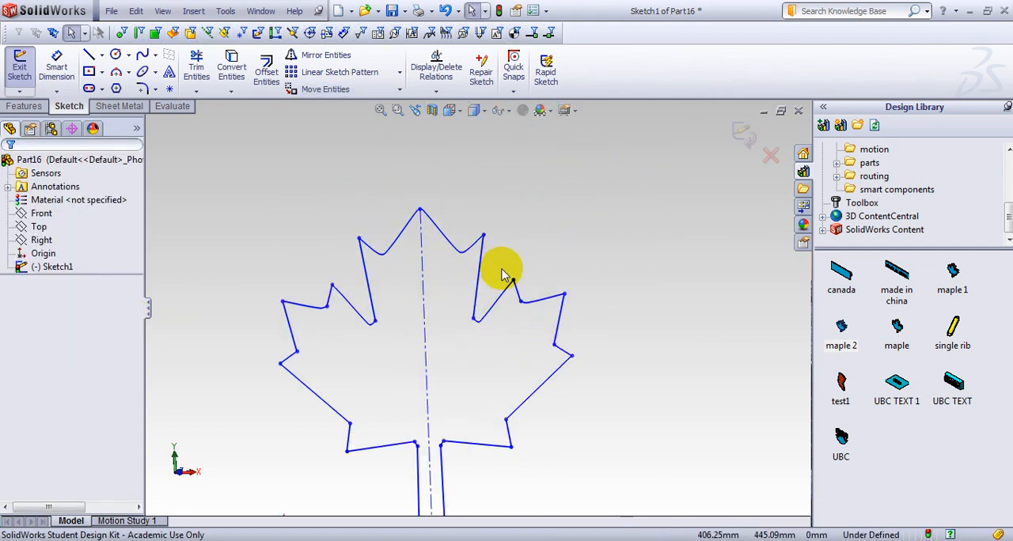
pyautogui.scroll(-10, 475, 249)
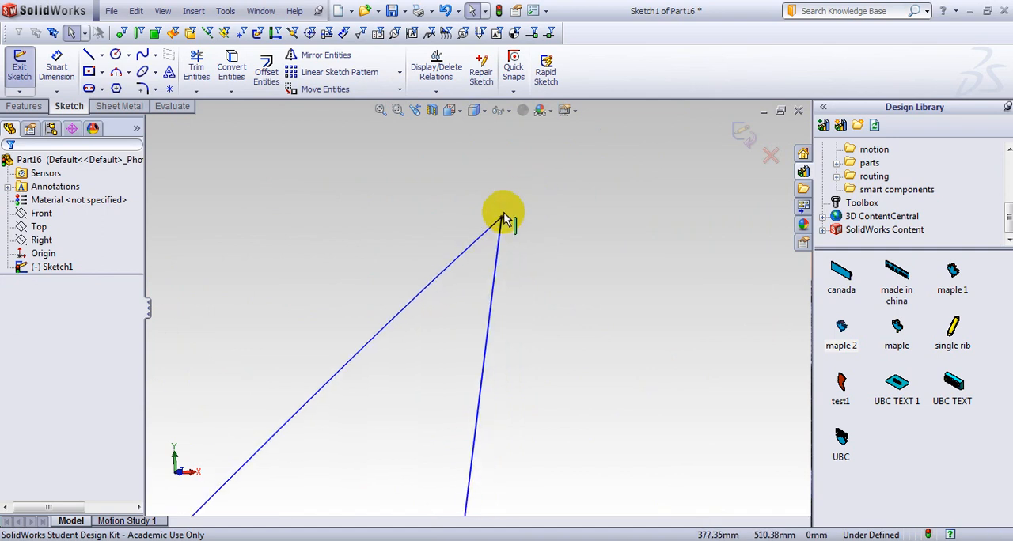
pyautogui.scroll(5, 436, 359)
pyautogui.scroll(-4, 380, 282)
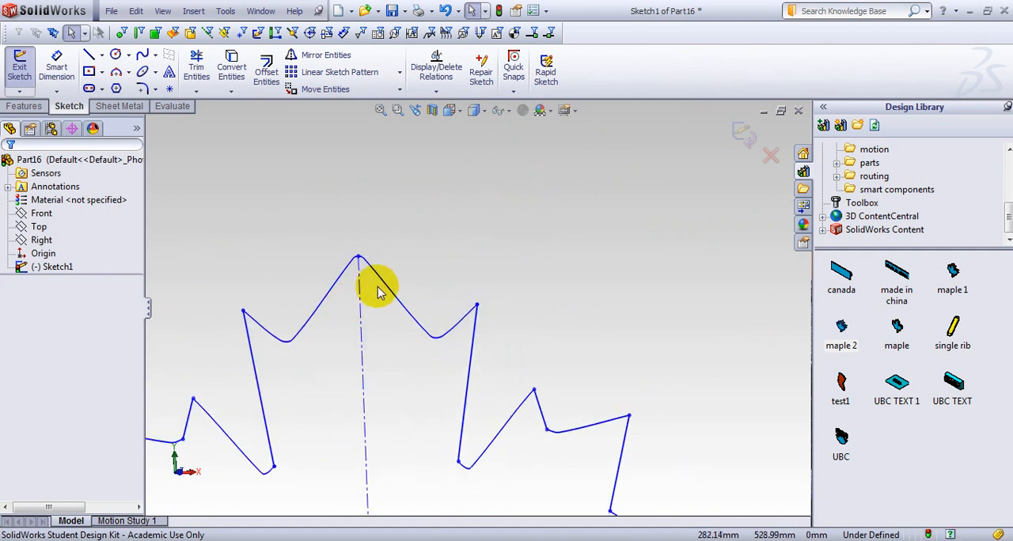
pyautogui.scroll(8, 387, 257)
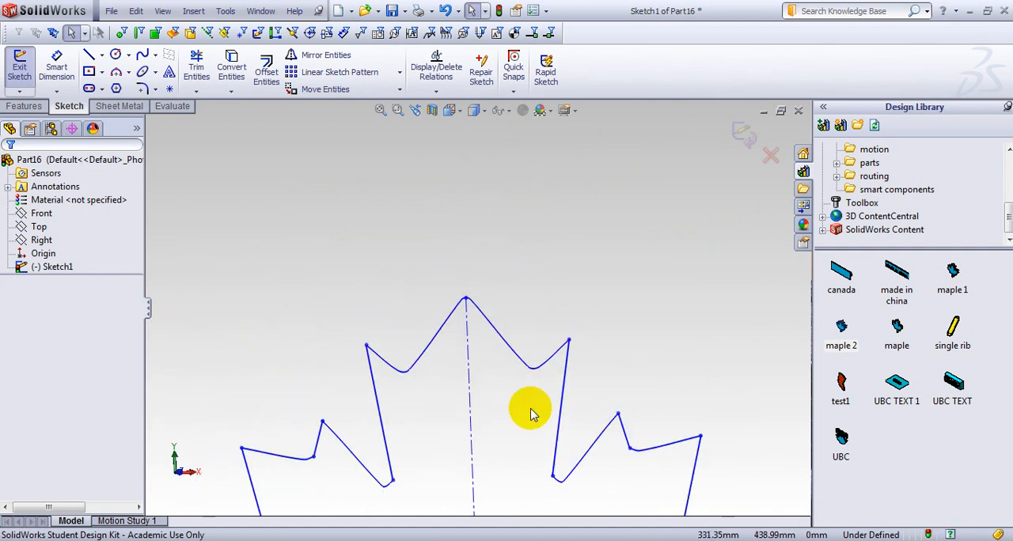
pyautogui.scroll(-2, 522, 408)
pyautogui.scroll(10, 513, 396)
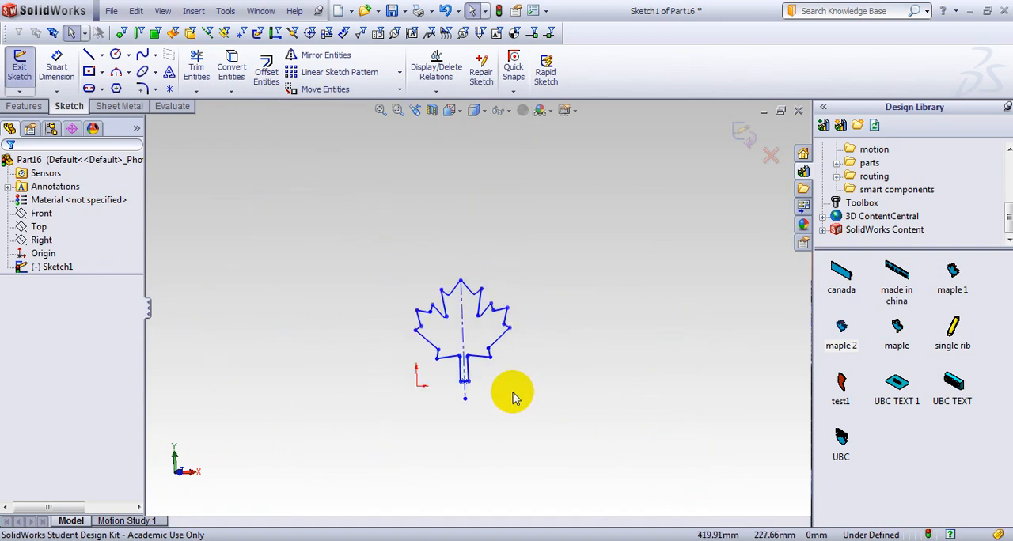
pyautogui.moveTo(363, 222)
pyautogui.mouseDown()
pyautogui.moveTo(493, 293)
pyautogui.moveTo(538, 411)
pyautogui.moveTo(544, 399)
pyautogui.mouseUp()
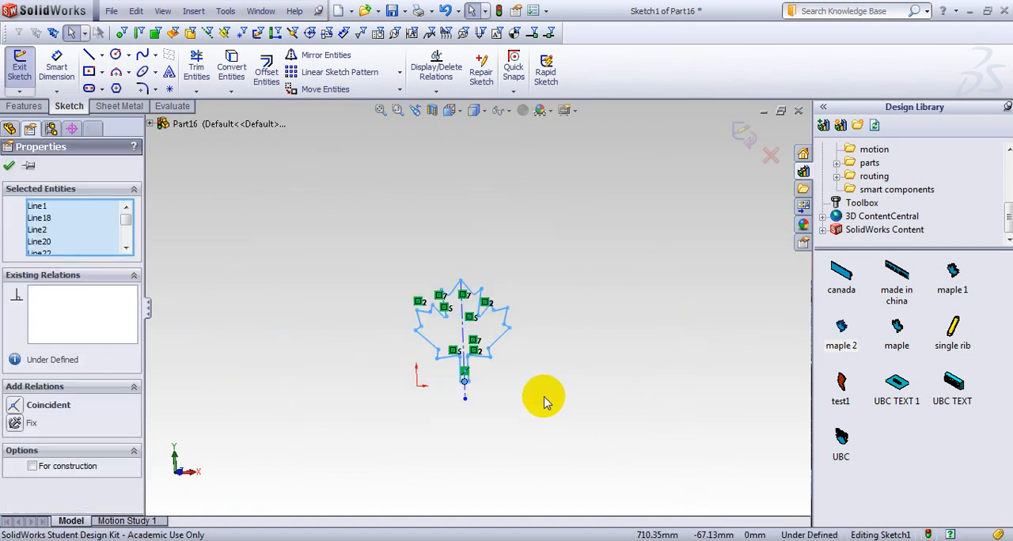
pyautogui.scroll(-5, 459, 286)
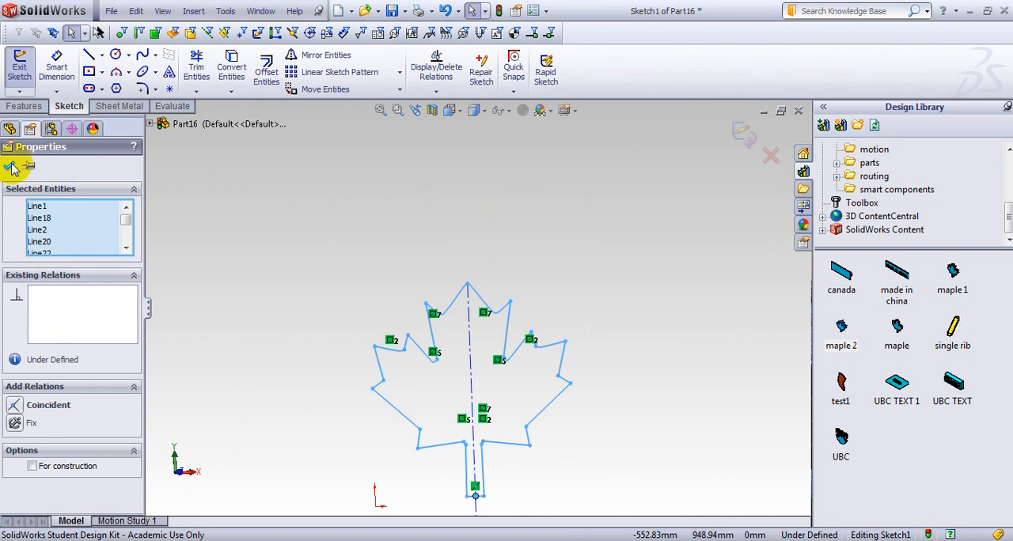
pyautogui.click(10, 128)
# Set up Scale Entities for the whole leaf outline about its uppermost tip on the centerline.
pyautogui.click(399, 89)
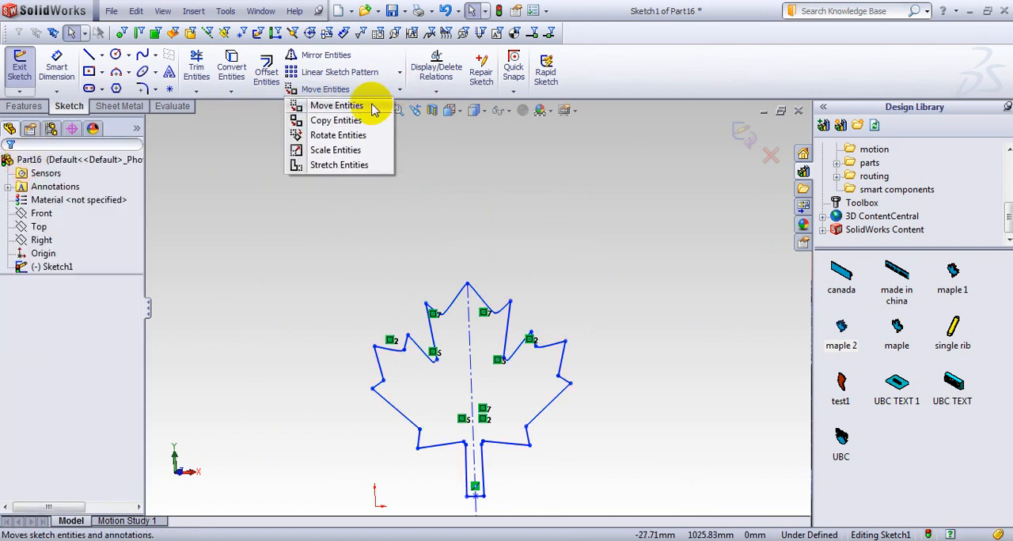
pyautogui.click(336, 145)
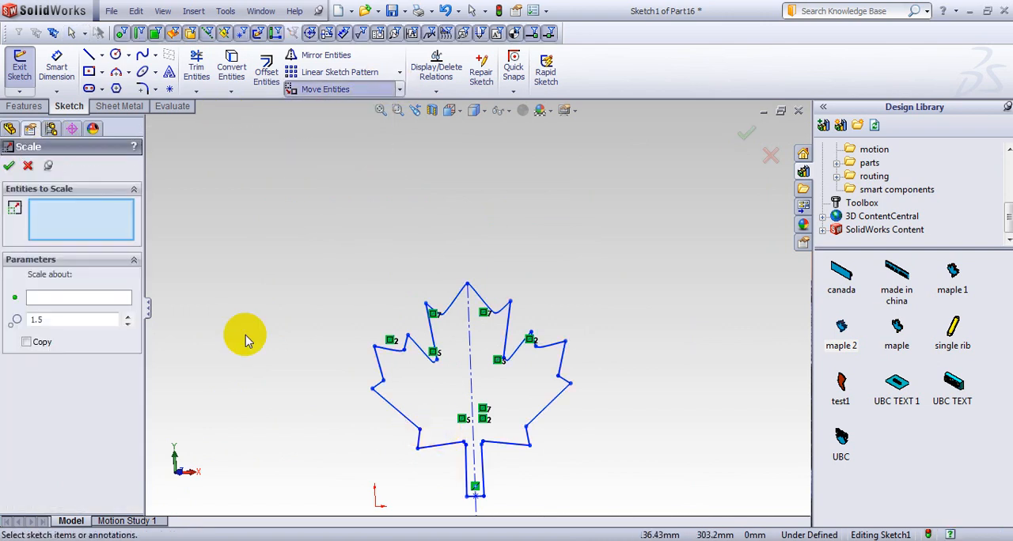
pyautogui.moveTo(321, 250)
pyautogui.mouseDown()
pyautogui.moveTo(420, 256)
pyautogui.moveTo(603, 502)
pyautogui.moveTo(637, 515)
pyautogui.mouseUp()
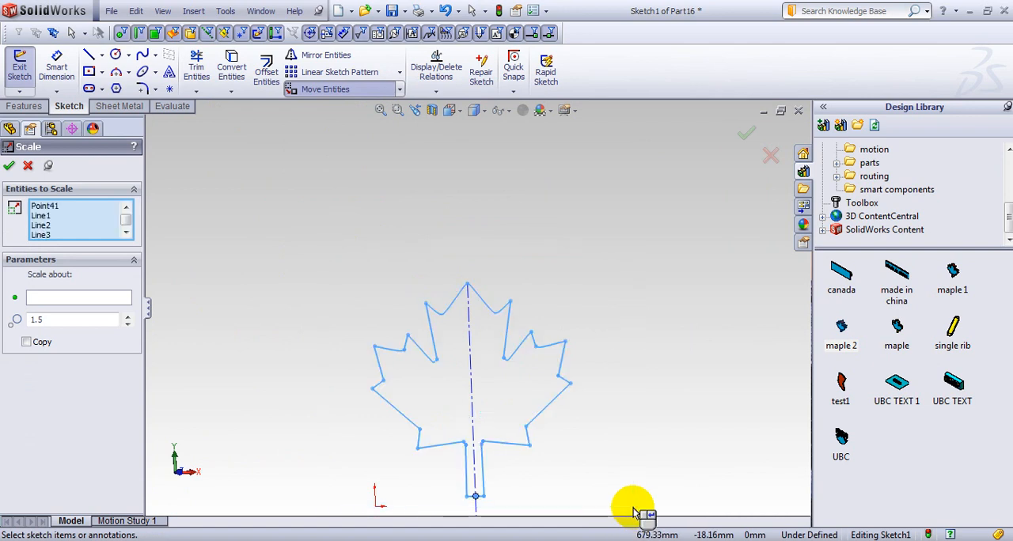
pyautogui.click(57, 297)
pyautogui.scroll(-3, 455, 281)
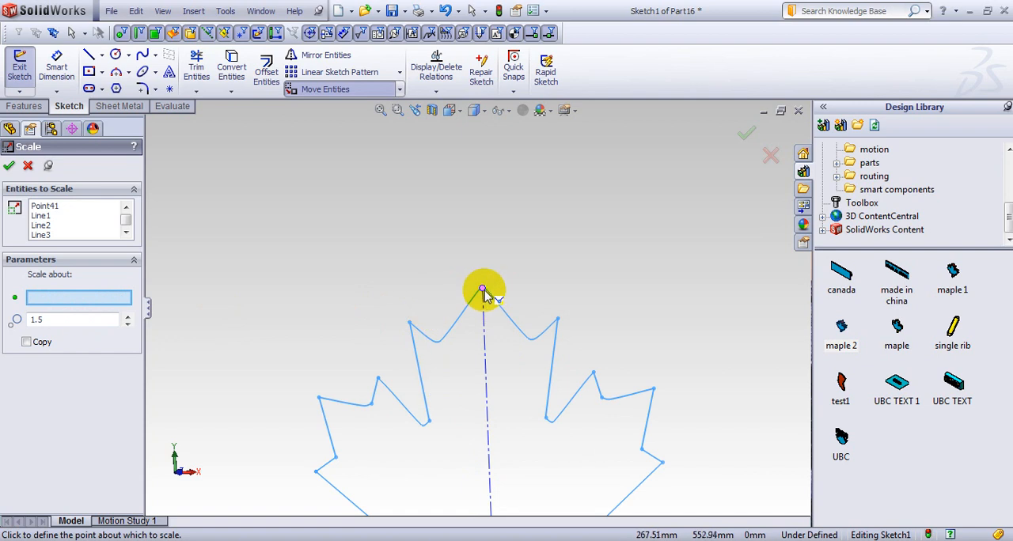
pyautogui.click(482, 290)
pyautogui.scroll(5, 478, 320)
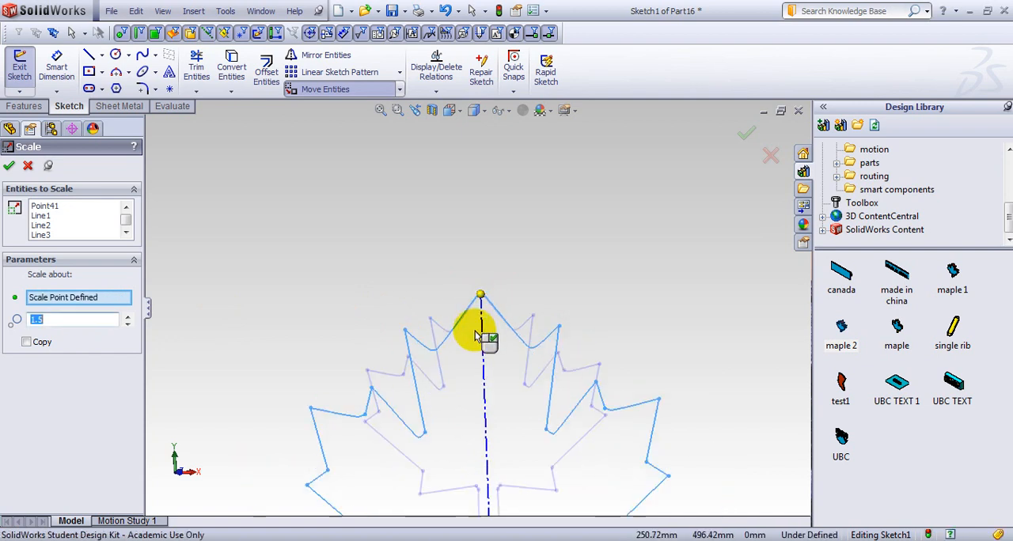
pyautogui.scroll(1, 475, 336)
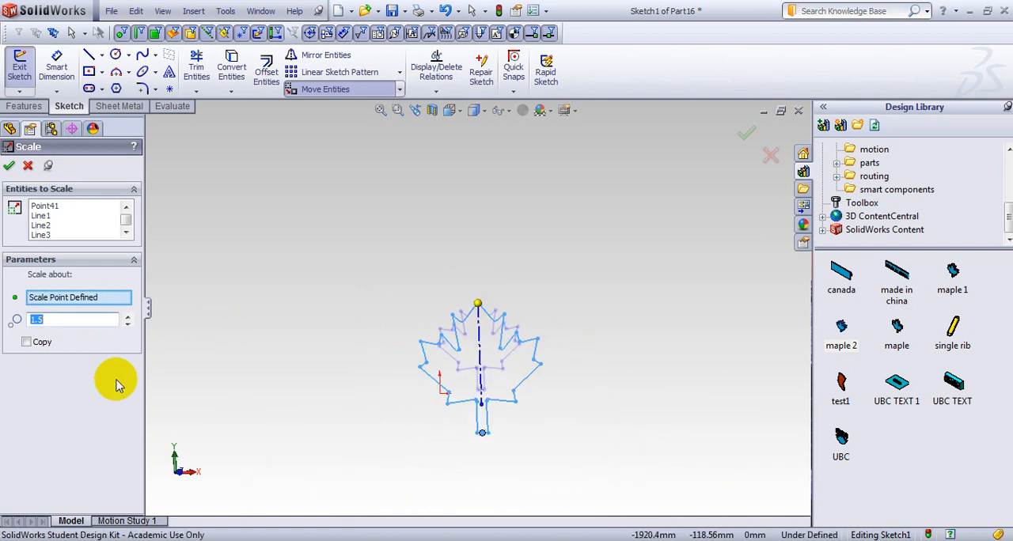
# Scale the leaf outline by a factor of 0.2 and finish the scaling.
pyautogui.click(127, 323)
pyautogui.click(127, 324)
pyautogui.click(127, 323)
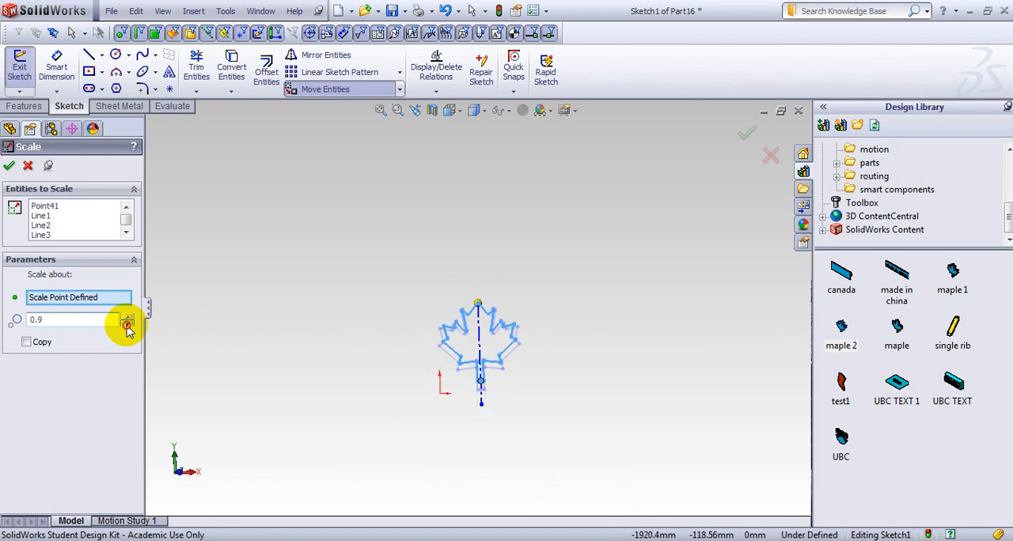
pyautogui.click(128, 324)
pyautogui.click(127, 324)
pyautogui.click(127, 324)
pyautogui.scroll(-5, 477, 344)
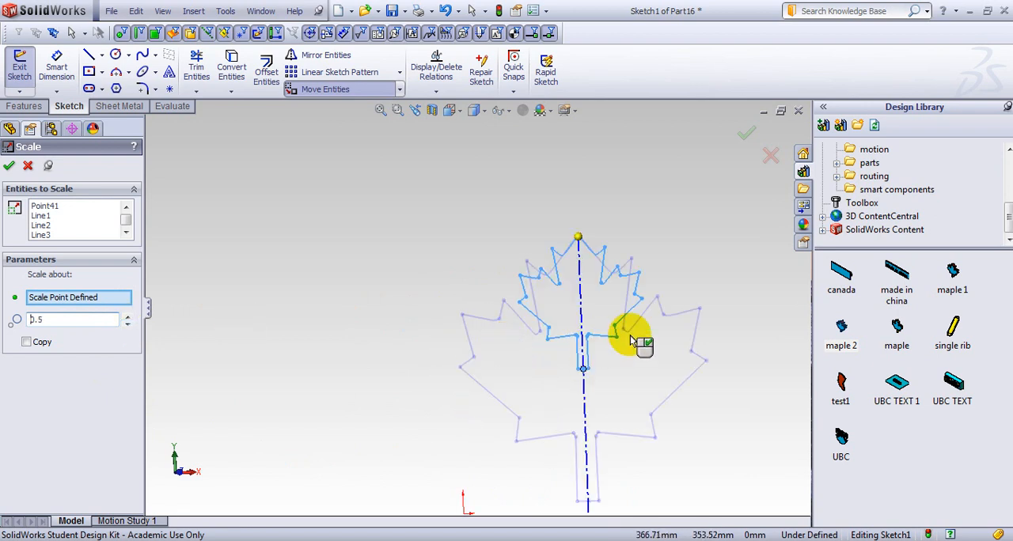
pyautogui.scroll(-1, 603, 311)
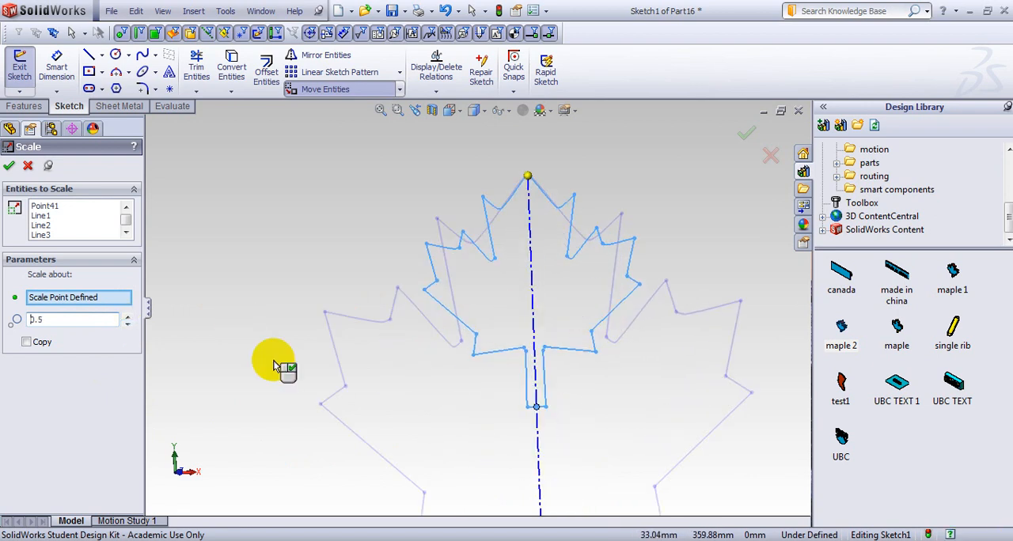
pyautogui.click(127, 324)
pyautogui.click(128, 323)
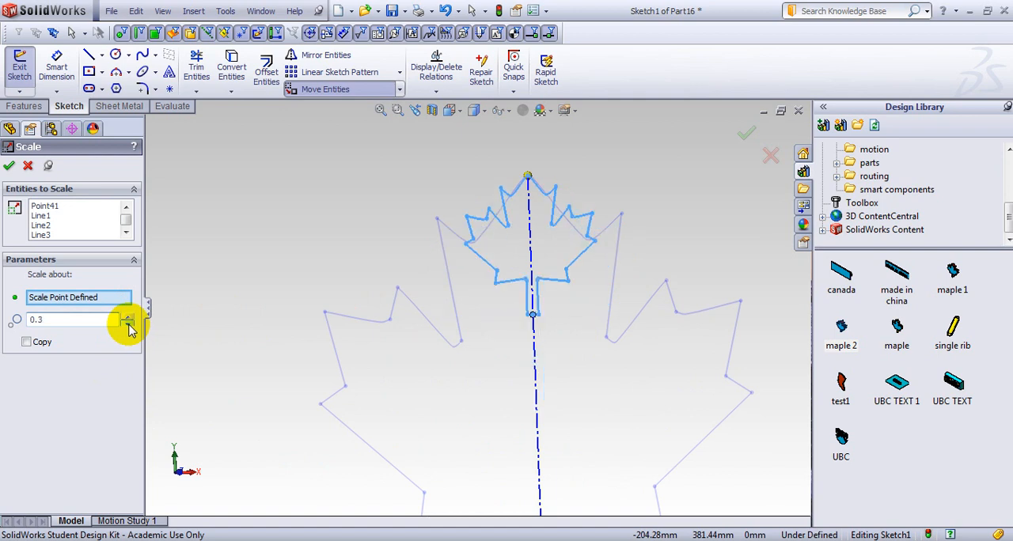
pyautogui.click(127, 323)
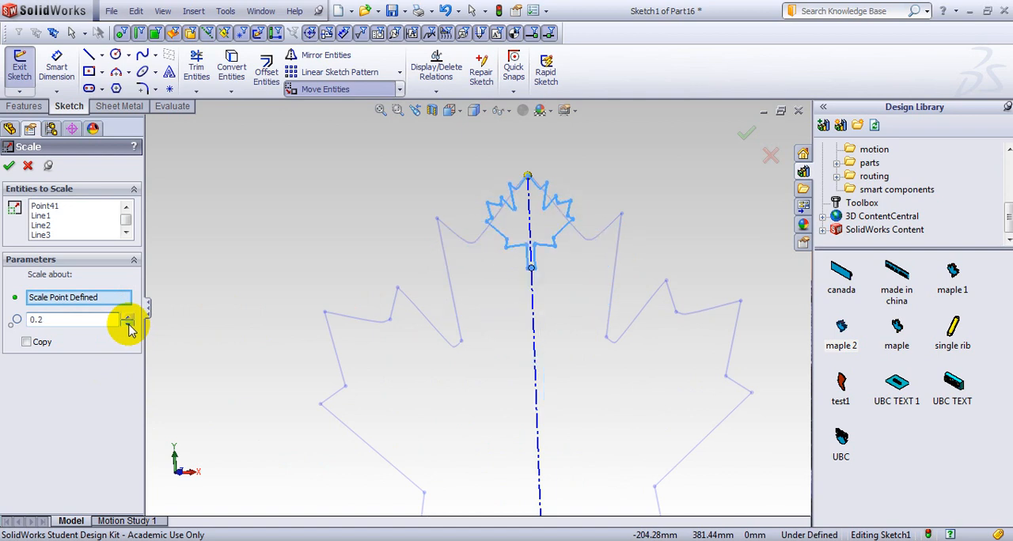
pyautogui.click(9, 166)
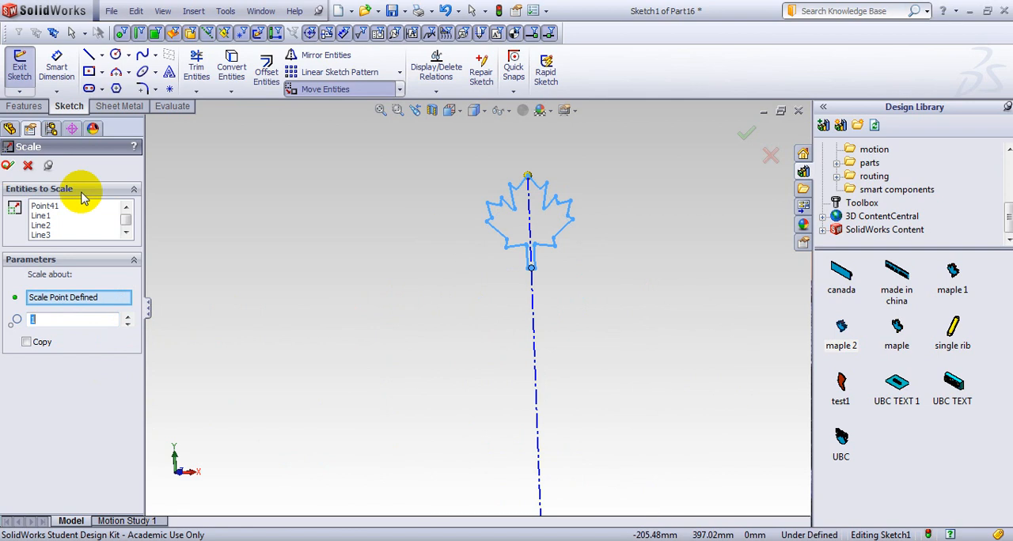
pyautogui.moveTo(543, 260)
pyautogui.mouseDown(button='middle')
pyautogui.moveTo(564, 280)
pyautogui.moveTo(559, 262)
pyautogui.moveTo(556, 293)
pyautogui.mouseUp(button='middle')
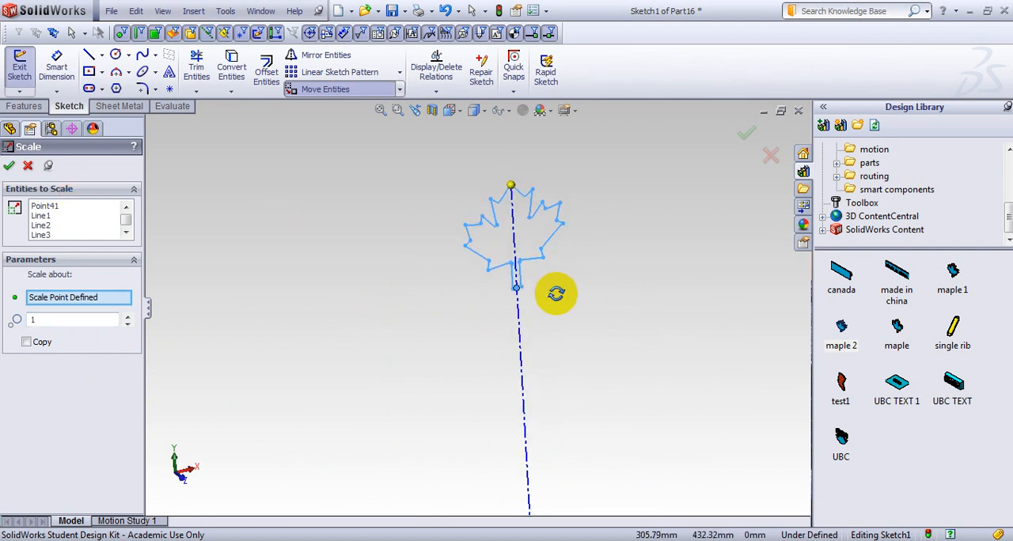
pyautogui.click(10, 168)
pyautogui.moveTo(395, 265)
pyautogui.mouseDown(button='middle')
pyautogui.moveTo(380, 226)
pyautogui.moveTo(402, 197)
pyautogui.moveTo(418, 210)
pyautogui.moveTo(396, 221)
pyautogui.moveTo(406, 224)
pyautogui.mouseUp(button='middle')
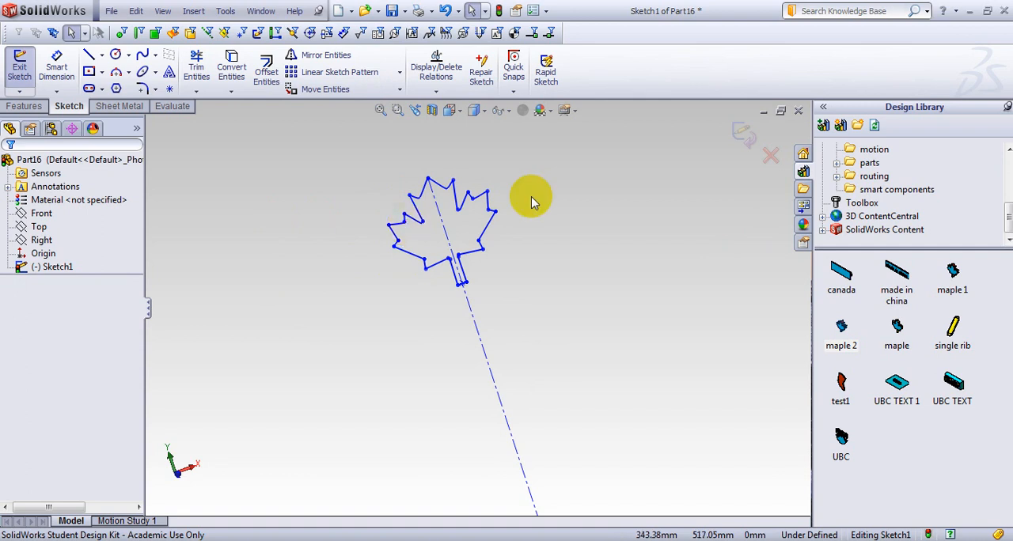
# Exit the sketch and extrude the leaf outline 10 mm as a blind boss.
pyautogui.click(742, 133)
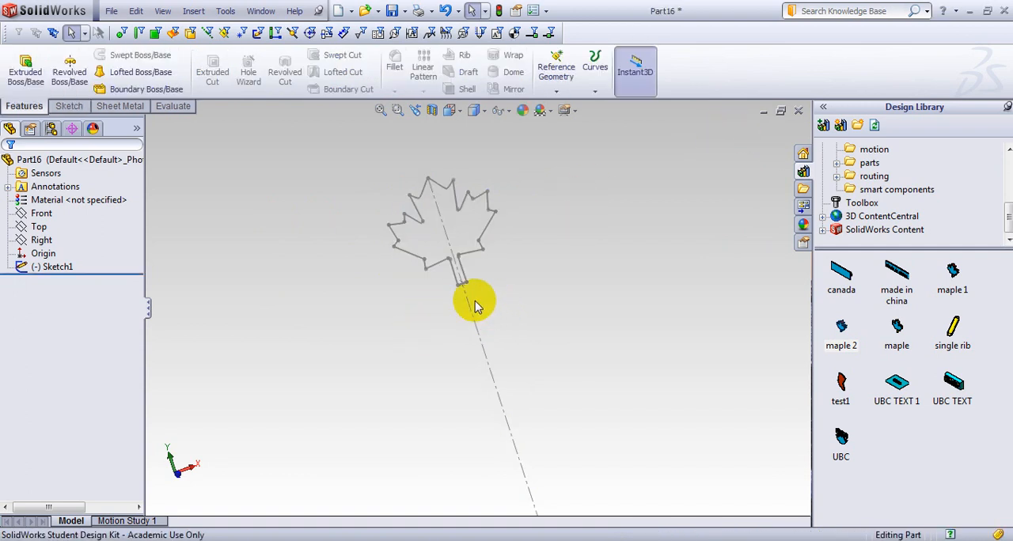
pyautogui.moveTo(475, 307)
pyautogui.mouseDown(button='middle')
pyautogui.moveTo(527, 289)
pyautogui.moveTo(484, 295)
pyautogui.mouseUp(button='middle')
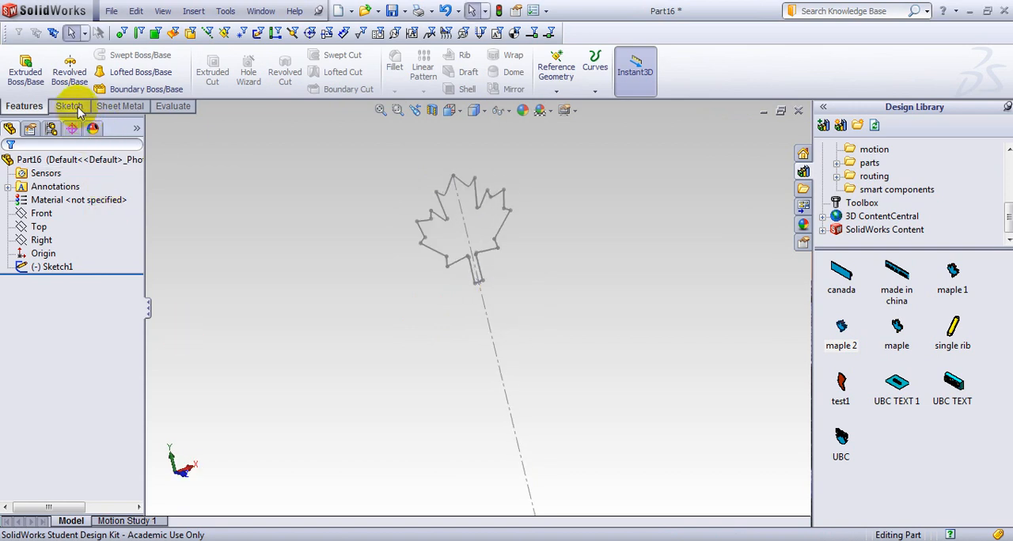
pyautogui.click(22, 65)
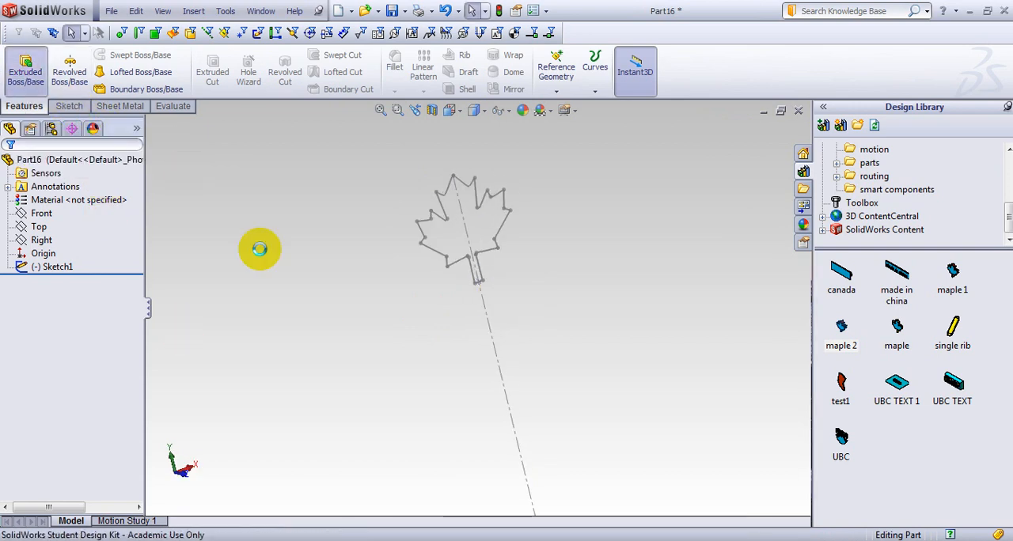
pyautogui.click(433, 250)
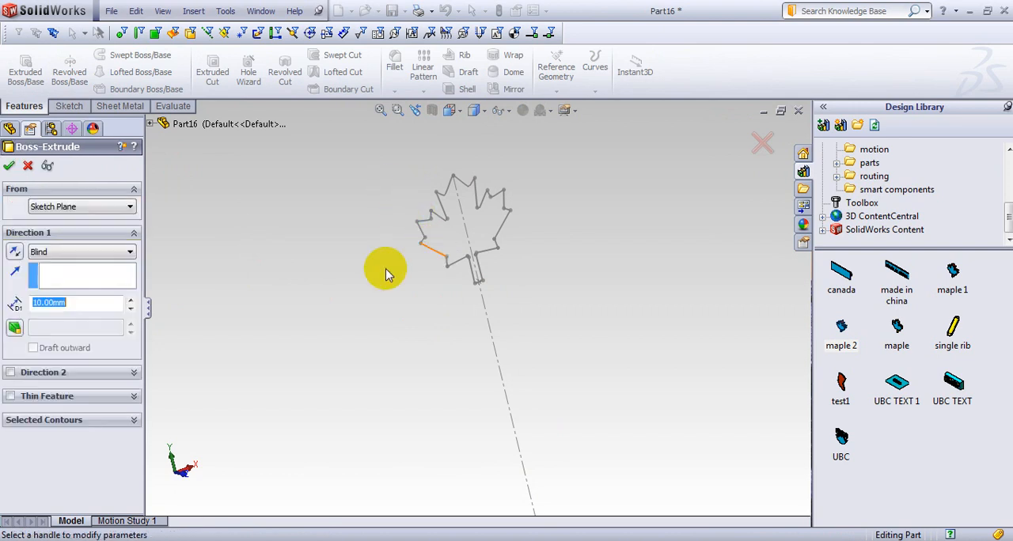
pyautogui.moveTo(385, 273); pyautogui.dragTo(429, 271, button='middle')
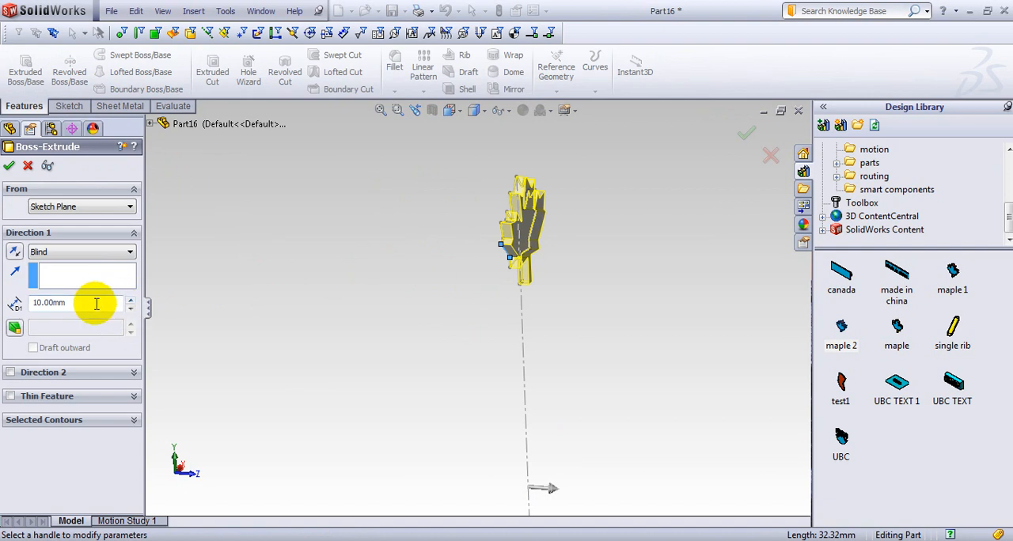
pyautogui.moveTo(95, 302); pyautogui.dragTo(4, 301)
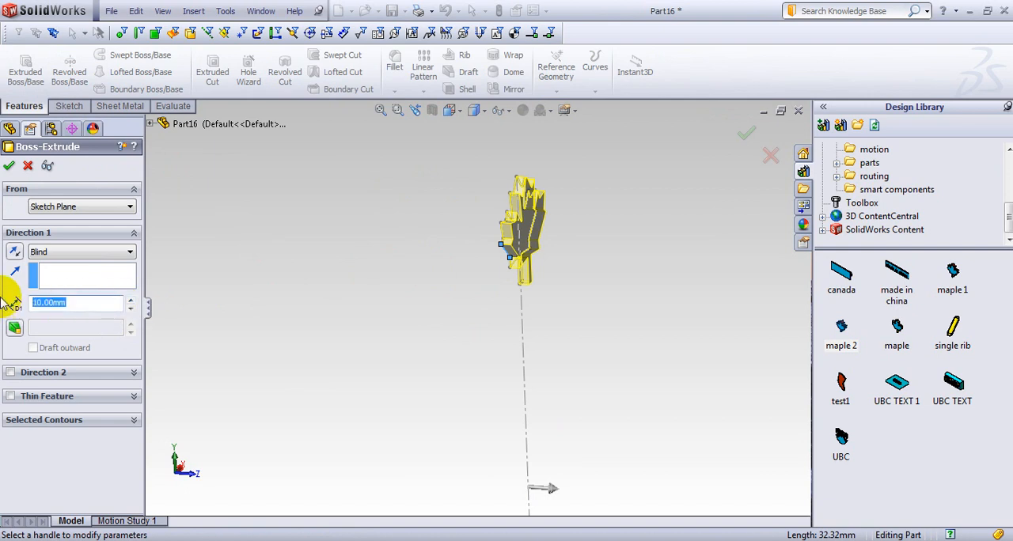
pyautogui.click(9, 170)
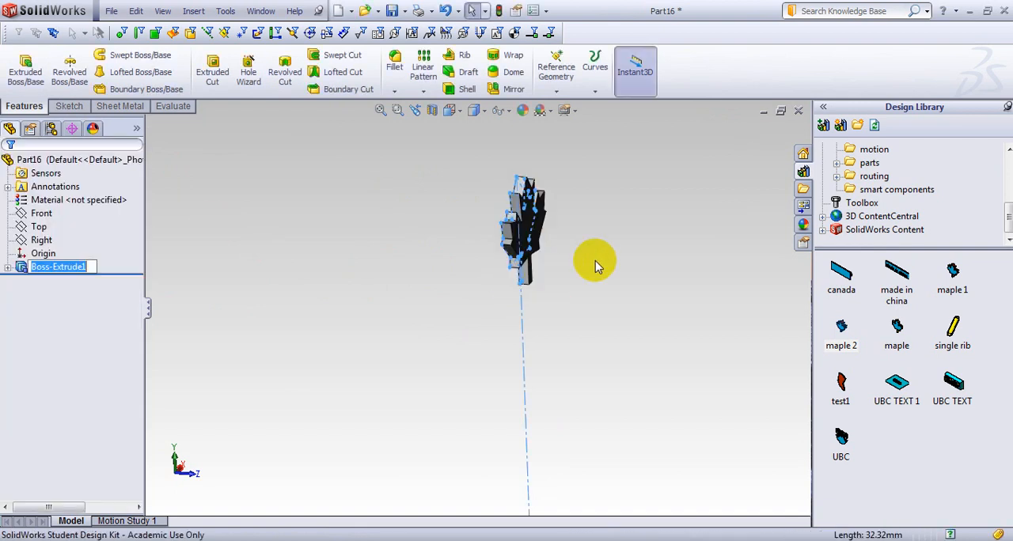
# Create a forming tool from the leaf body, with its large front face as stopping face and no faces to remove.
pyautogui.moveTo(594, 262); pyautogui.dragTo(583, 355, button='middle')
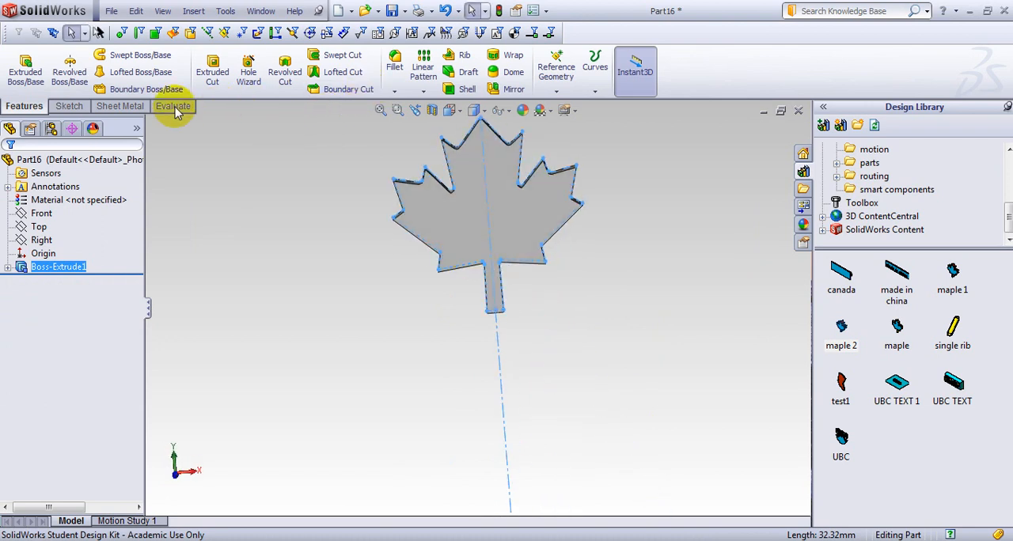
pyautogui.click(120, 106)
pyautogui.click(343, 79)
pyautogui.moveTo(429, 170); pyautogui.dragTo(278, 296, button='middle')
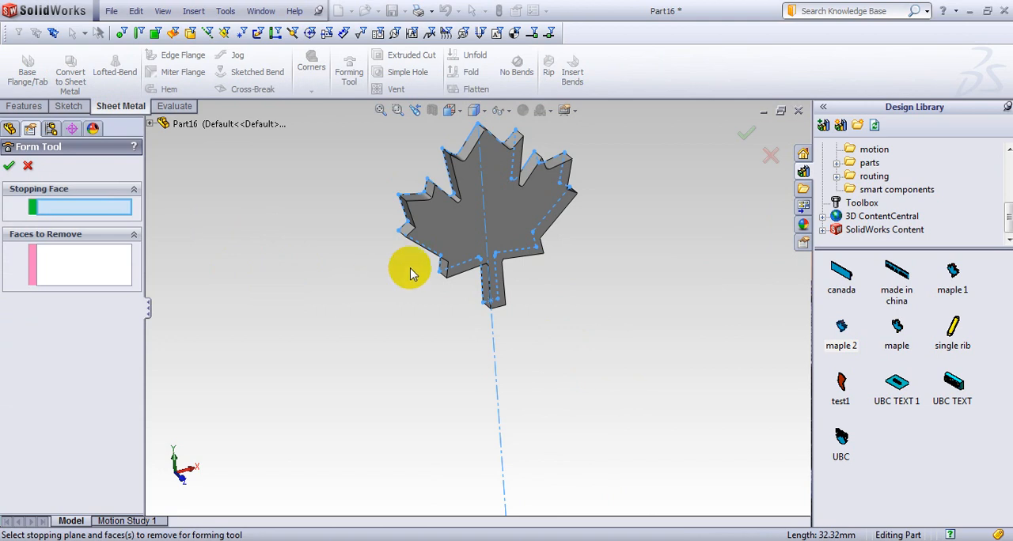
pyautogui.click(436, 252)
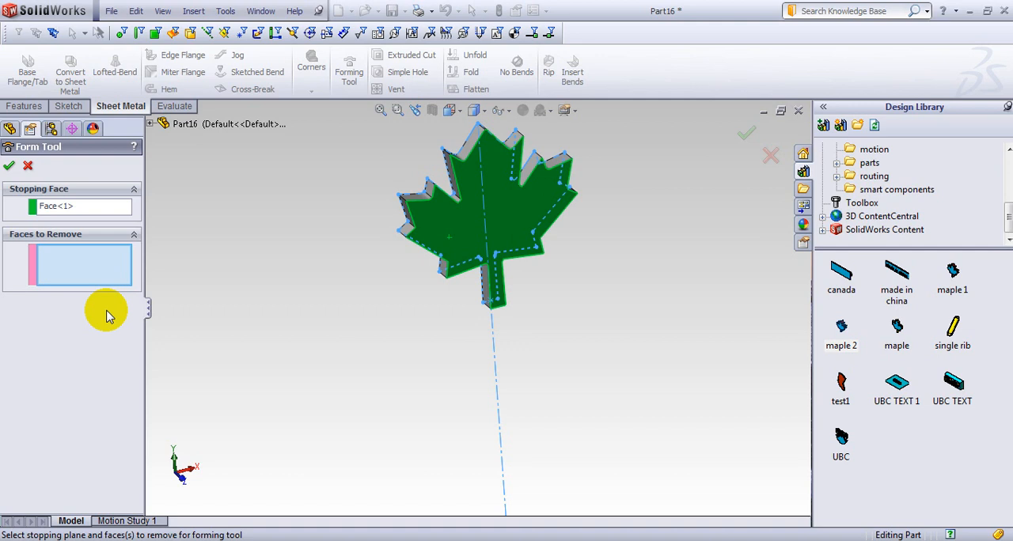
pyautogui.click(8, 167)
pyautogui.moveTo(165, 232); pyautogui.dragTo(333, 204, button='middle')
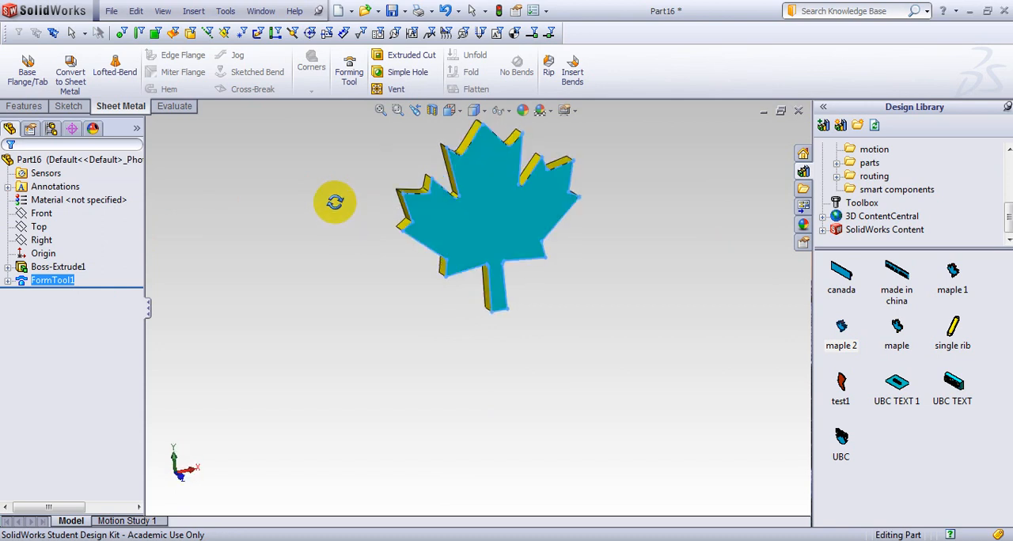
pyautogui.click(111, 11)
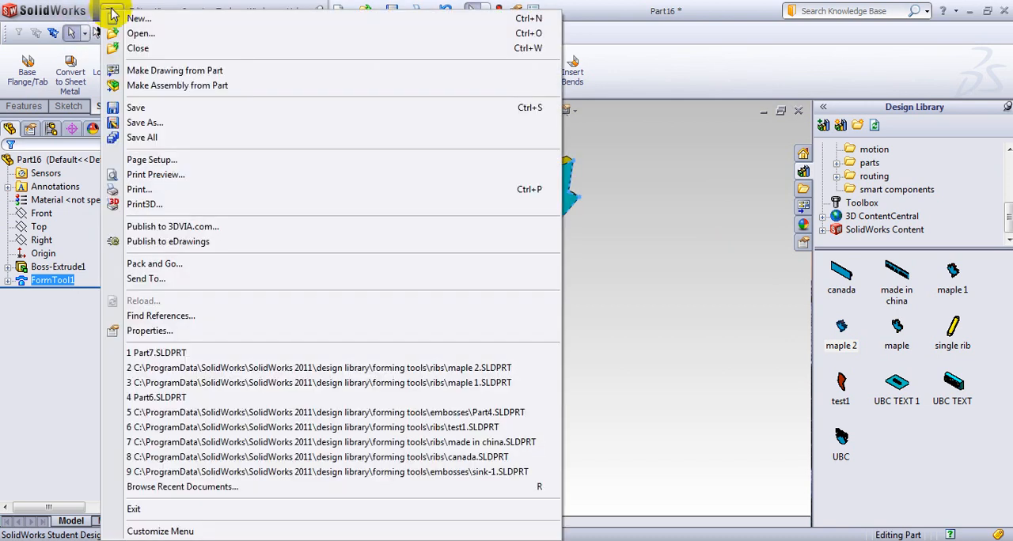
pyautogui.click(202, 122)
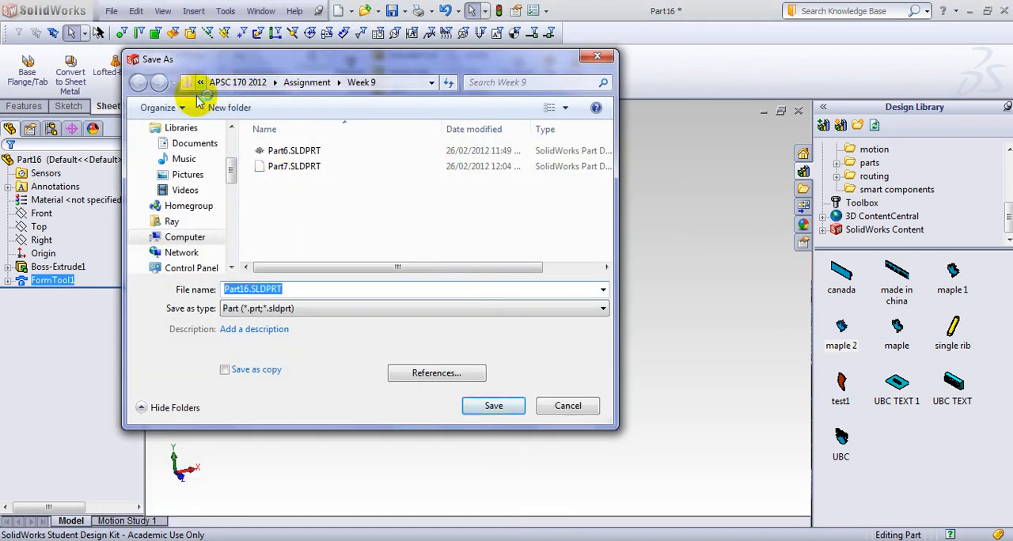
pyautogui.moveTo(232, 171); pyautogui.dragTo(234, 146)
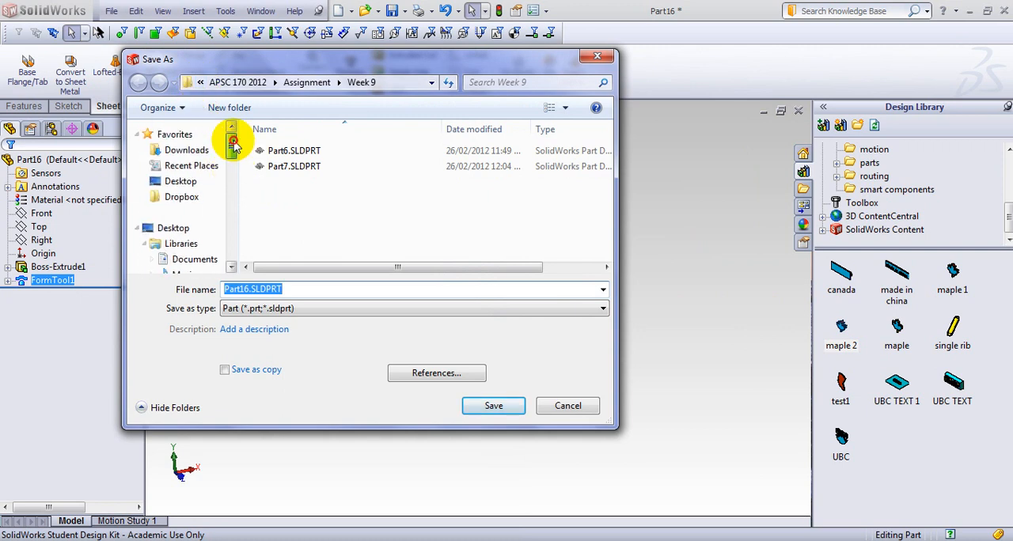
pyautogui.click(181, 228)
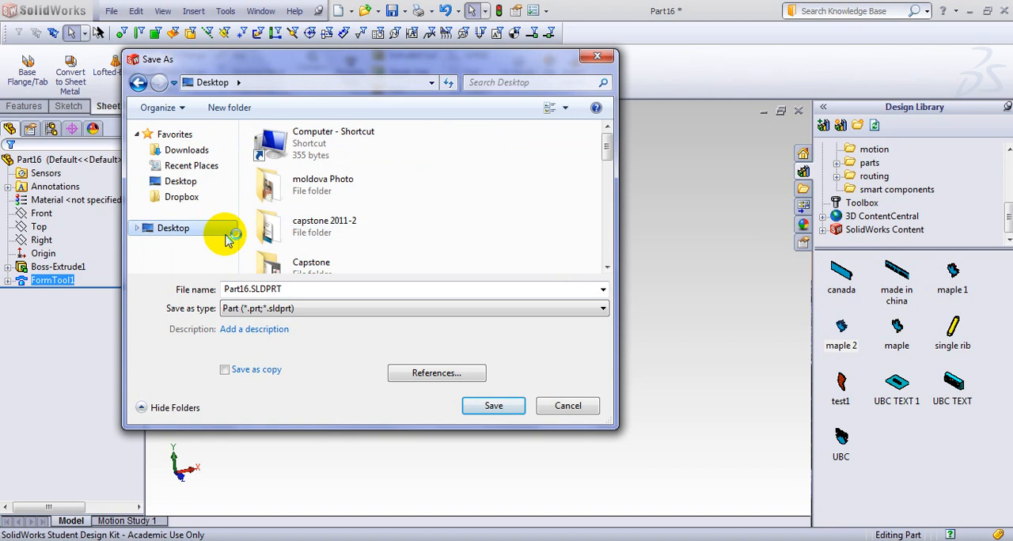
pyautogui.click(430, 84)
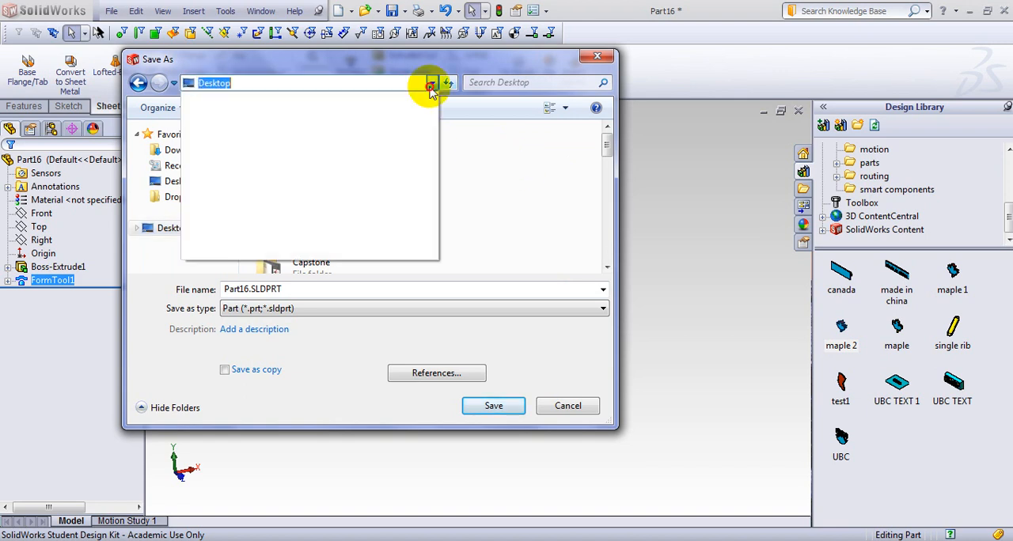
pyautogui.click(431, 86)
pyautogui.moveTo(609, 158); pyautogui.dragTo(601, 273)
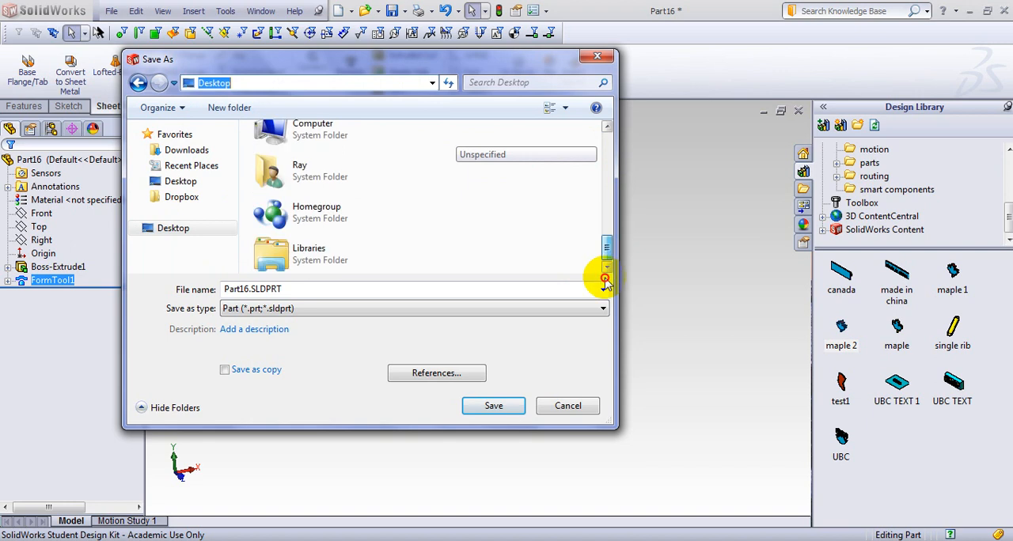
pyautogui.click(176, 186)
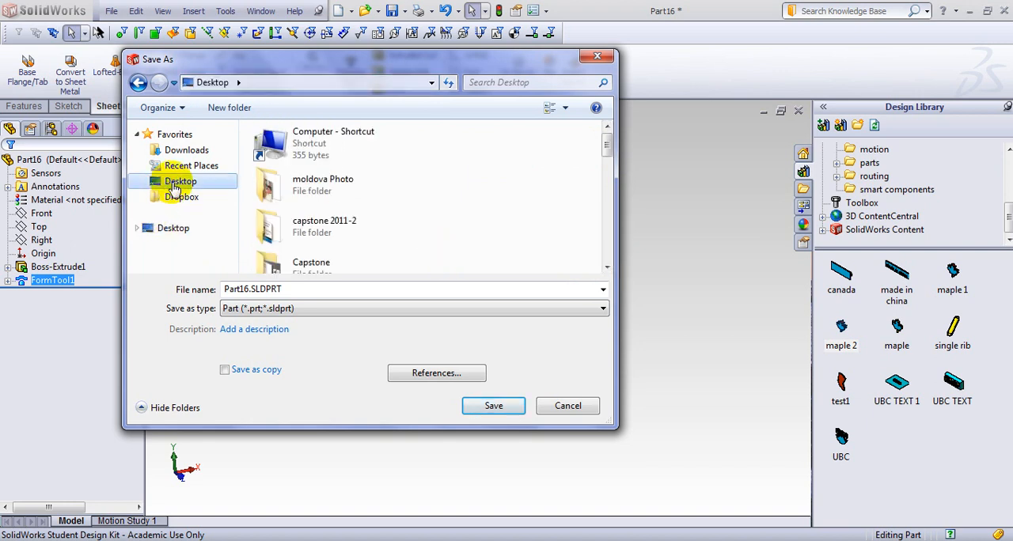
pyautogui.click(148, 231)
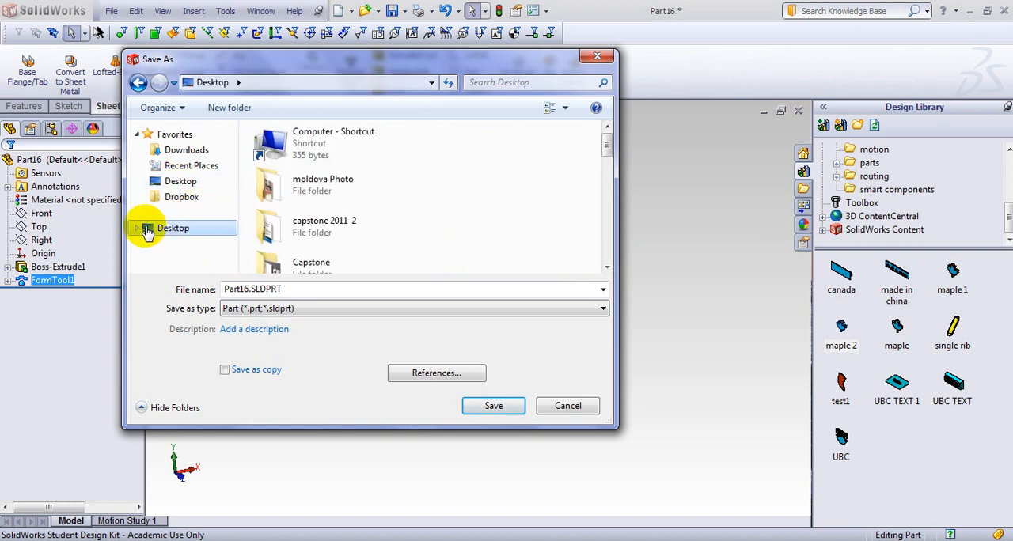
pyautogui.click(433, 83)
pyautogui.click(434, 83)
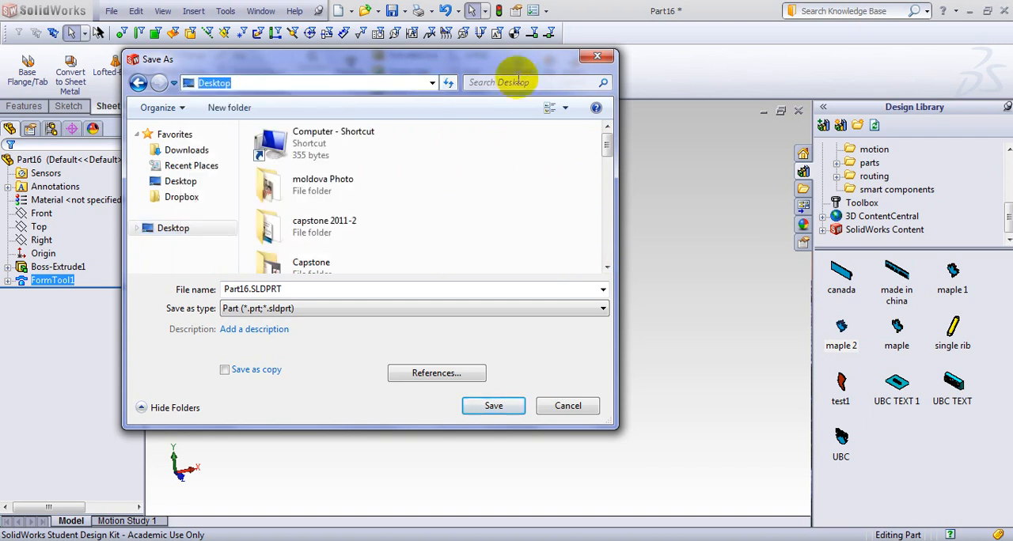
pyautogui.click(596, 56)
# Begin saving the part under a new name and browse to the ProgramData folder on the C: drive.
pyautogui.click(115, 14)
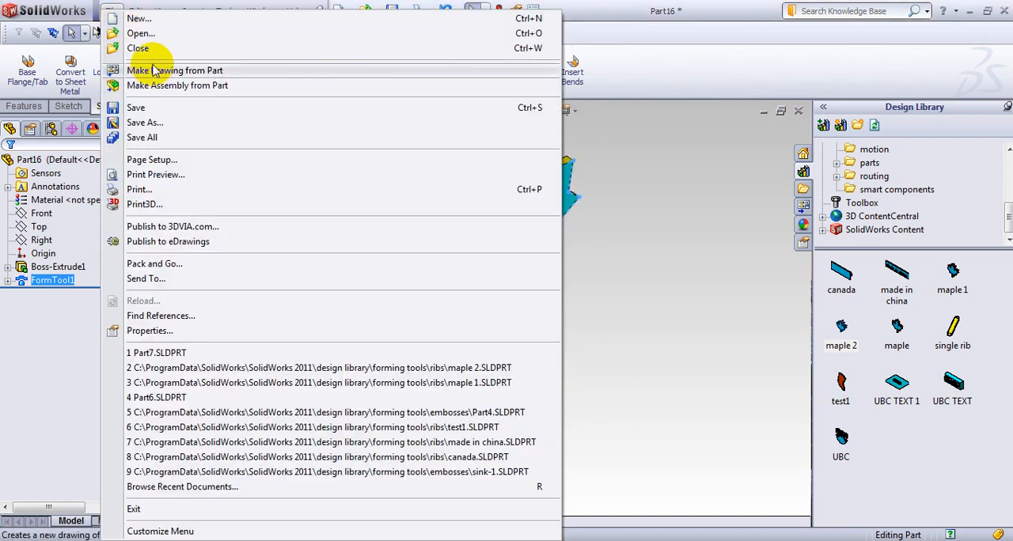
pyautogui.click(253, 174)
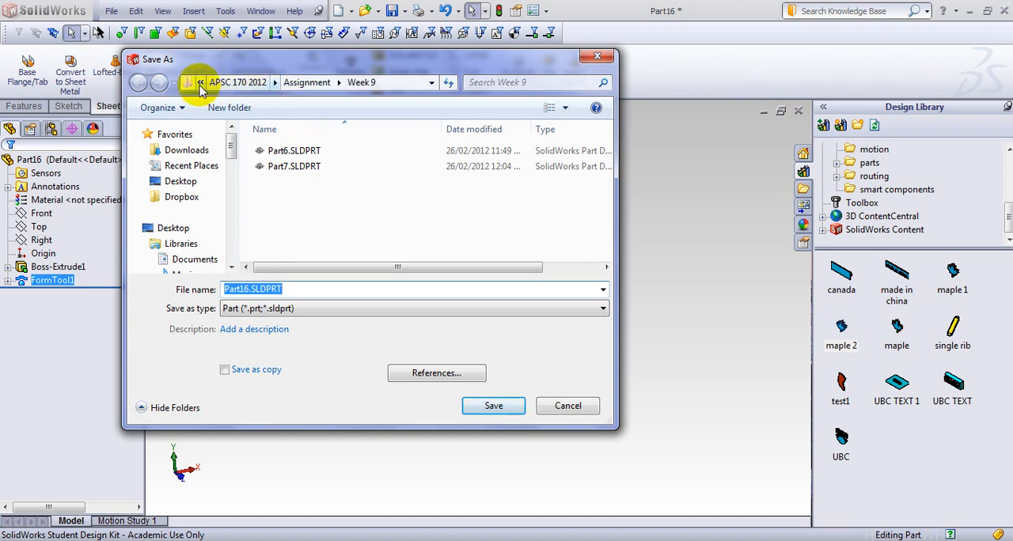
pyautogui.click(200, 84)
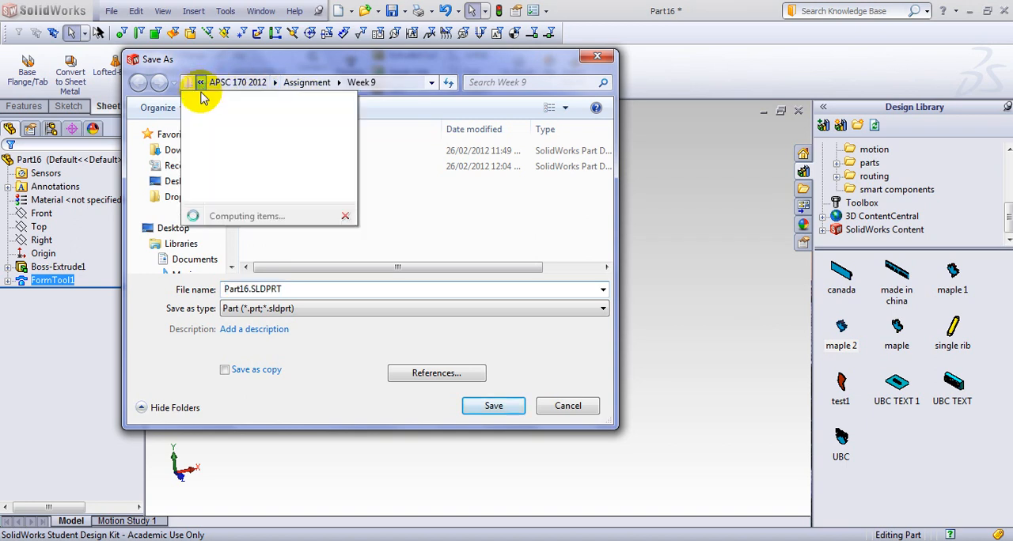
pyautogui.click(253, 163)
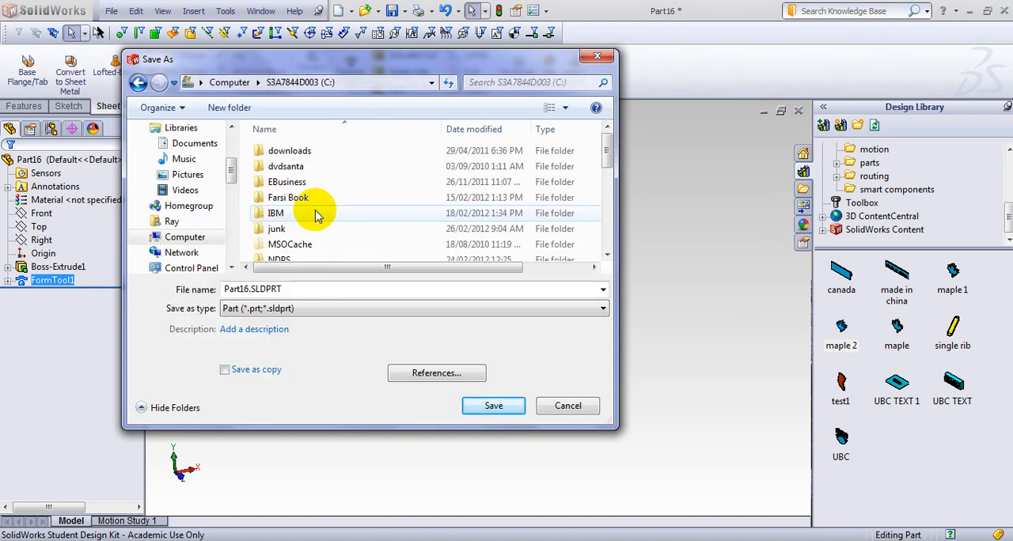
pyautogui.moveTo(606, 147); pyautogui.dragTo(606, 198)
pyautogui.click(285, 197)
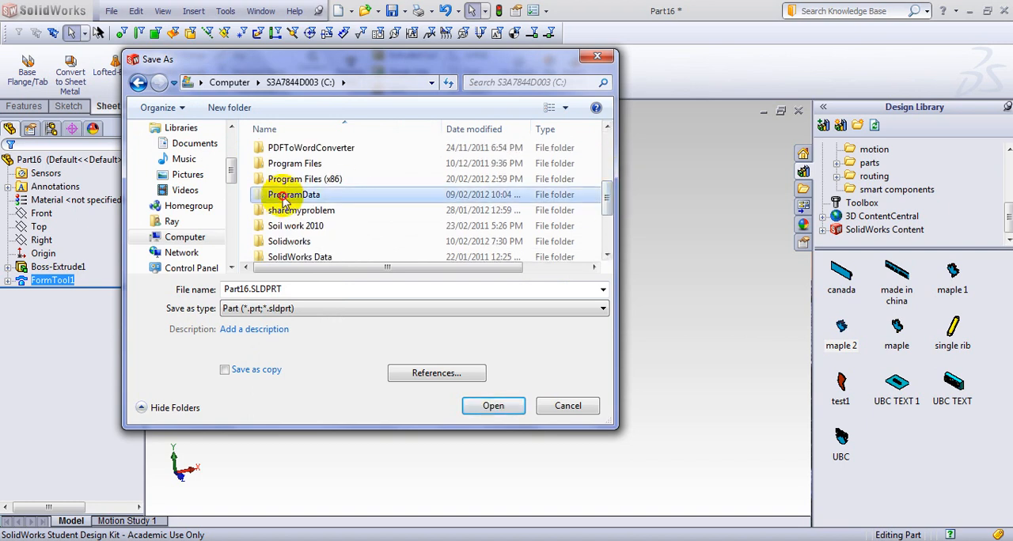
pyautogui.doubleClick(284, 198)
# Browse from ProgramData through SolidWorks, SolidWorks 2011 and design library into the forming tools folder.
pyautogui.moveTo(606, 147); pyautogui.dragTo(606, 208)
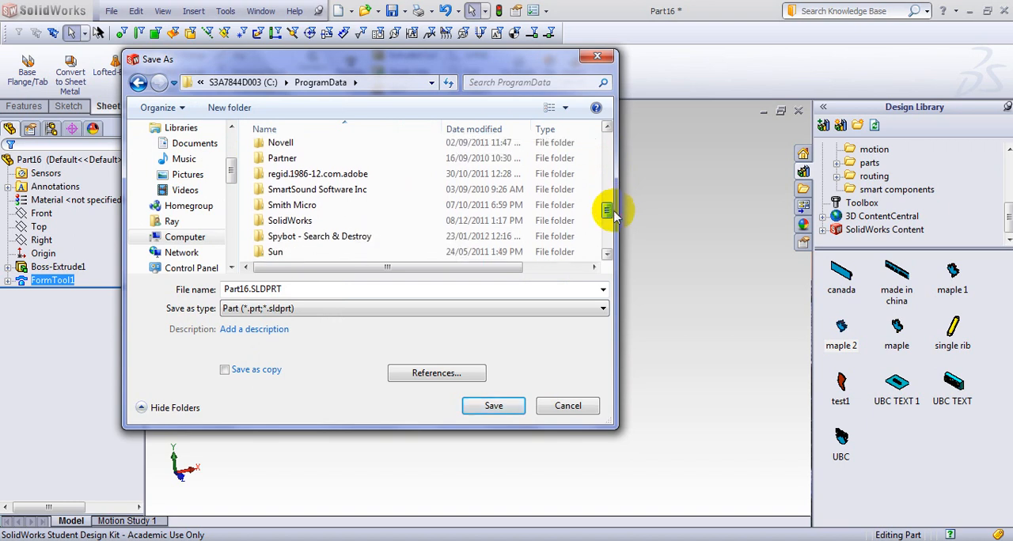
pyautogui.click(282, 218)
pyautogui.doubleClick(282, 218)
pyautogui.click(289, 170)
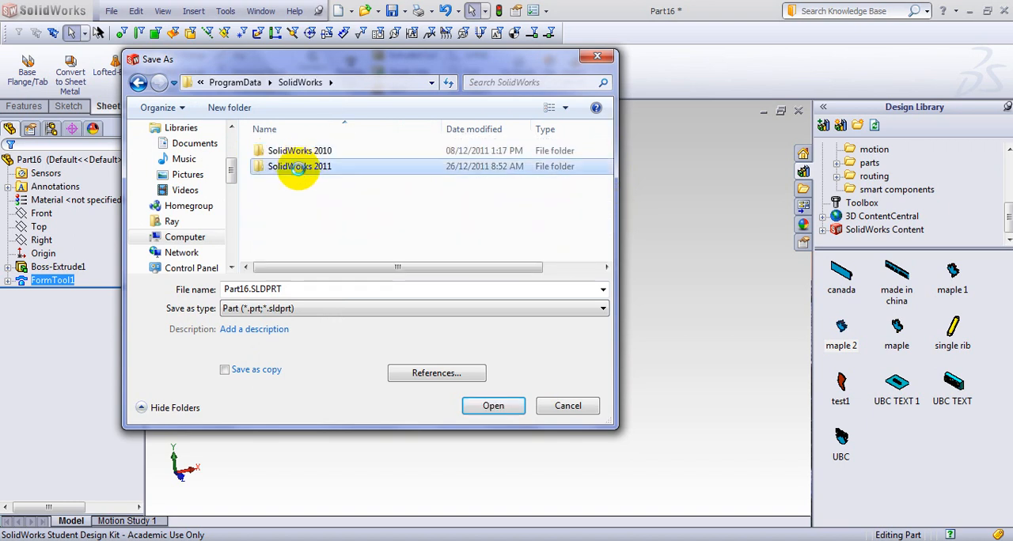
pyautogui.doubleClick(288, 169)
pyautogui.click(290, 168)
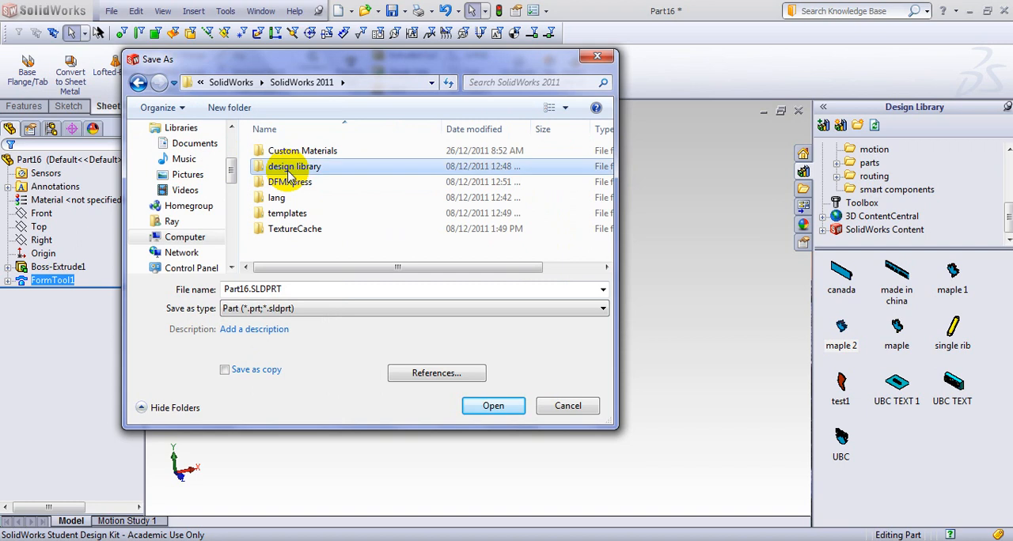
pyautogui.doubleClick(289, 167)
pyautogui.click(297, 199)
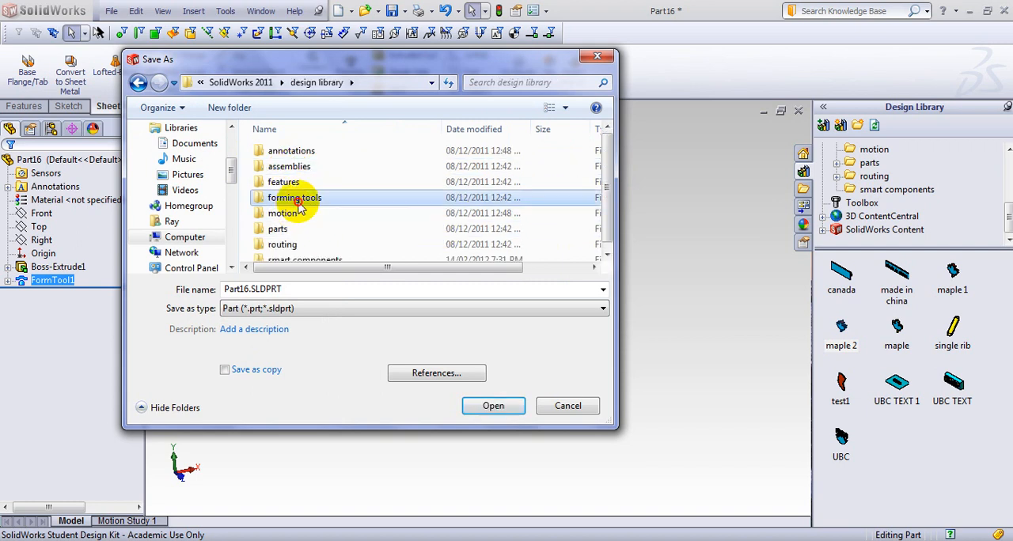
pyautogui.press('Return')
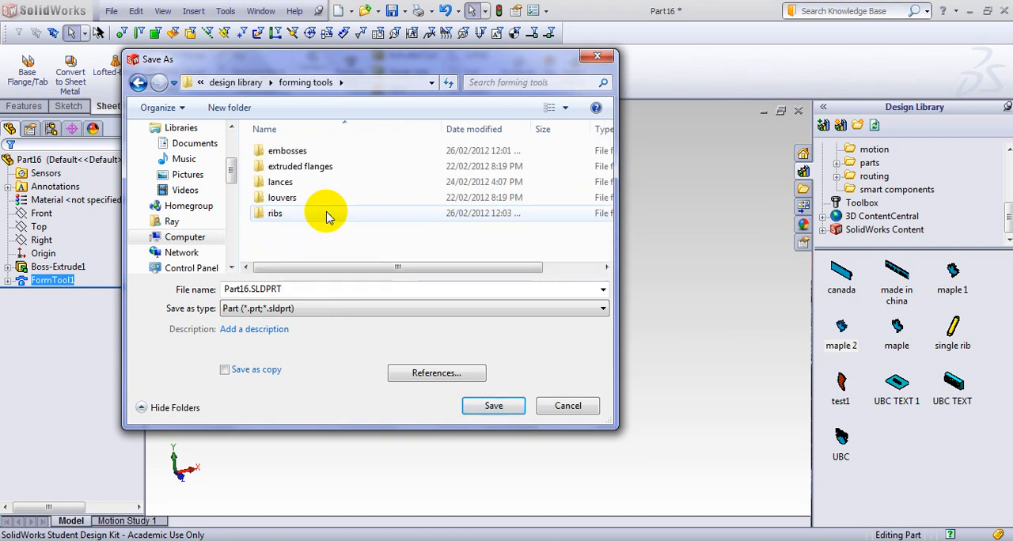
# Create a new folder named Examples inside the forming tools folder.
pyautogui.rightClick(301, 244)
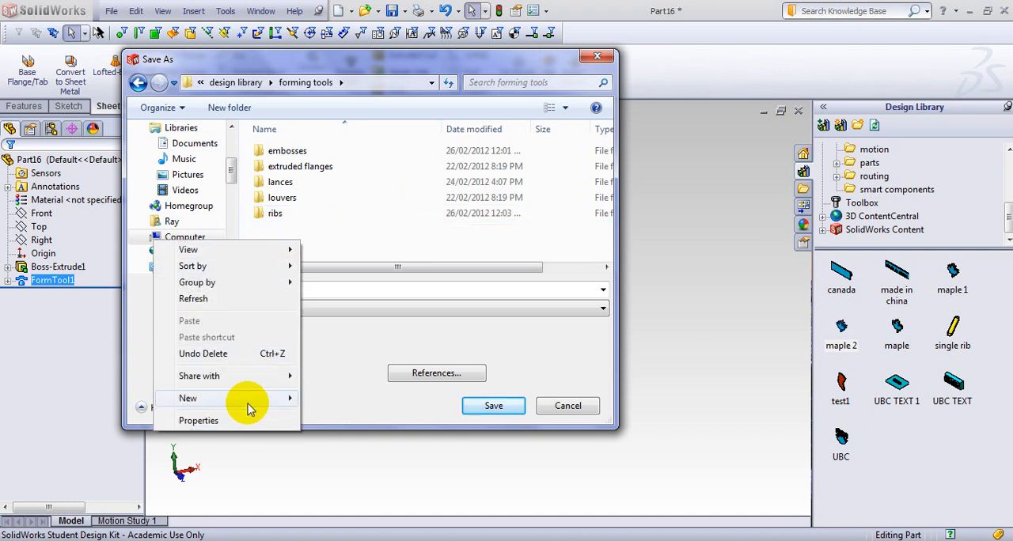
pyautogui.moveTo(248, 403)
pyautogui.click(352, 136)
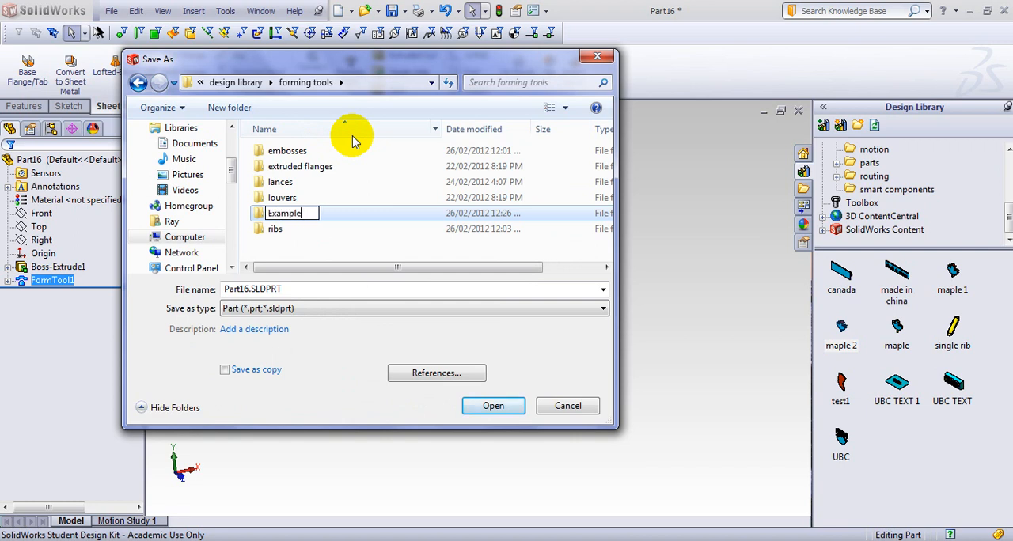
pyautogui.click(493, 406)
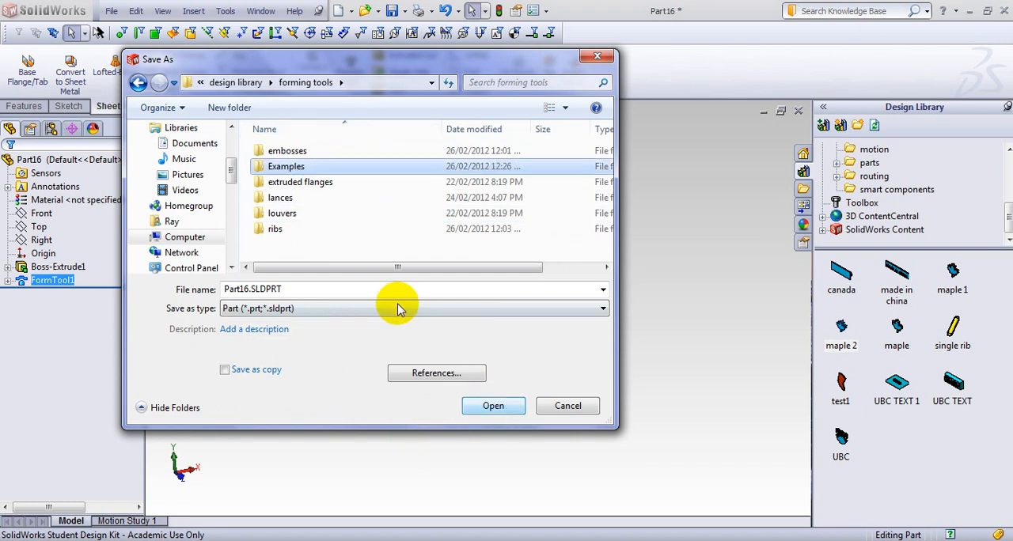
# Save the part as maple1.SLDPRT in the Examples folder.
pyautogui.doubleClick(286, 167)
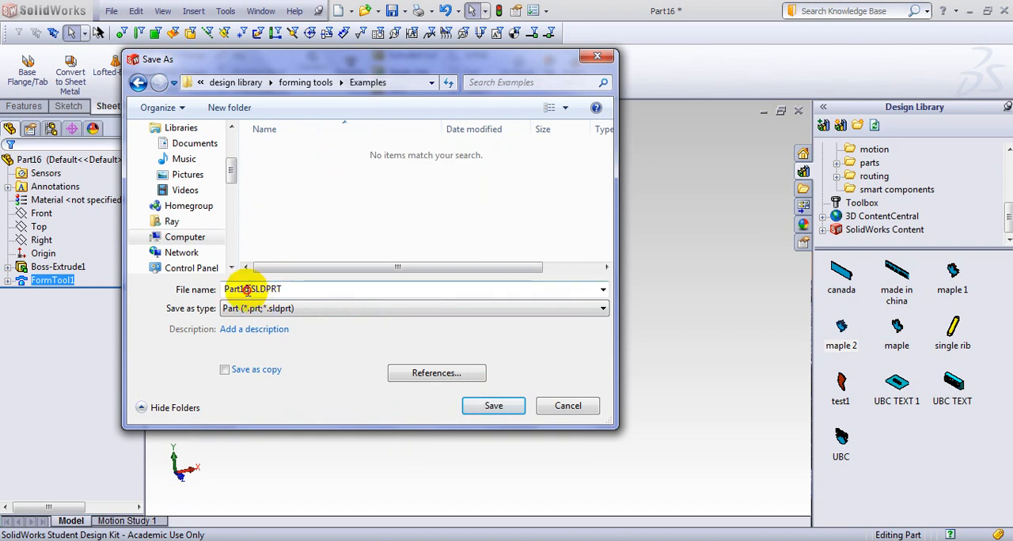
pyautogui.click(250, 290)
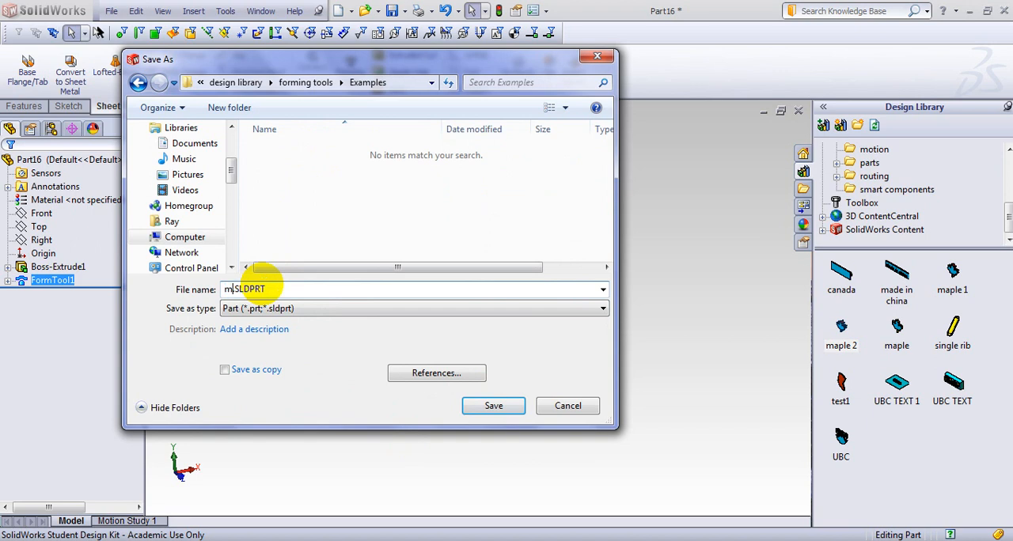
pyautogui.click(479, 405)
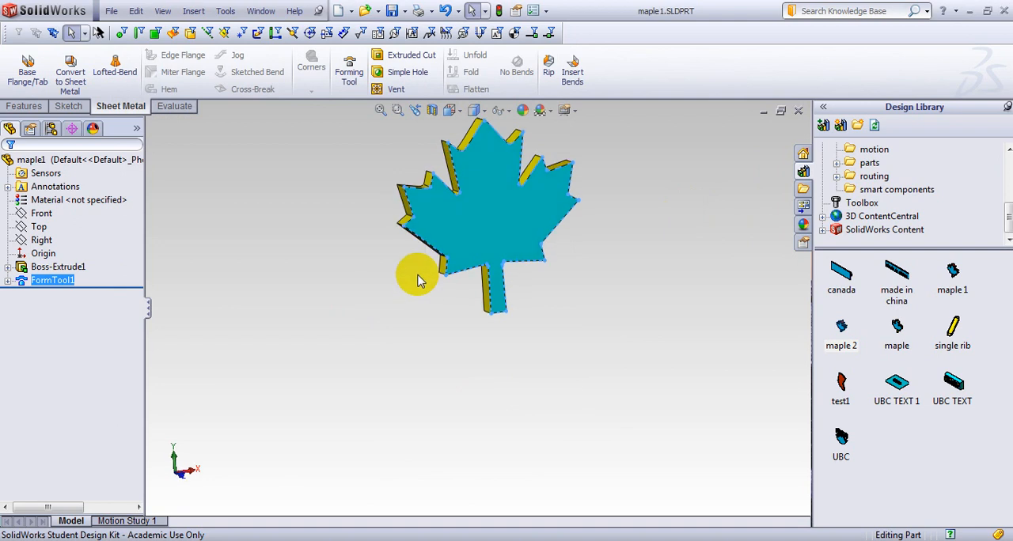
# Delete the forming tool feature from the leaf part together with its orientation sketch.
pyautogui.click(9, 281)
pyautogui.rightClick(49, 281)
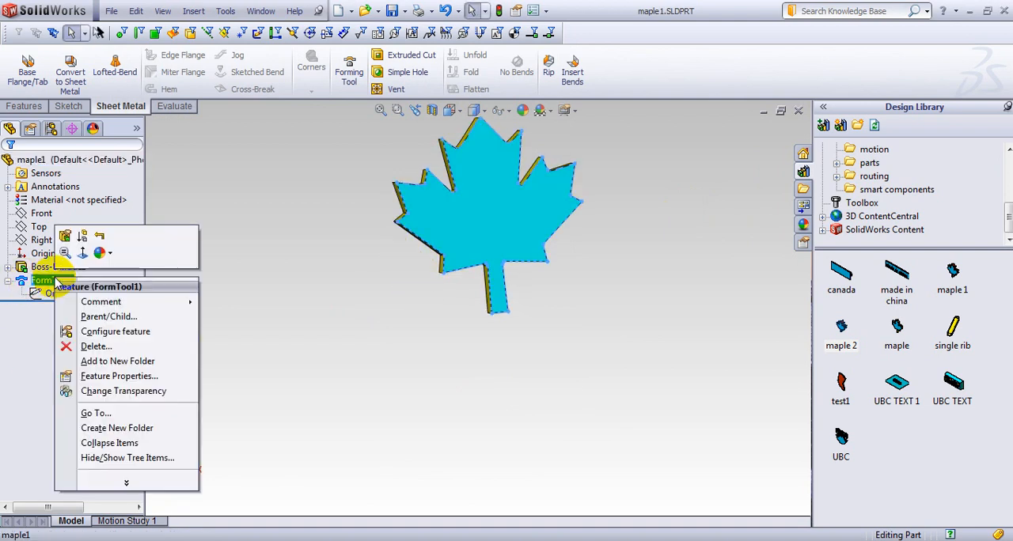
pyautogui.click(101, 348)
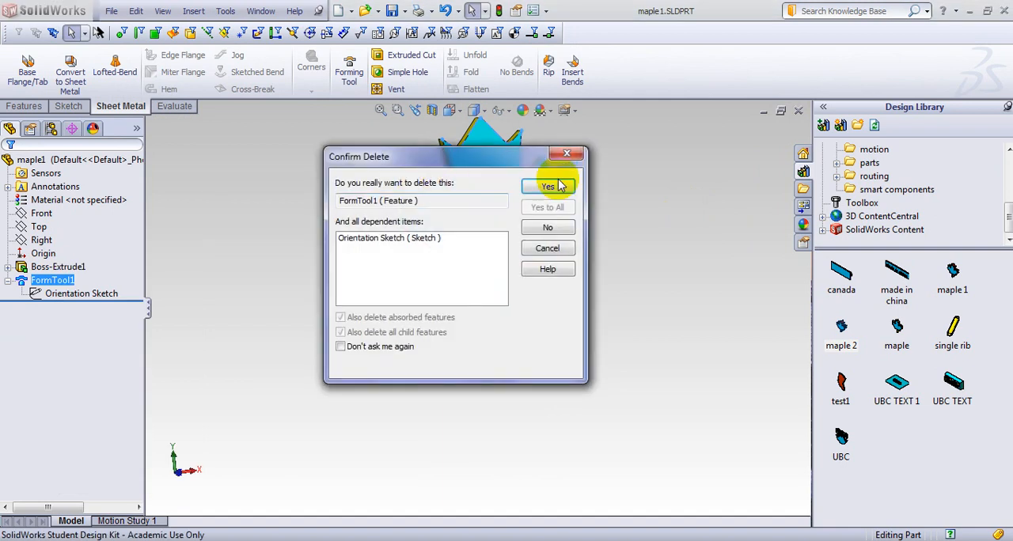
pyautogui.click(575, 125)
# Open the leaf extrusion's underlying sketch for editing.
pyautogui.moveTo(281, 279); pyautogui.dragTo(299, 287, button='middle')
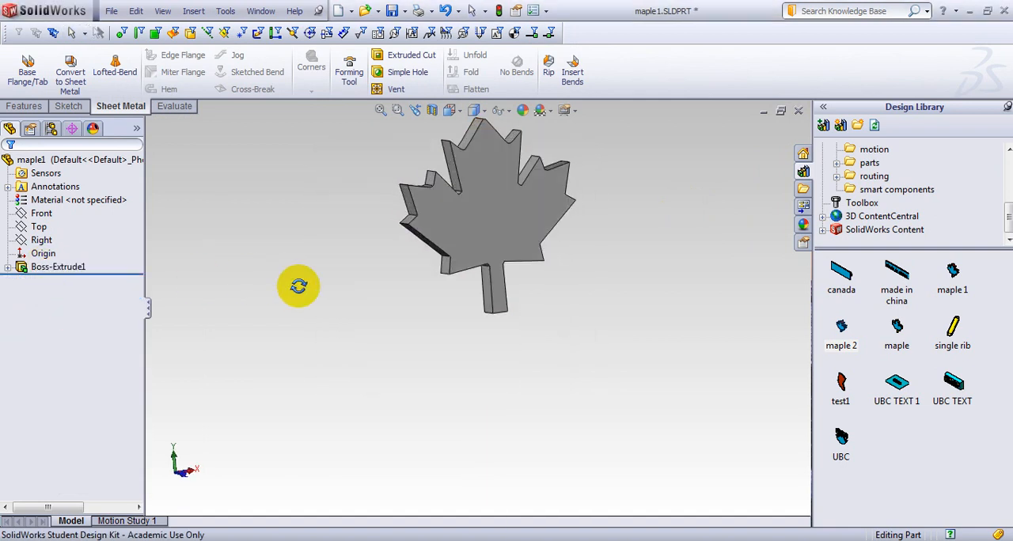
pyautogui.click(8, 267)
pyautogui.click(68, 281)
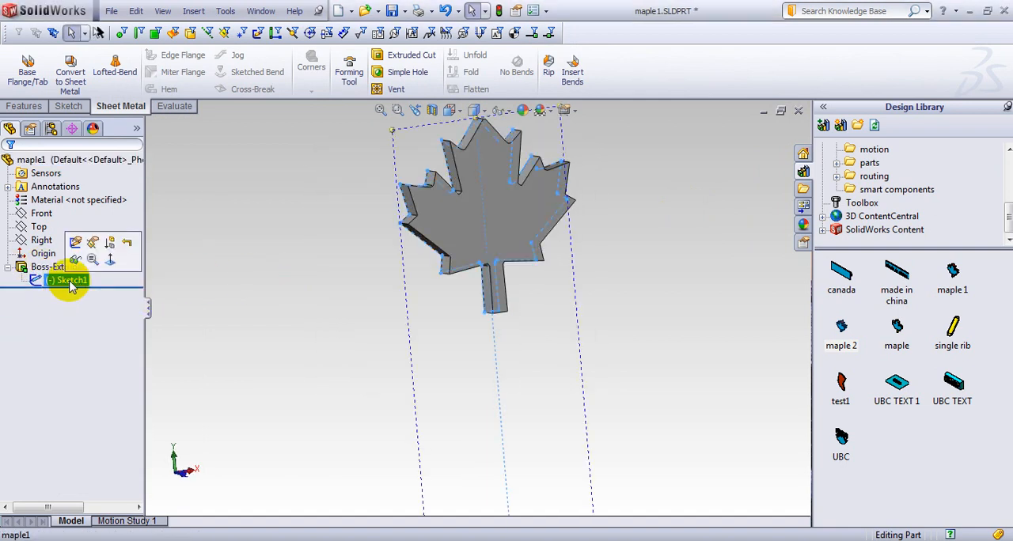
pyautogui.click(68, 282)
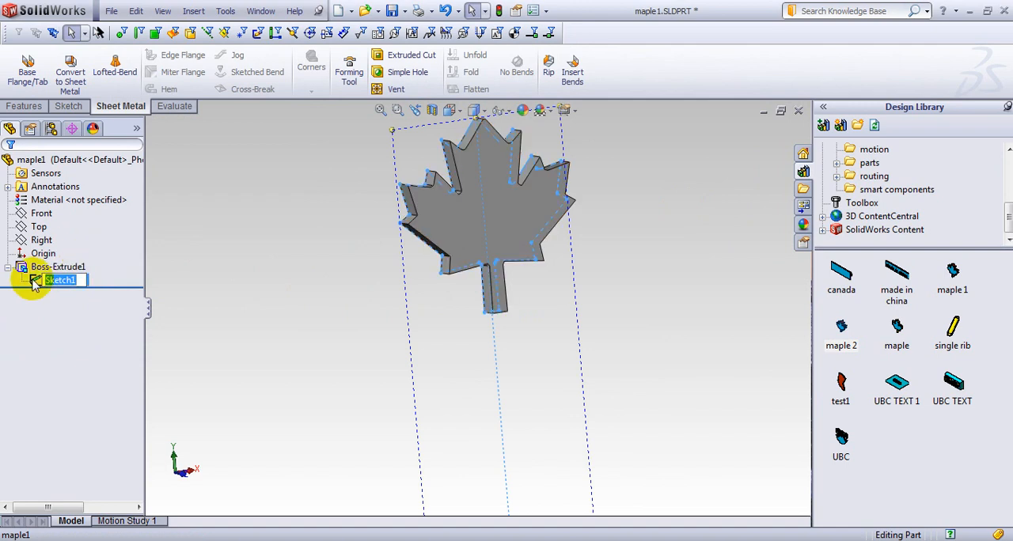
pyautogui.click(35, 283)
pyautogui.click(45, 239)
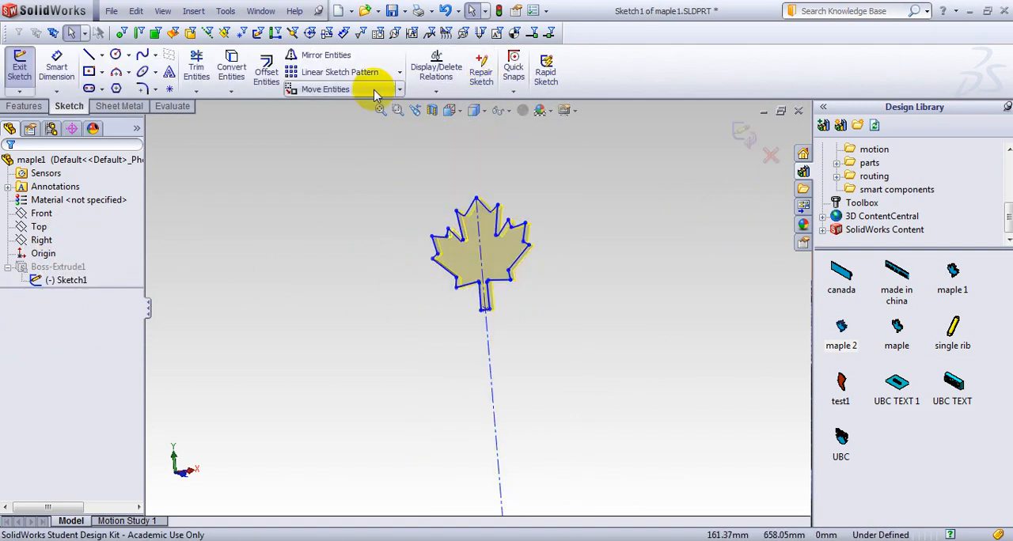
# Scale the whole leaf outline by a factor of 0.5 about its top tip, leaving out the centerline, and exit the sketch.
pyautogui.click(399, 89)
pyautogui.click(359, 153)
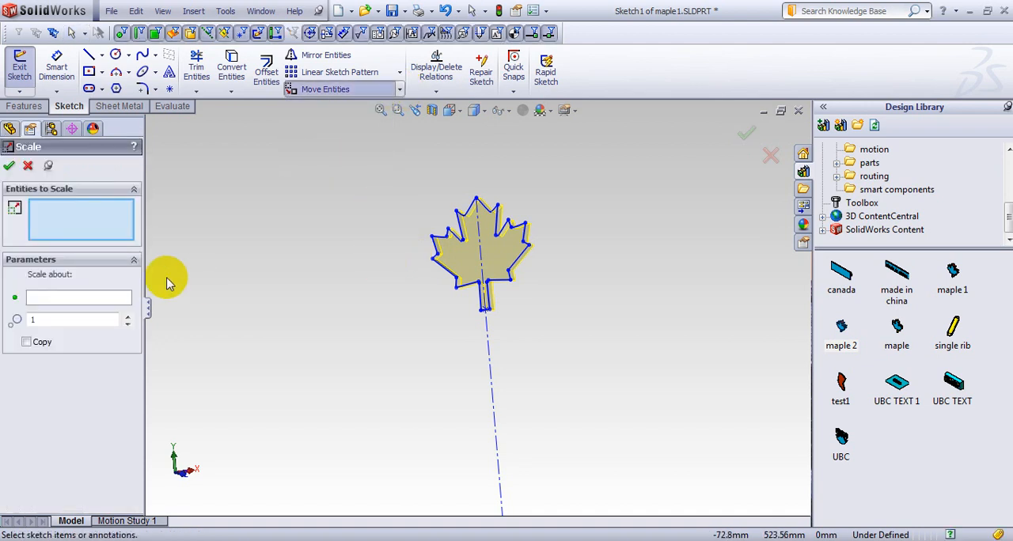
pyautogui.press('space')
pyautogui.click(238, 334)
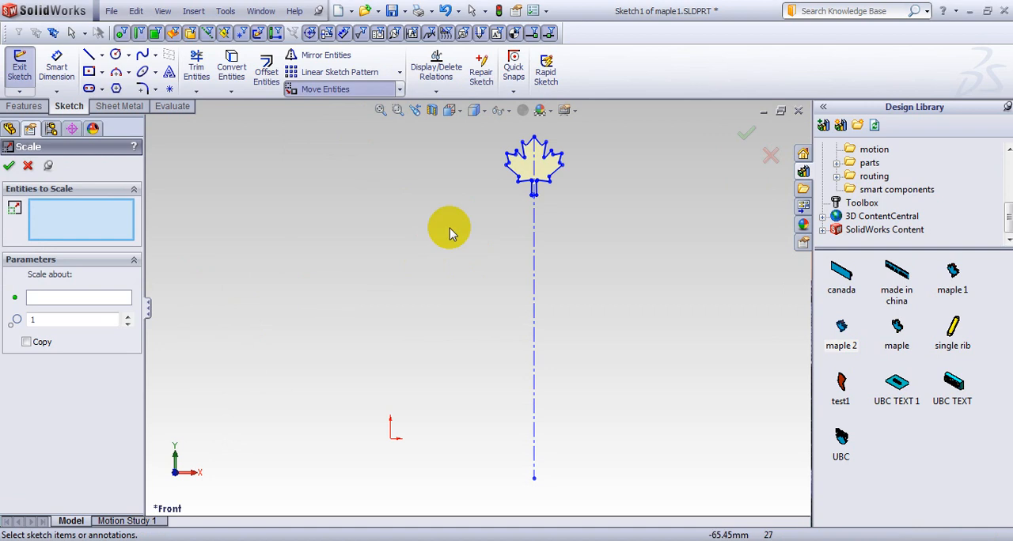
pyautogui.scroll(-7, 604, 148)
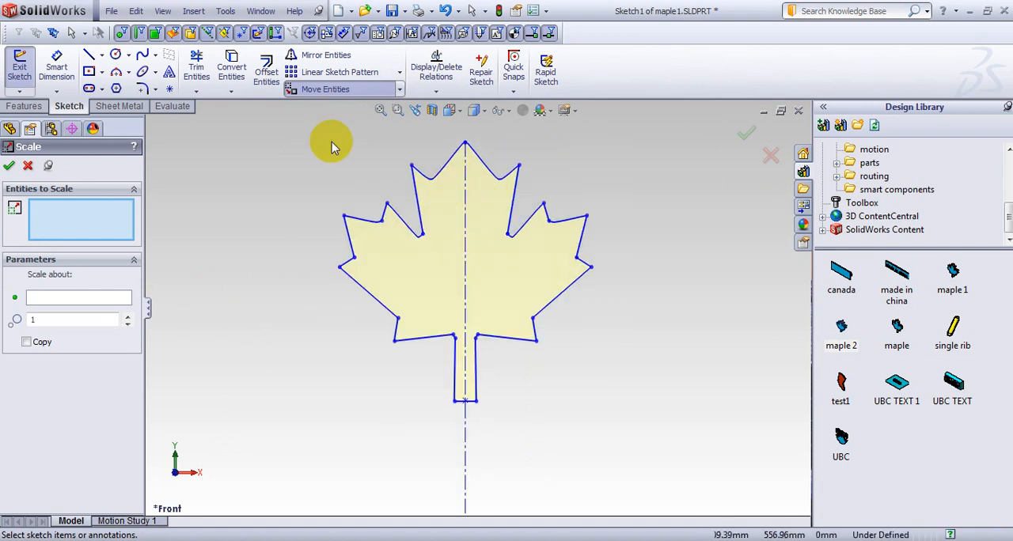
pyautogui.moveTo(307, 120)
pyautogui.mouseDown()
pyautogui.moveTo(610, 362)
pyautogui.moveTo(629, 432)
pyautogui.mouseUp()
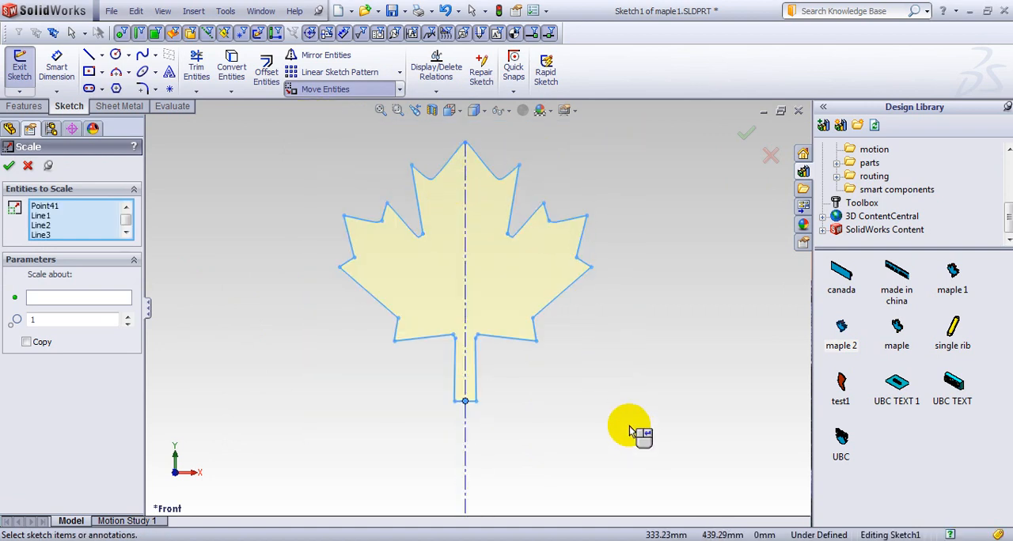
pyautogui.click(65, 303)
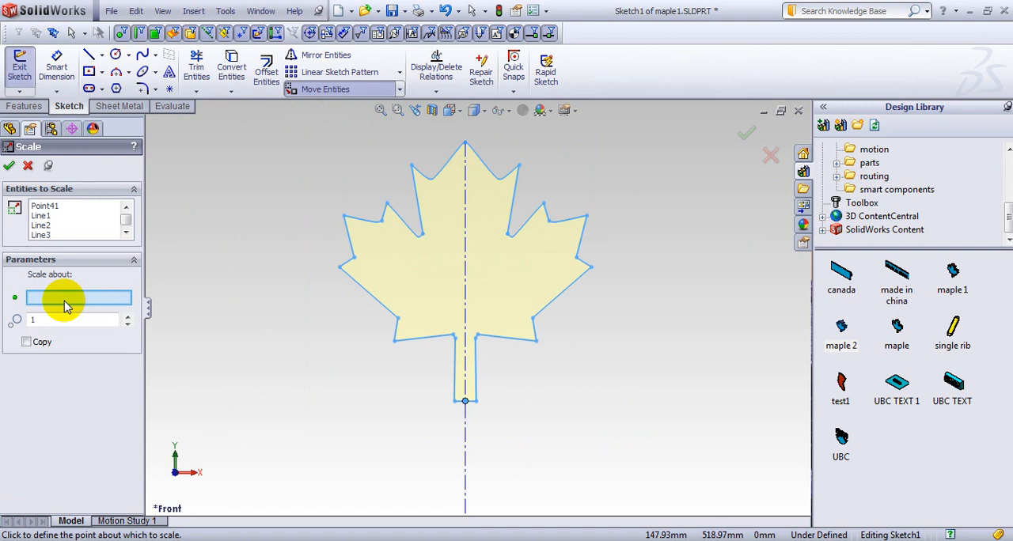
pyautogui.click(465, 144)
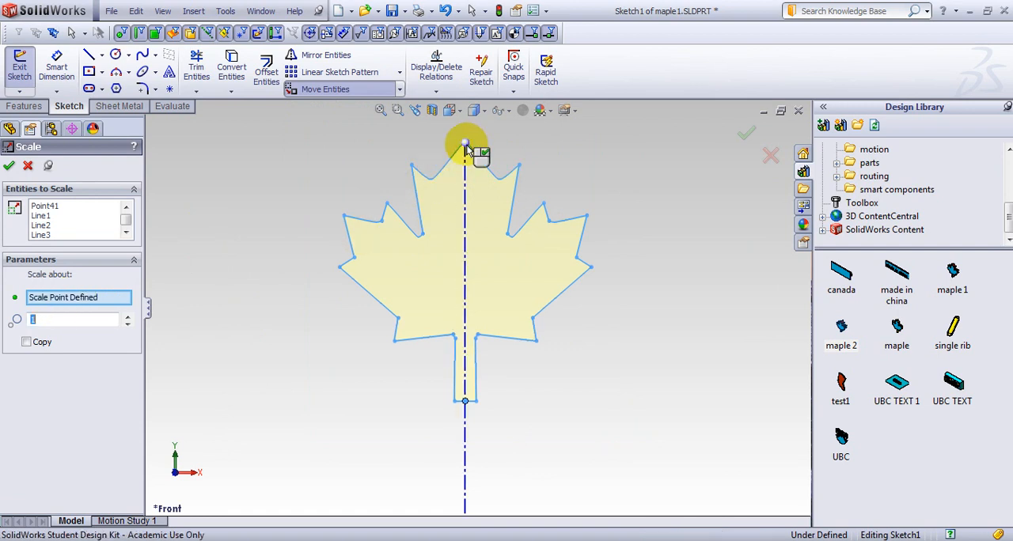
pyautogui.click(126, 324)
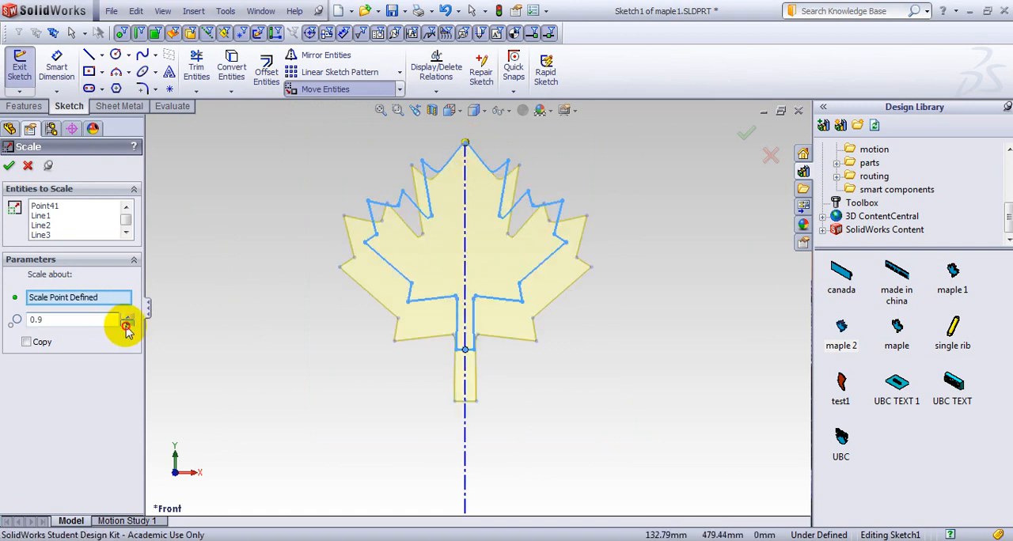
pyautogui.click(127, 324)
pyautogui.click(127, 324)
pyautogui.click(126, 325)
pyautogui.click(127, 324)
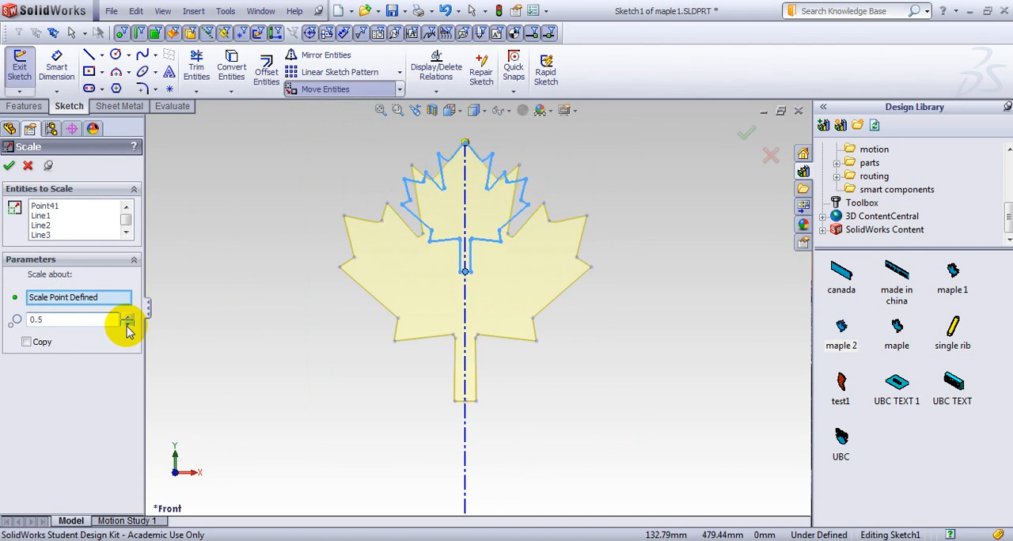
pyautogui.click(10, 165)
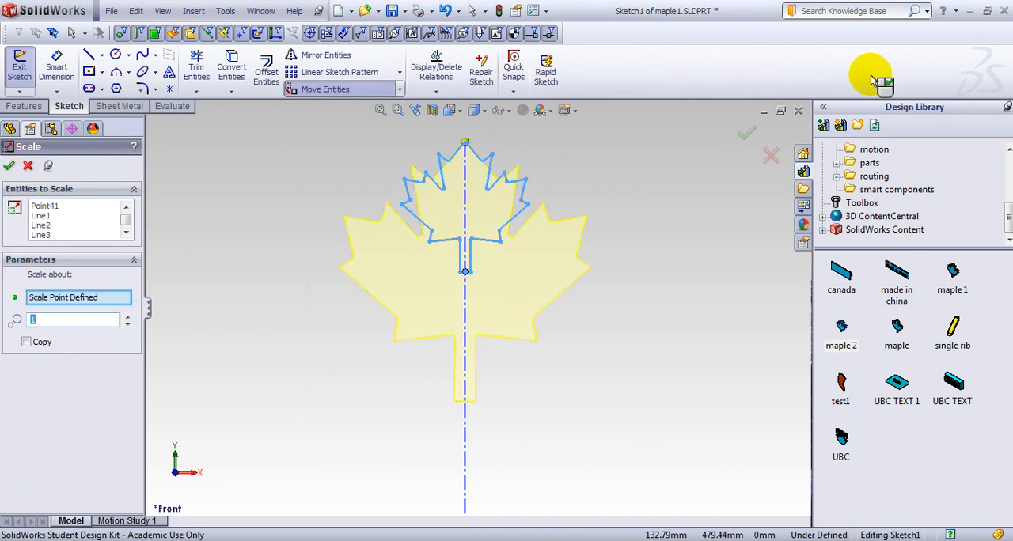
pyautogui.click(743, 140)
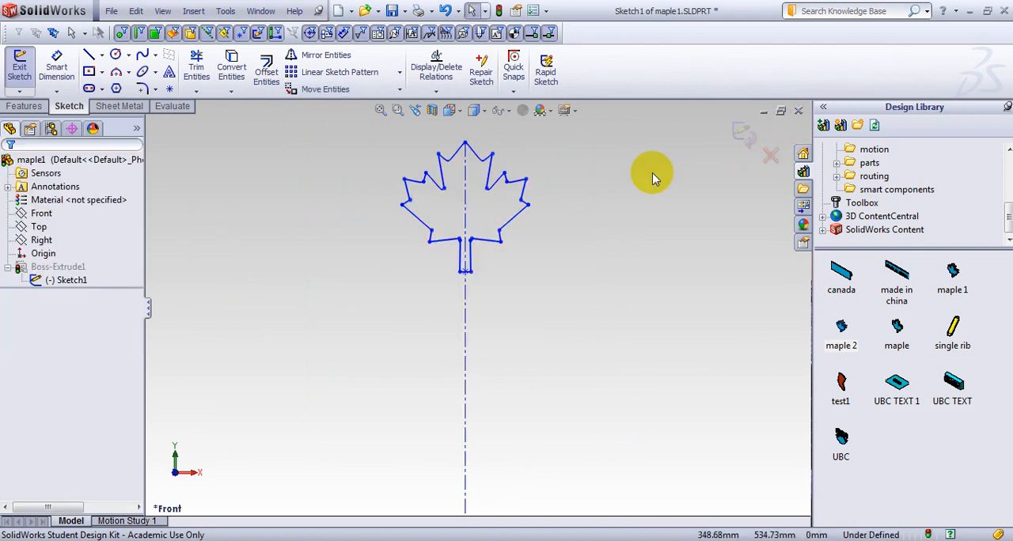
pyautogui.click(744, 134)
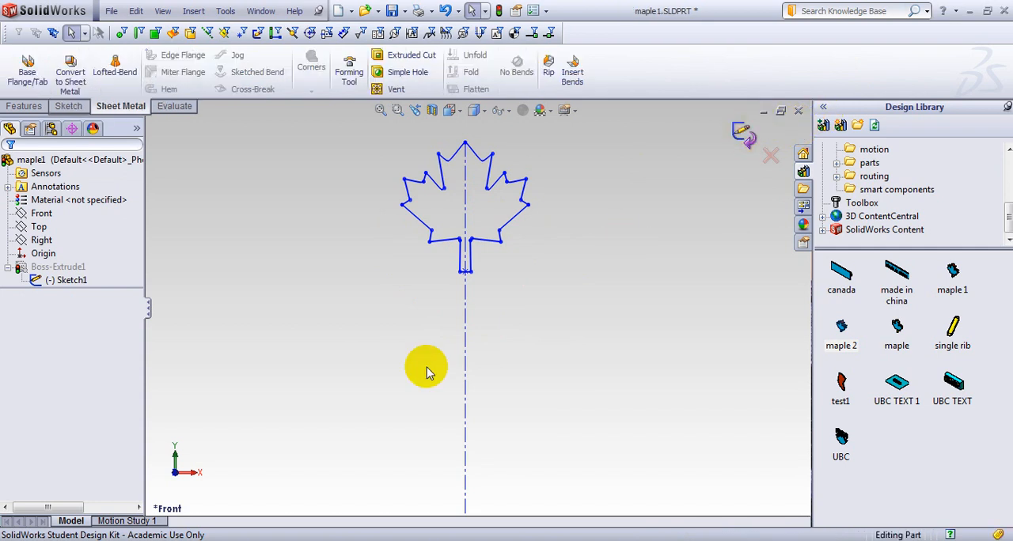
# Set the leaf extrusion's blind depth to 5 mm.
pyautogui.moveTo(380, 339); pyautogui.dragTo(443, 358, button='middle')
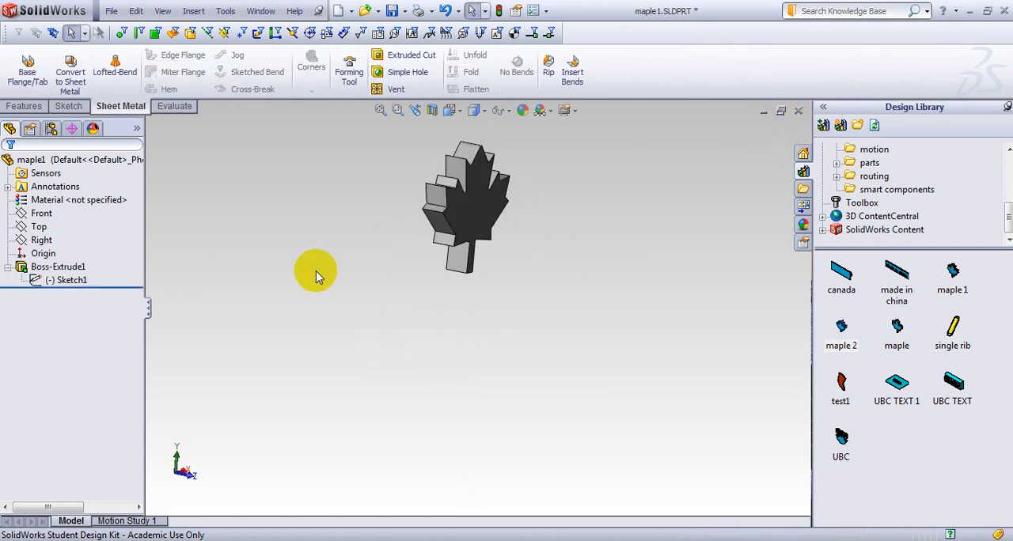
pyautogui.moveTo(316, 276); pyautogui.dragTo(403, 294, button='middle')
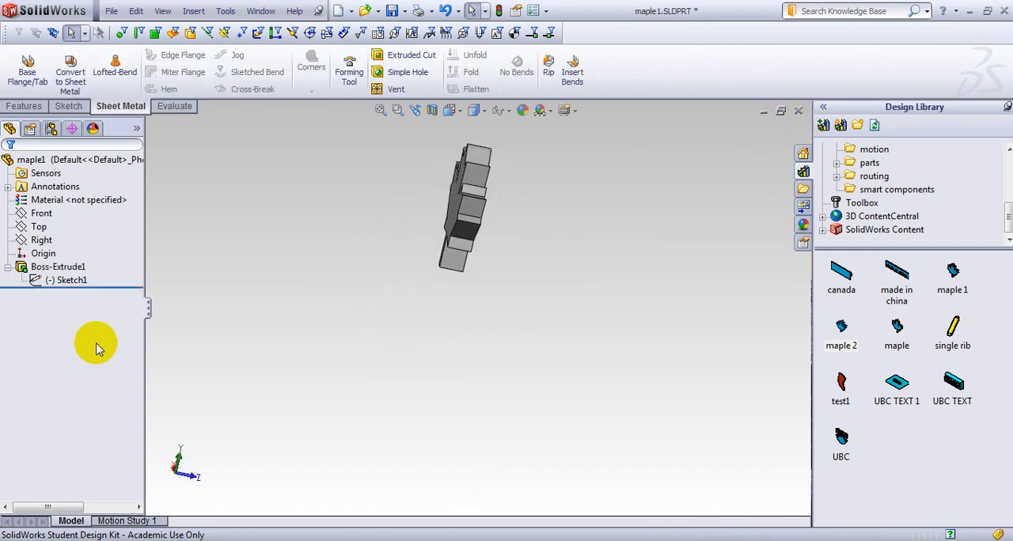
pyautogui.click(36, 267)
pyautogui.click(61, 223)
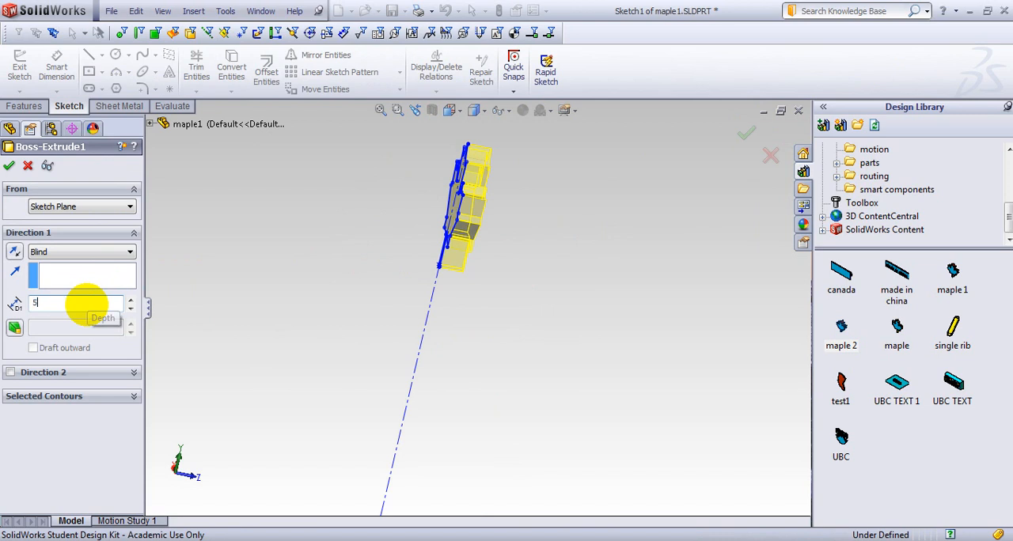
pyautogui.press('Return')
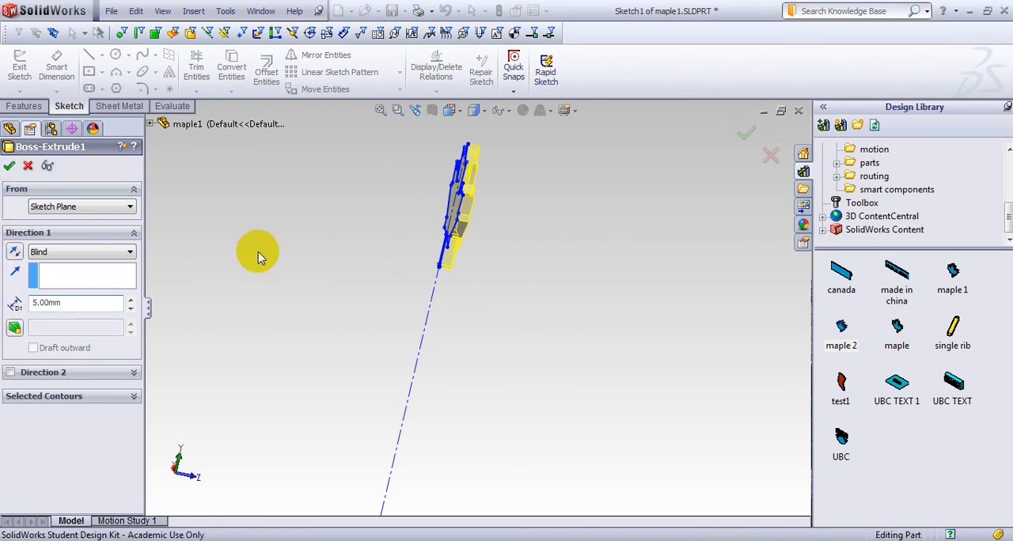
pyautogui.press('Return')
# Create a forming tool from the leaf, using its flat front face as the stopping face.
pyautogui.moveTo(272, 260)
pyautogui.mouseDown(button='middle')
pyautogui.moveTo(339, 248)
pyautogui.moveTo(312, 249)
pyautogui.moveTo(281, 198)
pyautogui.moveTo(249, 224)
pyautogui.mouseUp(button='middle')
pyautogui.keyDown('ctrl'); pyautogui.click(71, 280); pyautogui.keyUp('ctrl')
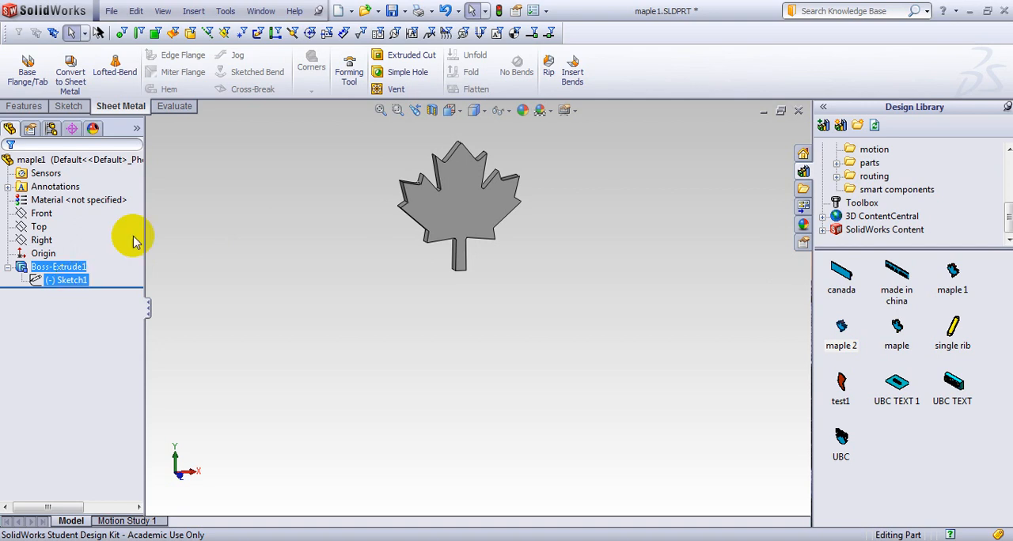
pyautogui.click(349, 69)
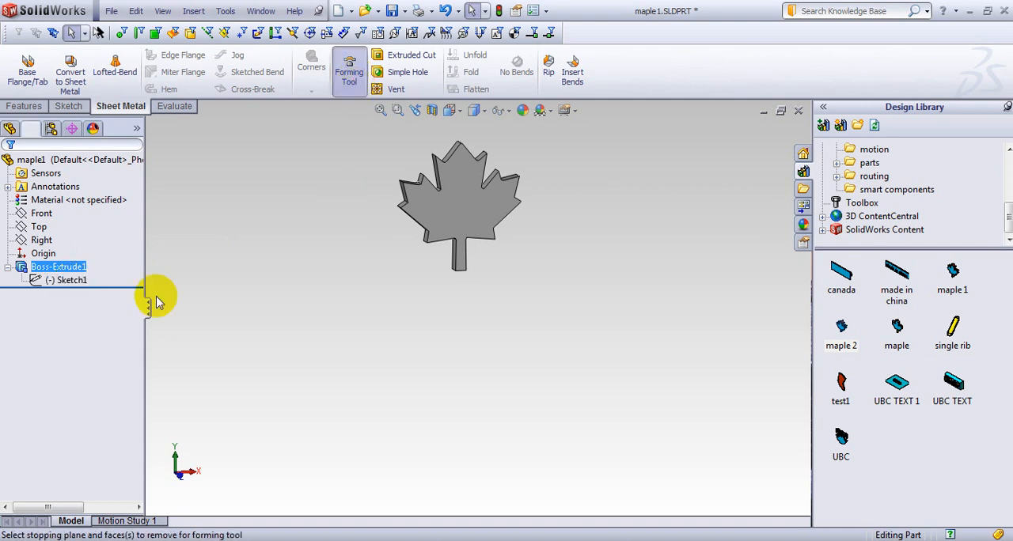
pyautogui.click(460, 202)
pyautogui.click(9, 166)
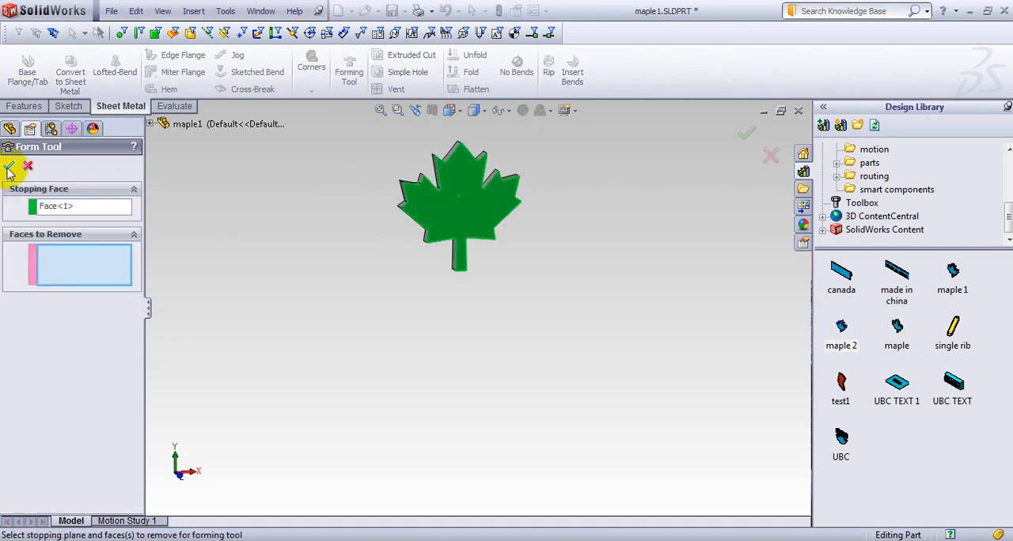
# Save the smaller leaf tool as maple2.SLDPRT in the Examples folder and close the part.
pyautogui.click(111, 11)
pyautogui.click(158, 120)
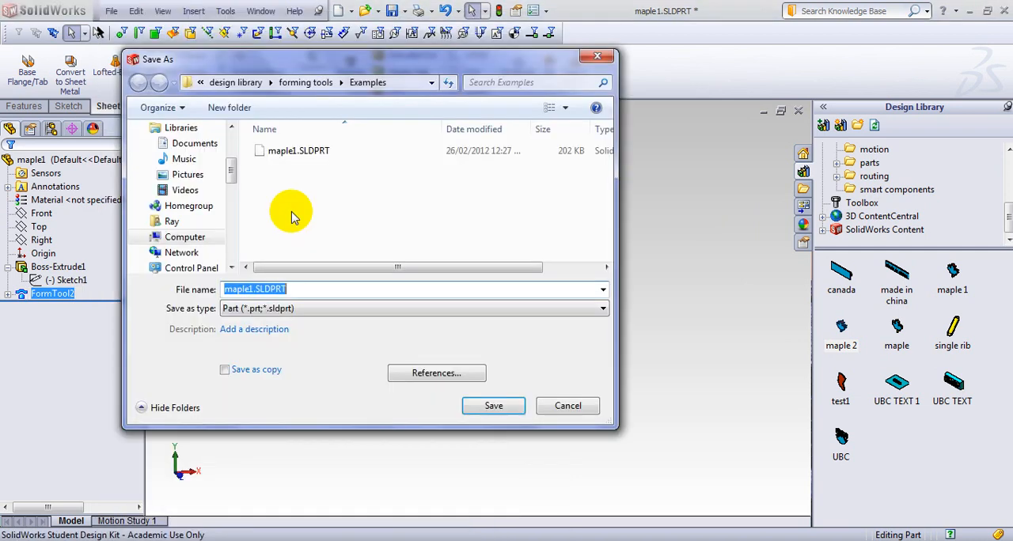
pyautogui.click(322, 293)
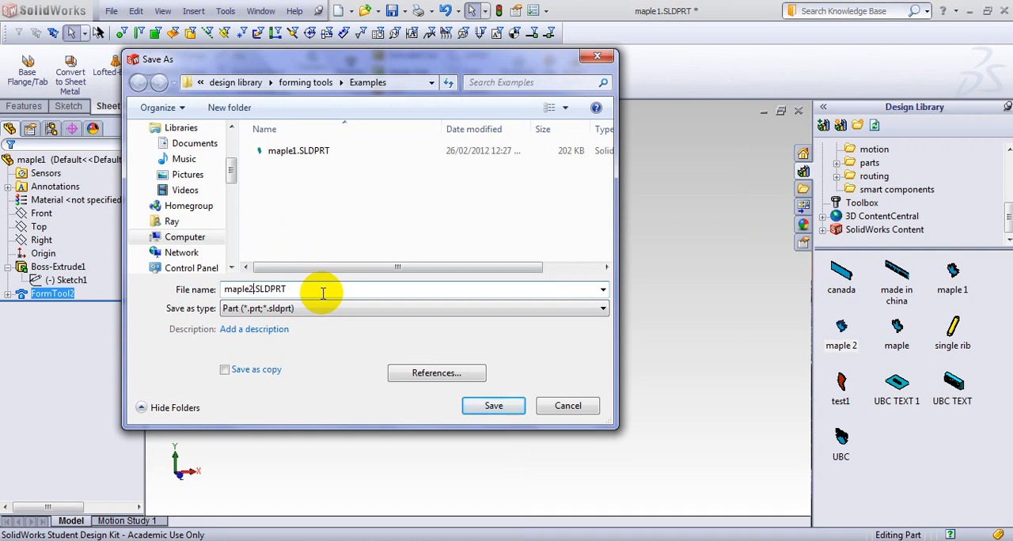
pyautogui.press('Return')
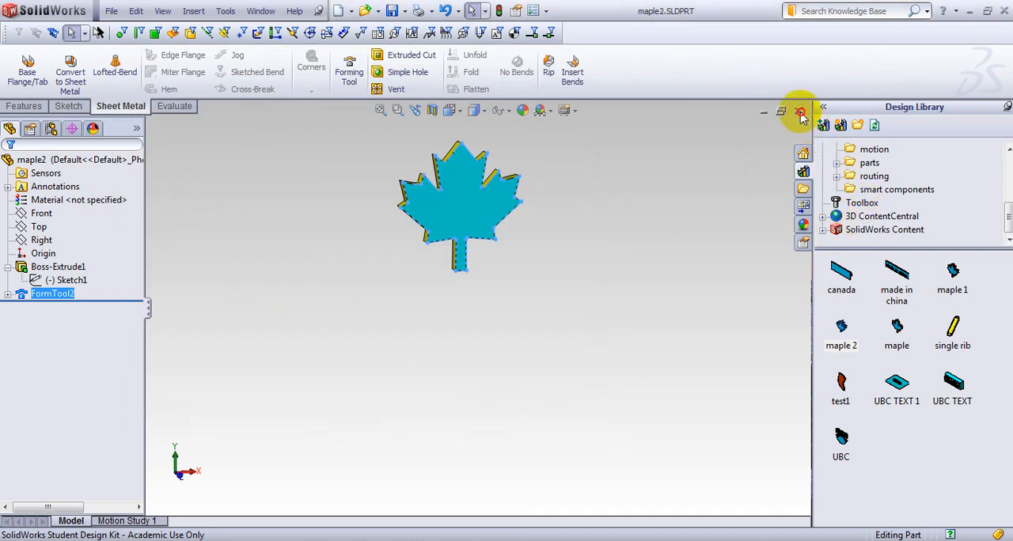
pyautogui.click(800, 112)
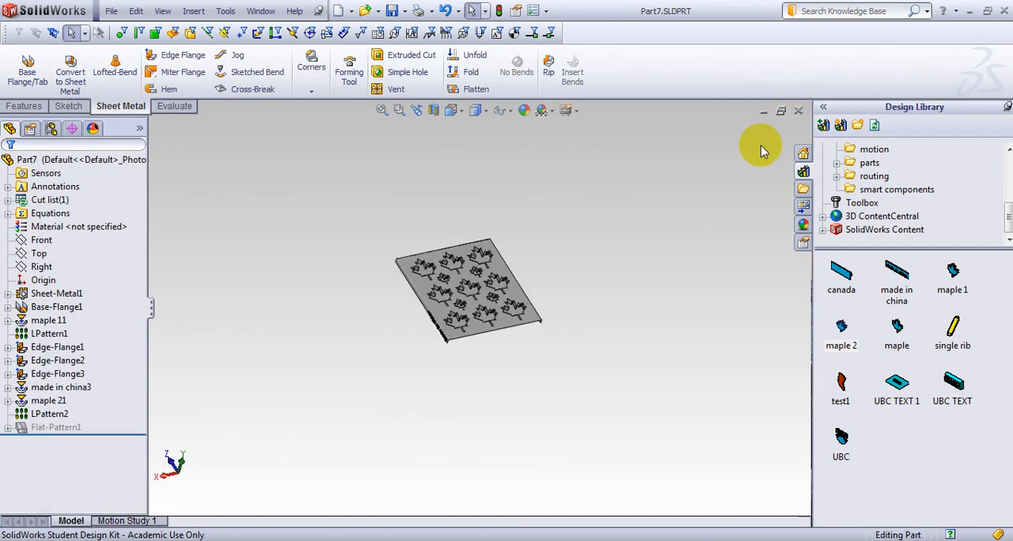
# Create a new part document.
pyautogui.click(111, 11)
pyautogui.click(138, 19)
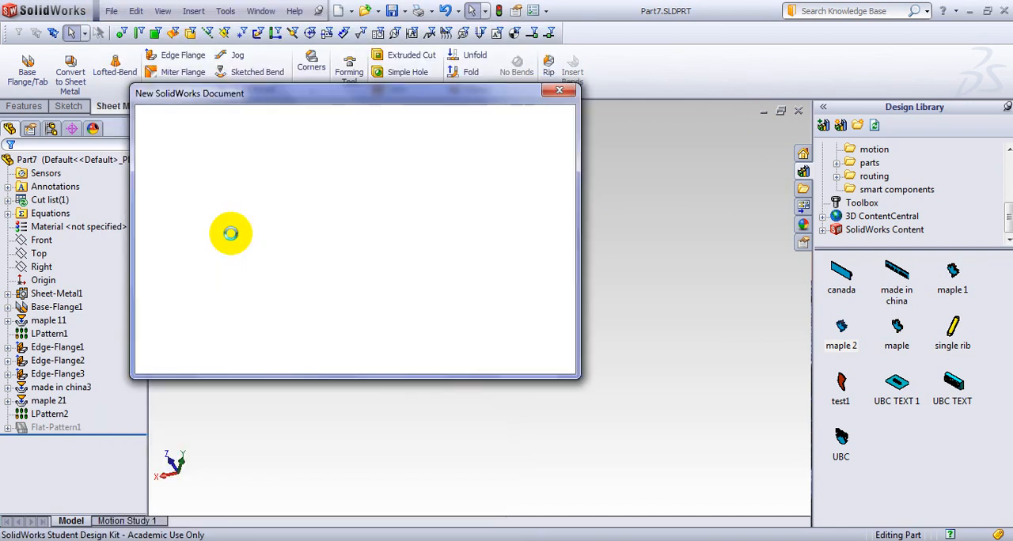
pyautogui.click(398, 355)
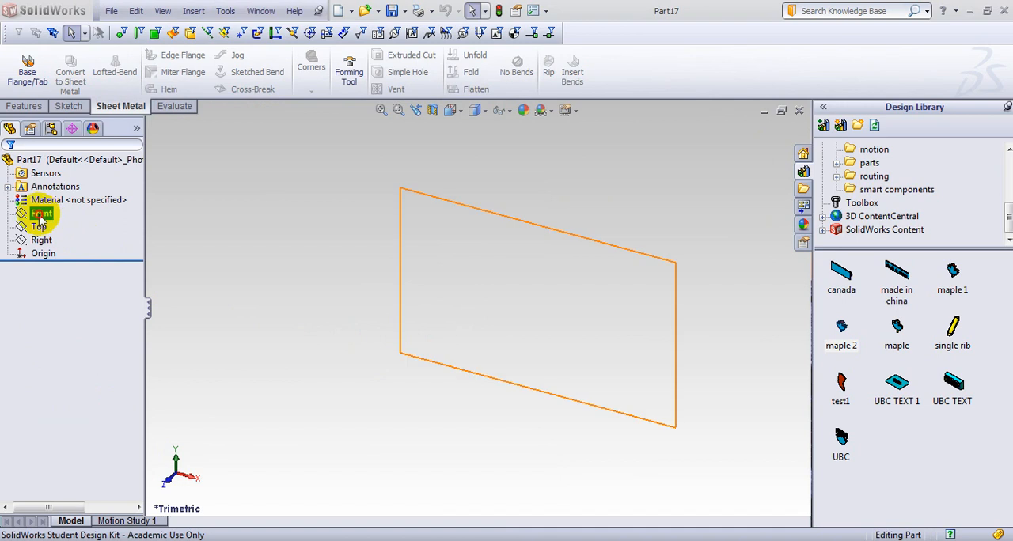
# Sketch a horizontal line about 168 mm long through the origin on the Front plane.
pyautogui.click(41, 215)
pyautogui.click(46, 194)
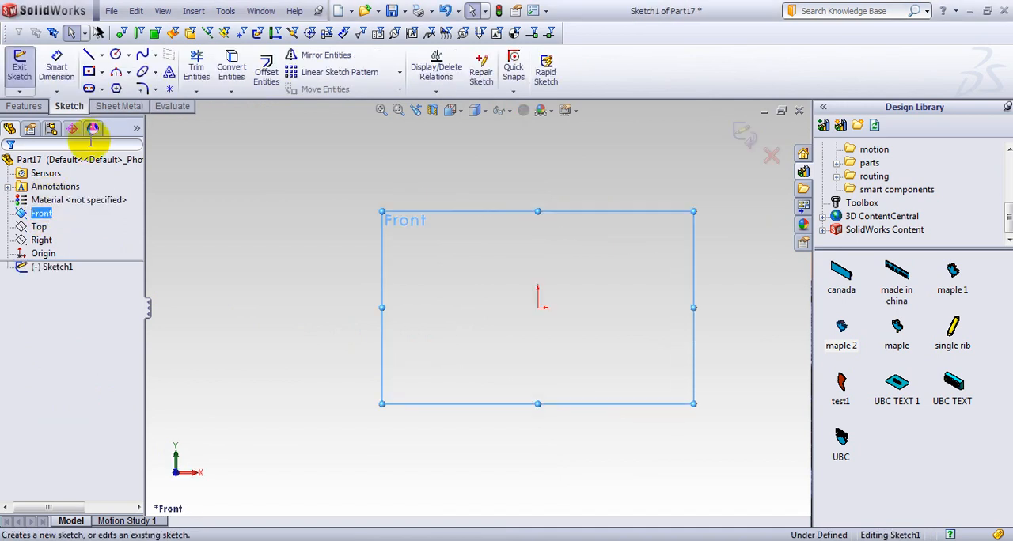
pyautogui.click(89, 54)
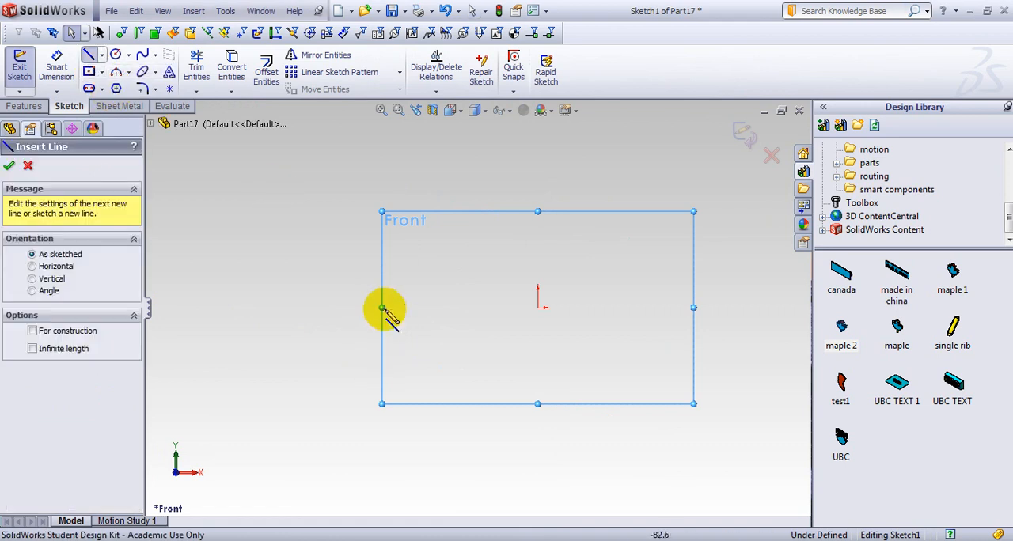
pyautogui.moveTo(380, 307); pyautogui.dragTo(699, 306)
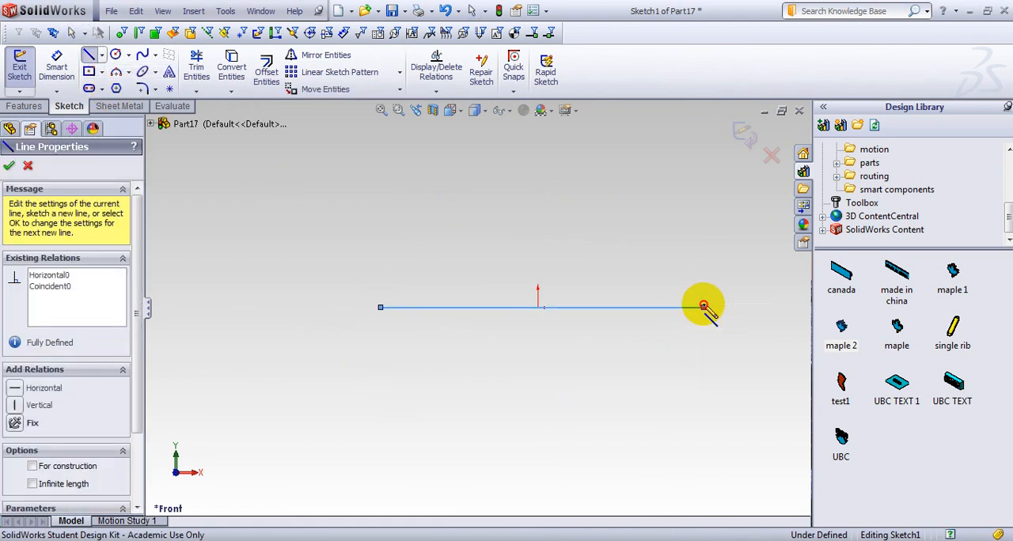
# Dimension the horizontal line's length and set it to 300 mm.
pyautogui.press('s')
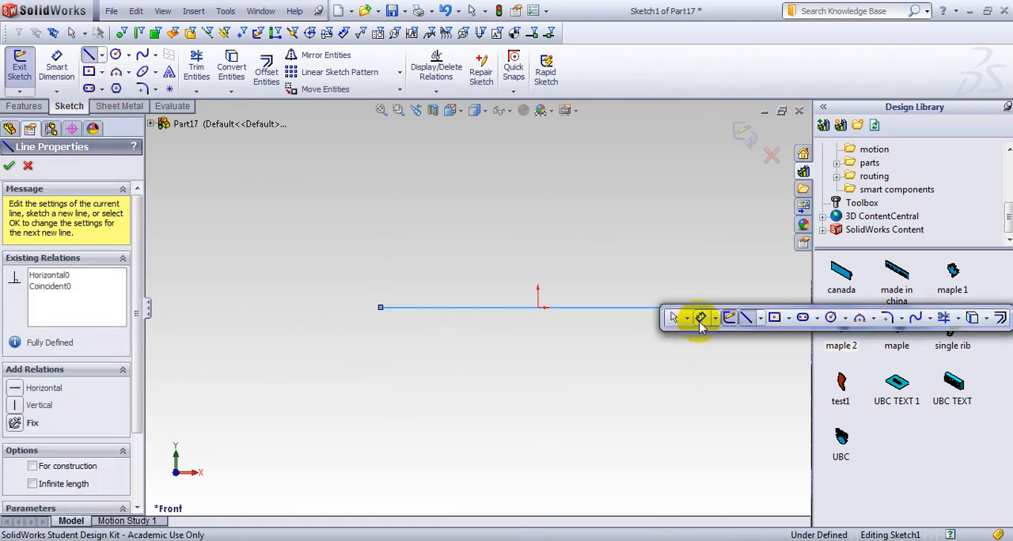
pyautogui.click(699, 320)
pyautogui.click(567, 309)
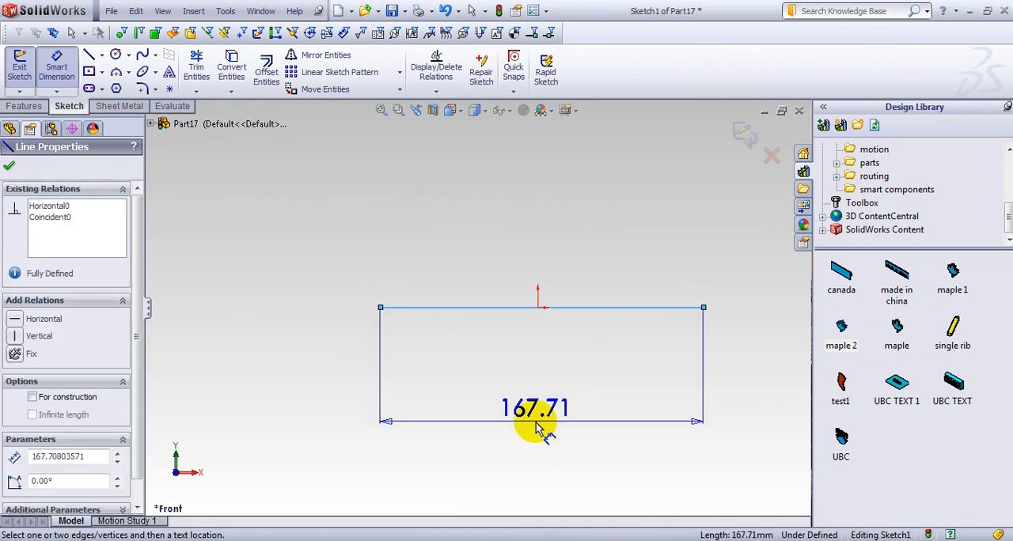
pyautogui.click(535, 425)
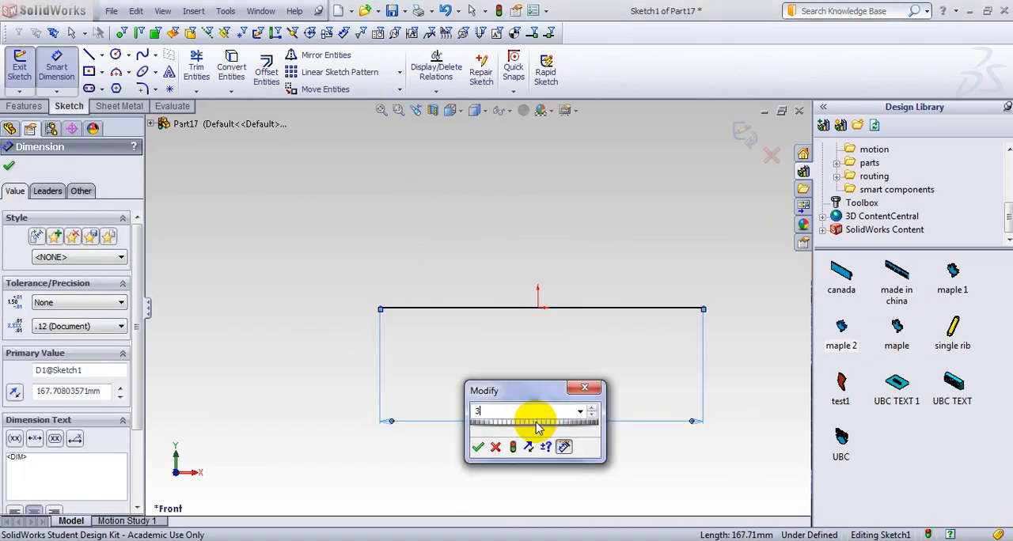
pyautogui.press('Return')
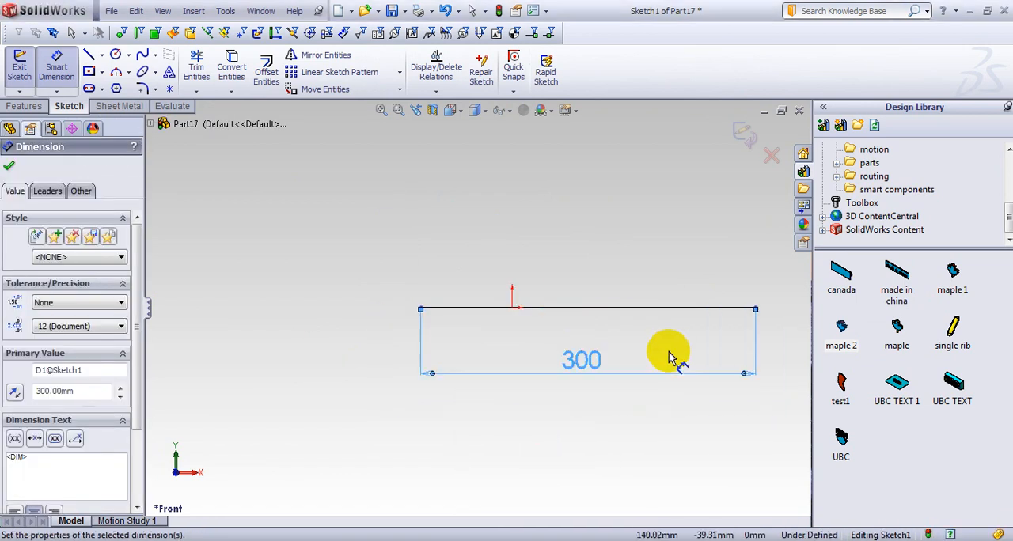
pyautogui.click(9, 168)
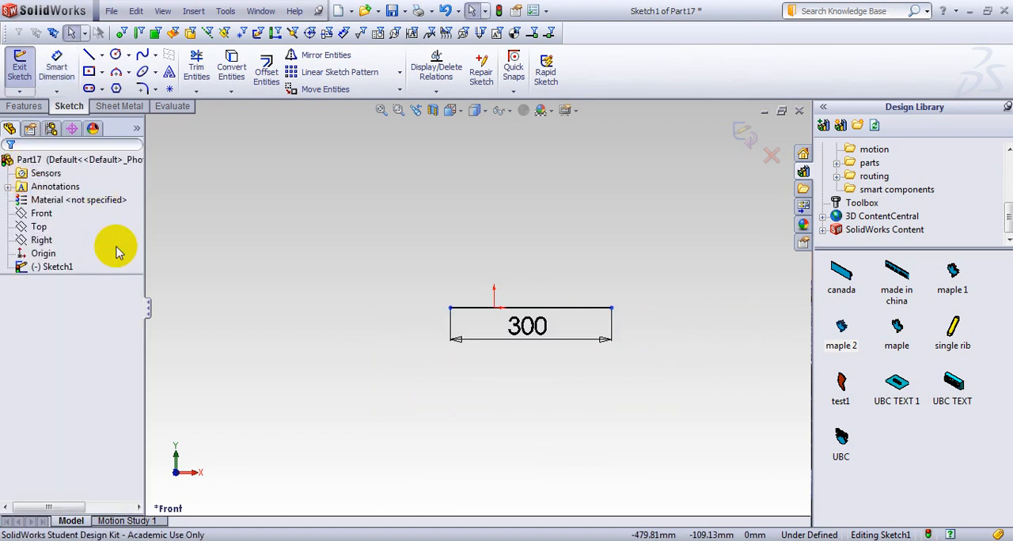
# Create a base flange 300 mm deep from the line, using the SAMPLE TABLE - STEEL gauge table at 18 Gauge.
pyautogui.click(119, 108)
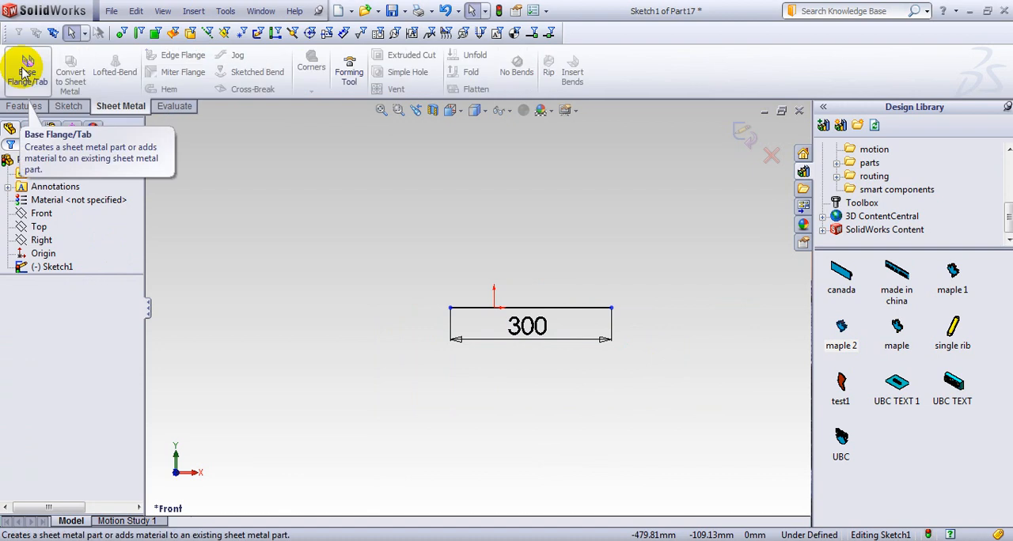
pyautogui.click(27, 68)
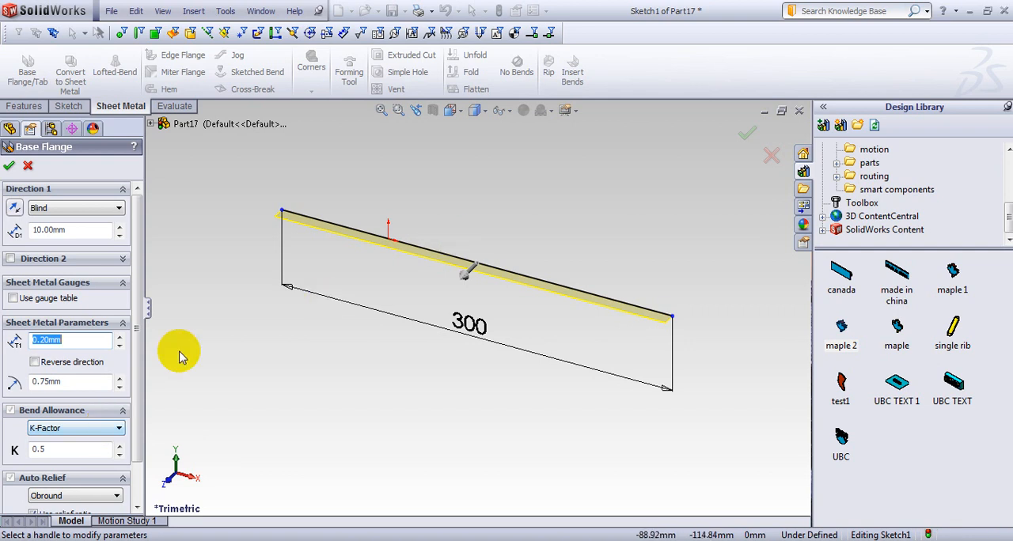
pyautogui.click(12, 298)
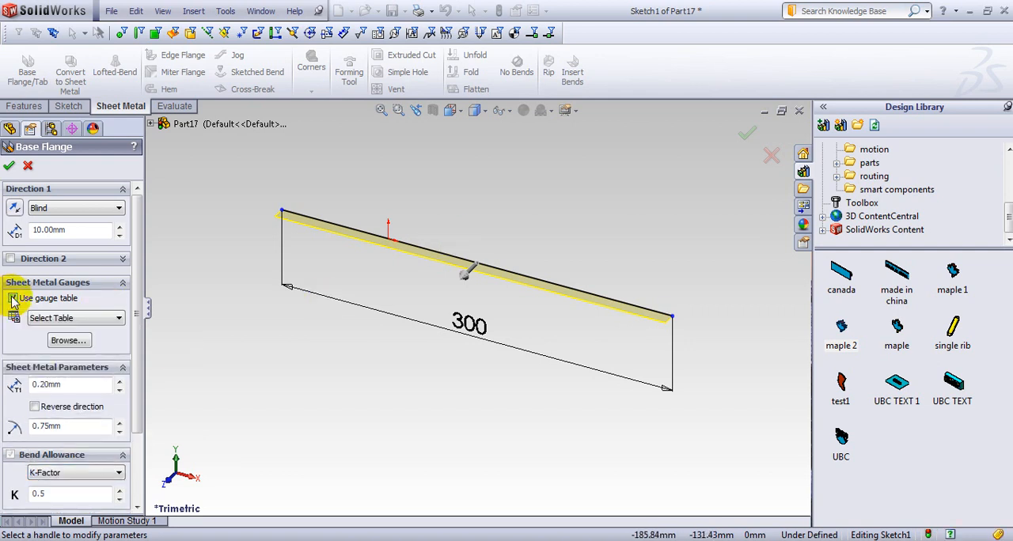
pyautogui.click(122, 318)
pyautogui.click(92, 397)
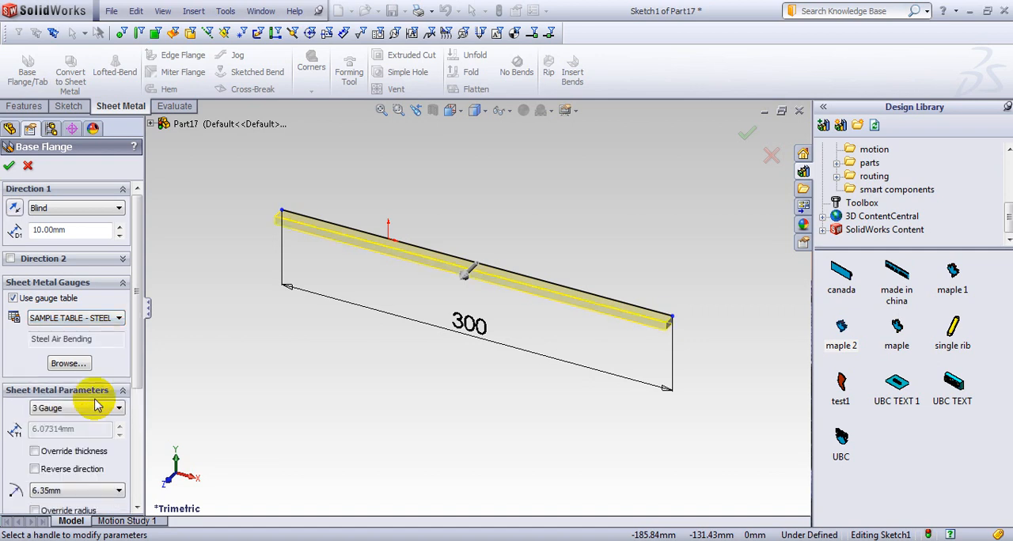
pyautogui.click(117, 408)
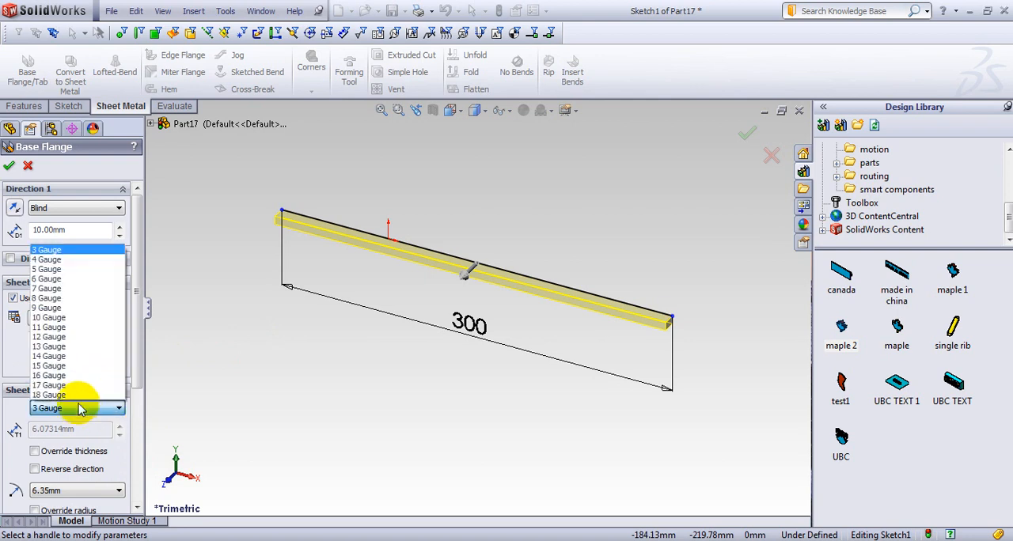
pyautogui.click(75, 394)
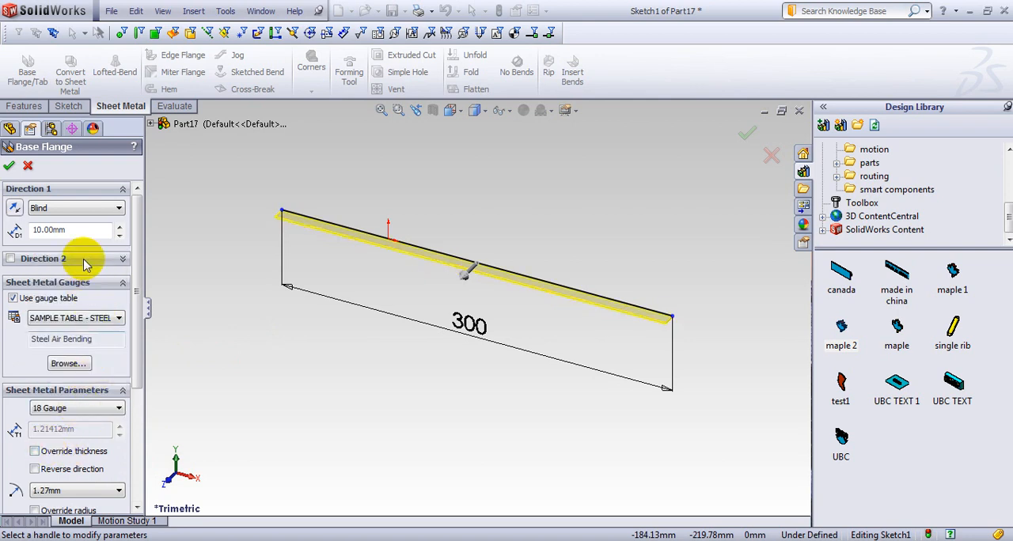
pyautogui.click(92, 228)
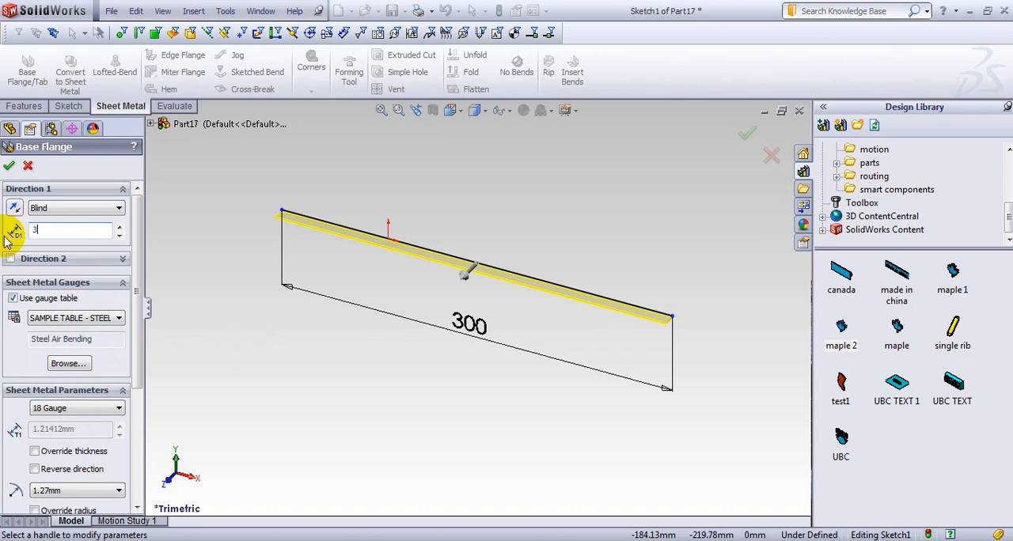
pyautogui.press('Return')
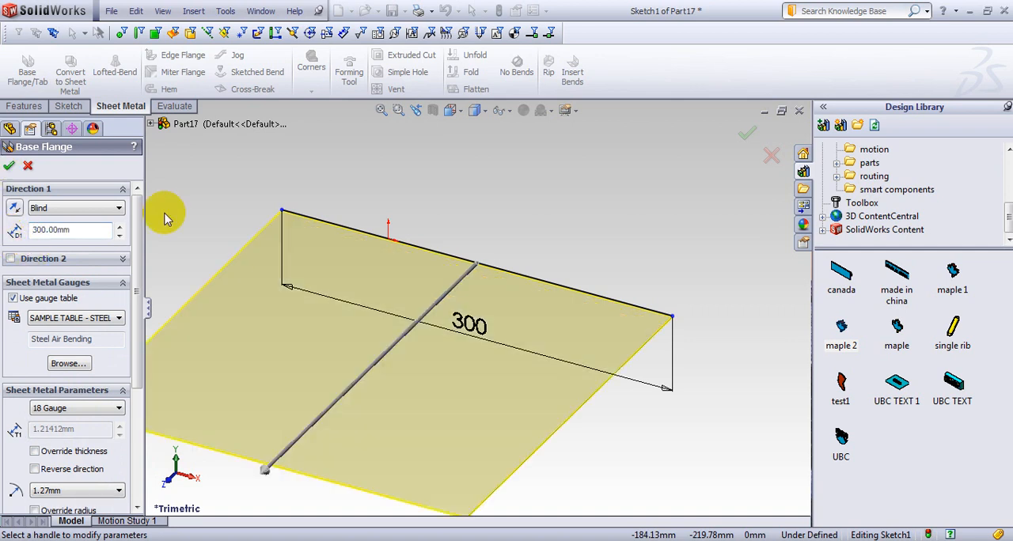
pyautogui.click(10, 165)
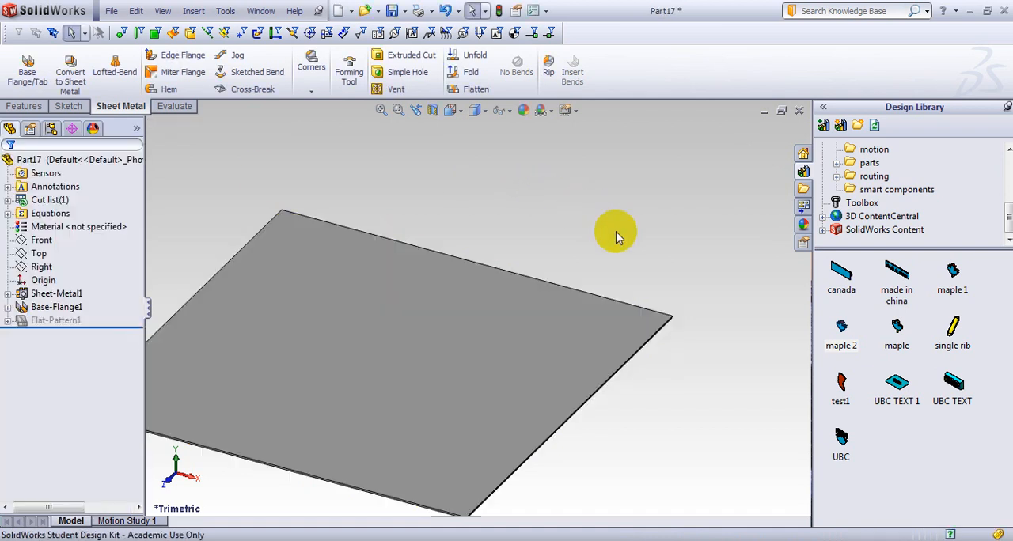
# Open the Examples folder under forming tools in the design library.
pyautogui.moveTo(570, 214); pyautogui.dragTo(621, 199, button='middle')
pyautogui.scroll(2, 494, 328)
pyautogui.moveTo(492, 327); pyautogui.dragTo(562, 334, button='middle')
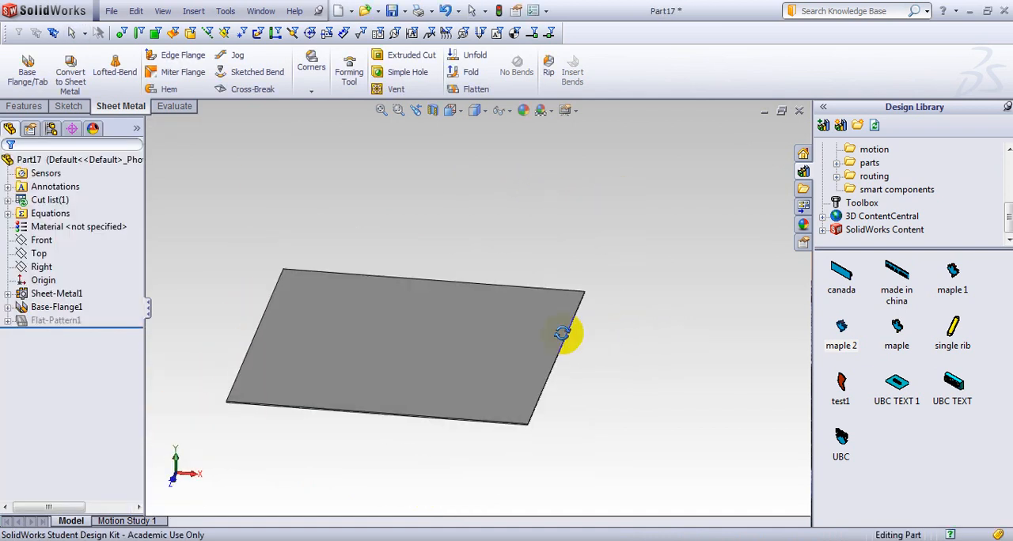
pyautogui.click(879, 164)
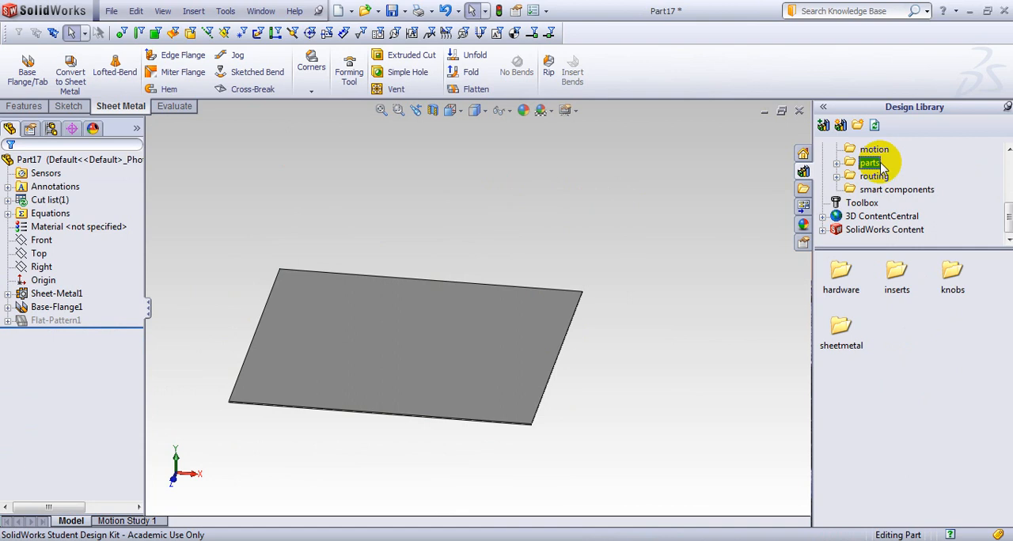
pyautogui.scroll(3, 880, 168)
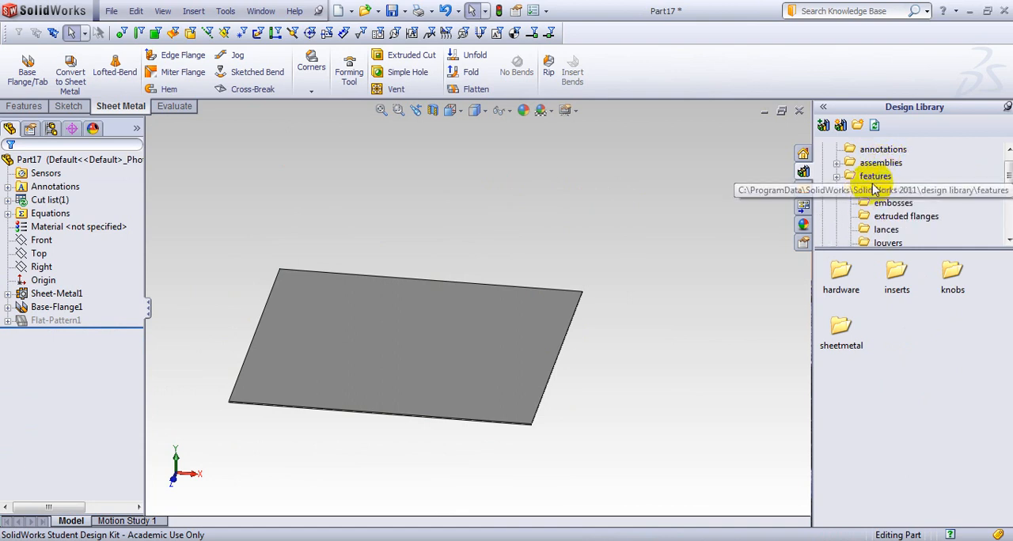
pyautogui.click(884, 189)
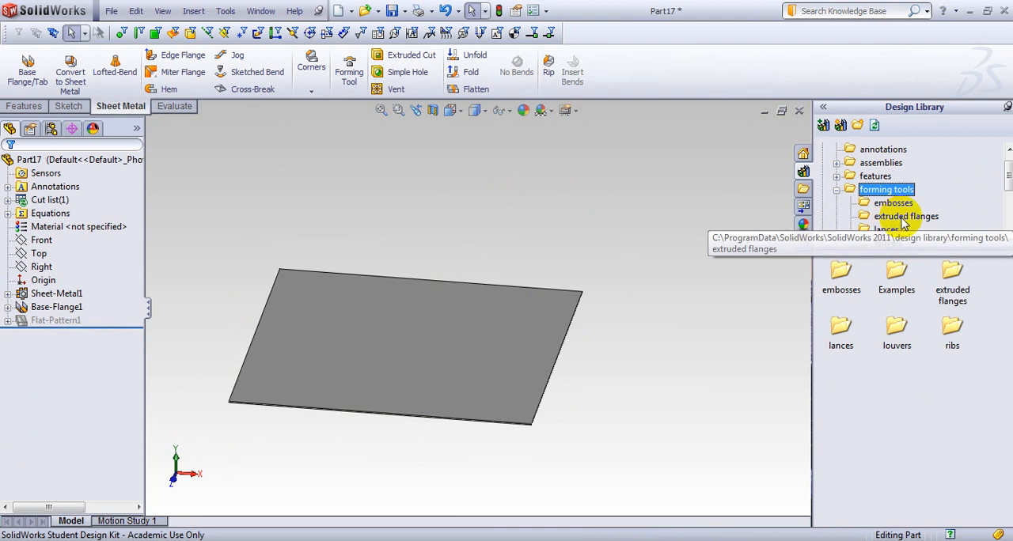
pyautogui.scroll(-1, 906, 224)
pyautogui.scroll(1, 908, 224)
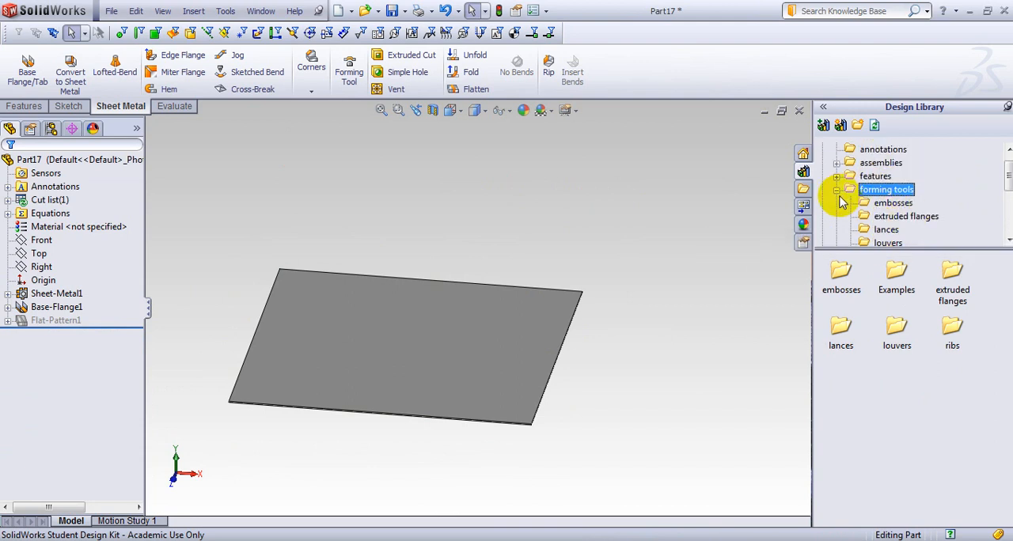
pyautogui.click(837, 191)
pyautogui.click(896, 281)
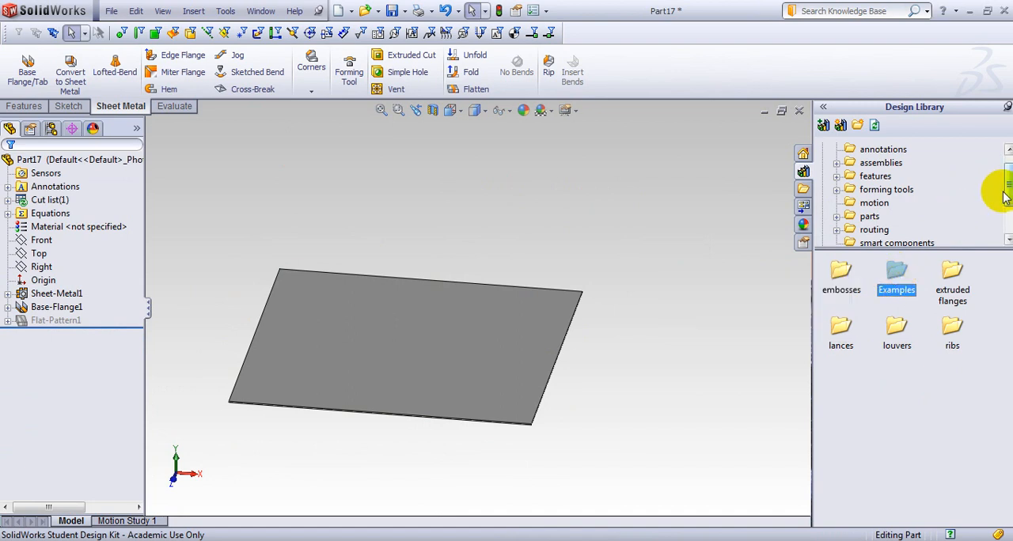
pyautogui.moveTo(1003, 198); pyautogui.dragTo(1007, 200)
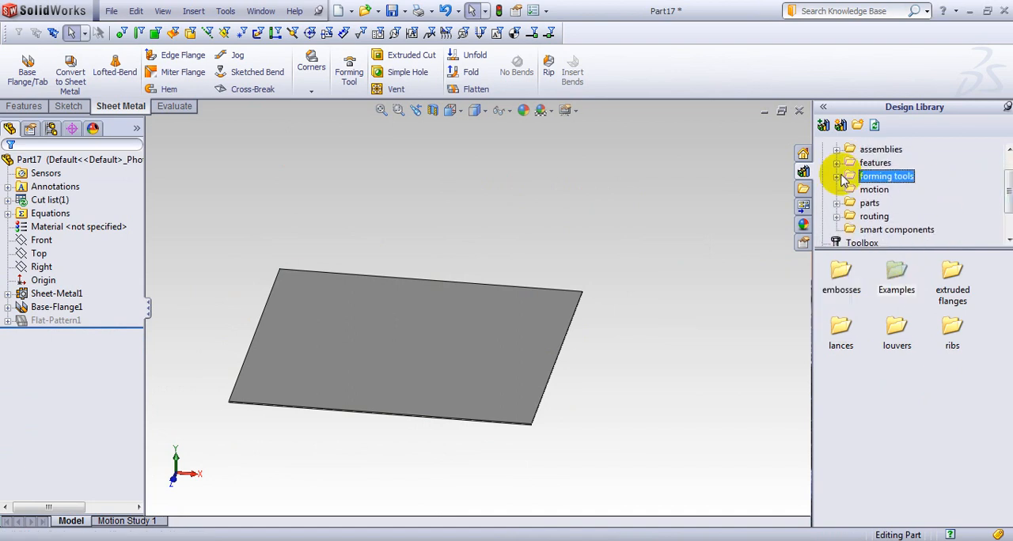
pyautogui.click(839, 176)
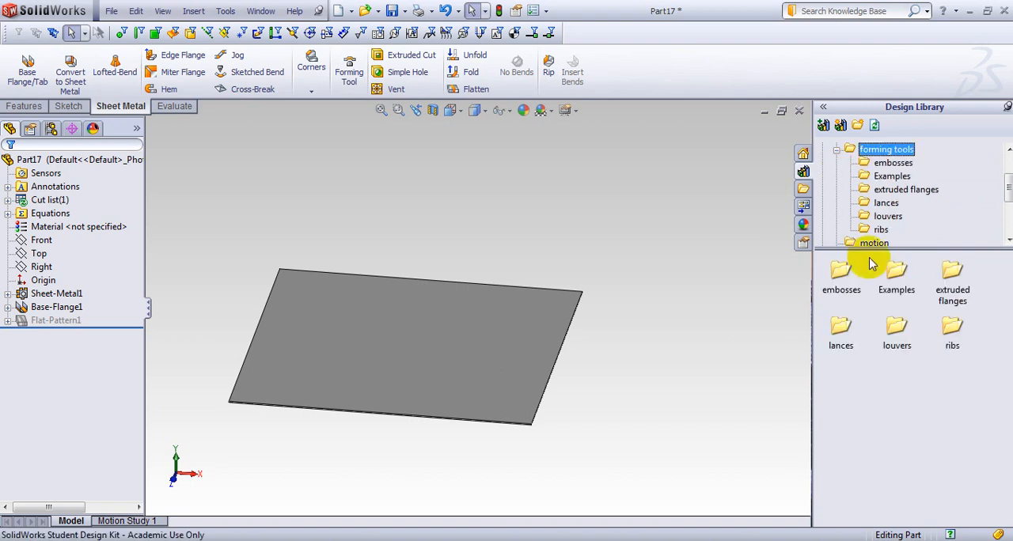
pyautogui.click(904, 275)
pyautogui.doubleClick(905, 277)
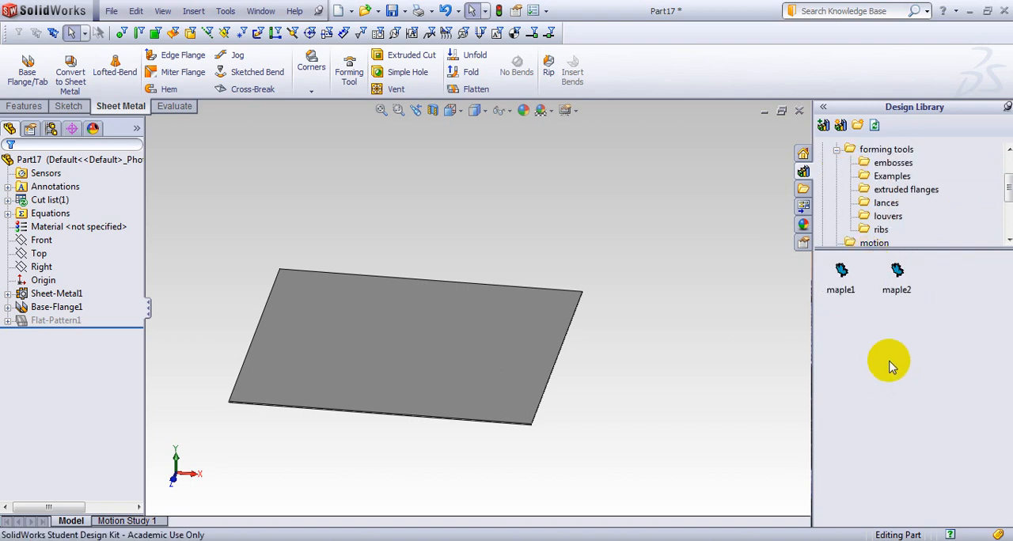
# Try to place the maple2 forming tool on the base flange's large face.
pyautogui.moveTo(592, 366); pyautogui.dragTo(624, 371, button='middle')
pyautogui.moveTo(910, 283); pyautogui.dragTo(408, 329)
pyautogui.moveTo(841, 273)
pyautogui.mouseDown()
pyautogui.moveTo(506, 356)
pyautogui.moveTo(384, 281)
pyautogui.moveTo(847, 291)
pyautogui.moveTo(843, 273)
pyautogui.mouseUp()
# Open the maple1 forming tool from the library to examine its geometry, and close it.
pyautogui.moveTo(843, 273)
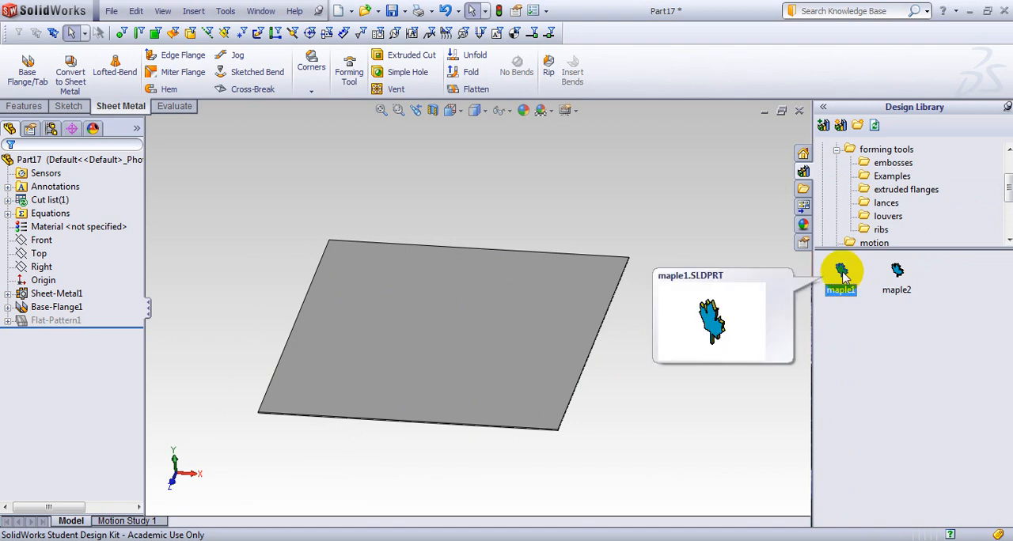
pyautogui.doubleClick(843, 273)
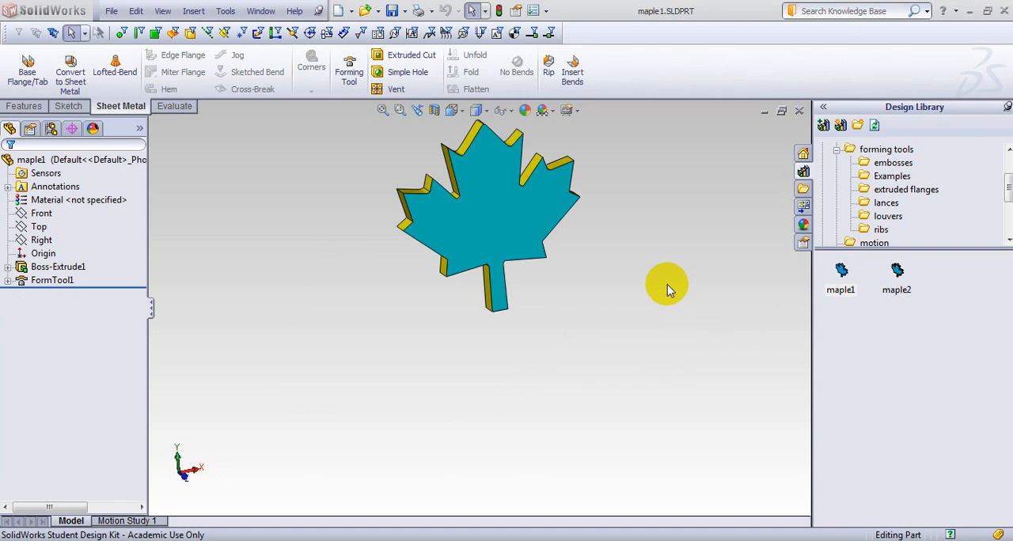
pyautogui.click(521, 221)
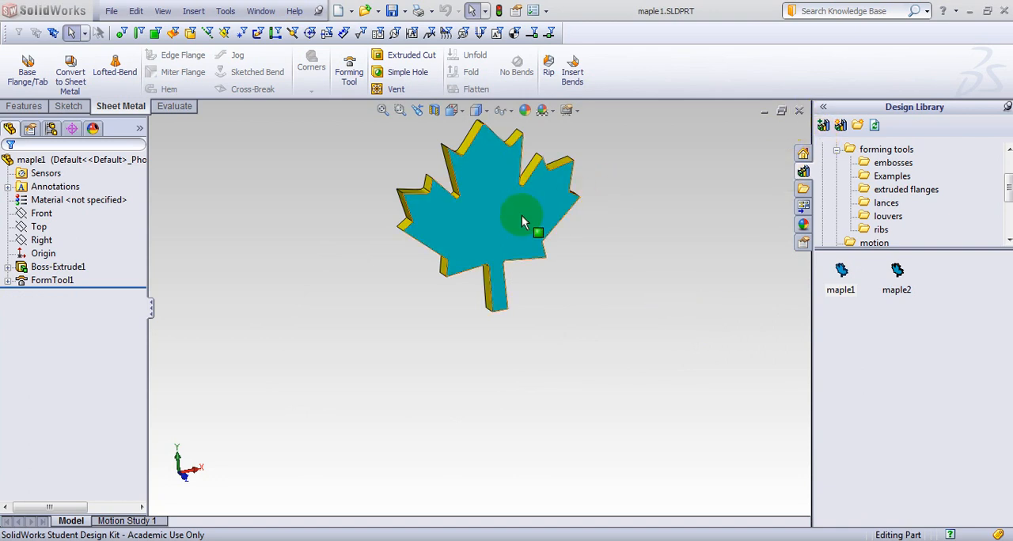
pyautogui.click(798, 111)
# Open the maple2 forming tool from the library and delete its FormTool2 feature with its orientation sketch.
pyautogui.moveTo(889, 278)
pyautogui.mouseDown()
pyautogui.moveTo(791, 302)
pyautogui.moveTo(576, 294)
pyautogui.moveTo(824, 297)
pyautogui.moveTo(905, 281)
pyautogui.mouseUp()
pyautogui.doubleClick(899, 280)
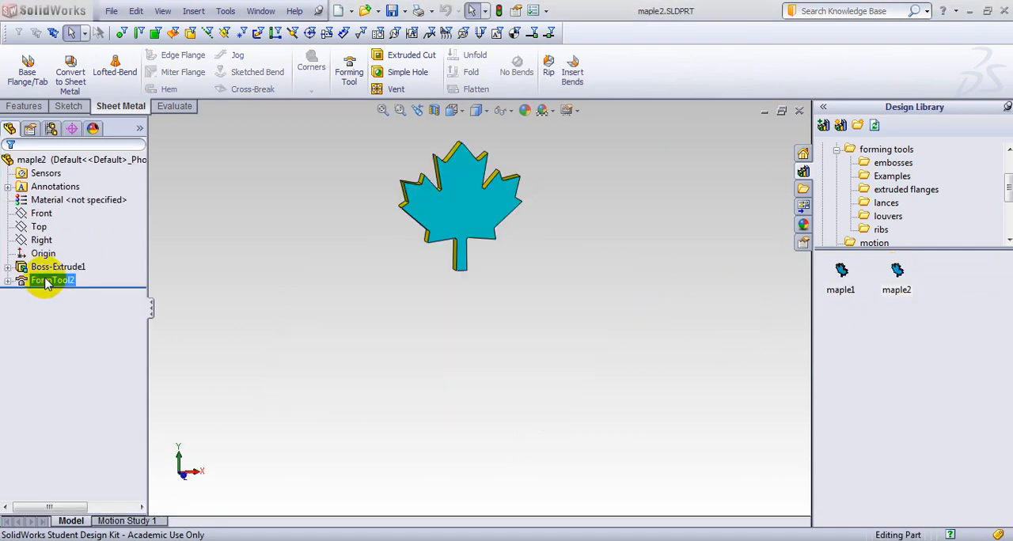
pyautogui.click(41, 281)
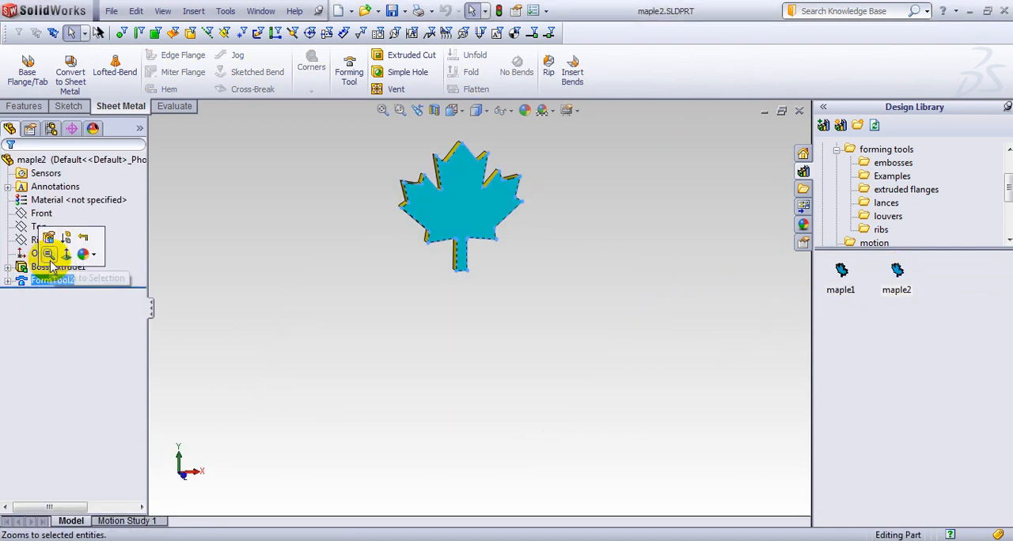
pyautogui.rightClick(44, 282)
pyautogui.click(91, 349)
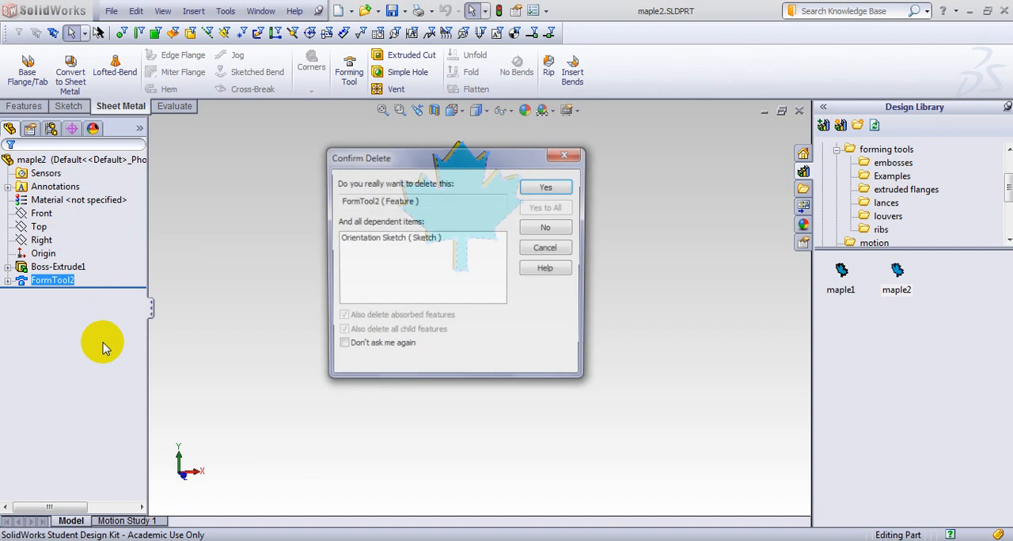
pyautogui.click(530, 186)
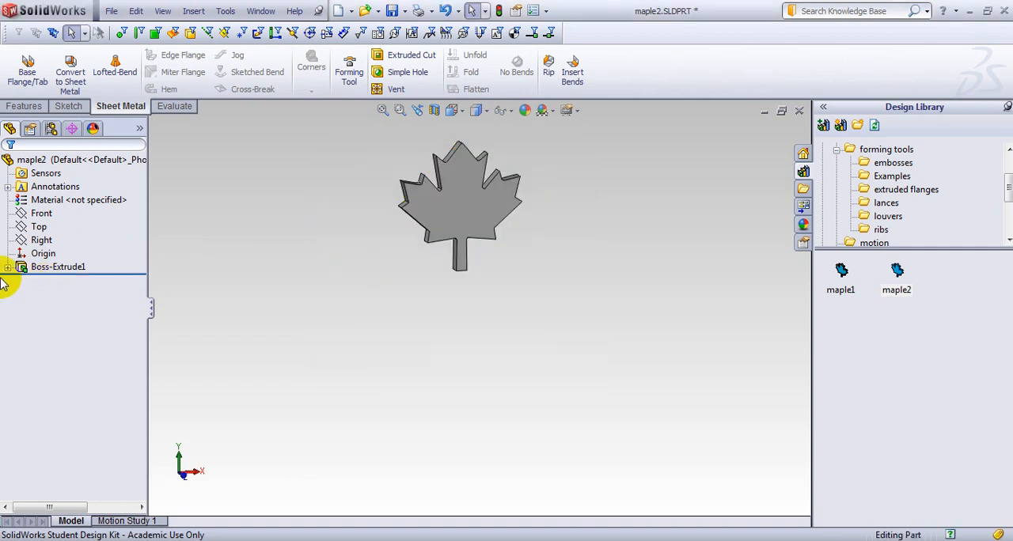
# Open the leaf extrusion's sketch for editing.
pyautogui.click(23, 267)
pyautogui.click(7, 267)
pyautogui.click(48, 281)
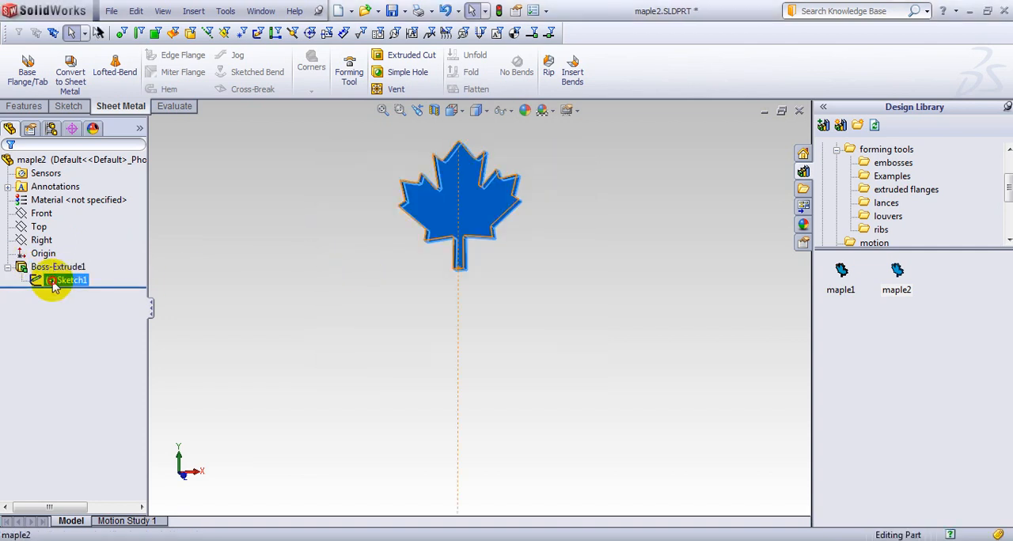
pyautogui.click(61, 240)
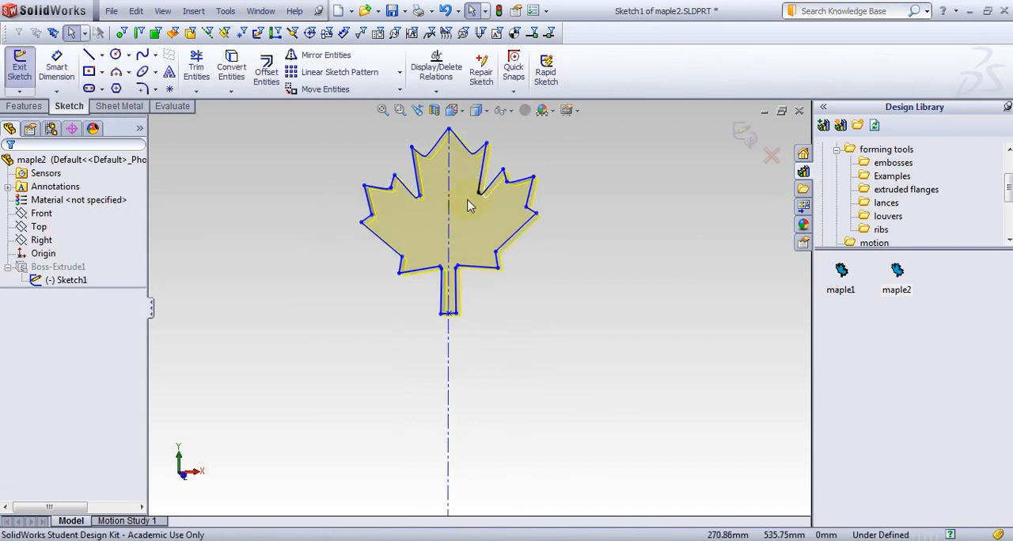
# Scale all the leaf outline's sketch entities by a factor of 0.5 about the leaf's top tip.
pyautogui.click(386, 88)
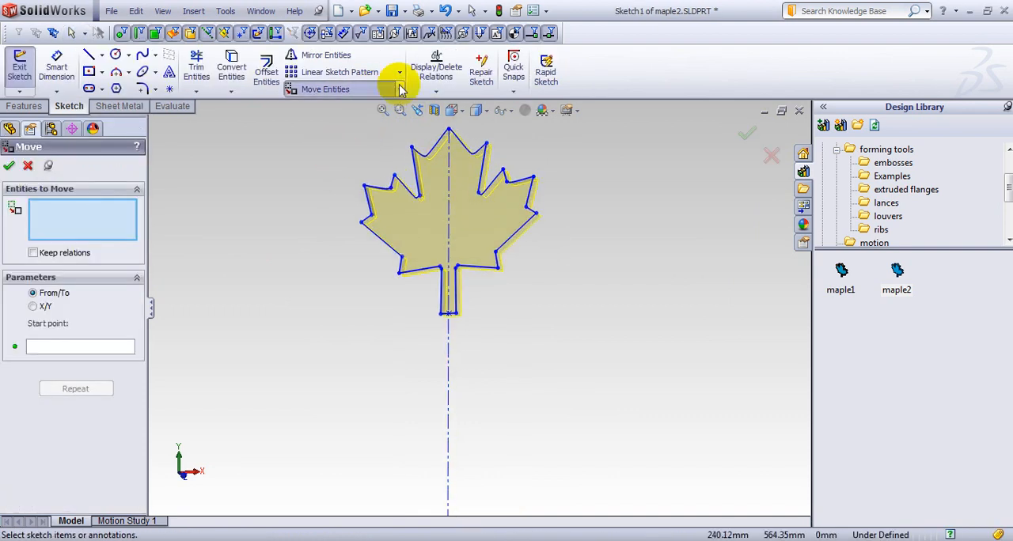
pyautogui.click(398, 88)
pyautogui.click(334, 150)
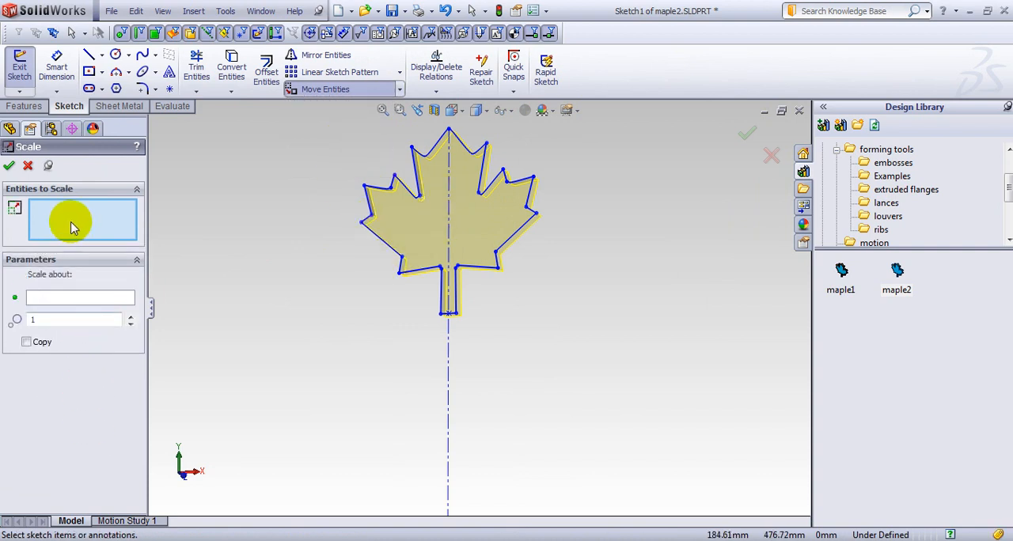
pyautogui.moveTo(309, 117); pyautogui.dragTo(590, 338)
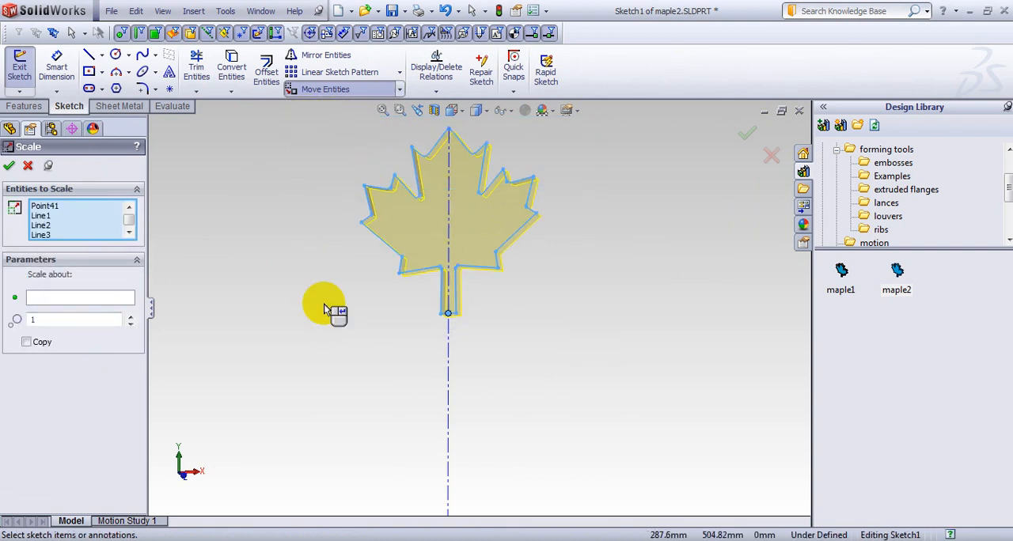
pyautogui.click(87, 297)
pyautogui.scroll(-3, 439, 159)
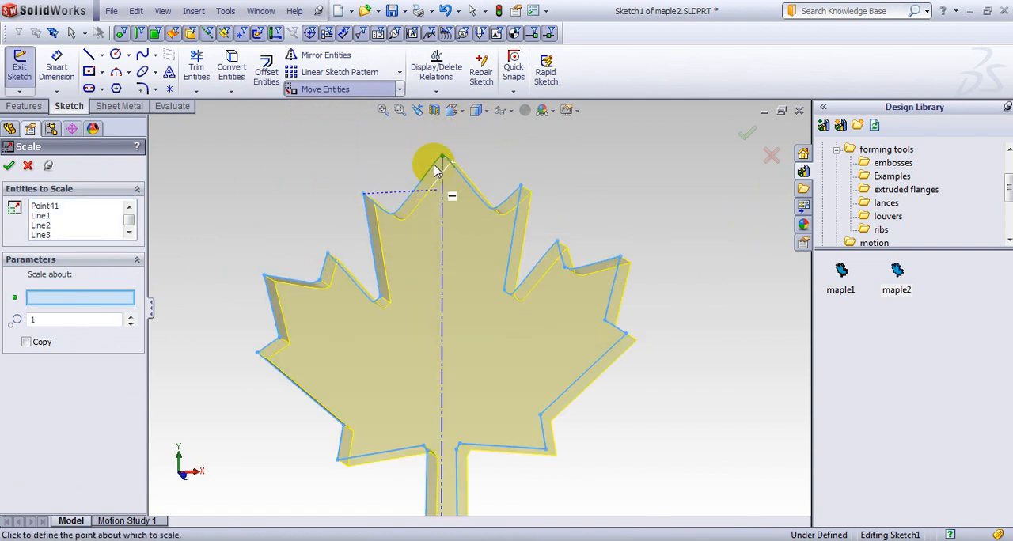
pyautogui.click(440, 158)
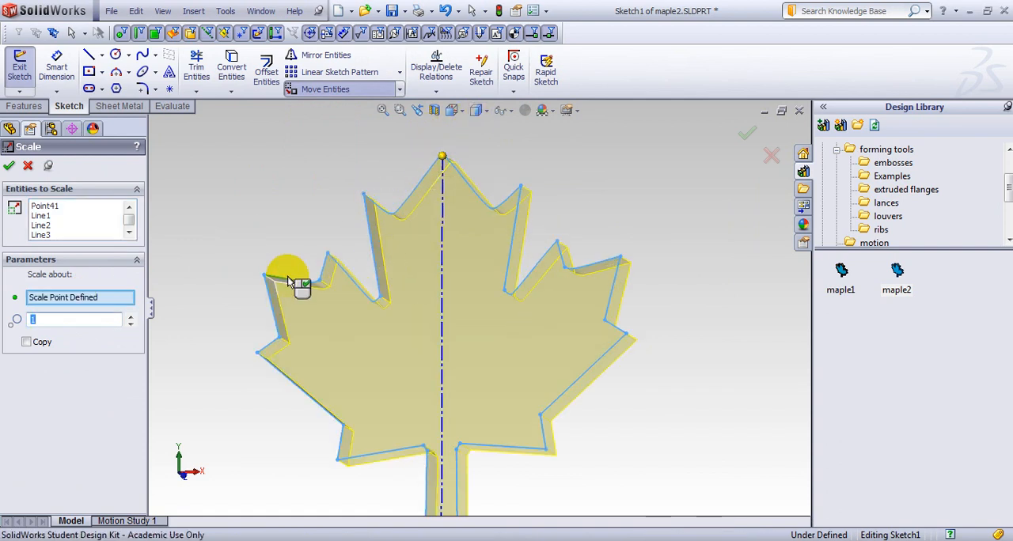
pyautogui.scroll(3, 290, 274)
pyautogui.click(132, 324)
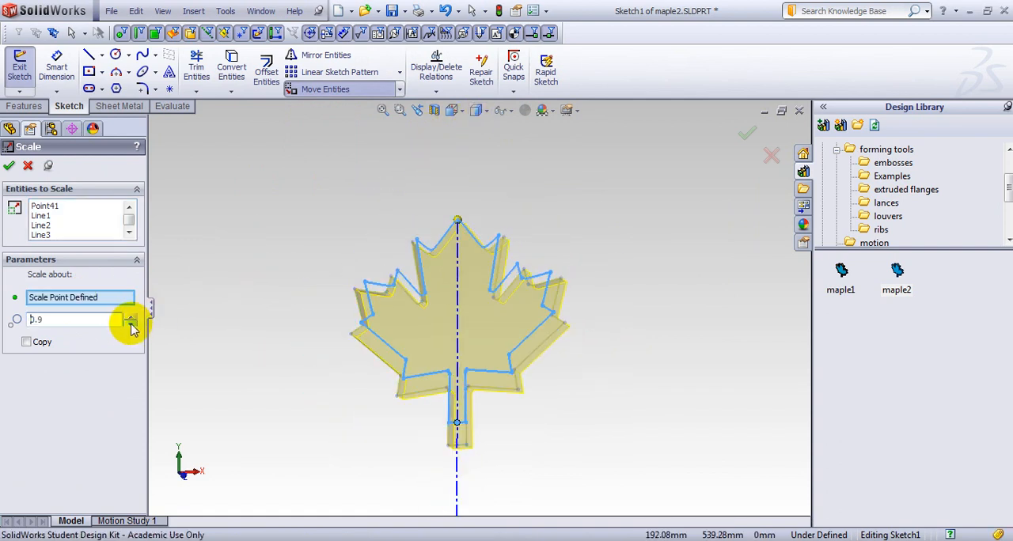
pyautogui.click(131, 324)
pyautogui.click(131, 324)
pyautogui.click(132, 323)
pyautogui.click(131, 323)
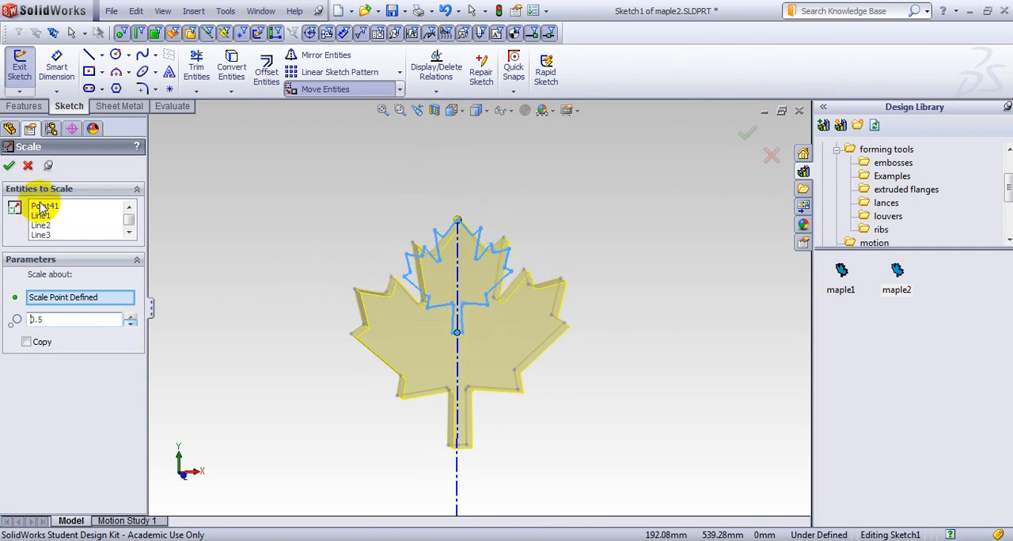
pyautogui.click(7, 168)
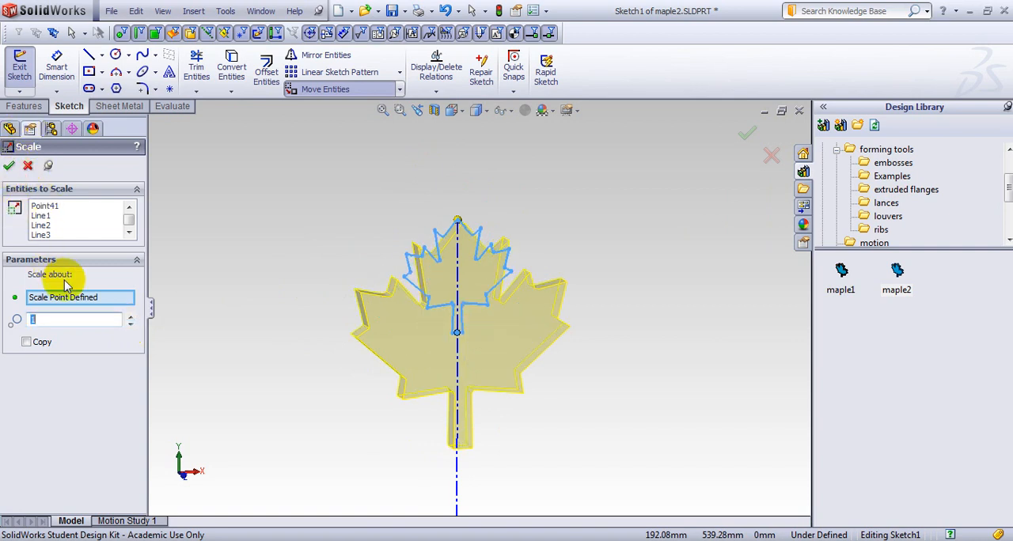
# Finish the scaled leaf sketch and define a forming tool using the flat leaf-shaped face as the stopping face.
pyautogui.click(745, 133)
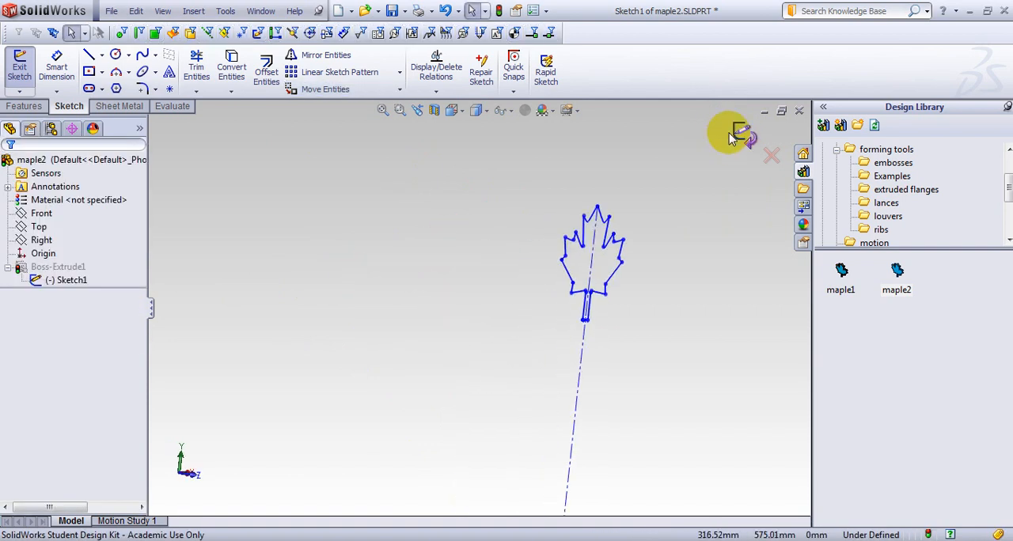
pyautogui.click(741, 131)
pyautogui.click(352, 75)
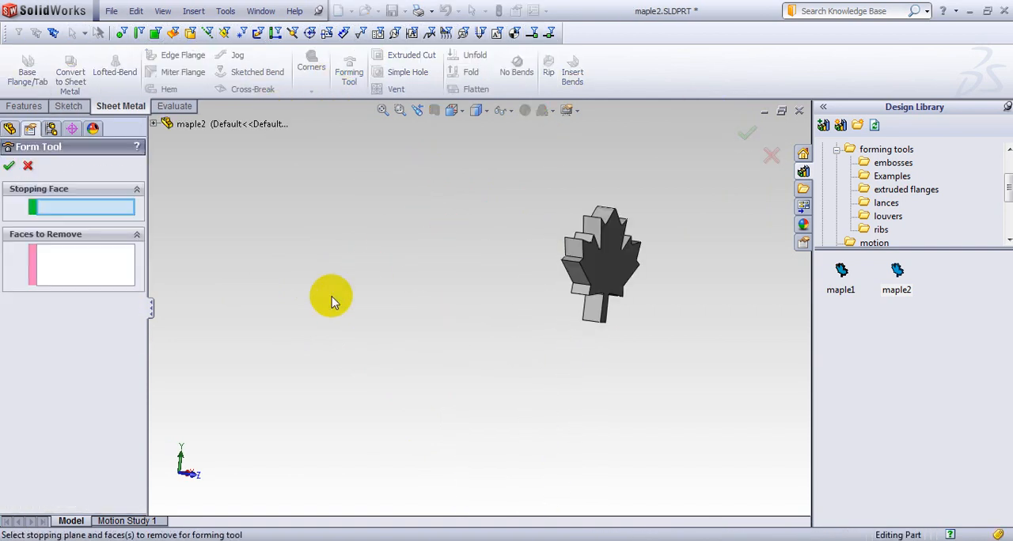
pyautogui.click(107, 274)
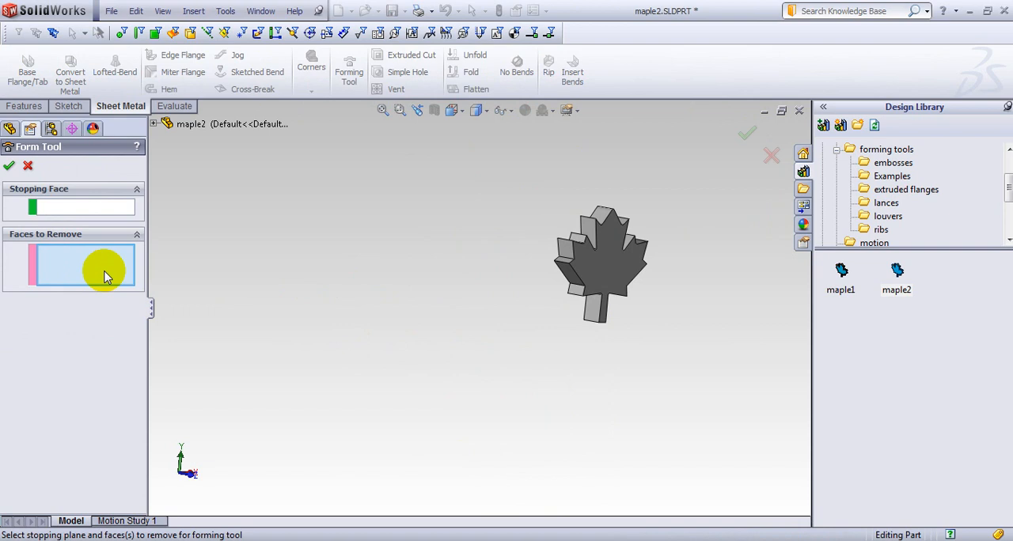
pyautogui.click(102, 208)
pyautogui.click(598, 262)
pyautogui.click(10, 166)
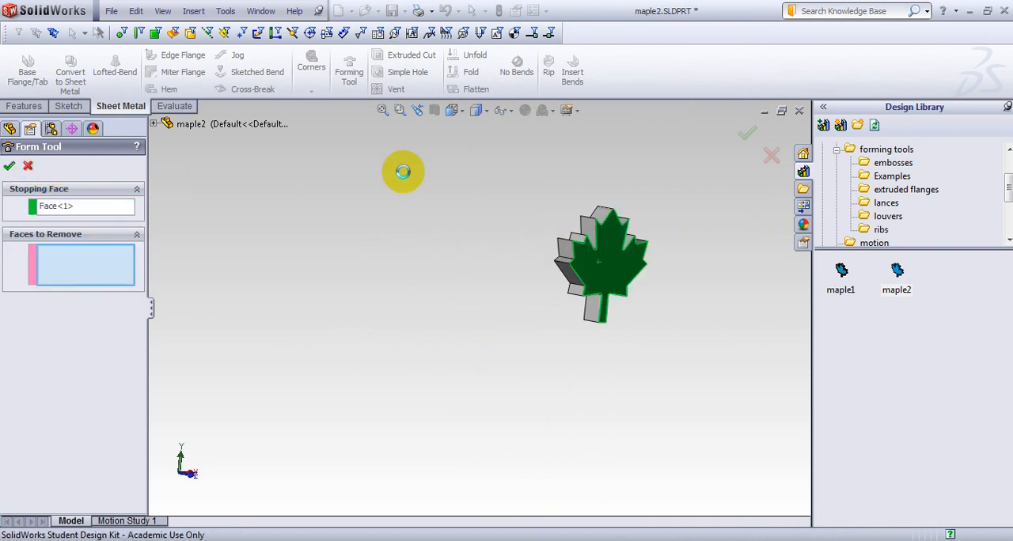
# Save the small leaf forming tool as maple1.SLDPRT in the Examples folder, replacing the existing file, and close it.
pyautogui.click(111, 11)
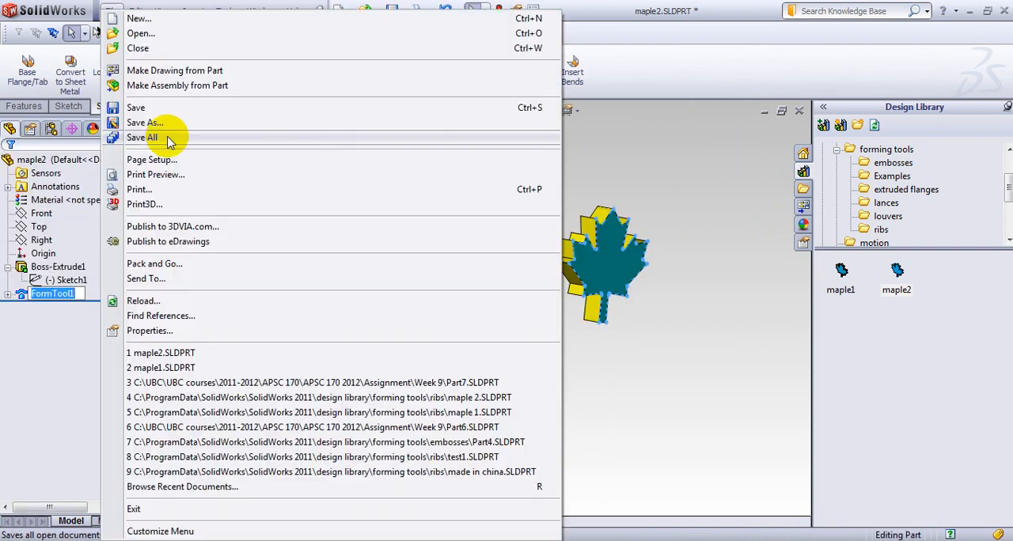
pyautogui.click(168, 122)
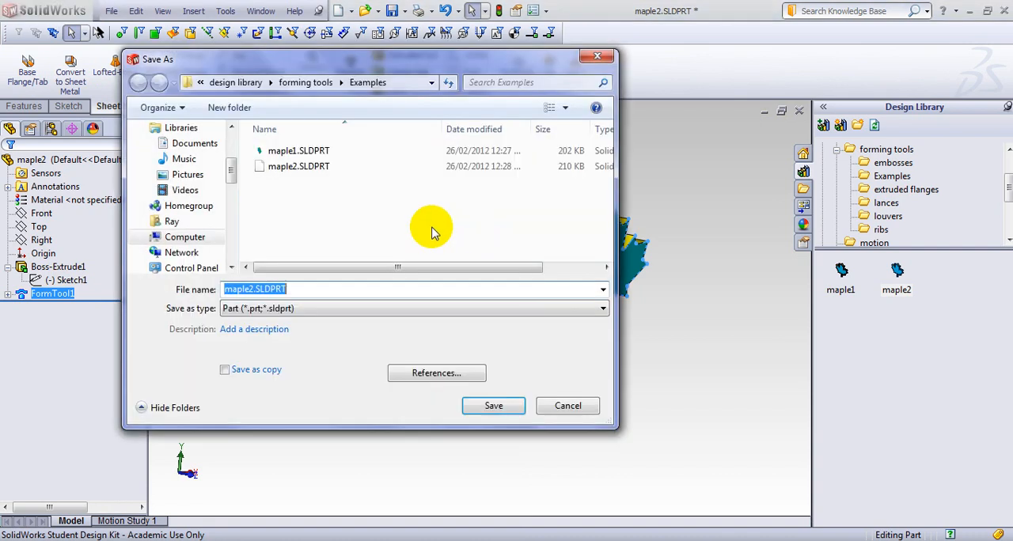
pyautogui.click(295, 151)
pyautogui.click(492, 406)
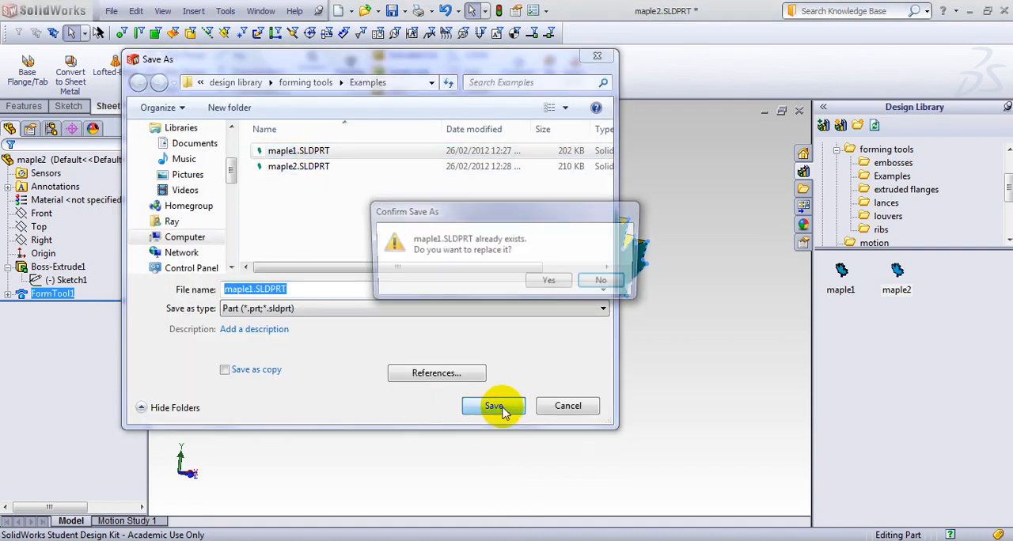
pyautogui.click(490, 280)
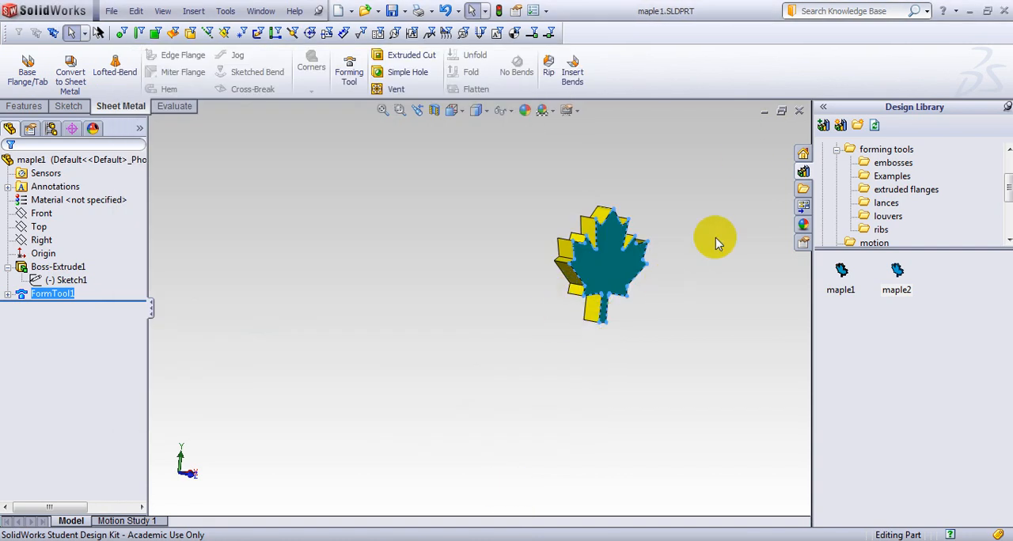
pyautogui.click(801, 113)
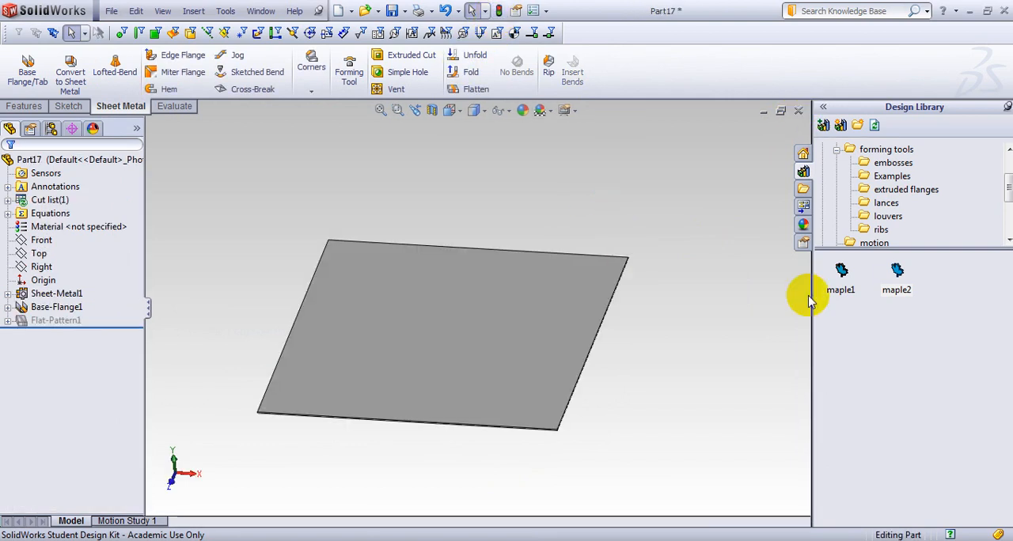
# Place the maple2 forming tool from the library on the sheet's upper face near its back left corner.
pyautogui.moveTo(896, 273); pyautogui.dragTo(580, 297)
pyautogui.moveTo(564, 295)
pyautogui.mouseDown()
pyautogui.moveTo(362, 295)
pyautogui.moveTo(357, 270)
pyautogui.mouseUp()
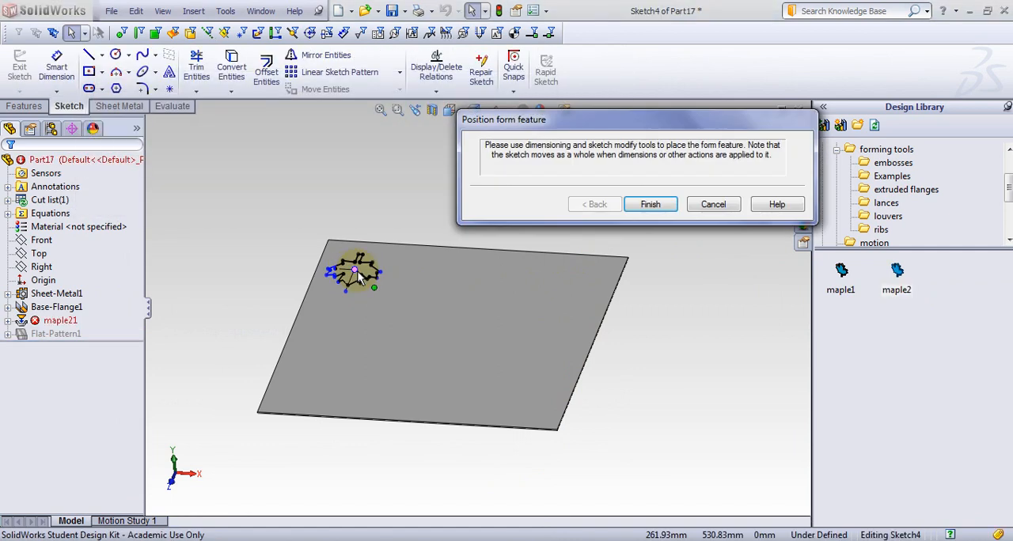
pyautogui.click(657, 204)
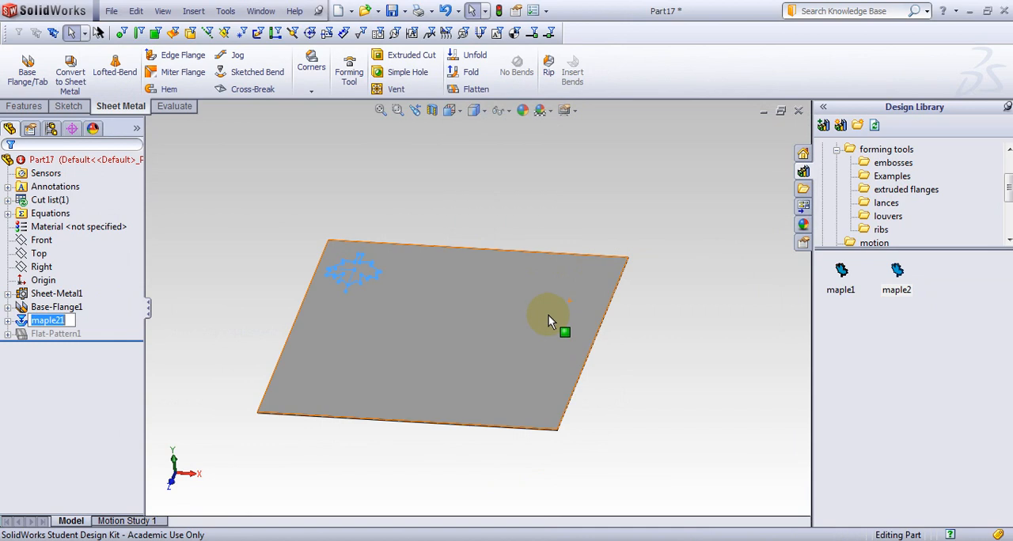
pyautogui.click(272, 239)
pyautogui.moveTo(268, 242); pyautogui.dragTo(283, 267, button='middle')
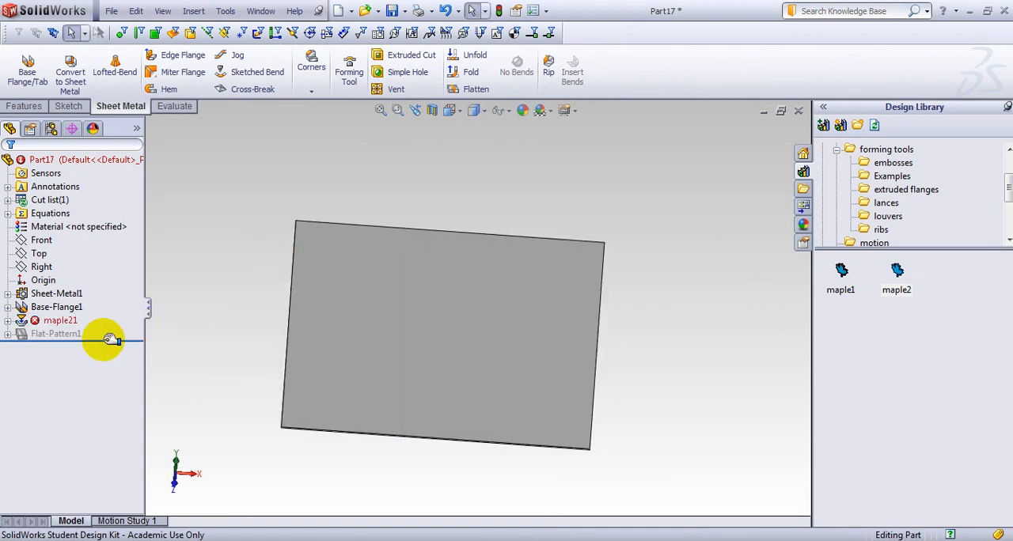
# Examine the What's Wrong details of the placed maple leaf form feature.
pyautogui.click(66, 326)
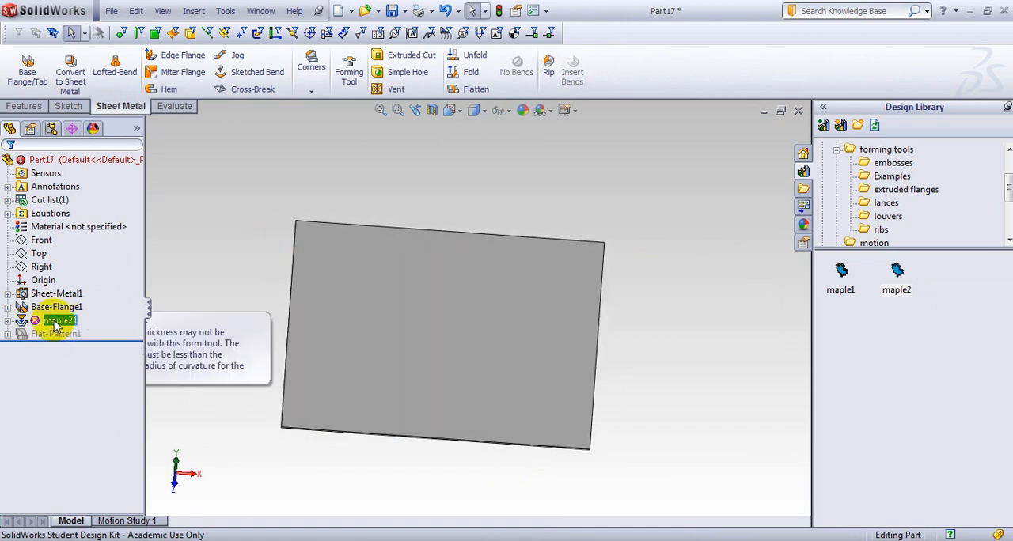
pyautogui.rightClick(54, 327)
pyautogui.click(103, 344)
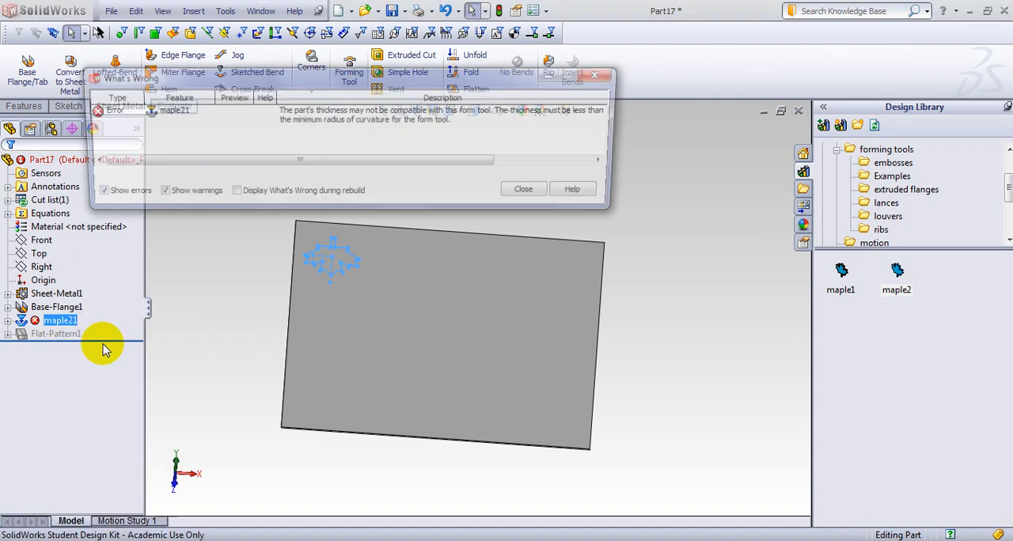
pyautogui.click(552, 194)
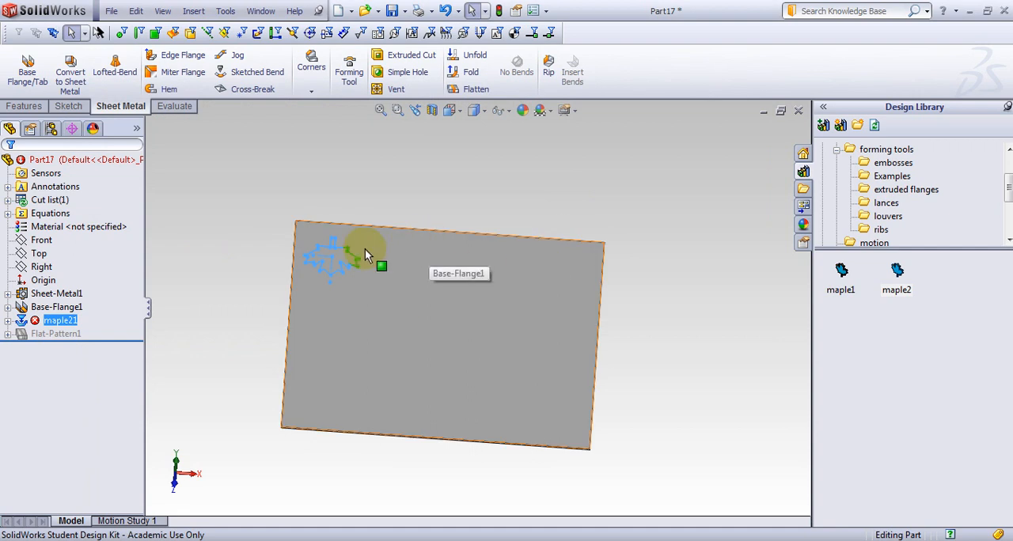
pyautogui.moveTo(365, 248)
pyautogui.mouseDown(button='middle')
pyautogui.moveTo(294, 260)
pyautogui.moveTo(285, 275)
pyautogui.mouseUp(button='middle')
pyautogui.click(210, 292)
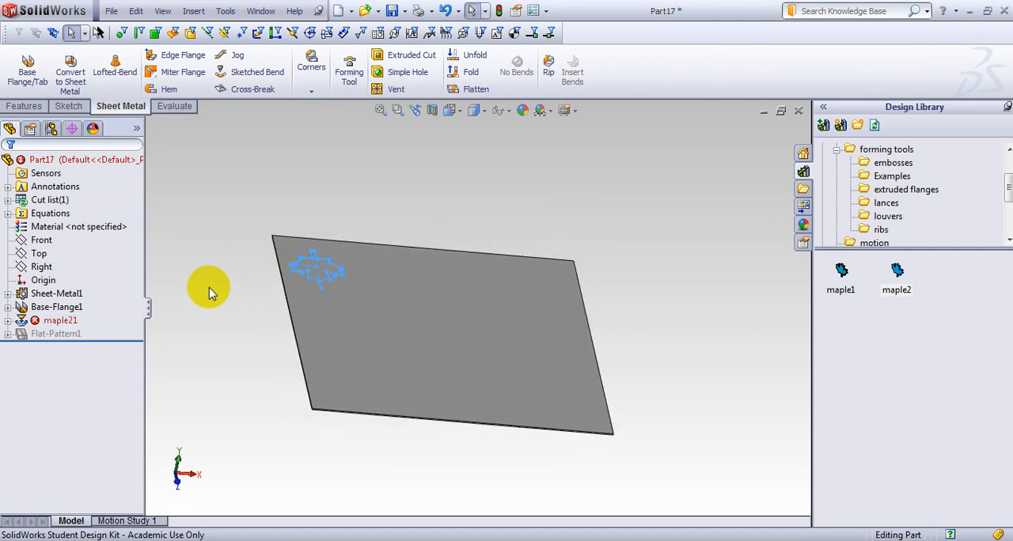
# Edit the sheet metal parameters to override the thickness with 0.5 mm and set the bend radius to 0.5 mm.
pyautogui.click(53, 308)
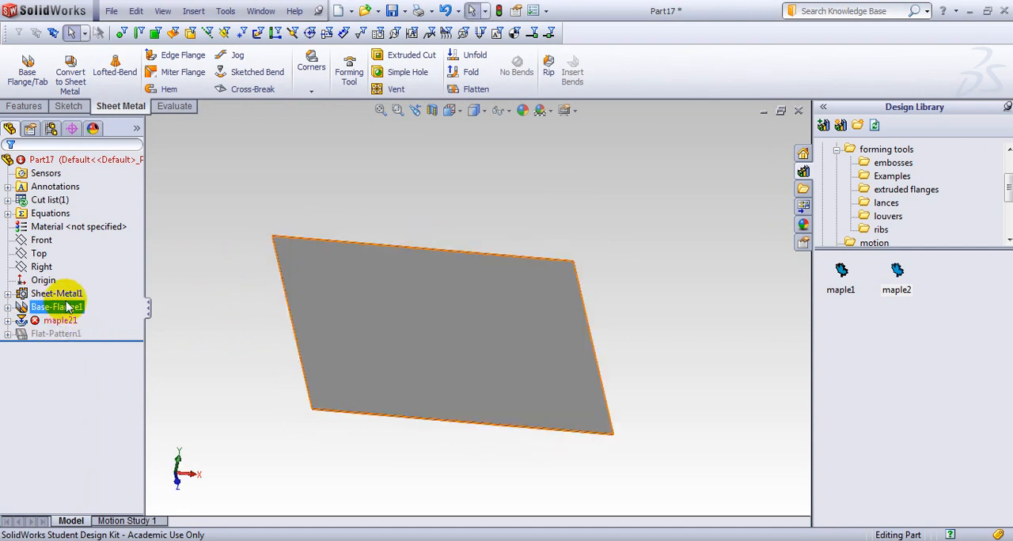
pyautogui.click(55, 295)
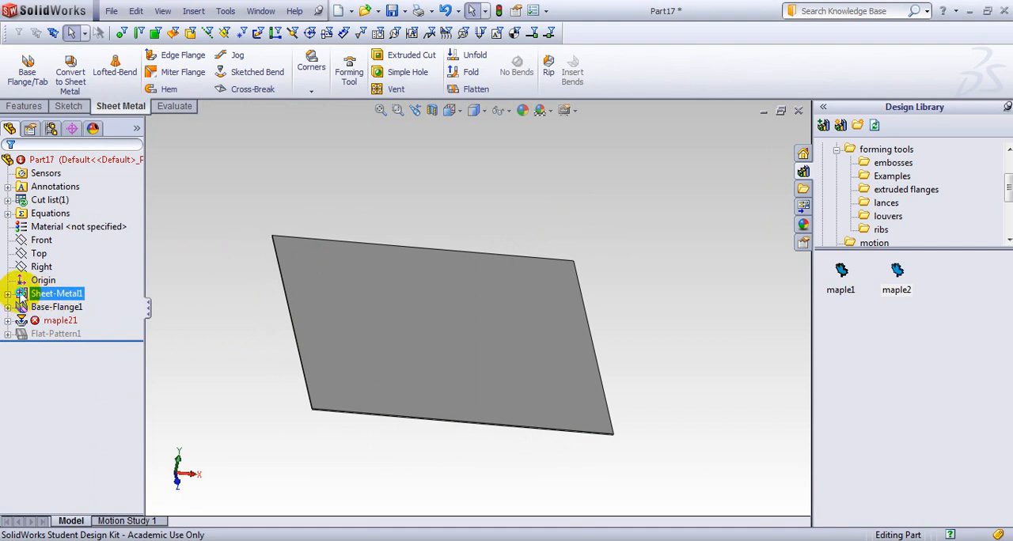
pyautogui.rightClick(21, 297)
pyautogui.click(28, 246)
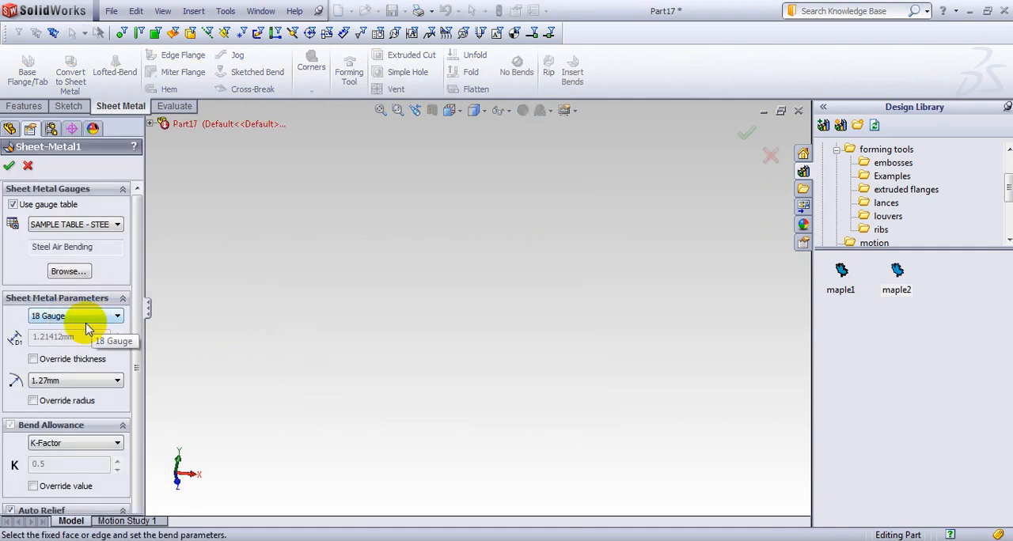
pyautogui.click(32, 360)
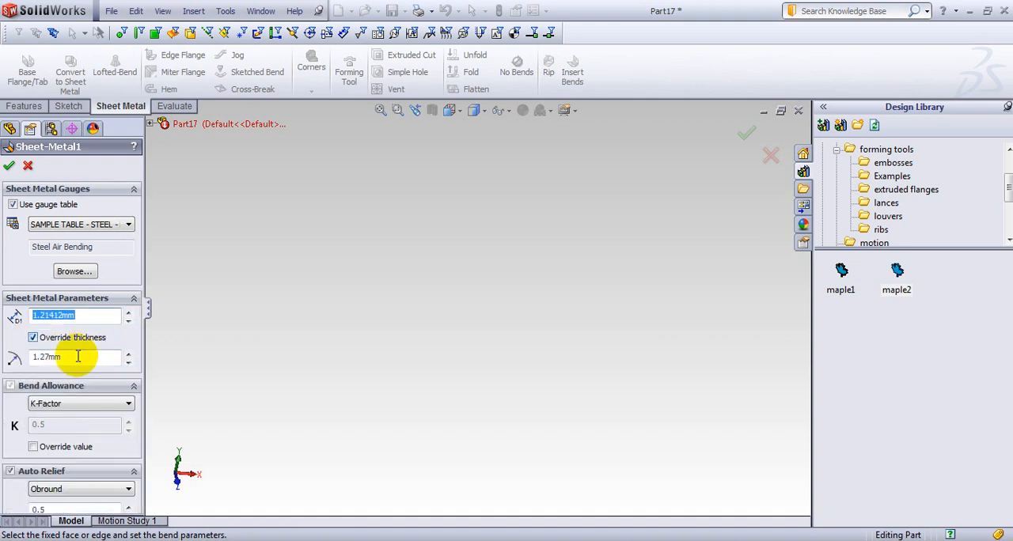
pyautogui.moveTo(75, 357); pyautogui.dragTo(4, 360)
pyautogui.write('.')
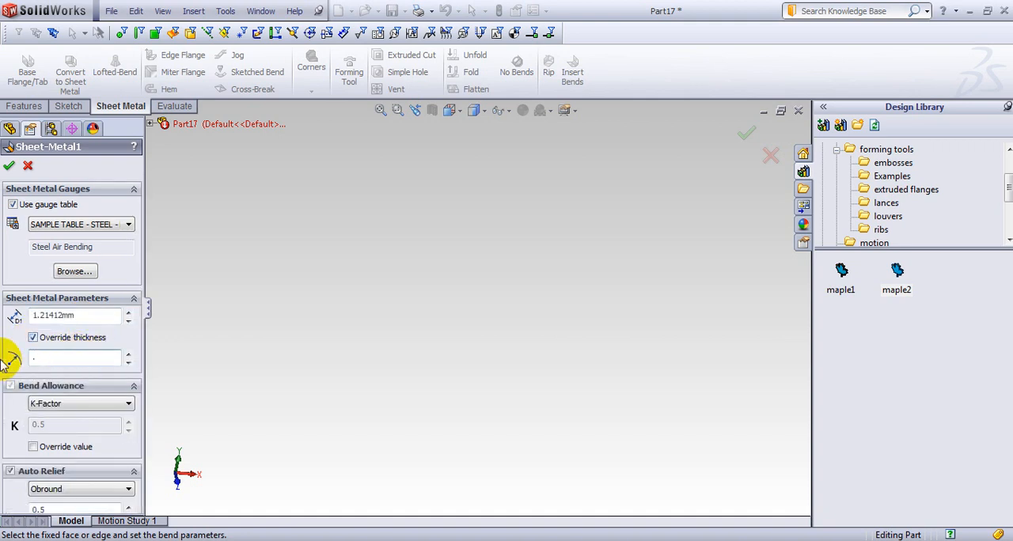
pyautogui.write('5')
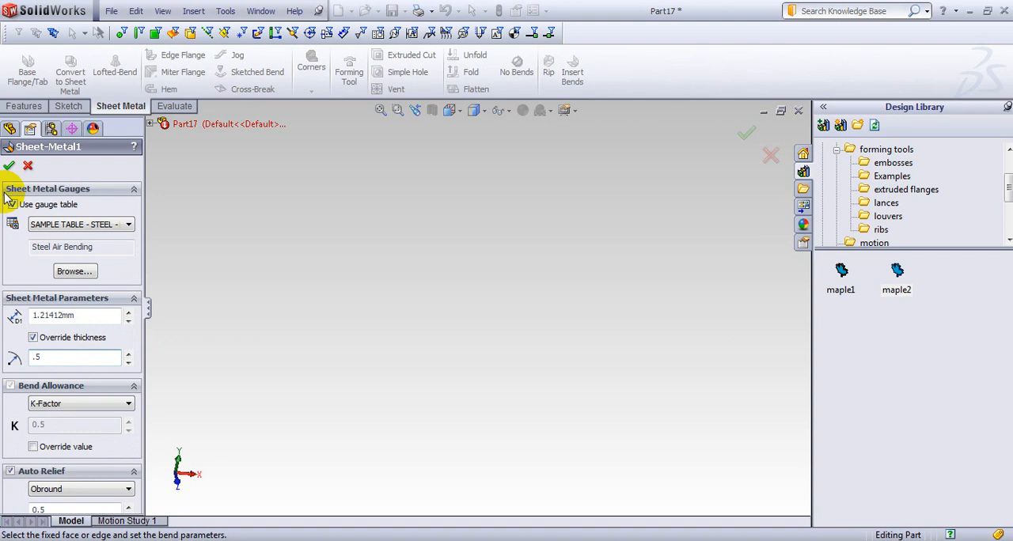
pyautogui.moveTo(76, 315); pyautogui.dragTo(40, 315)
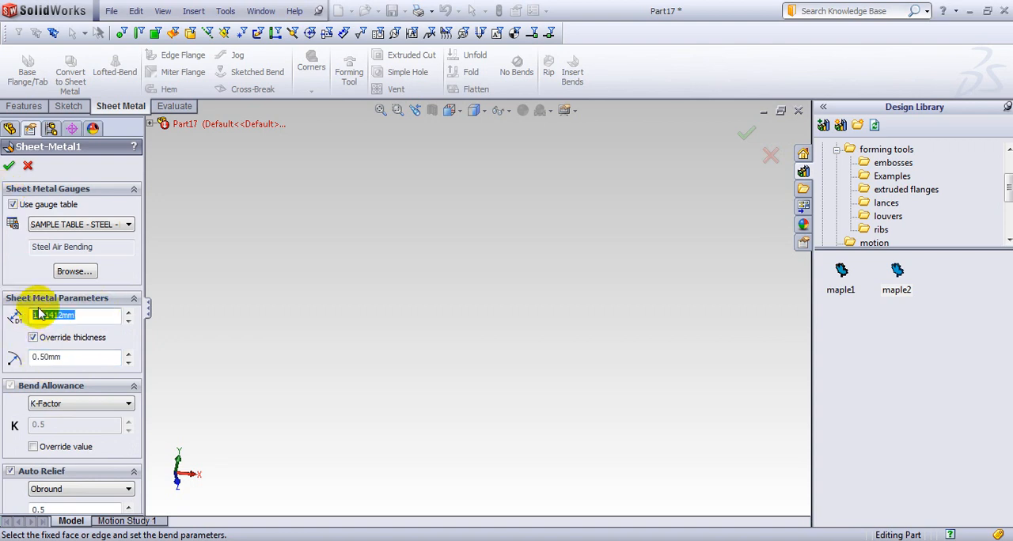
pyautogui.click(9, 166)
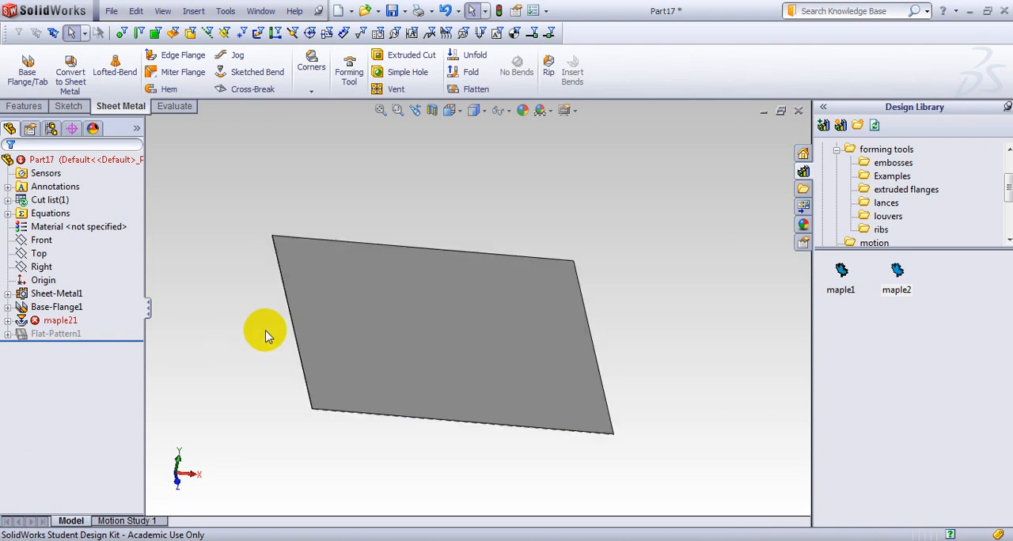
# Rebuild the part and check the error status of the maple leaf form feature.
pyautogui.click(46, 320)
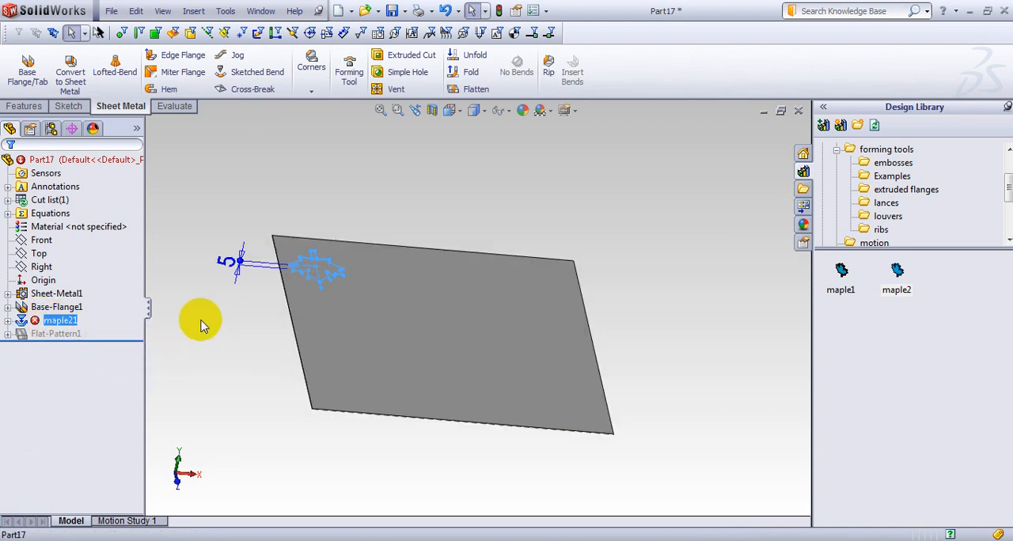
pyautogui.moveTo(201, 319); pyautogui.dragTo(201, 352, button='middle')
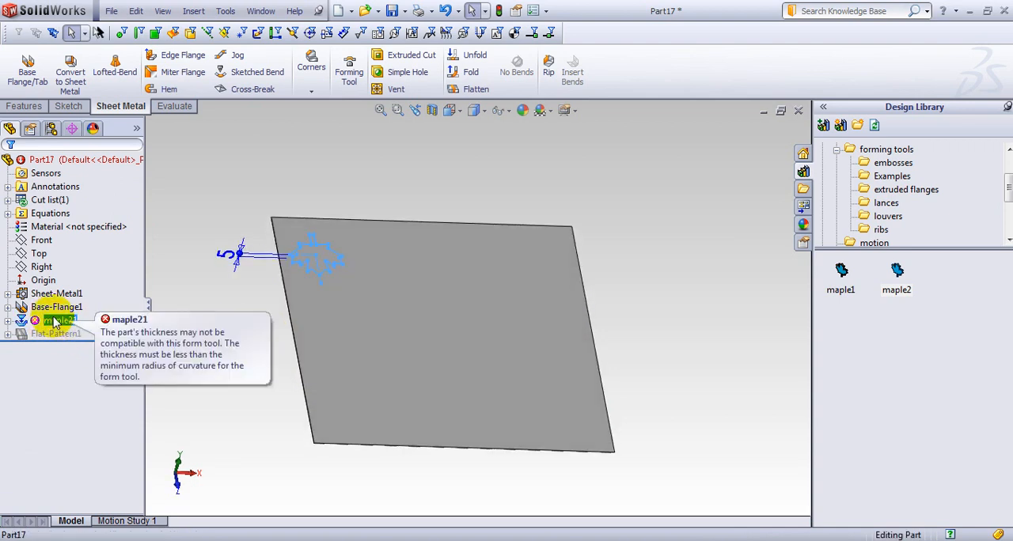
pyautogui.click(500, 10)
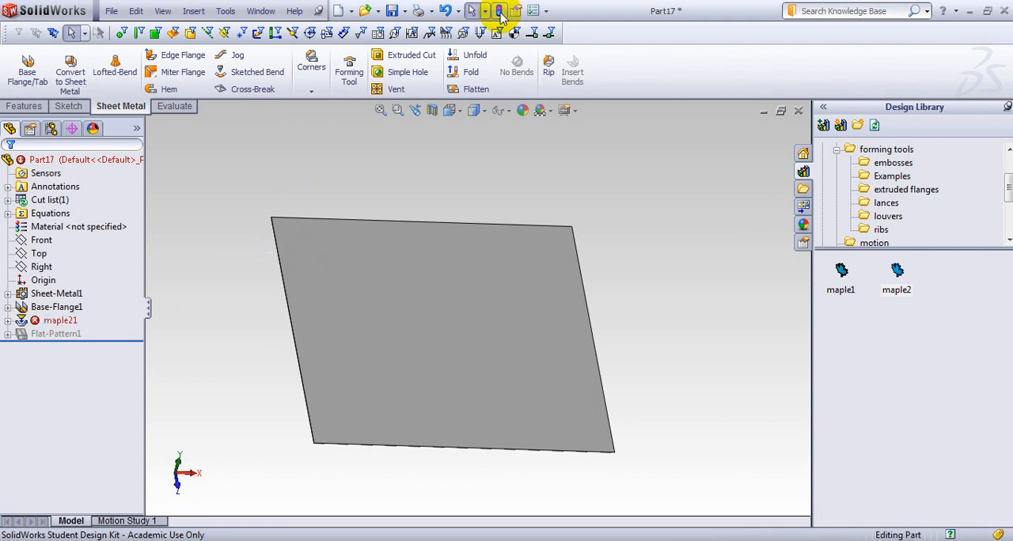
pyautogui.click(53, 332)
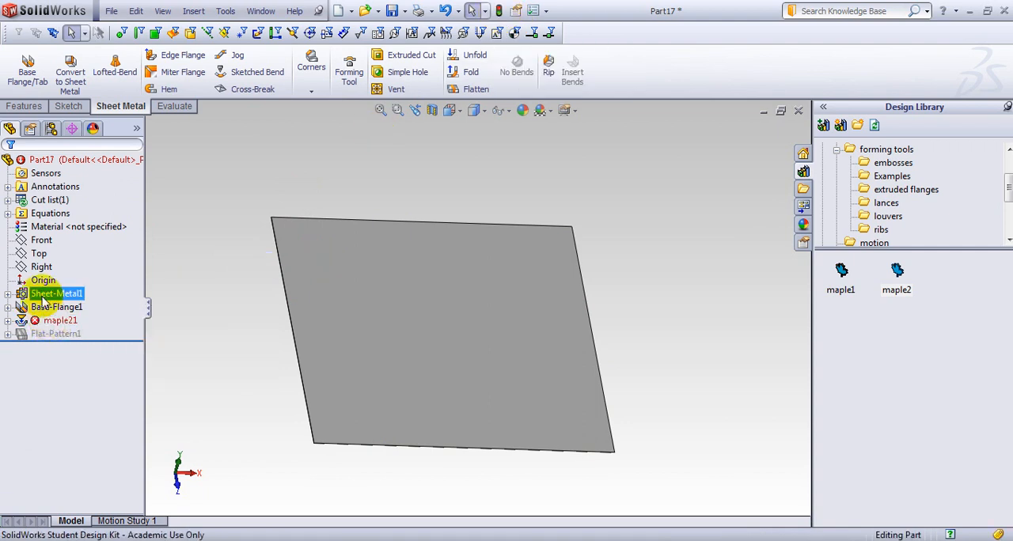
# Set both the sheet metal thickness and the bend radius to 0.2 mm.
pyautogui.click(54, 293)
pyautogui.click(52, 256)
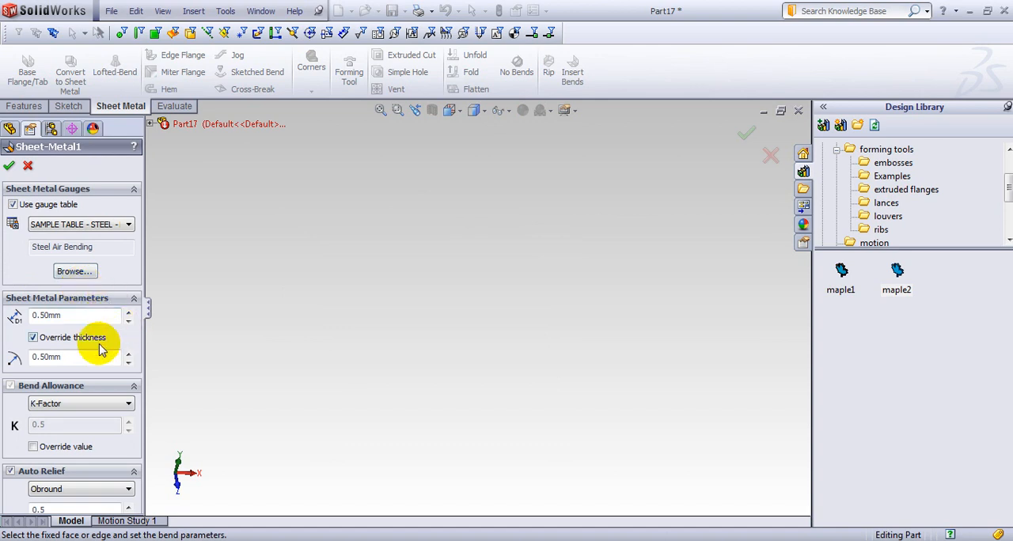
pyautogui.moveTo(88, 314); pyautogui.dragTo(3, 314)
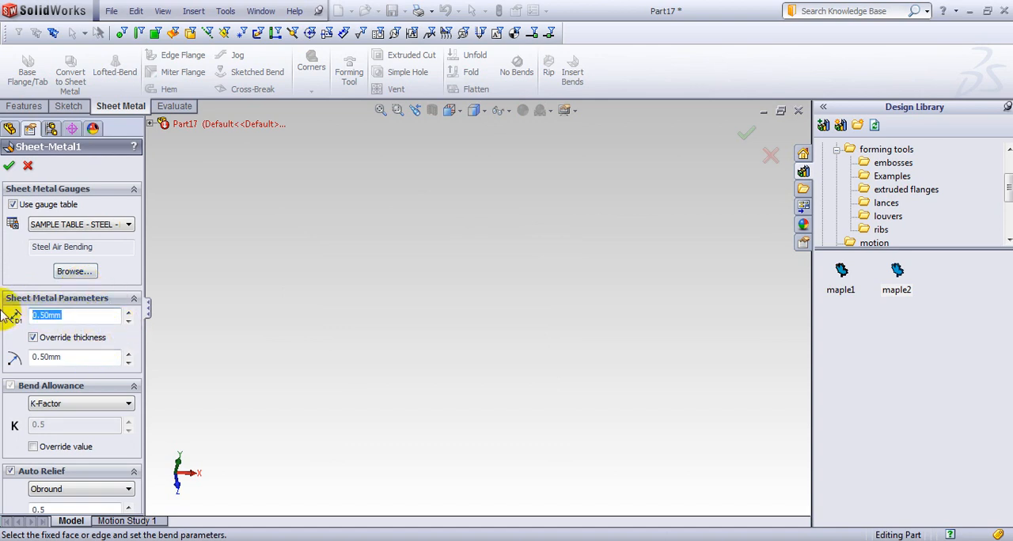
pyautogui.write('.2')
pyautogui.press('Return')
pyautogui.moveTo(67, 357); pyautogui.dragTo(19, 362)
pyautogui.write('.2')
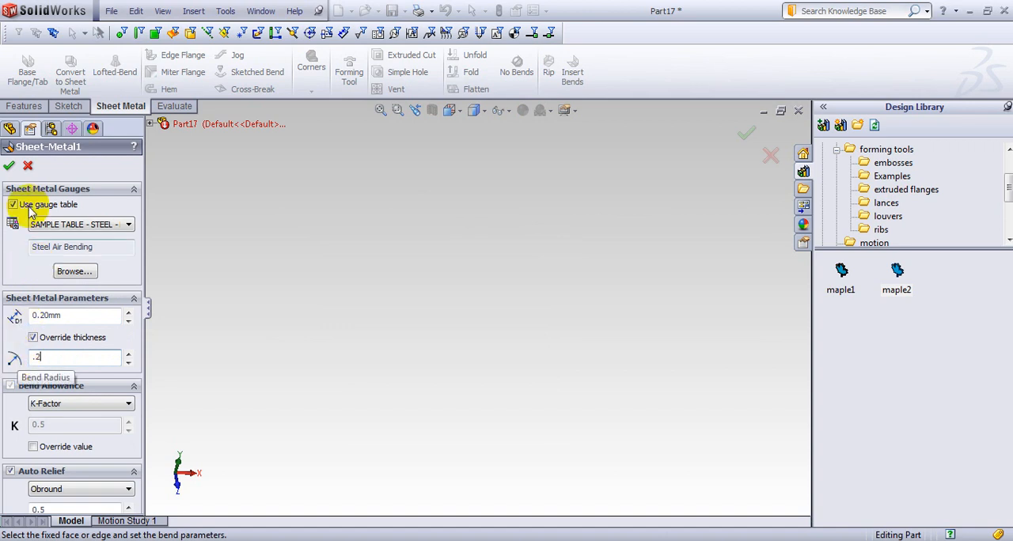
pyautogui.click(9, 165)
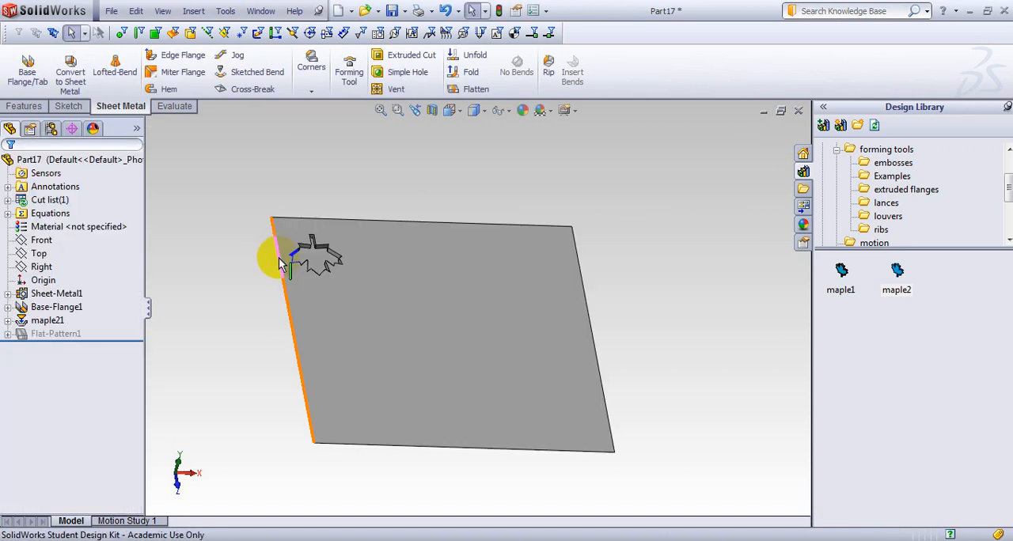
# Start a linear pattern of the maple leaf form feature along the flange edge beside its stem, with 4 instances spaced 70 mm.
pyautogui.moveTo(256, 334); pyautogui.dragTo(417, 378, button='middle')
pyautogui.scroll(3, 416, 443)
pyautogui.scroll(-2, 415, 443)
pyautogui.scroll(7, 414, 377)
pyautogui.moveTo(334, 276); pyautogui.dragTo(342, 343, button='middle')
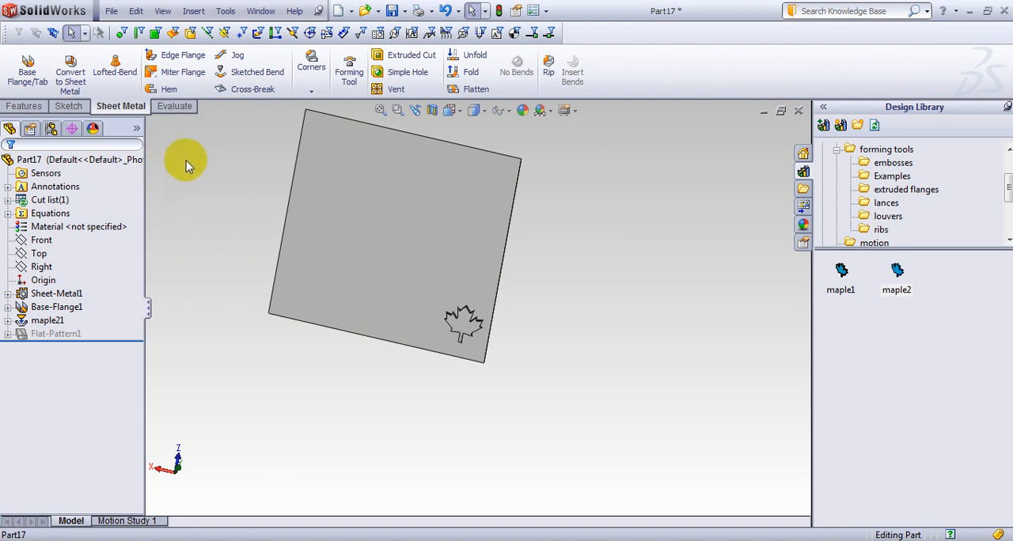
pyautogui.click(24, 105)
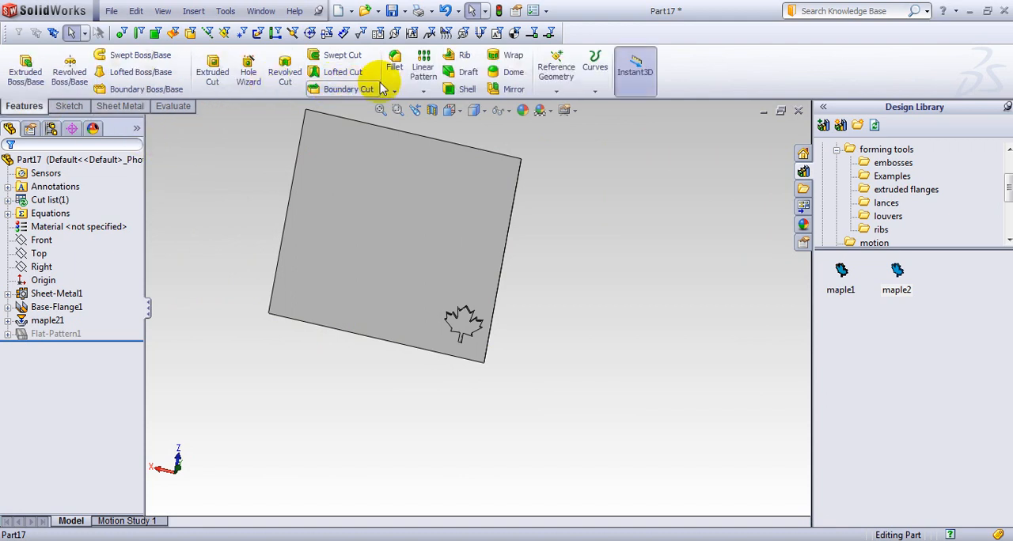
pyautogui.click(424, 92)
pyautogui.click(455, 105)
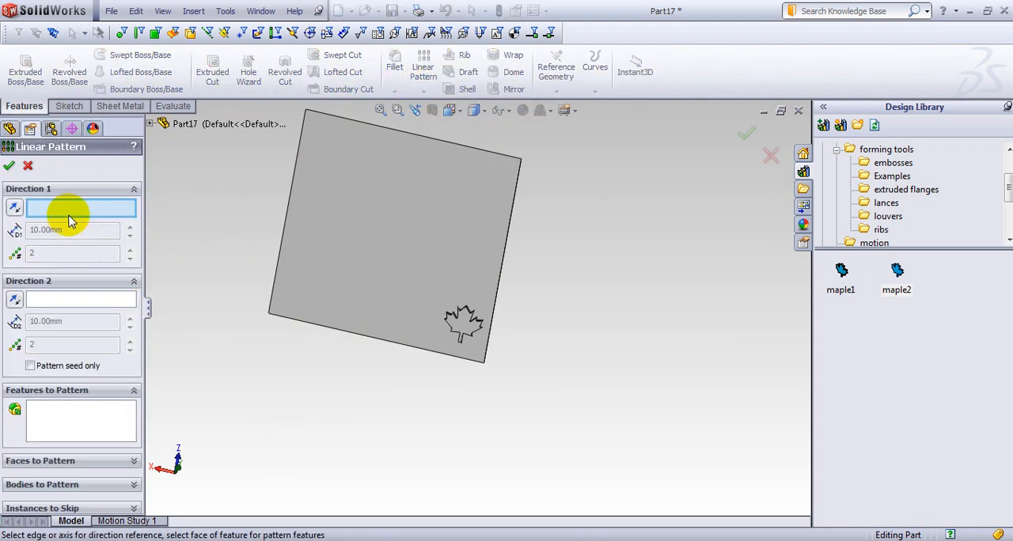
pyautogui.click(399, 345)
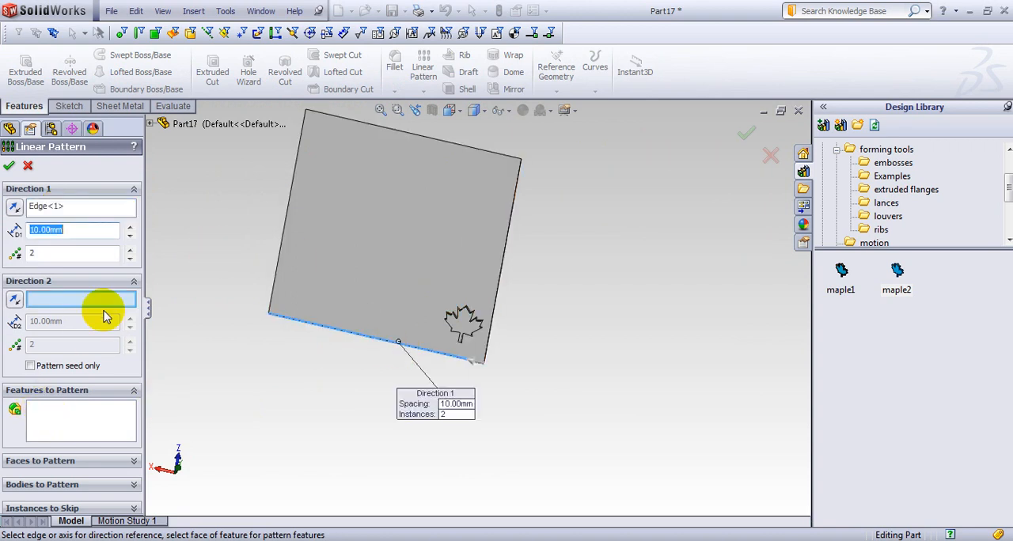
pyautogui.click(68, 420)
pyautogui.click(150, 124)
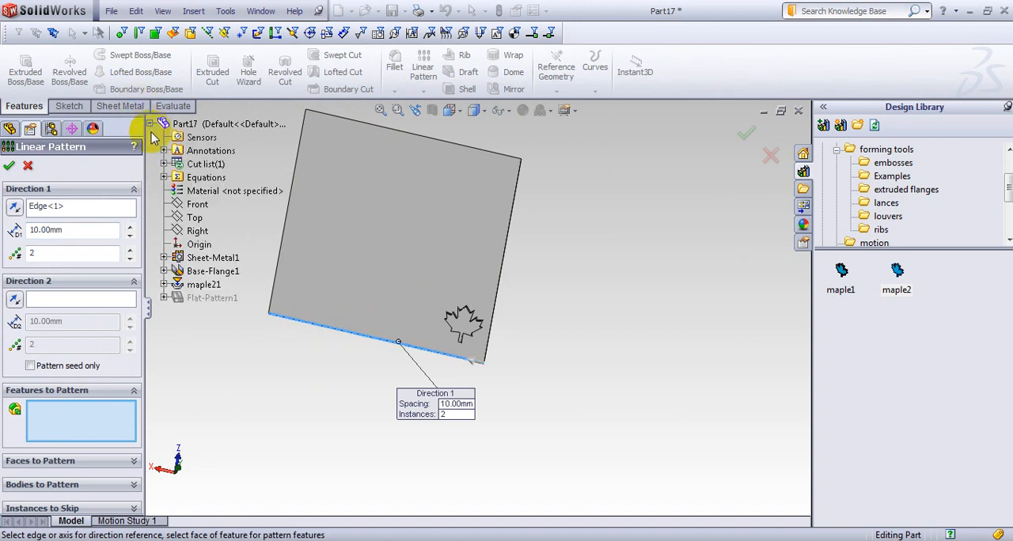
pyautogui.click(195, 284)
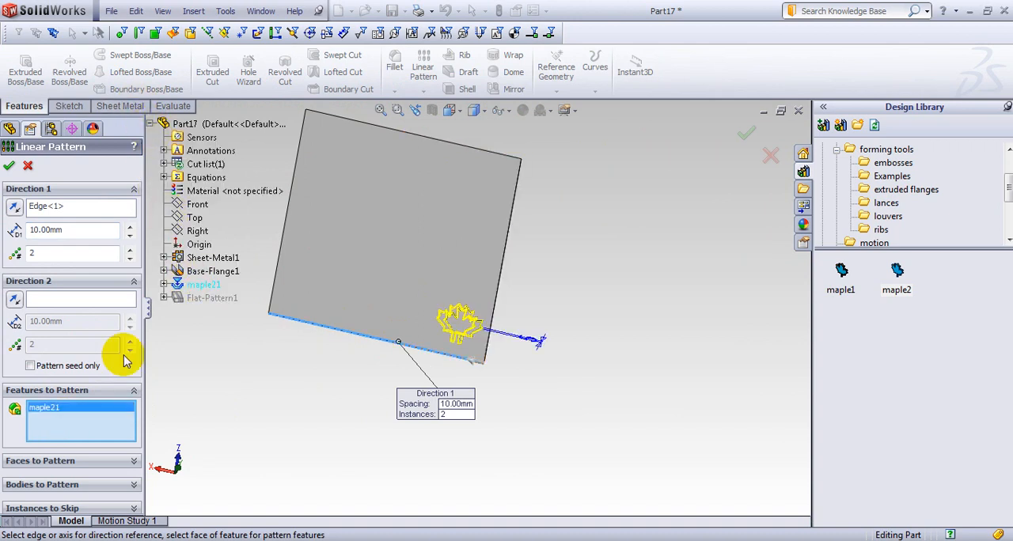
pyautogui.click(129, 227)
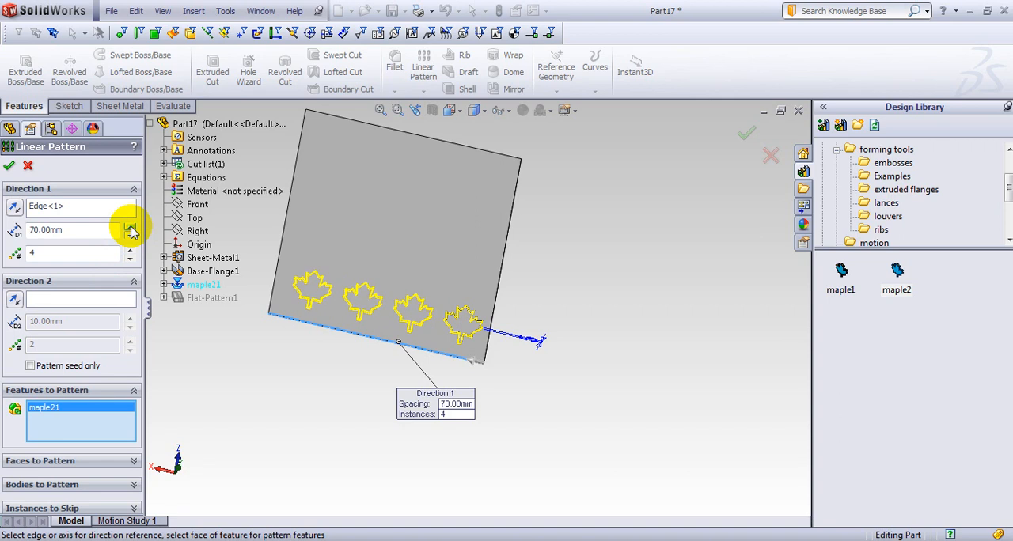
# Add the perpendicular flange edge as the second pattern direction with 3 instances spaced 100 mm, and complete the linear pattern.
pyautogui.click(79, 299)
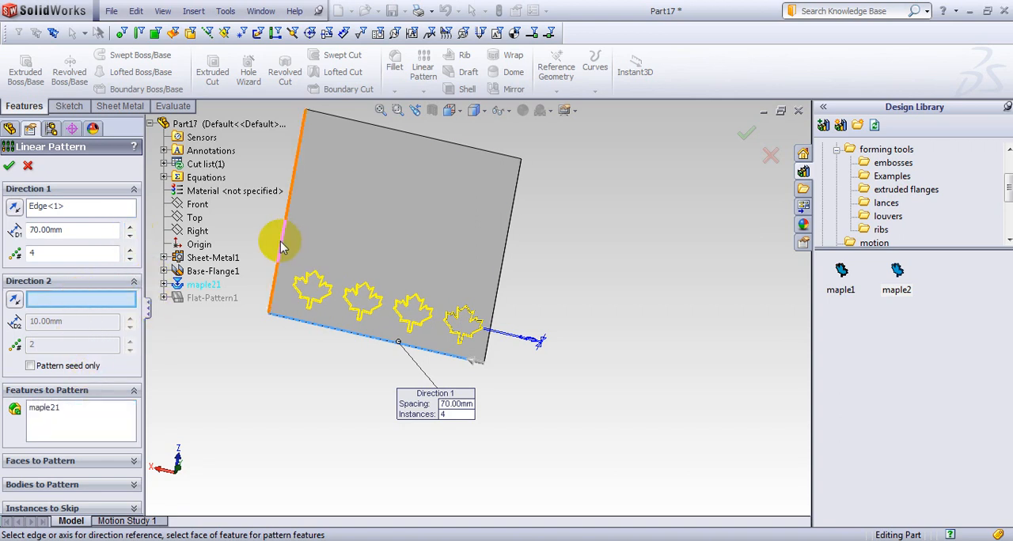
pyautogui.click(280, 246)
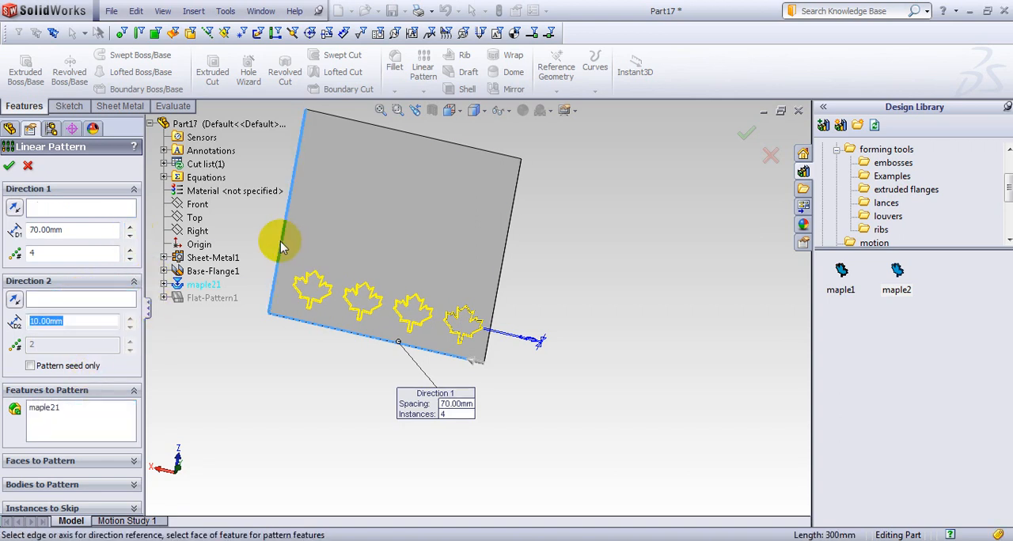
pyautogui.click(131, 318)
pyautogui.click(131, 318)
pyautogui.click(132, 318)
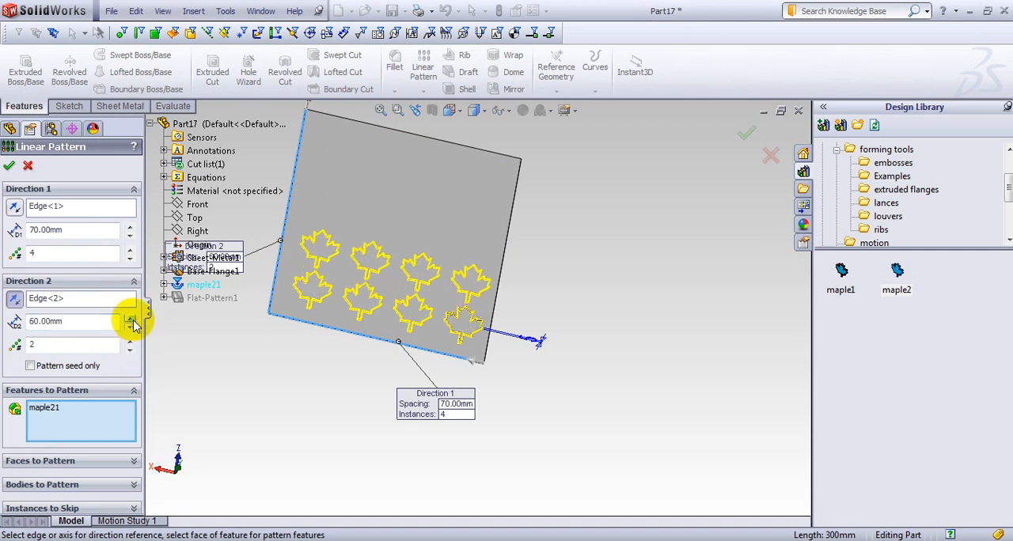
pyautogui.click(131, 318)
pyautogui.click(132, 341)
pyautogui.click(131, 341)
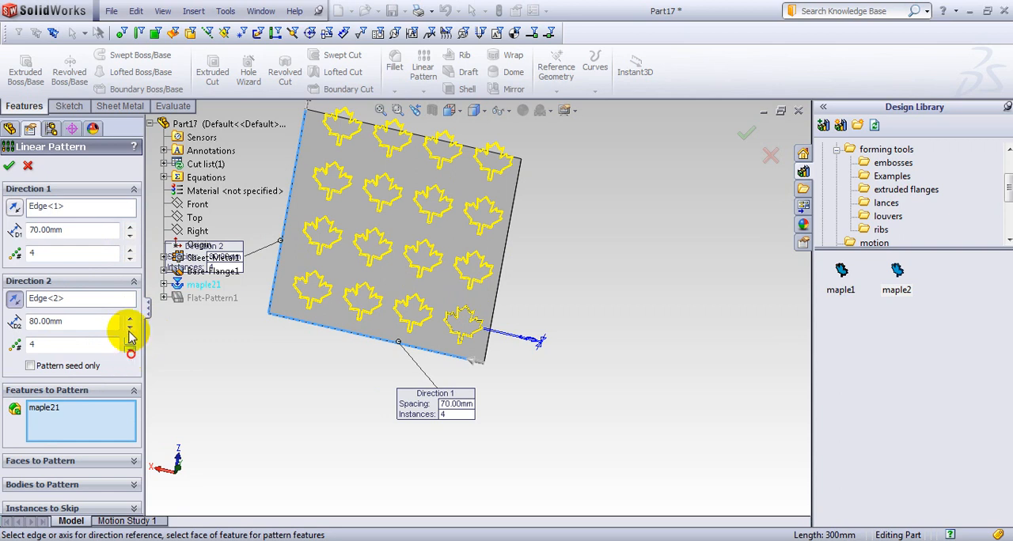
pyautogui.click(131, 350)
pyautogui.click(132, 318)
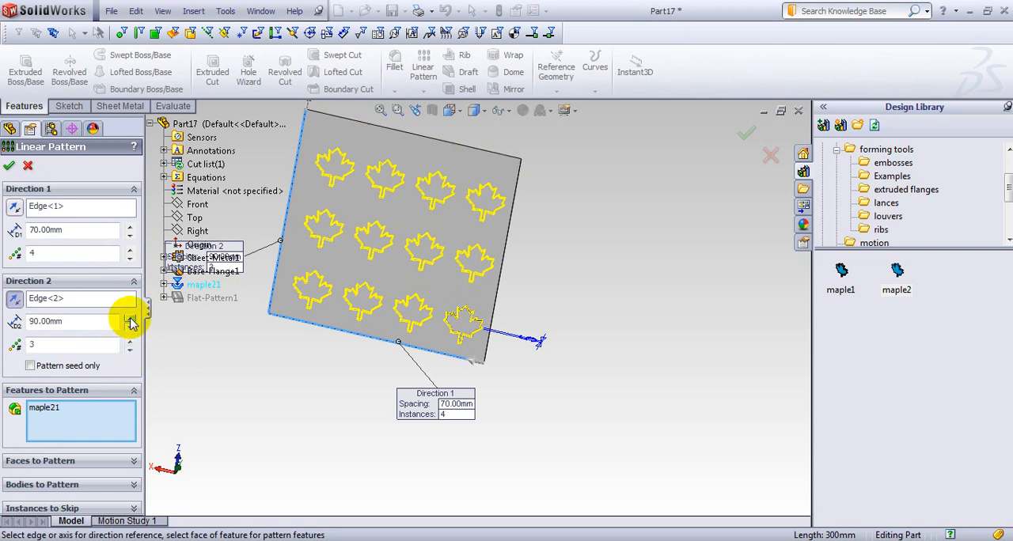
pyautogui.click(131, 319)
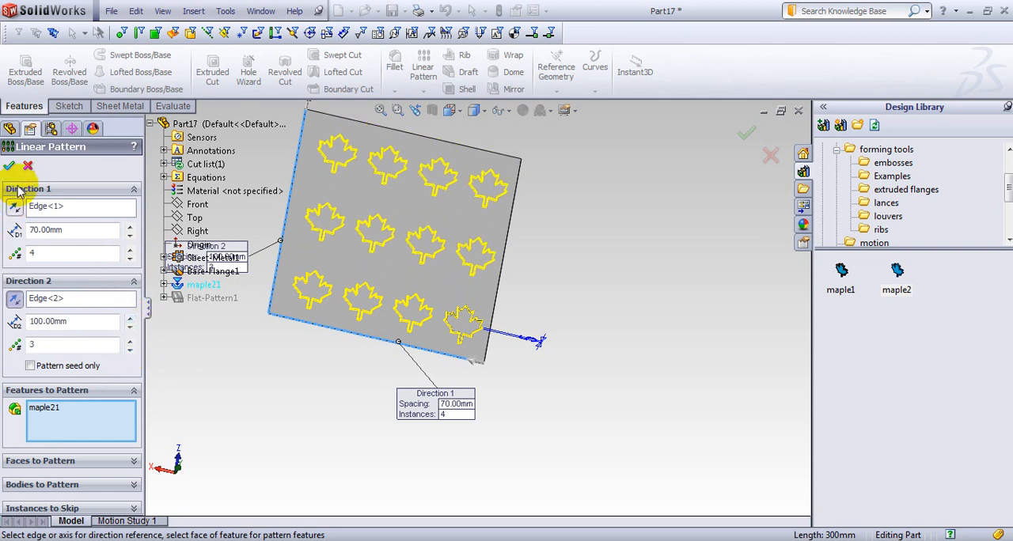
pyautogui.click(314, 364)
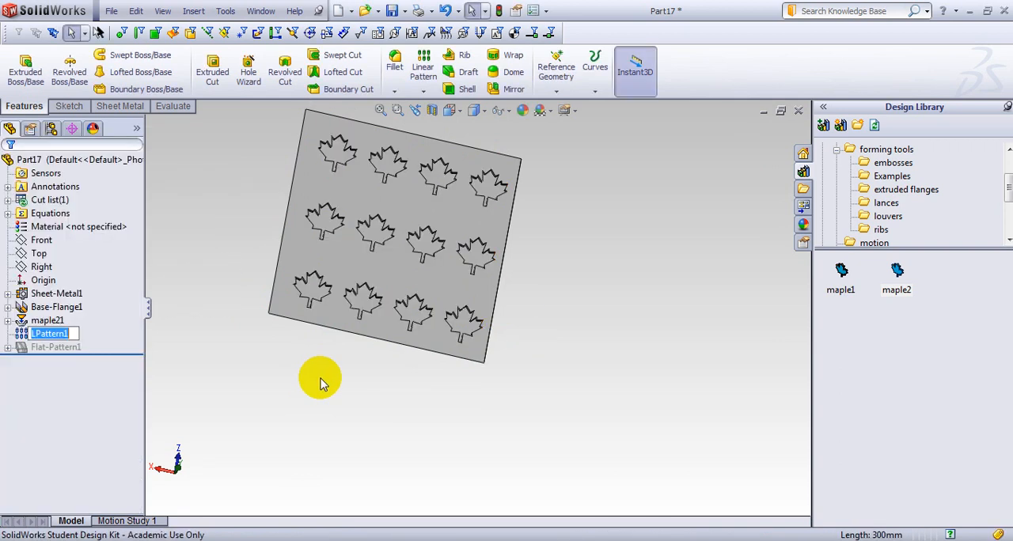
# Open the maple2 forming tool from the design library and set its boss extrusion depth to 15 mm.
pyautogui.moveTo(452, 290); pyautogui.dragTo(463, 388, button='middle')
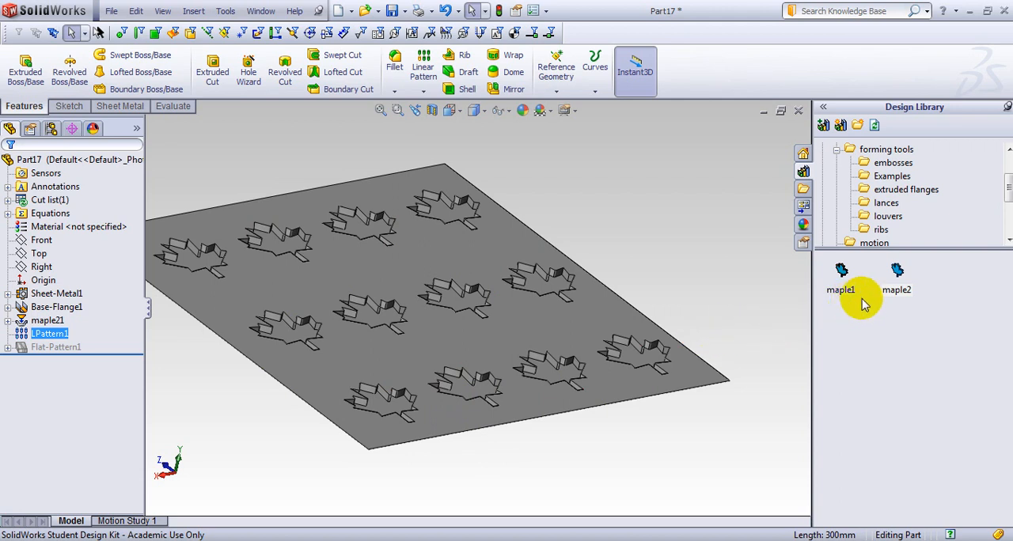
pyautogui.click(898, 281)
pyautogui.doubleClick(898, 280)
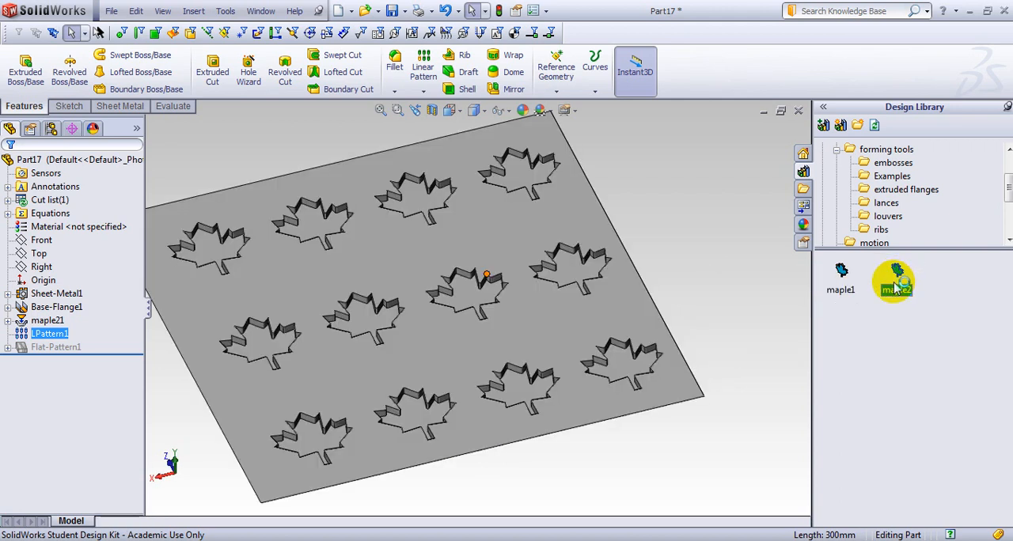
pyautogui.click(49, 282)
pyautogui.click(35, 270)
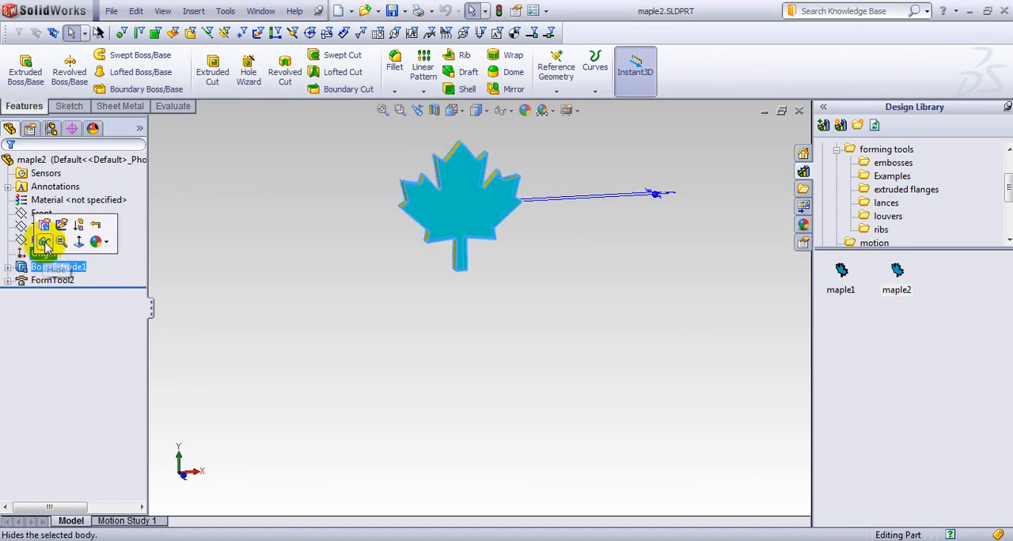
pyautogui.click(40, 236)
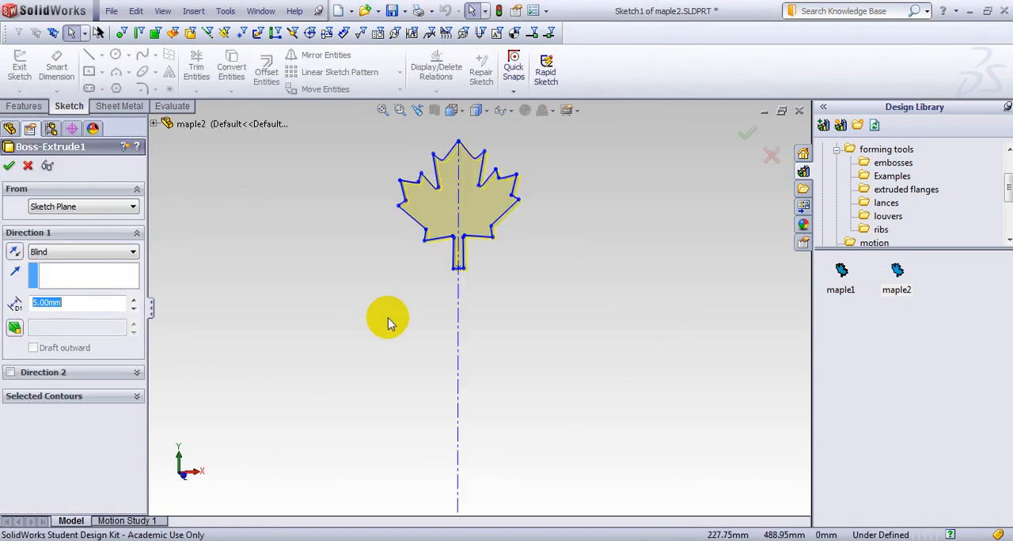
pyautogui.click(69, 302)
pyautogui.write('15')
pyautogui.press('Return')
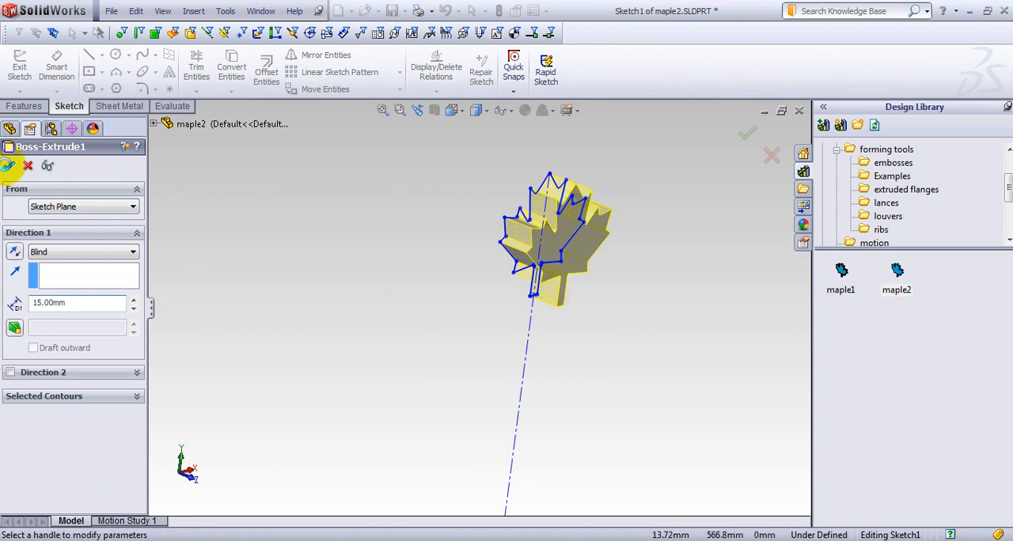
pyautogui.click(7, 165)
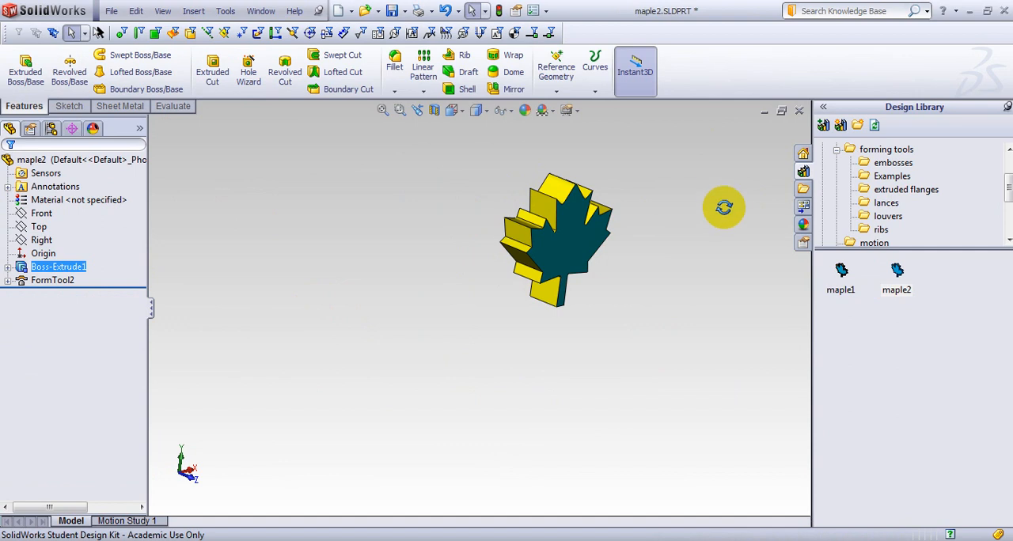
# Close the maple2 forming tool with its changes saved and return to the sheet metal part.
pyautogui.moveTo(724, 208); pyautogui.dragTo(798, 131, button='middle')
pyautogui.click(798, 112)
pyautogui.click(480, 296)
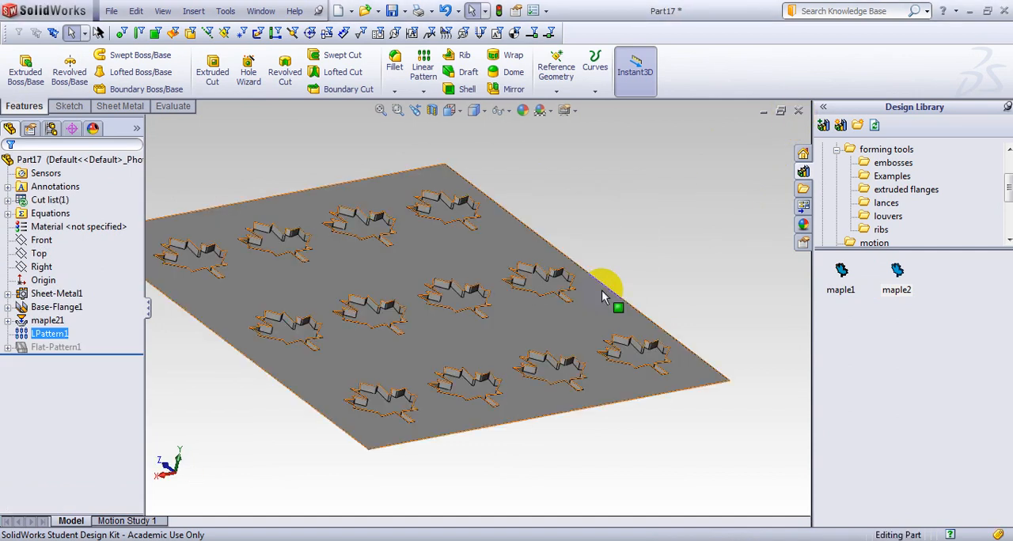
pyautogui.click(191, 401)
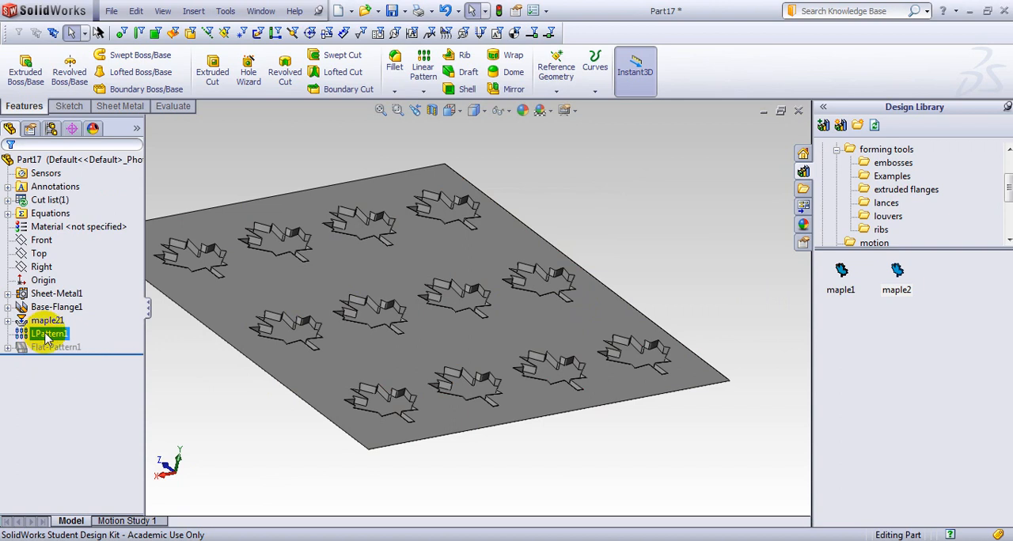
# Delete the linear pattern and the original maple leaf form feature from the base flange.
pyautogui.rightClick(45, 335)
pyautogui.click(84, 400)
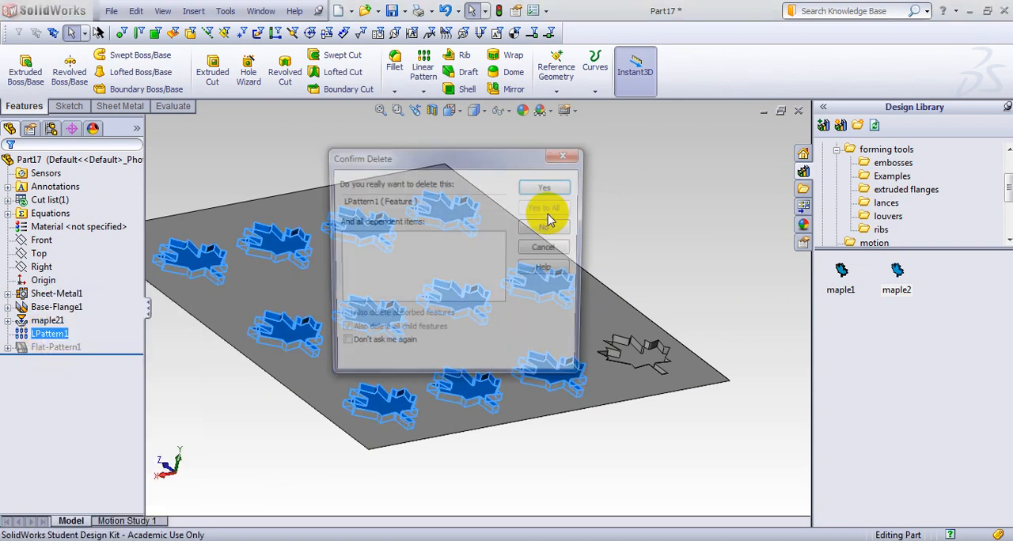
pyautogui.click(554, 187)
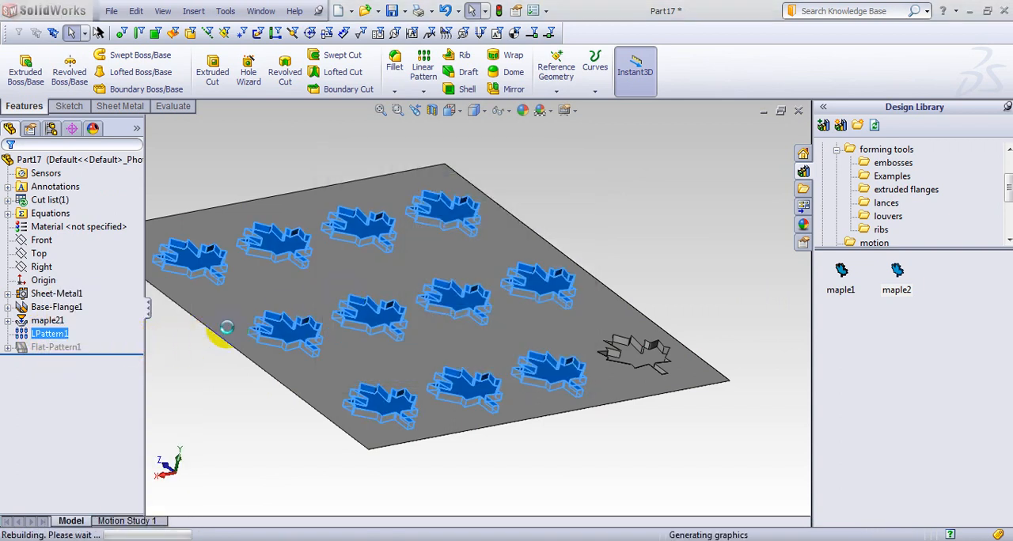
pyautogui.rightClick(47, 320)
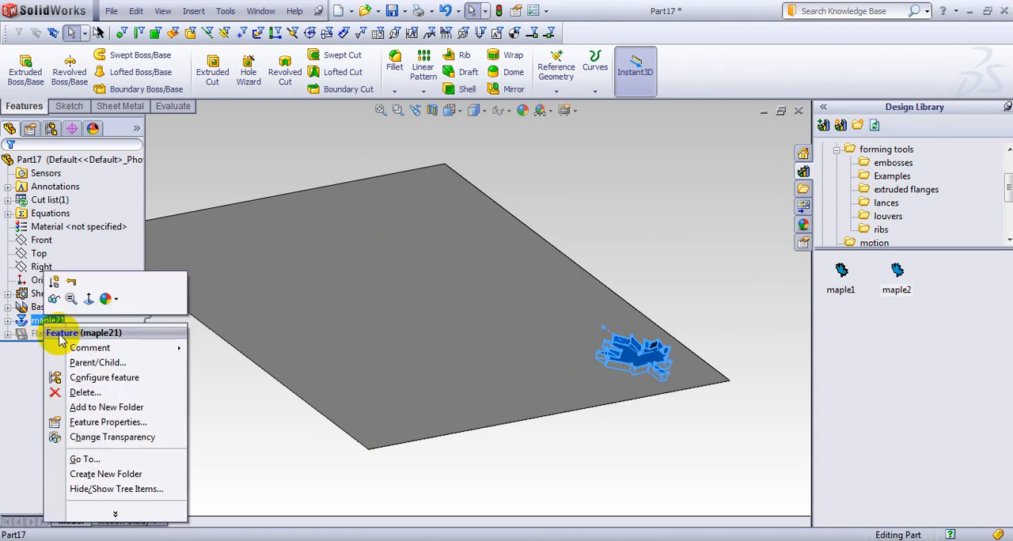
pyautogui.click(85, 393)
pyautogui.click(545, 189)
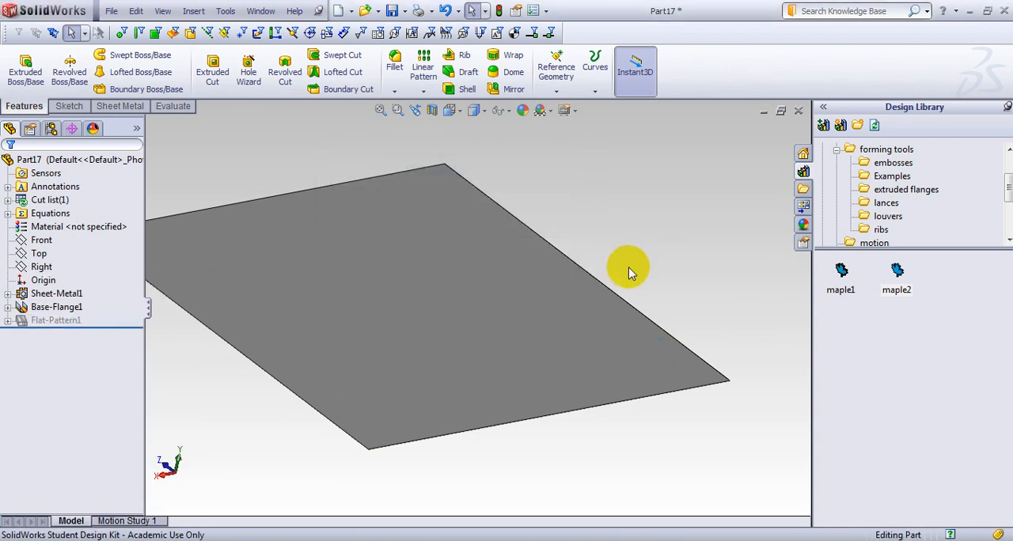
# Place the updated maple2 forming tool on the base flange near the corner where the deleted leaf was.
pyautogui.moveTo(896, 273); pyautogui.dragTo(617, 343)
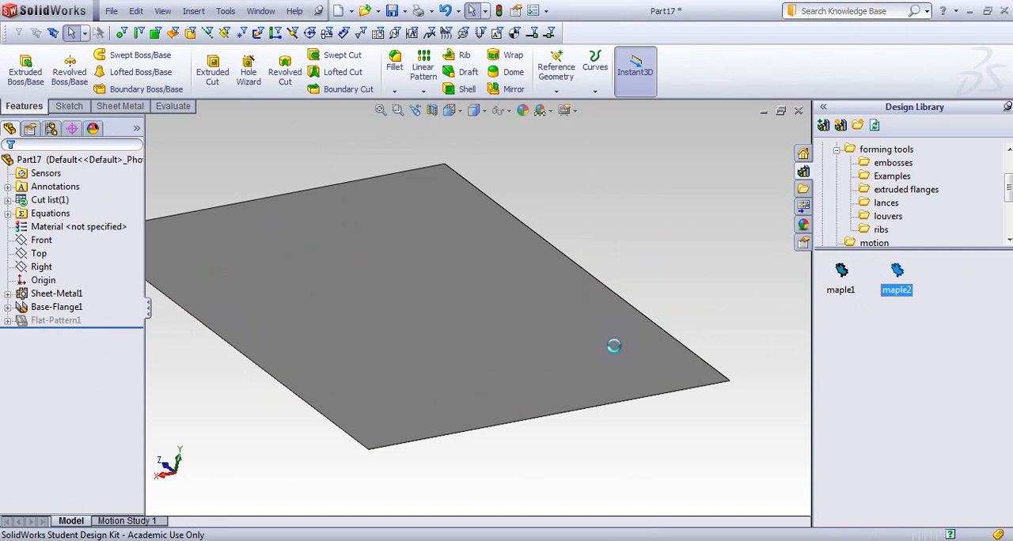
pyautogui.click(650, 205)
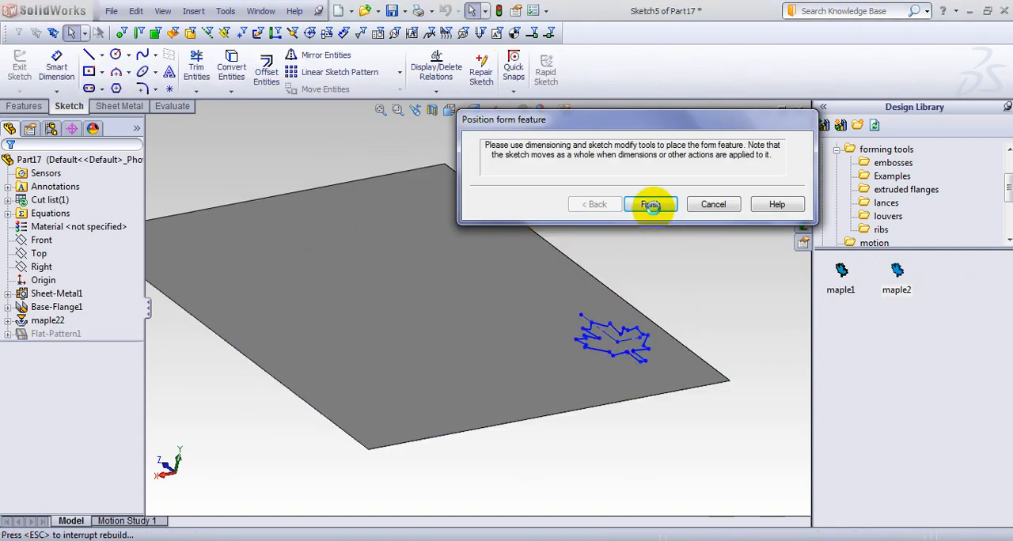
pyautogui.moveTo(658, 391); pyautogui.dragTo(608, 397, button='middle')
pyautogui.scroll(-4, 630, 358)
pyautogui.scroll(3, 609, 397)
pyautogui.moveTo(486, 397); pyautogui.dragTo(477, 400, button='middle')
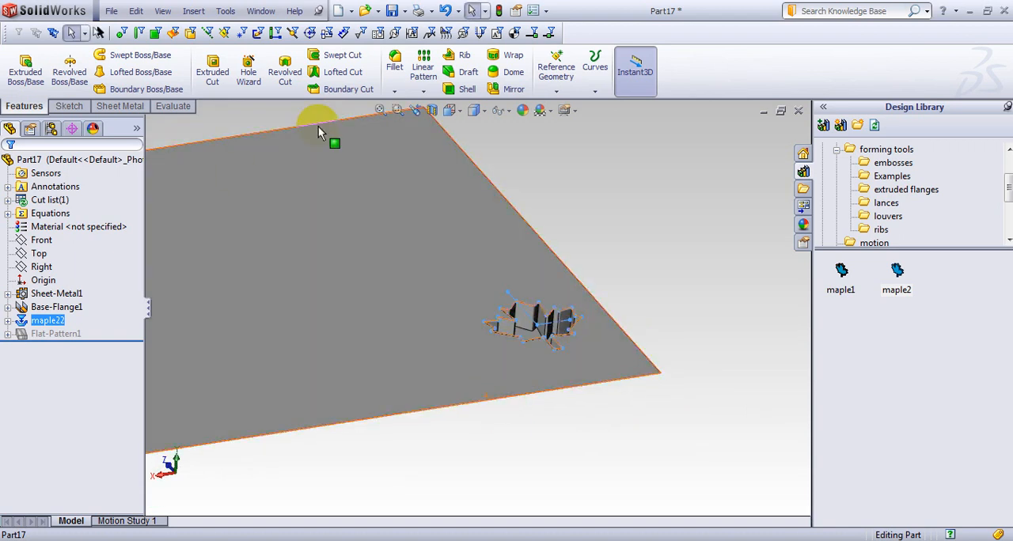
# Linearly pattern the new leaf across the flange along two perpendicular edges: 4 instances at 70 mm and 3 at 100 mm, reversing both directions.
pyautogui.click(423, 91)
pyautogui.click(438, 106)
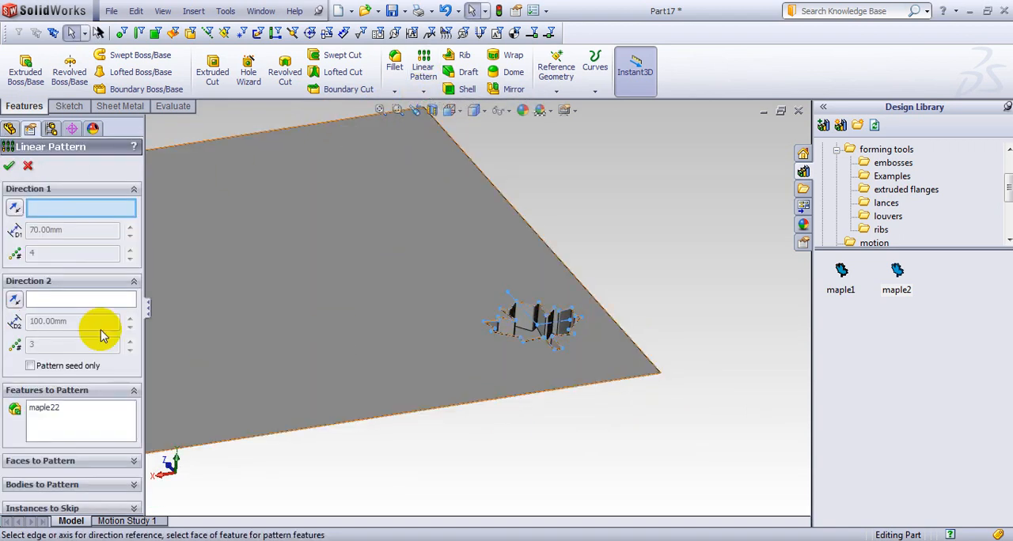
pyautogui.click(307, 428)
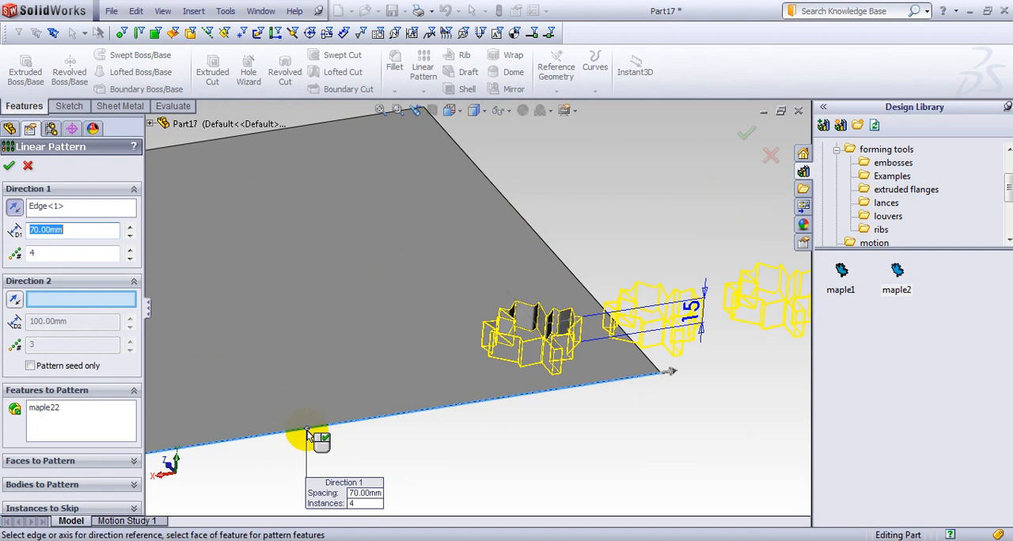
pyautogui.click(18, 214)
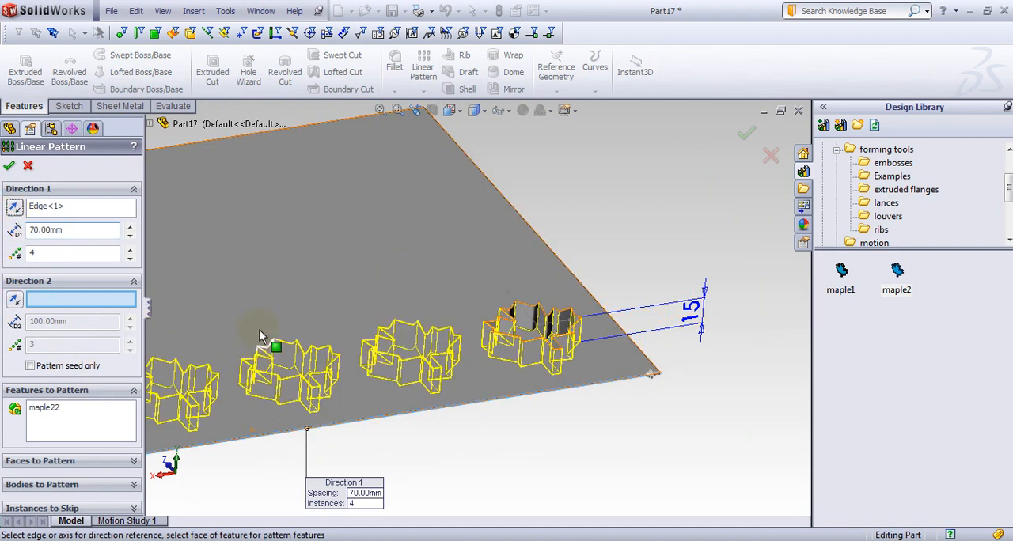
pyautogui.scroll(3, 262, 333)
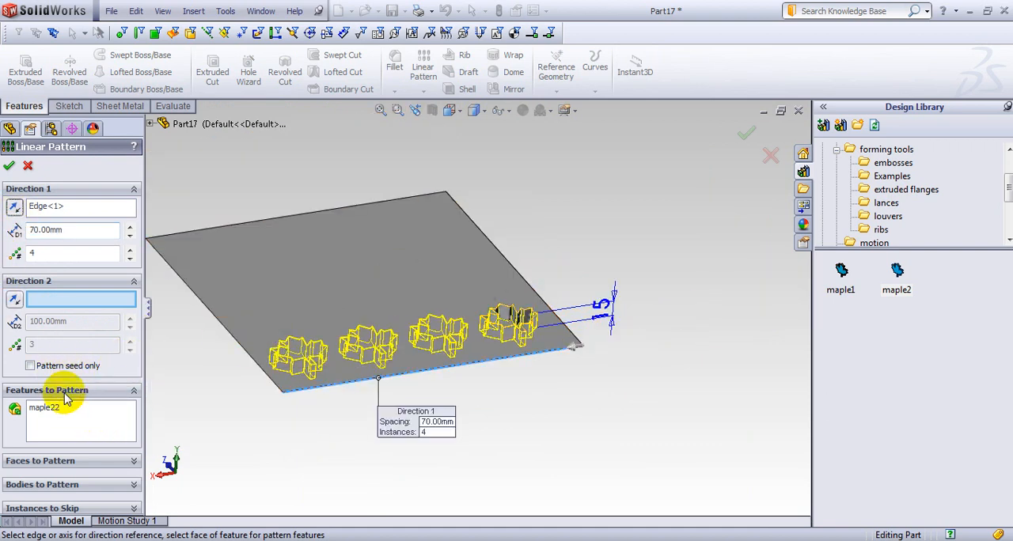
pyautogui.click(207, 314)
pyautogui.click(12, 301)
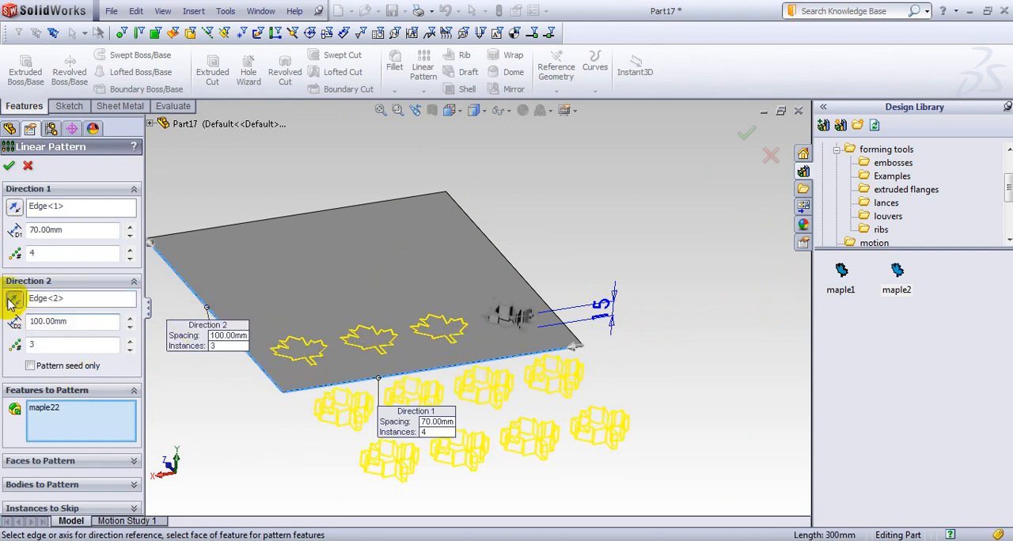
pyautogui.click(8, 166)
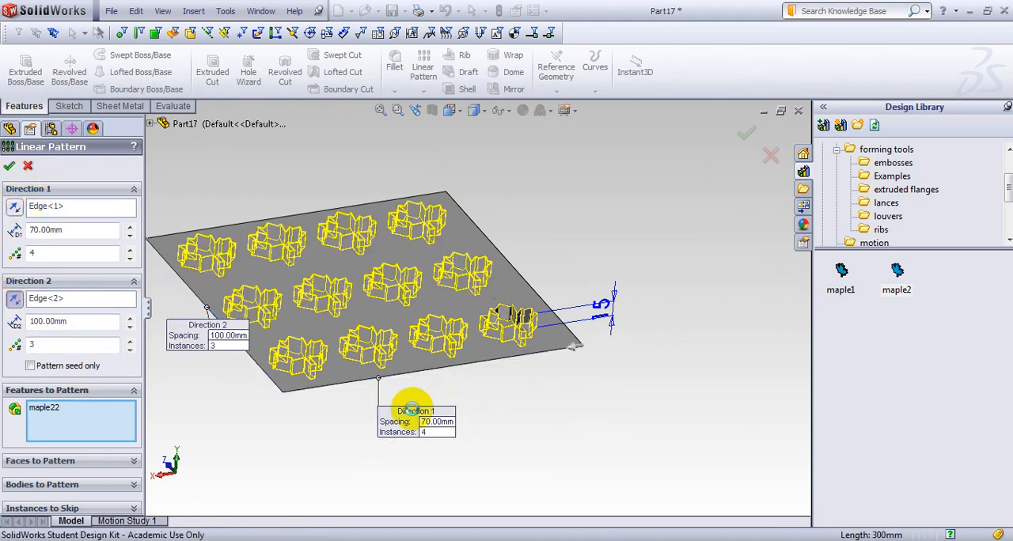
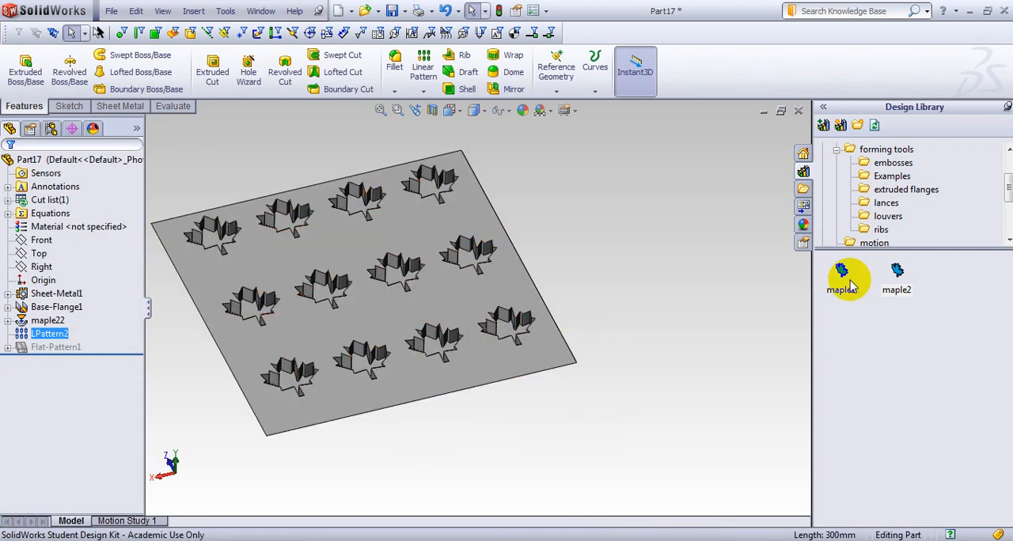
# Place the maple1 forming tool on the base flange between two large leaves near the side edge.
pyautogui.moveTo(845, 283); pyautogui.dragTo(515, 289)
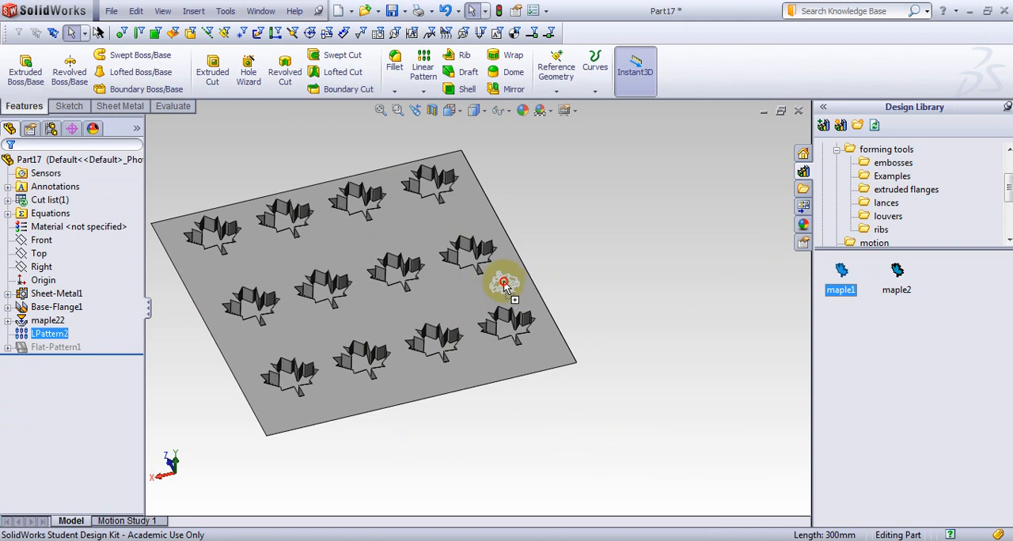
pyautogui.moveTo(503, 280); pyautogui.dragTo(504, 281)
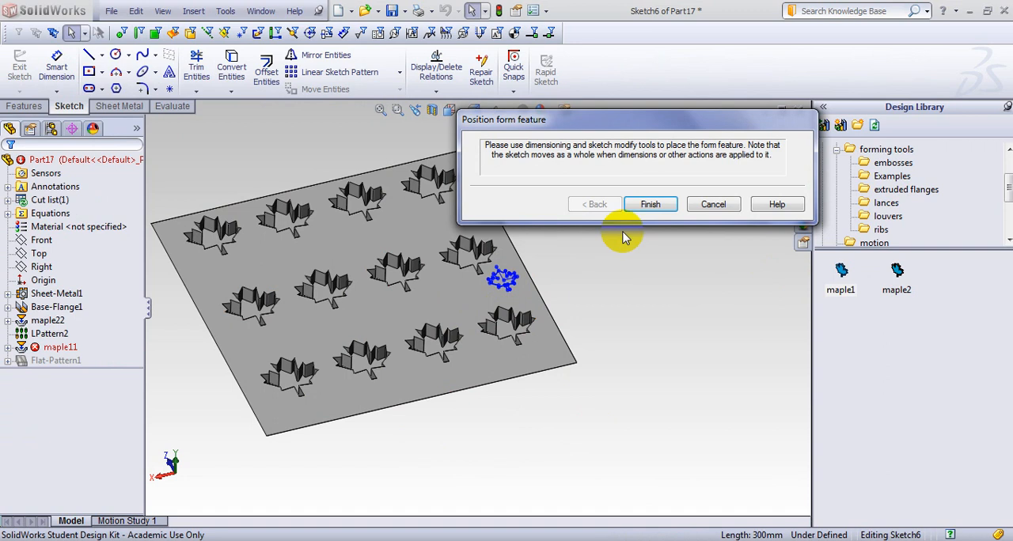
pyautogui.click(647, 205)
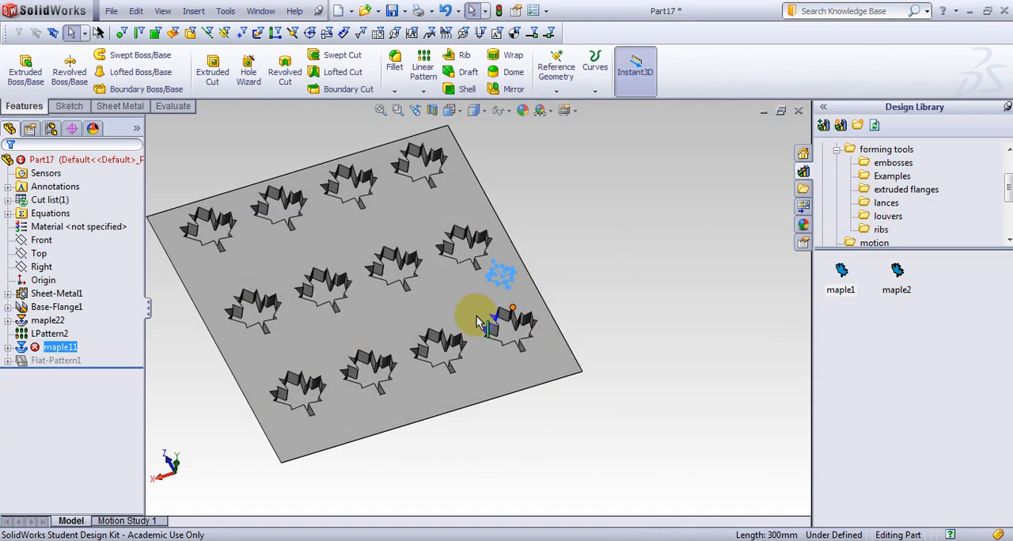
# Edit Sheet-Metal1 and set a new overridden sheet thickness for the part.
pyautogui.scroll(-4, 498, 284)
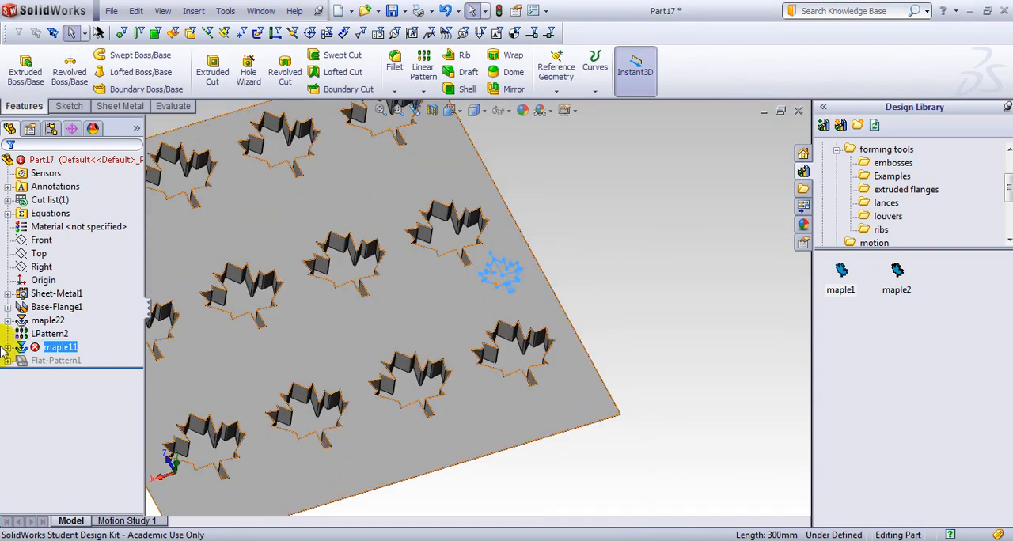
pyautogui.moveTo(51, 353)
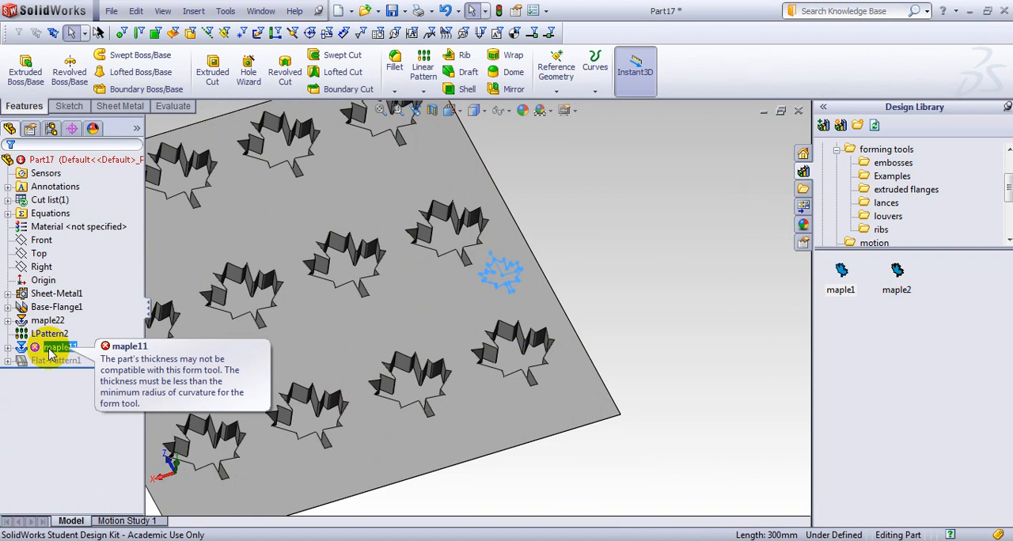
pyautogui.click(57, 303)
pyautogui.click(71, 255)
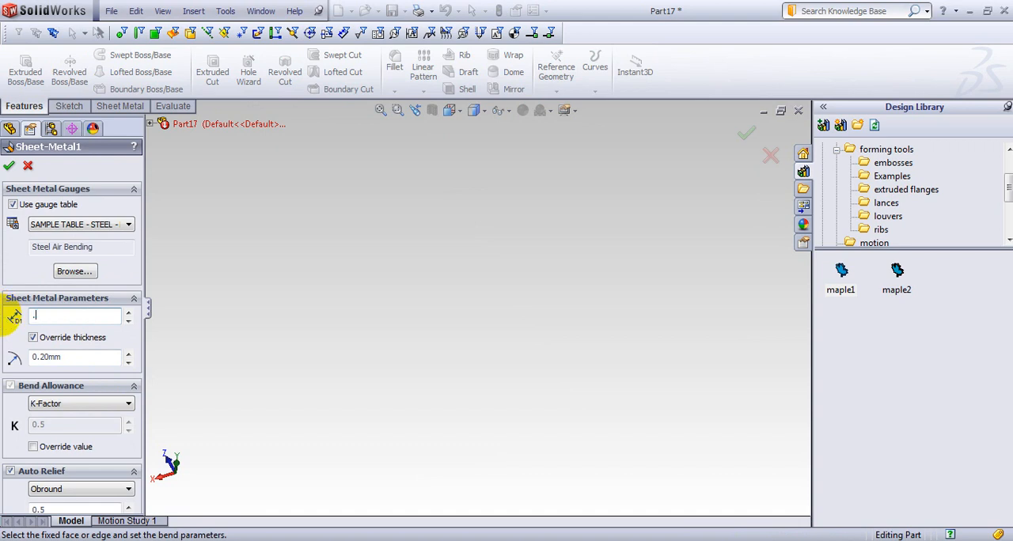
pyautogui.click(9, 167)
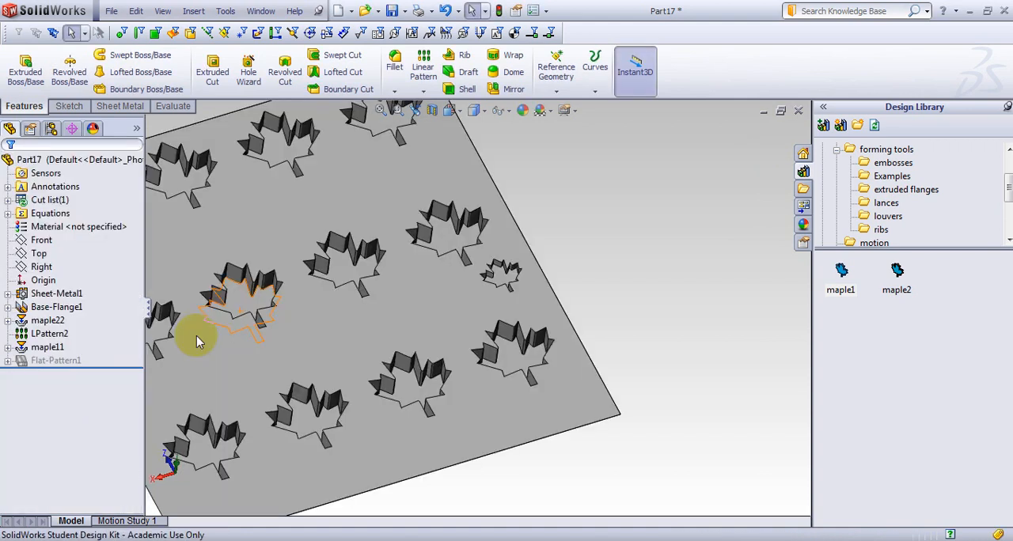
# Delete the small maple11 form feature together with its dependent sketch.
pyautogui.scroll(-4, 507, 290)
pyautogui.scroll(-3, 507, 290)
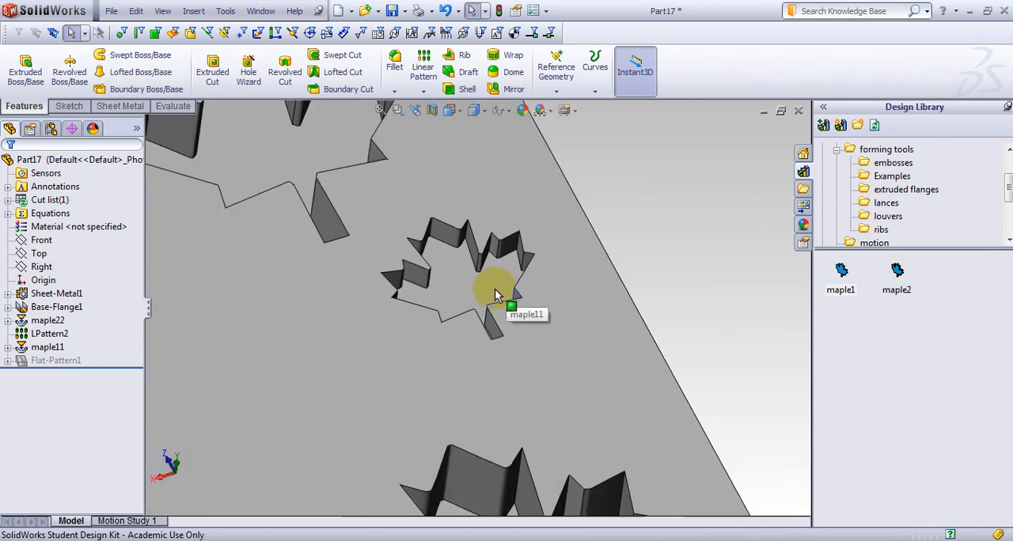
pyautogui.scroll(7, 494, 289)
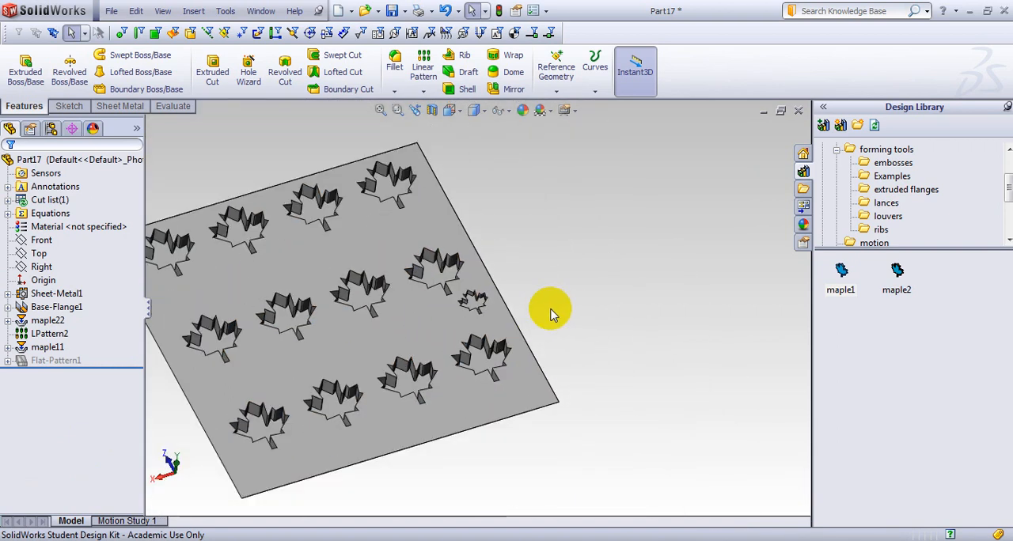
pyautogui.click(423, 92)
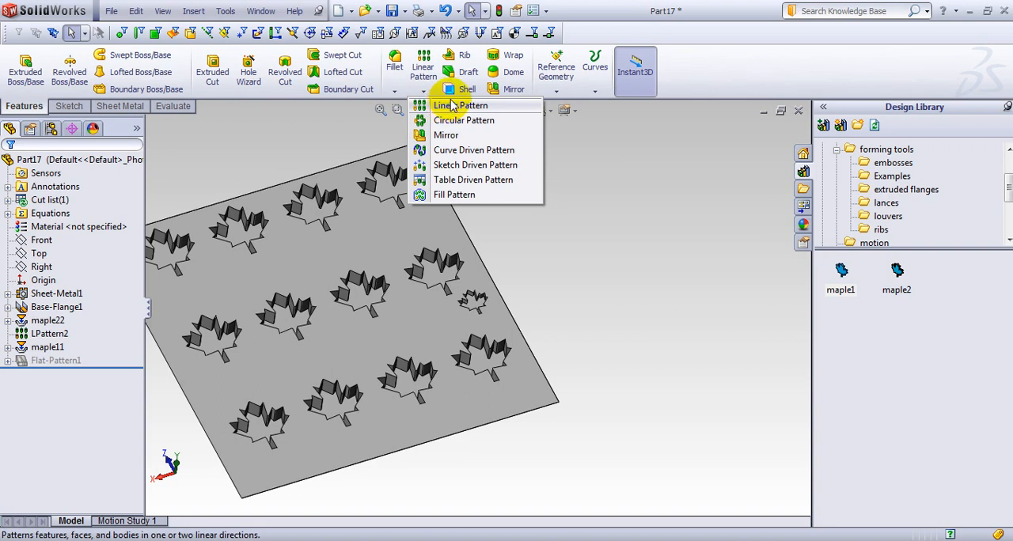
pyautogui.click(47, 346)
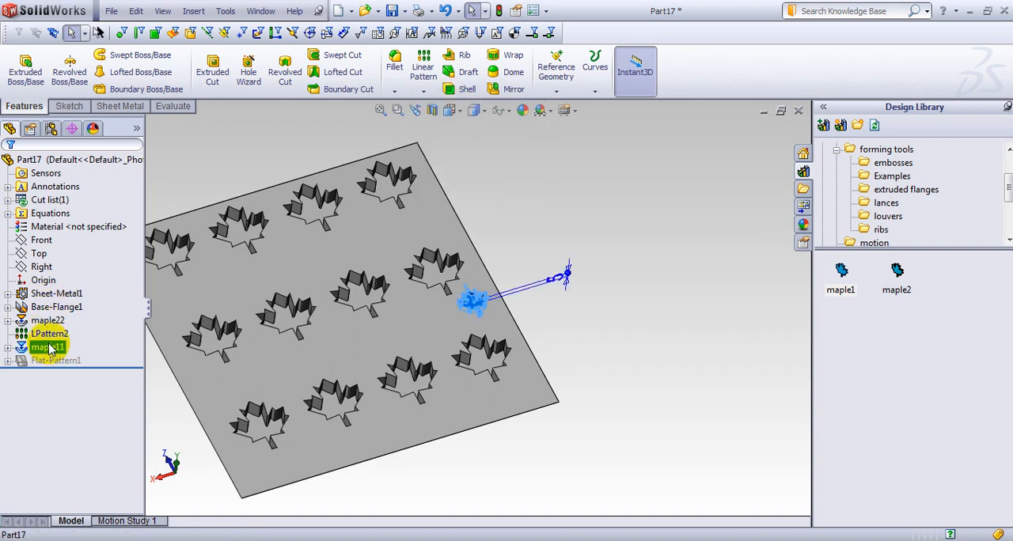
pyautogui.rightClick(48, 346)
pyautogui.click(79, 413)
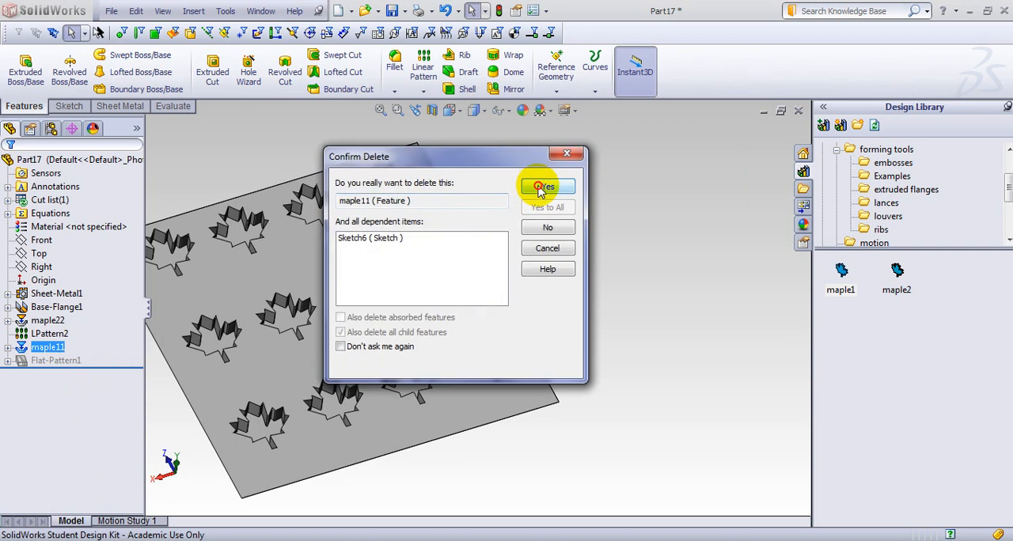
pyautogui.click(545, 186)
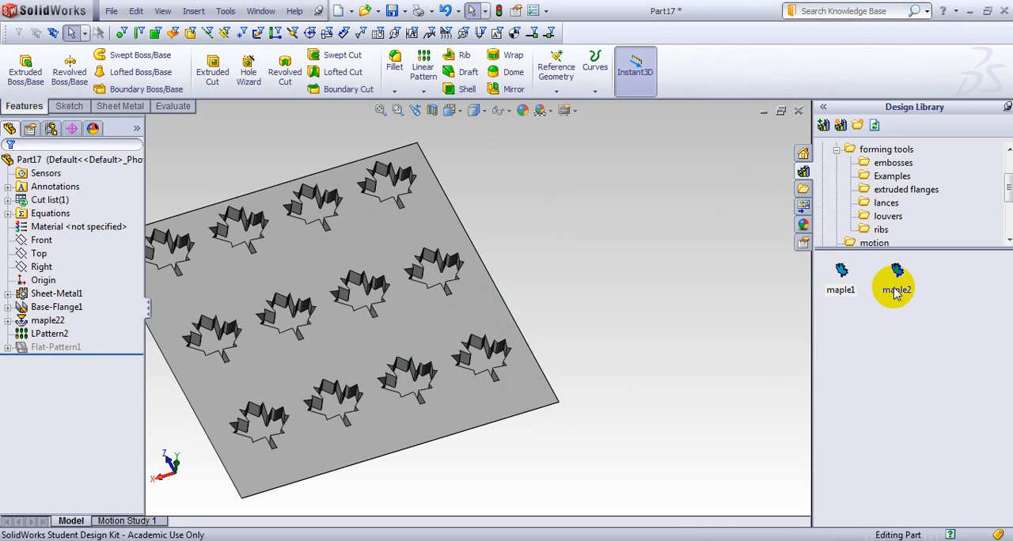
# Place the maple1 forming tool on the base flange close to the corner beside the large seed leaf.
pyautogui.moveTo(896, 278); pyautogui.dragTo(520, 385)
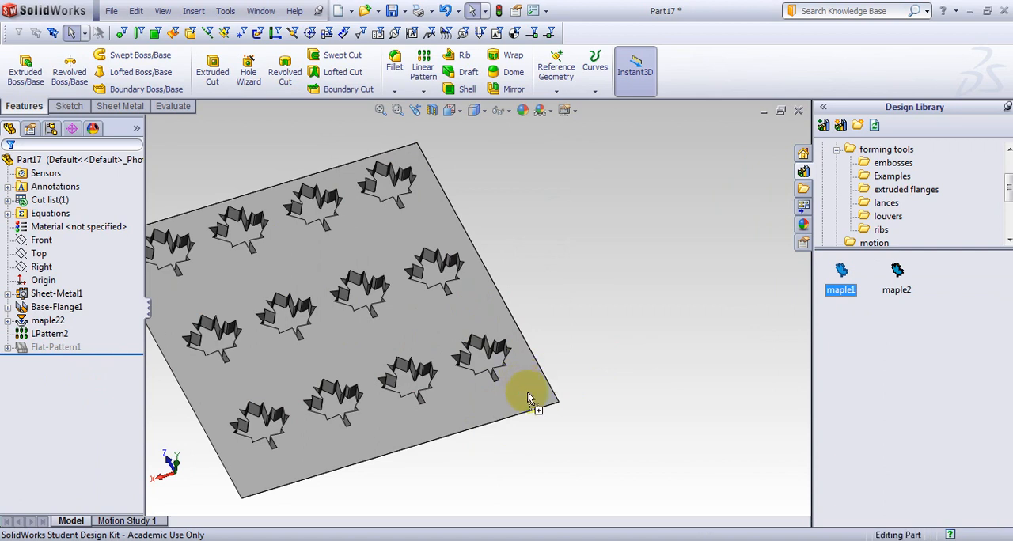
pyautogui.moveTo(530, 398); pyautogui.dragTo(524, 402)
pyautogui.click(651, 205)
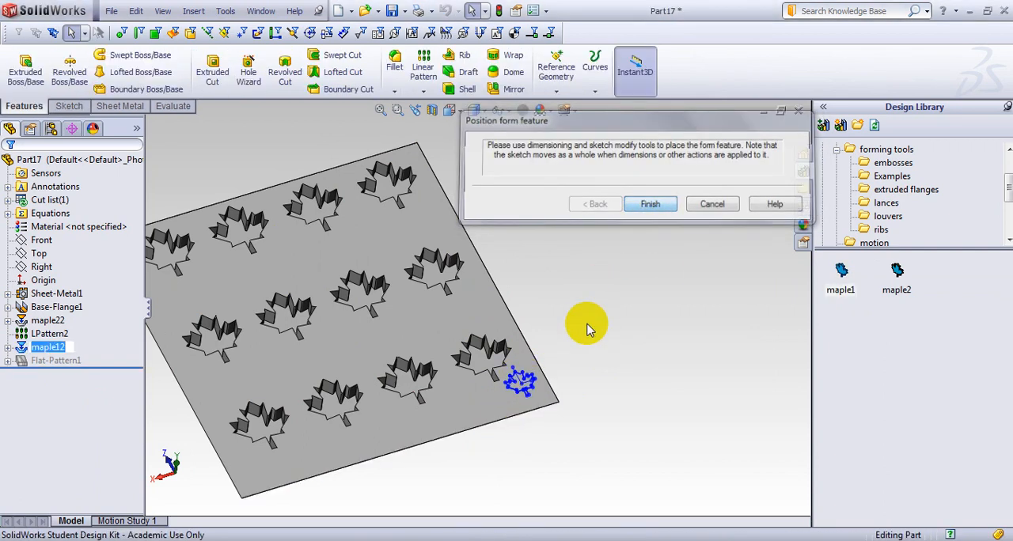
# Start a linear pattern of the small maple12 leaf along the flange edge below it, with 5 instances in Direction 1.
pyautogui.scroll(-2, 546, 392)
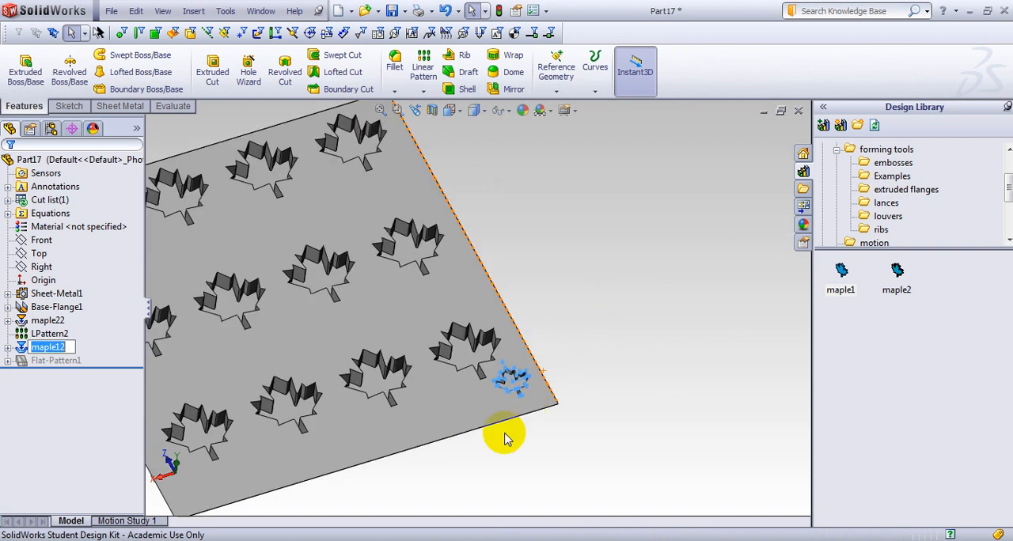
pyautogui.click(422, 92)
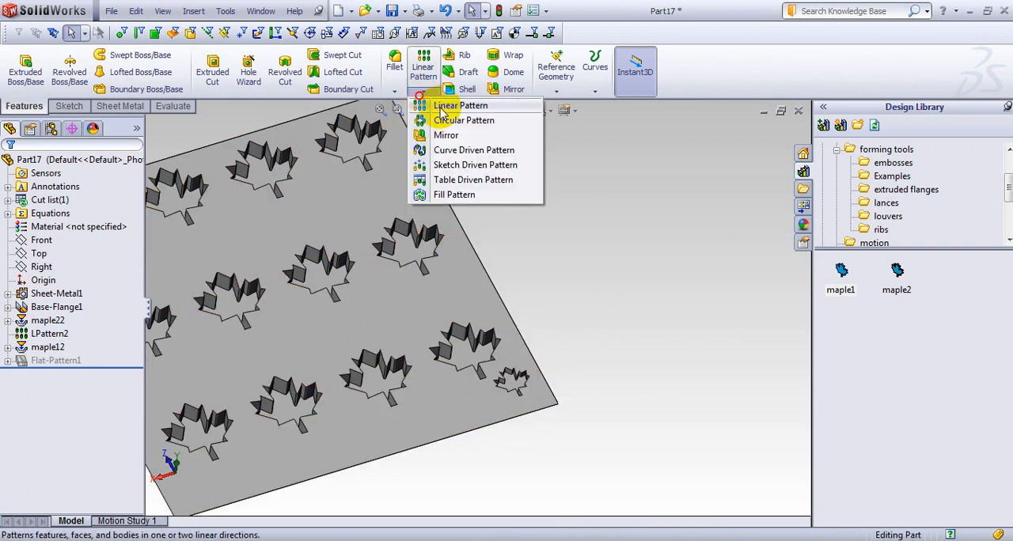
pyautogui.click(441, 109)
pyautogui.scroll(3, 420, 435)
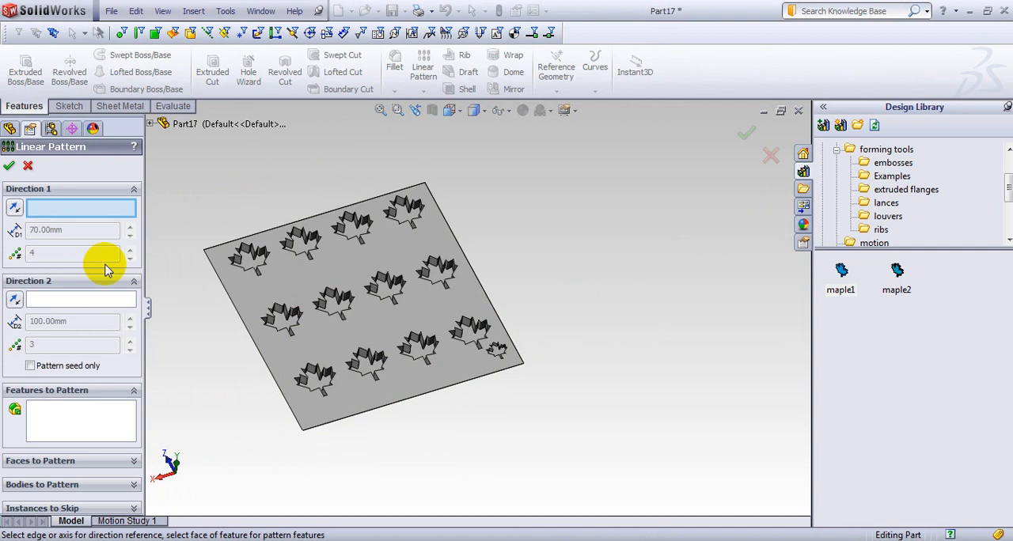
pyautogui.scroll(-3, 443, 372)
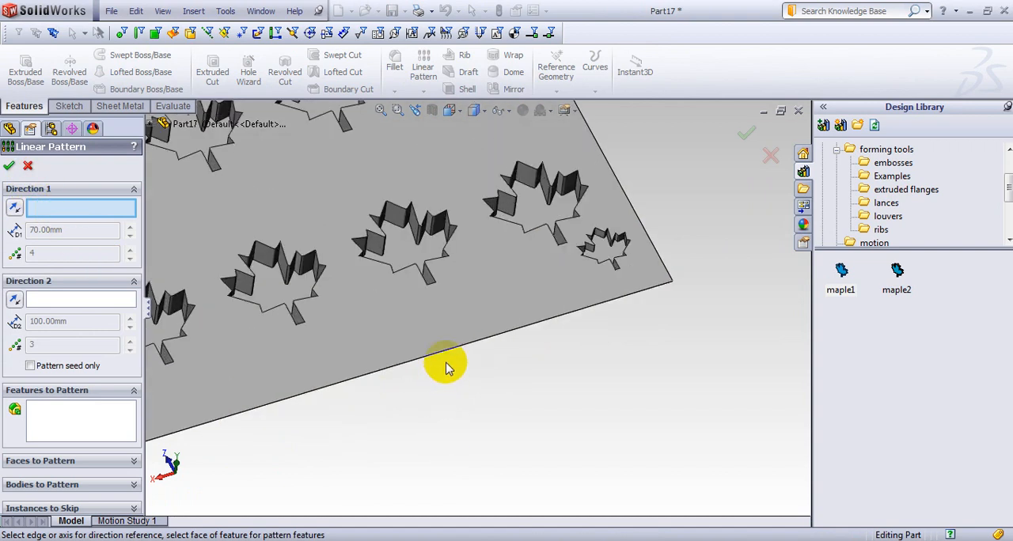
pyautogui.click(452, 354)
pyautogui.scroll(3, 175, 386)
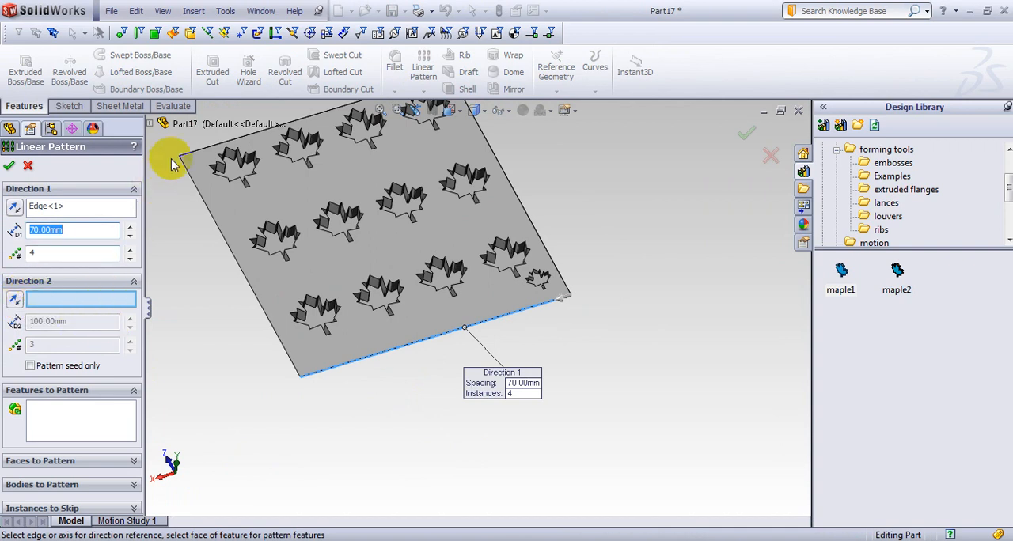
pyautogui.click(150, 124)
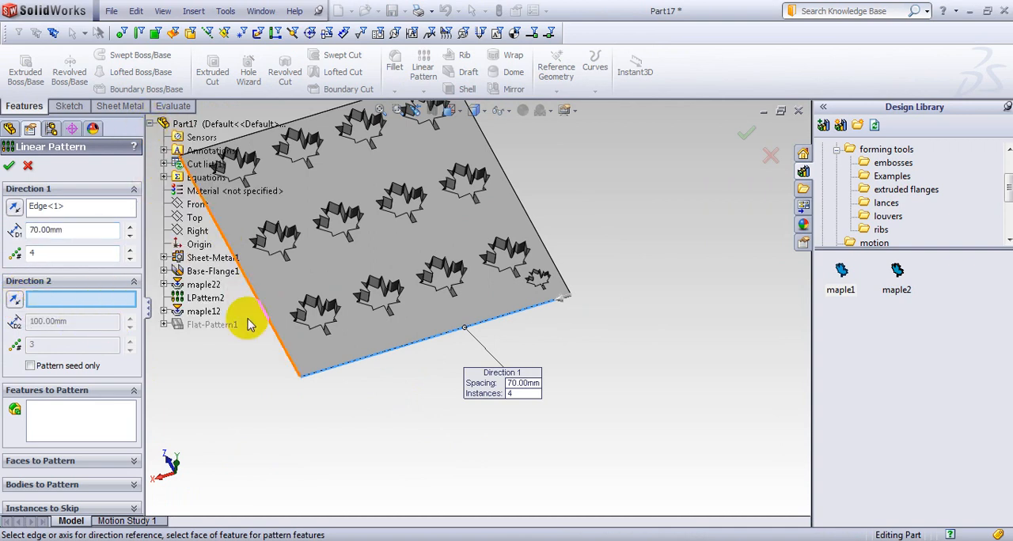
pyautogui.click(218, 314)
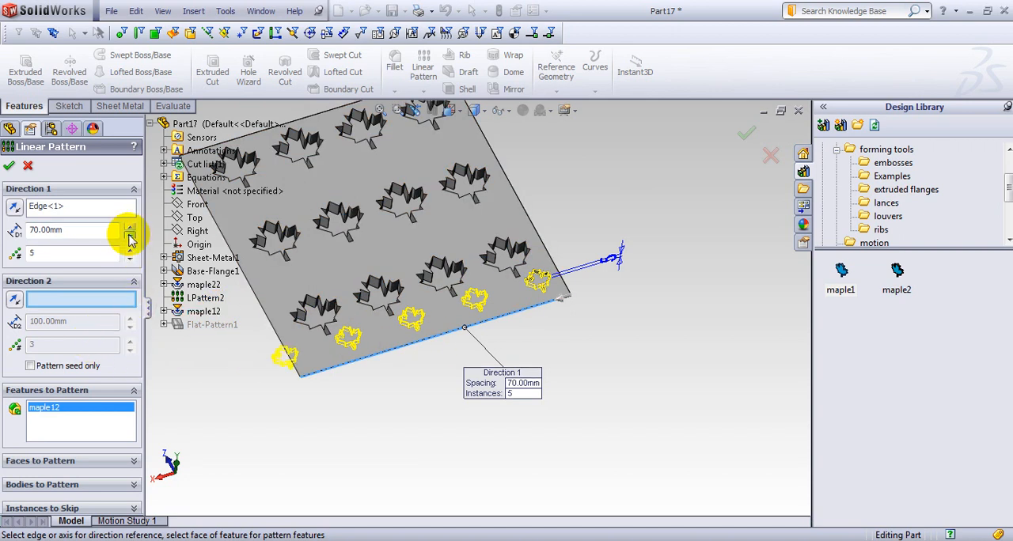
# Set Direction 1 of the small leaf pattern to 50 mm spacing and 6 instances.
pyautogui.click(129, 235)
pyautogui.click(129, 236)
pyautogui.click(130, 236)
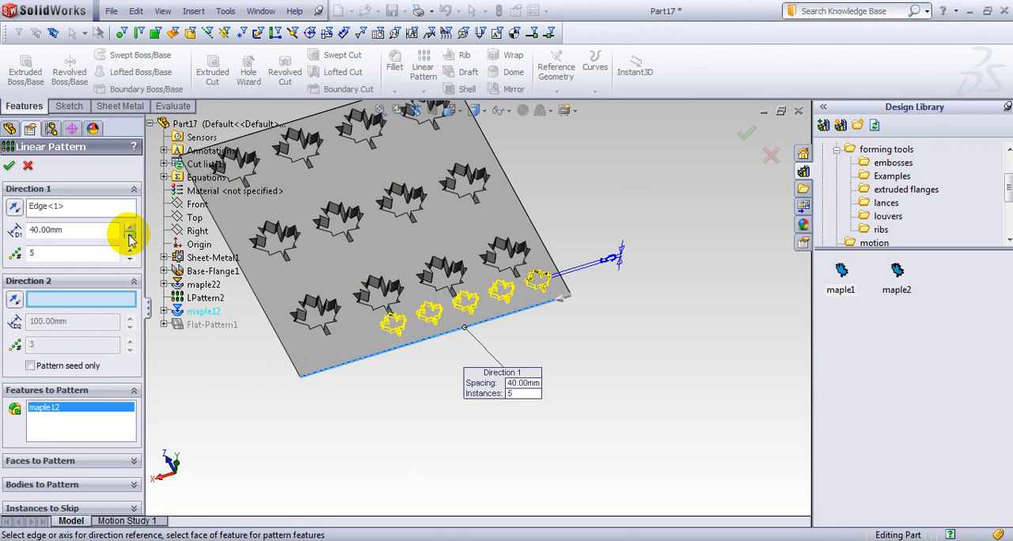
pyautogui.click(130, 227)
pyautogui.click(130, 228)
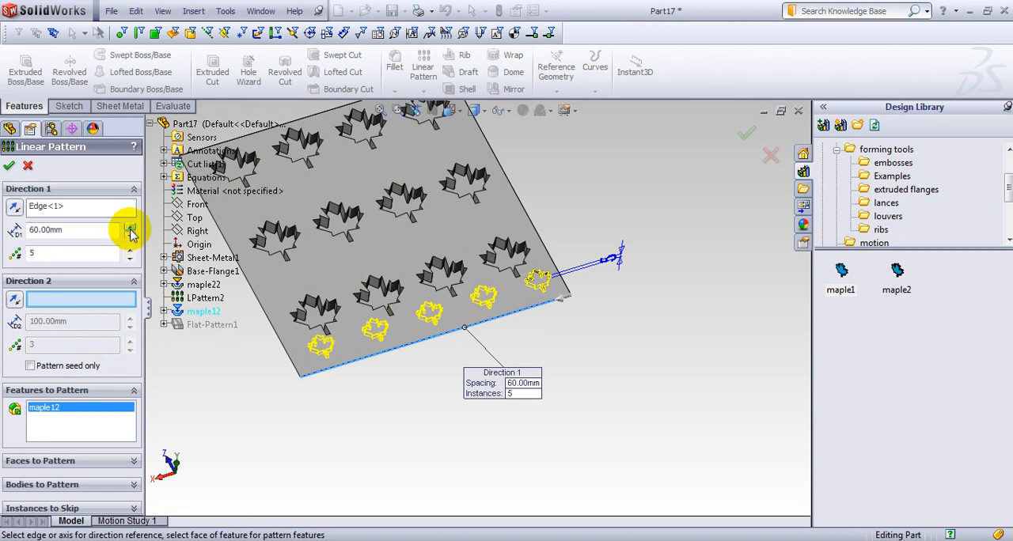
pyautogui.moveTo(378, 404); pyautogui.dragTo(358, 336, button='middle')
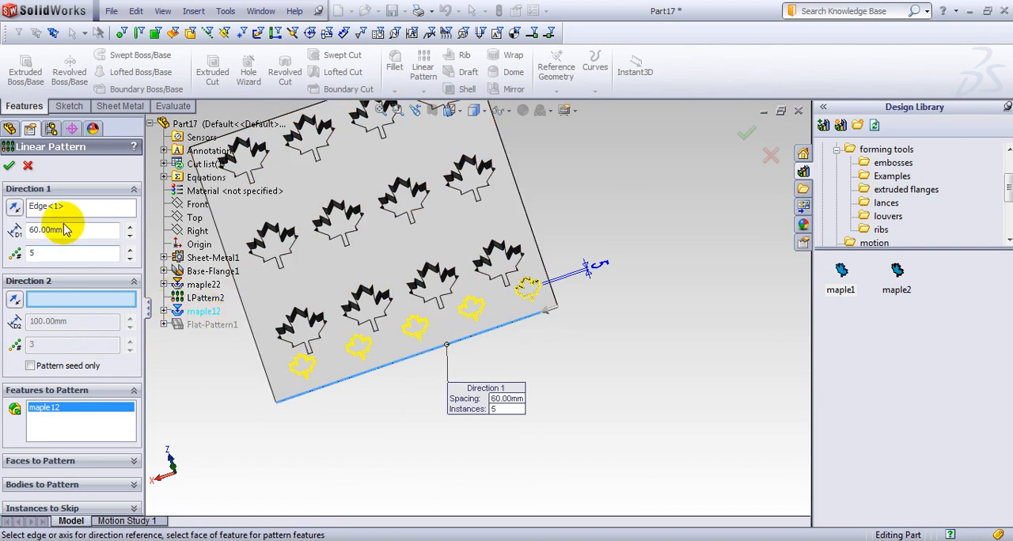
pyautogui.click(130, 226)
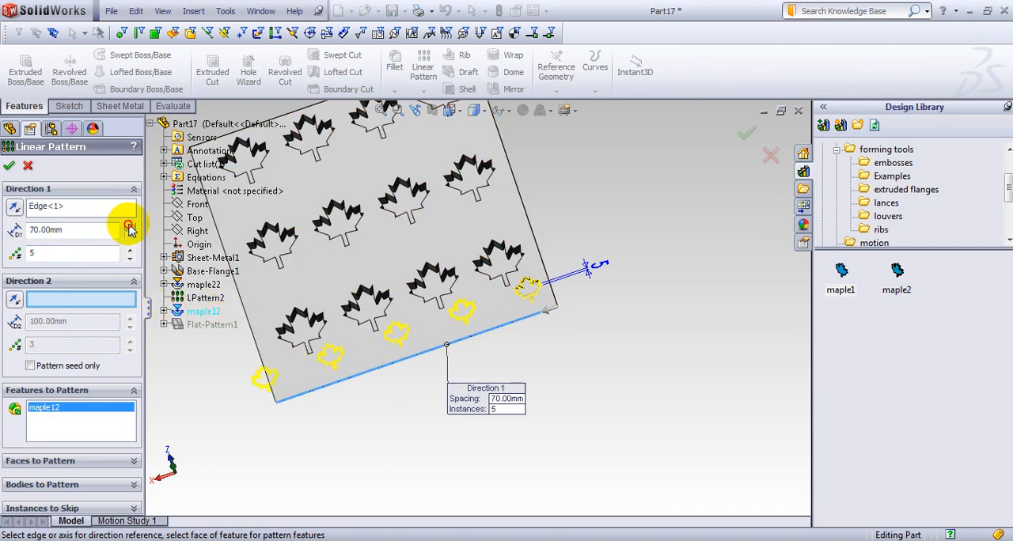
pyautogui.click(130, 236)
pyautogui.click(131, 237)
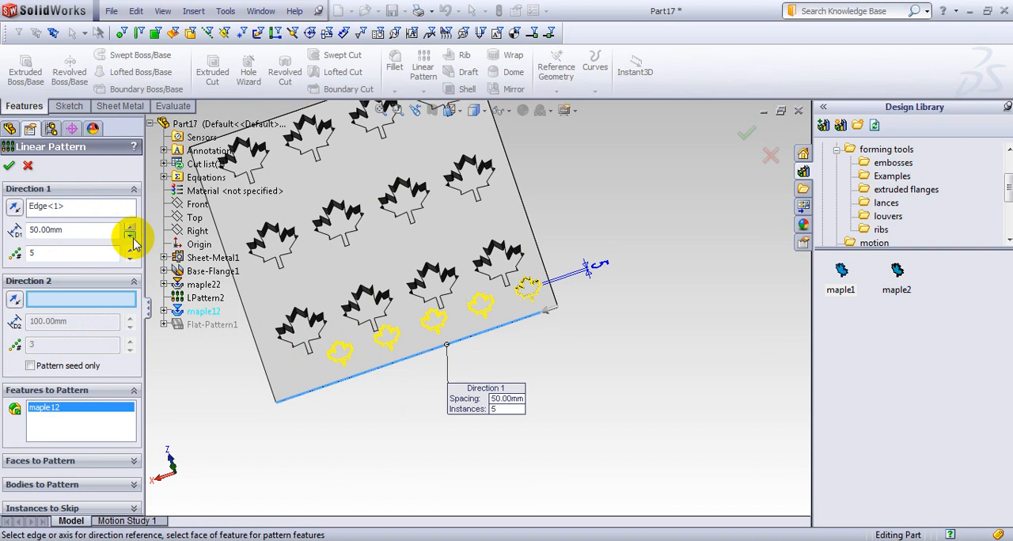
pyautogui.moveTo(385, 344); pyautogui.dragTo(428, 385, button='middle')
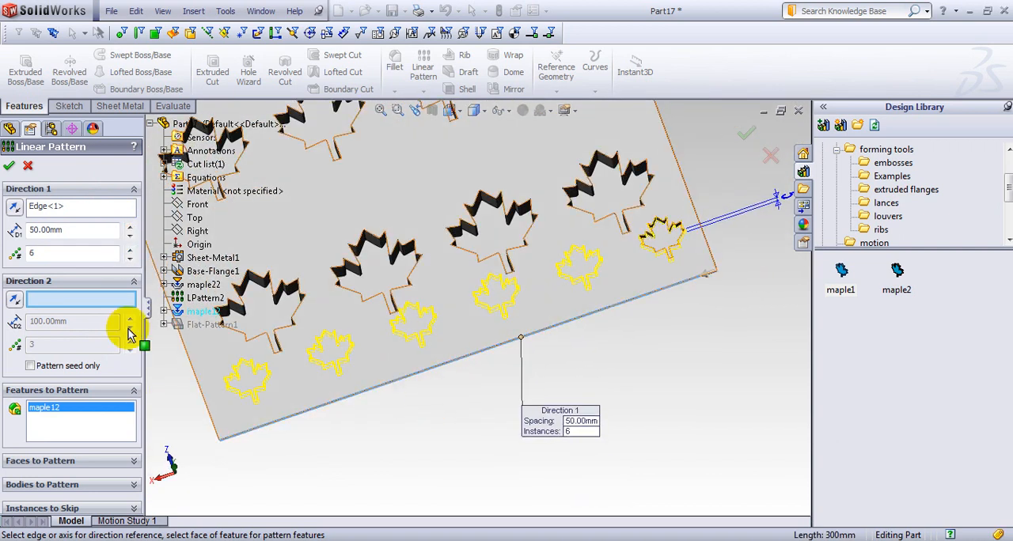
# Add the adjacent perpendicular flange edge as Direction 2 with 3 instances at 100 mm and complete the small leaf pattern.
pyautogui.click(190, 363)
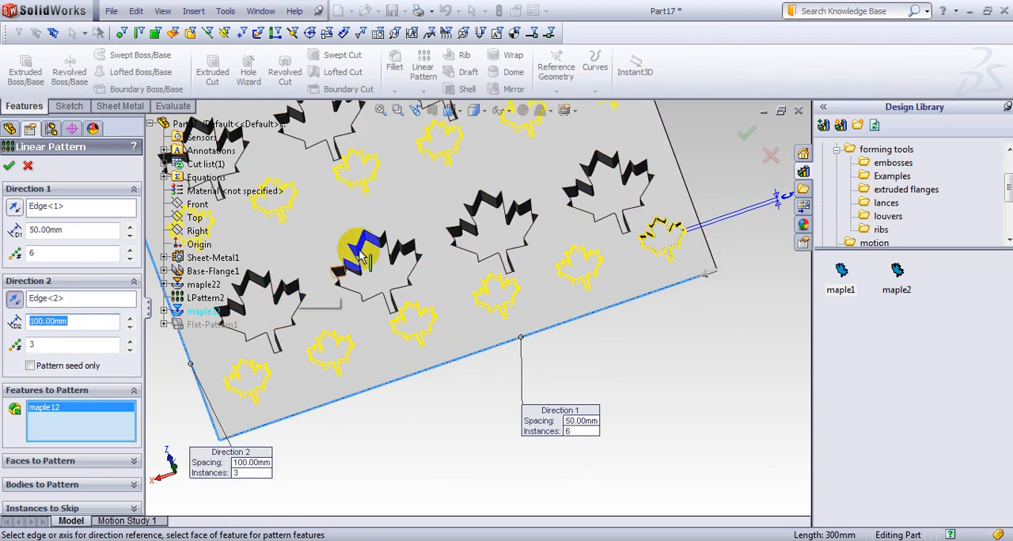
pyautogui.moveTo(350, 244); pyautogui.dragTo(365, 204, button='middle')
pyautogui.click(8, 166)
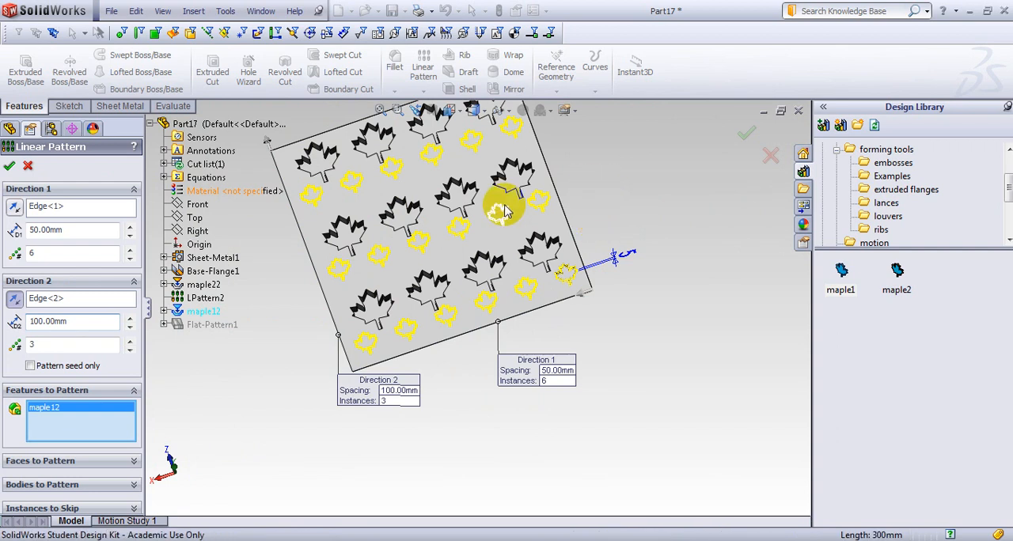
pyautogui.click(10, 165)
pyautogui.moveTo(271, 264); pyautogui.dragTo(463, 227, button='middle')
pyautogui.scroll(-5, 462, 227)
pyautogui.scroll(4, 482, 242)
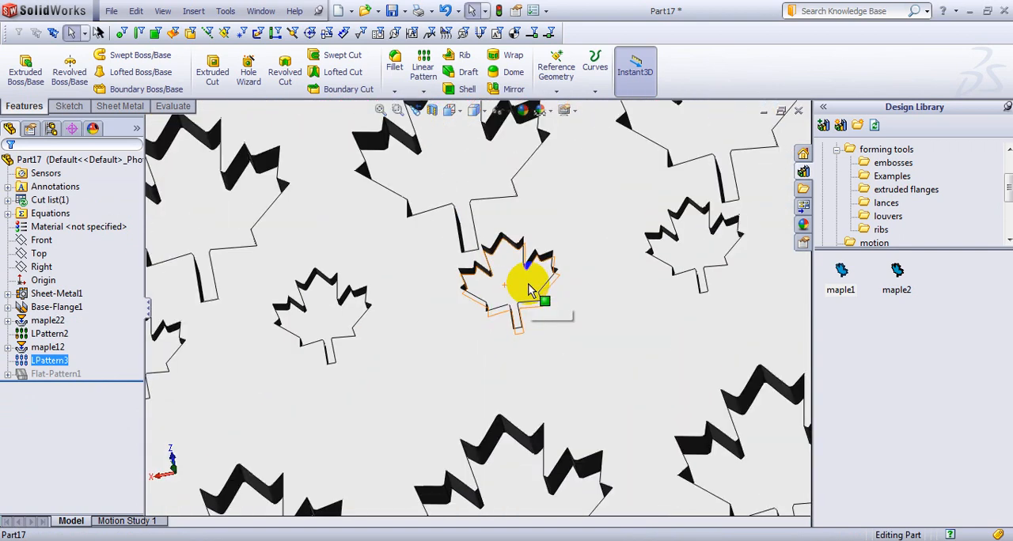
pyautogui.scroll(3, 622, 294)
pyautogui.moveTo(622, 293)
pyautogui.mouseDown(button='middle')
pyautogui.moveTo(662, 219)
pyautogui.moveTo(652, 237)
pyautogui.moveTo(651, 228)
pyautogui.moveTo(683, 235)
pyautogui.moveTo(685, 260)
pyautogui.mouseUp(button='middle')
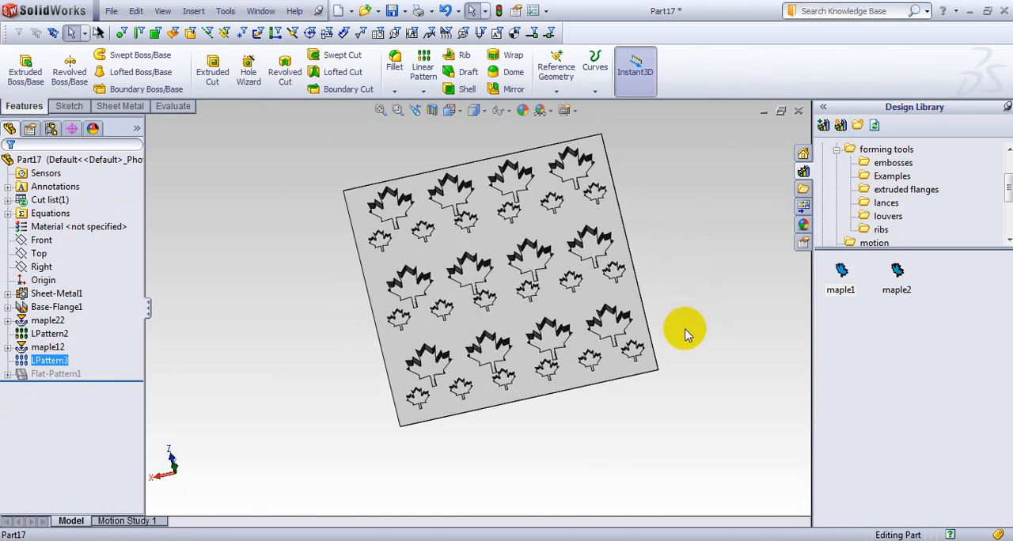
# Edit the small maple12 leaf pattern and set its Direction 2 spacing to 93 mm.
pyautogui.keyDown('ctrl'); pyautogui.click(59, 374); pyautogui.keyUp('ctrl')
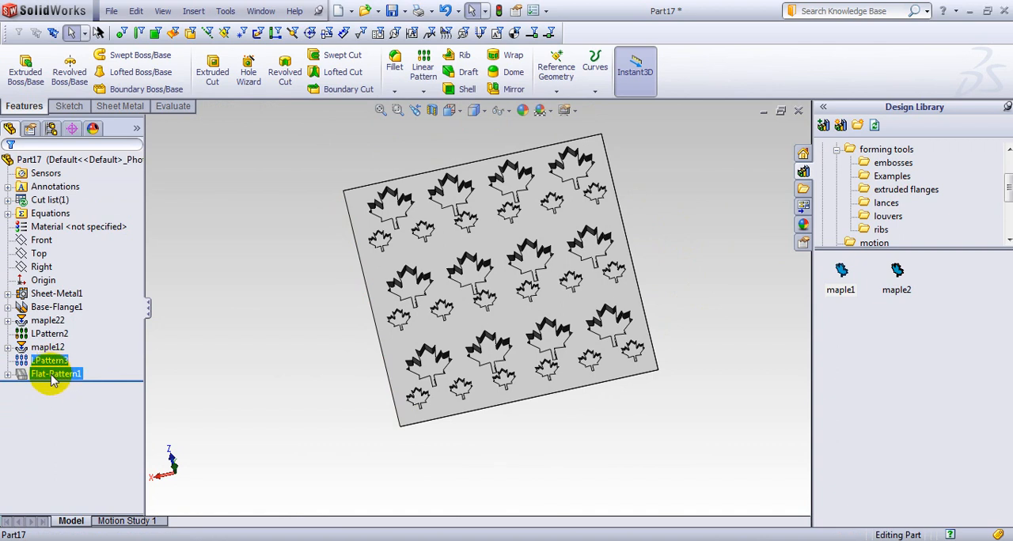
pyautogui.click(49, 362)
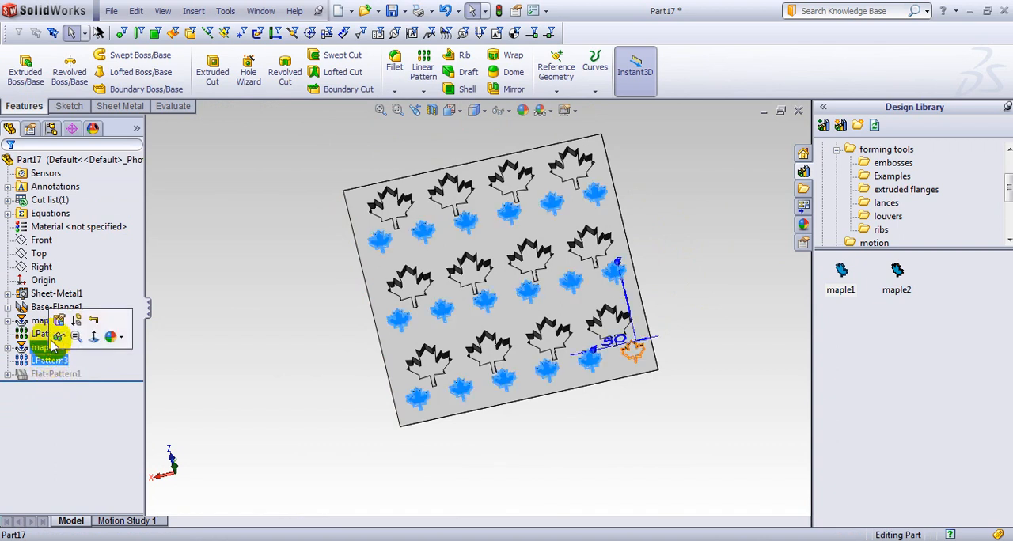
pyautogui.click(58, 319)
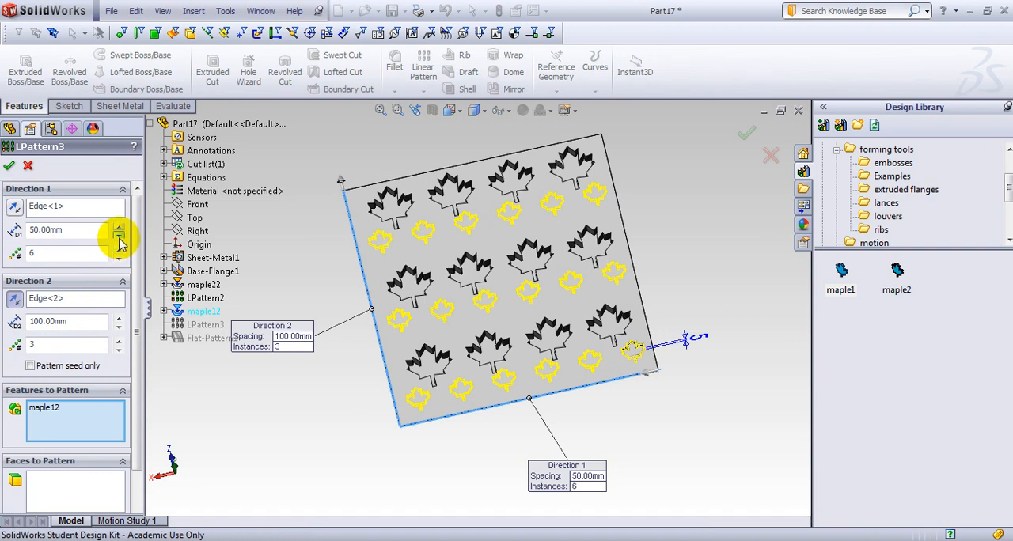
pyautogui.click(118, 326)
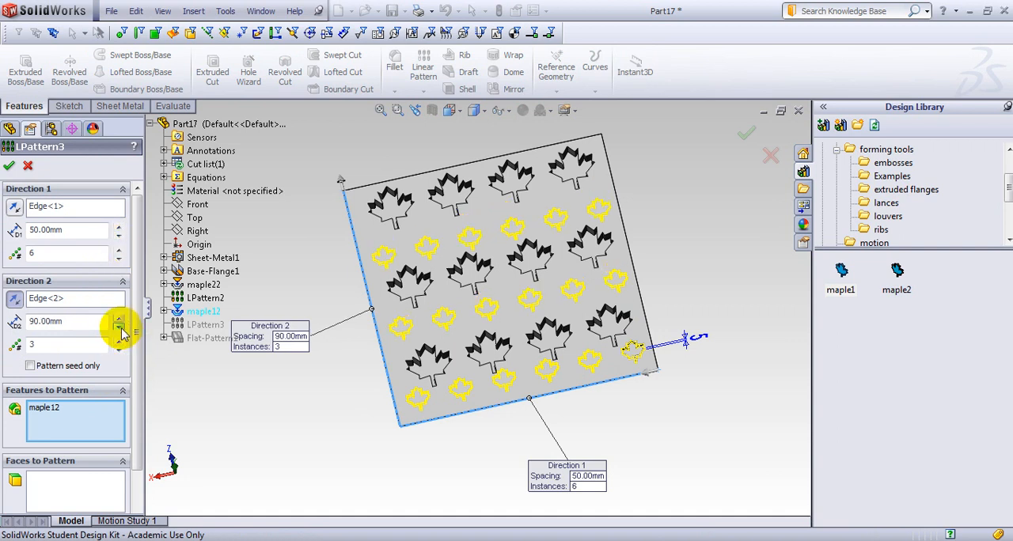
pyautogui.moveTo(86, 323); pyautogui.dragTo(18, 326)
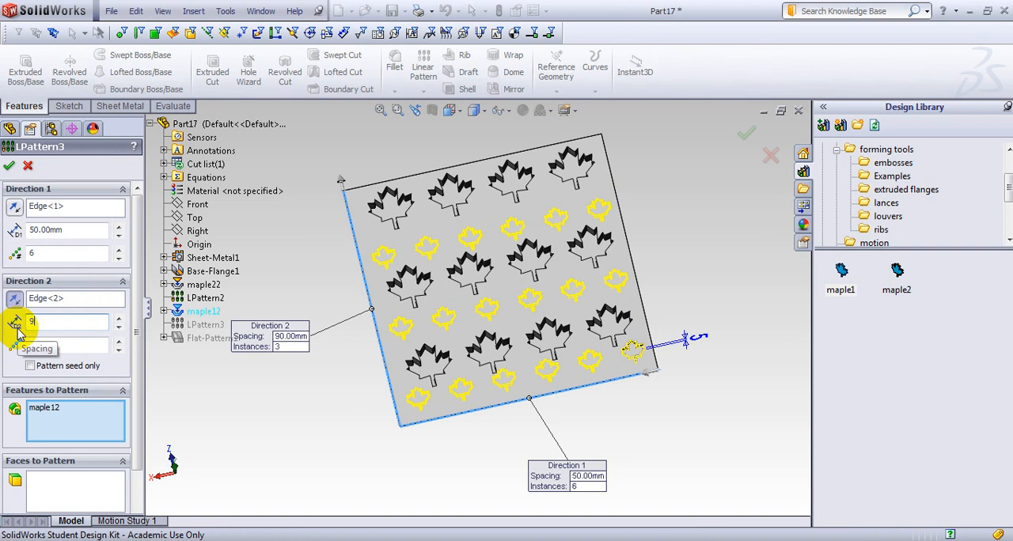
pyautogui.write('93')
pyautogui.press('Return')
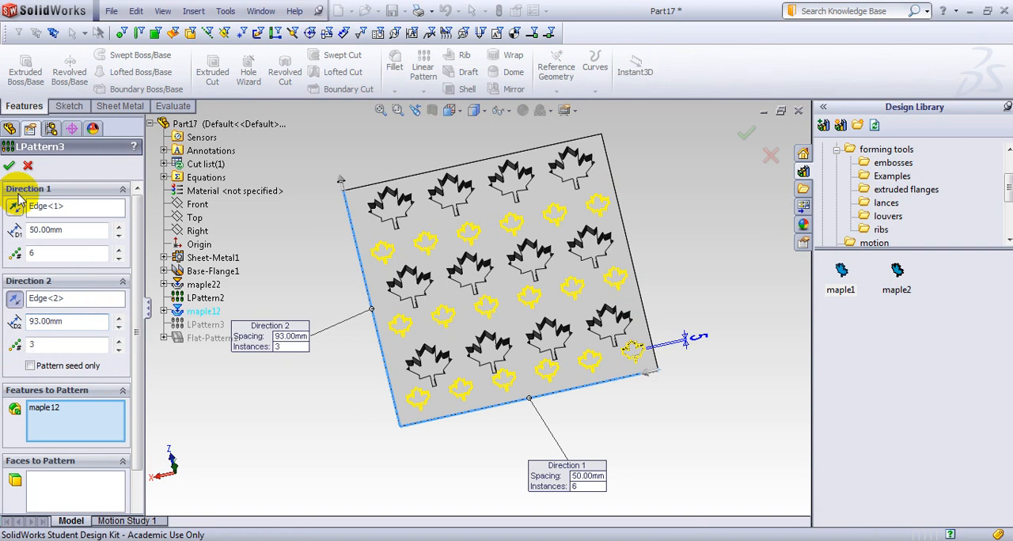
pyautogui.click(39, 321)
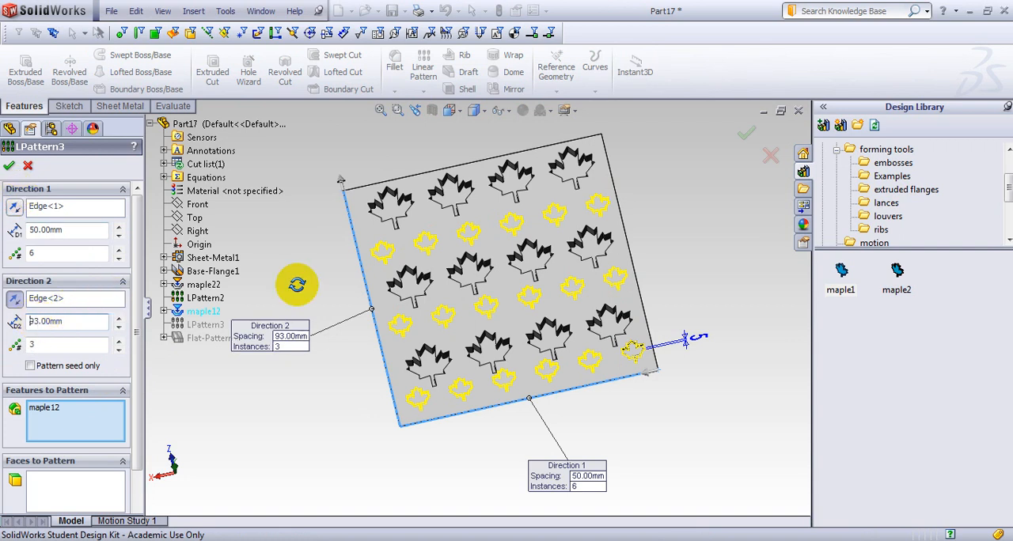
pyautogui.moveTo(297, 285); pyautogui.dragTo(500, 213, button='middle')
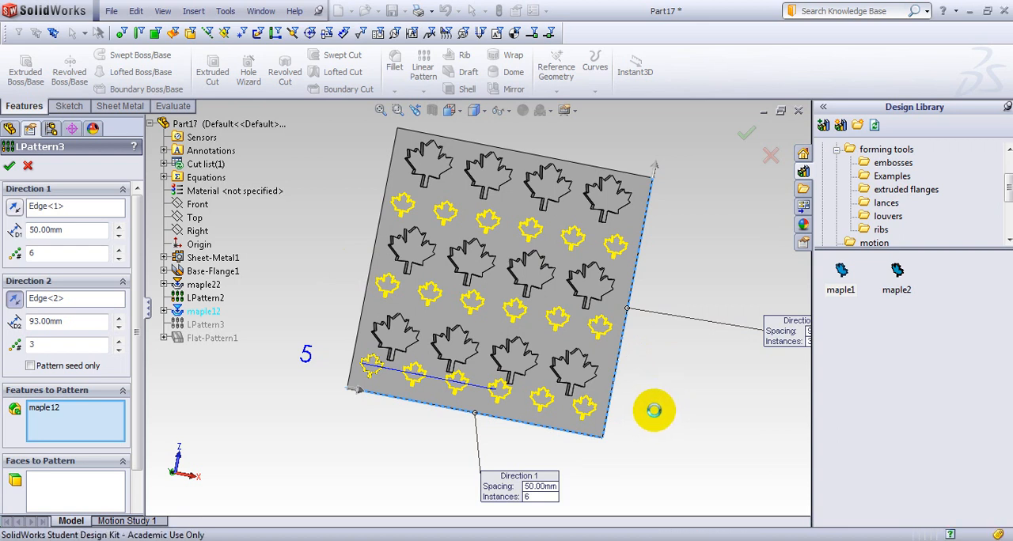
pyautogui.moveTo(638, 383); pyautogui.dragTo(415, 351, button='middle')
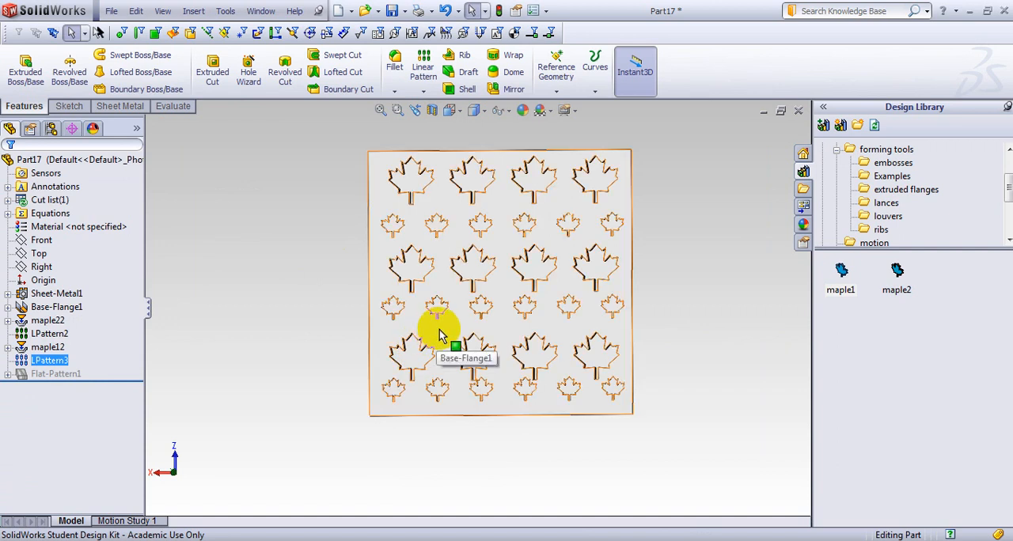
# Start an edge flange on one 300 mm edge of the base flange with its length set to Up To Vertex.
pyautogui.moveTo(280, 172); pyautogui.dragTo(554, 301, button='middle')
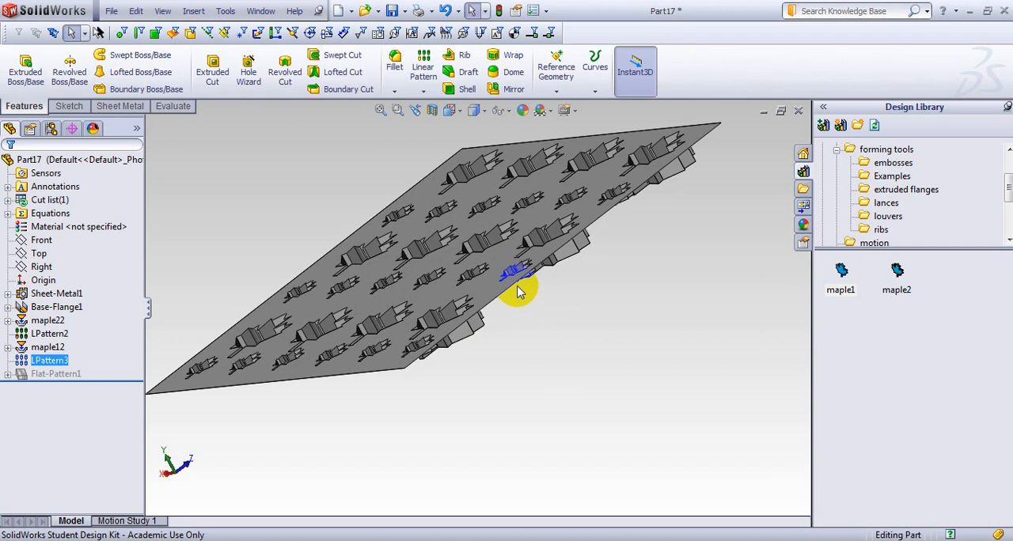
pyautogui.scroll(-4, 514, 292)
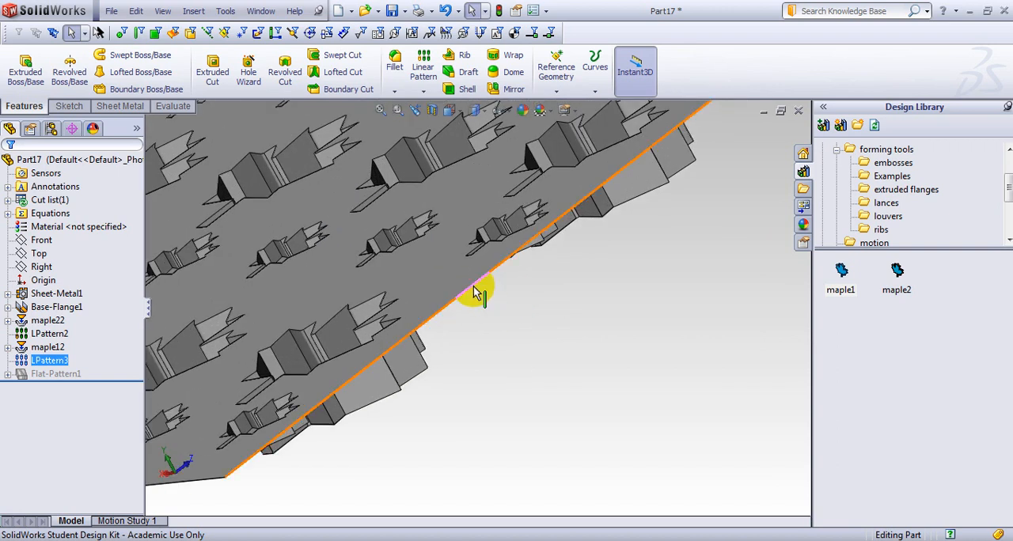
pyautogui.click(473, 291)
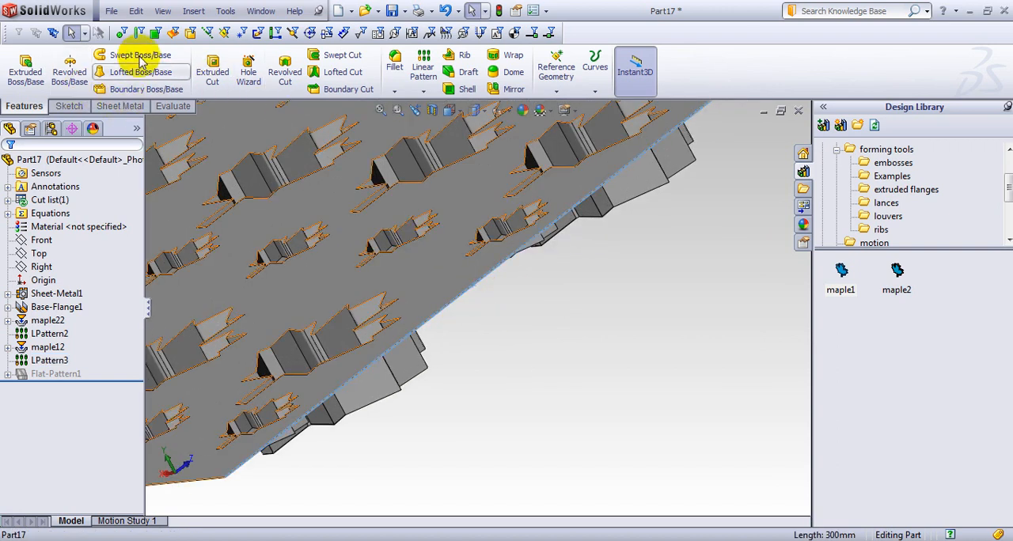
pyautogui.click(119, 105)
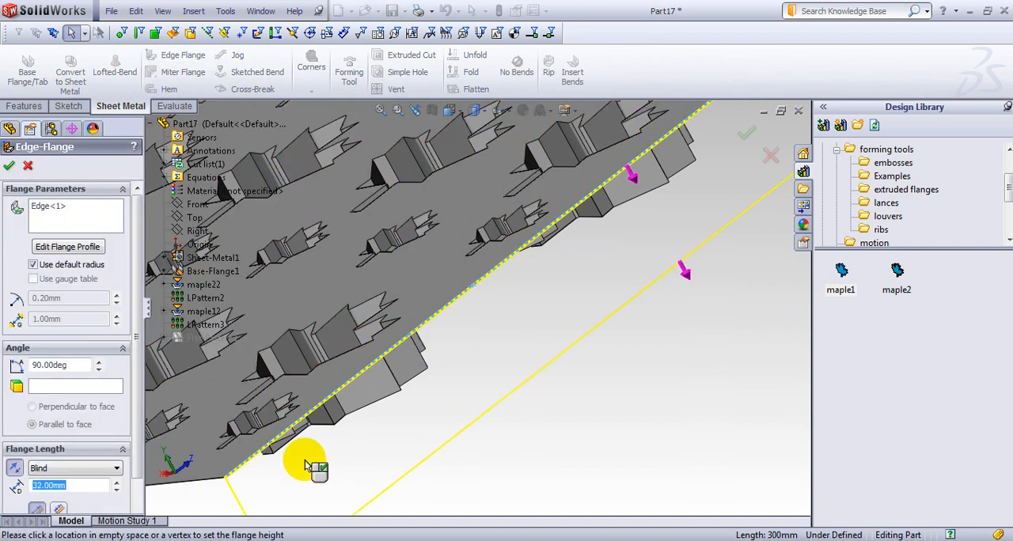
pyautogui.click(104, 469)
pyautogui.click(89, 491)
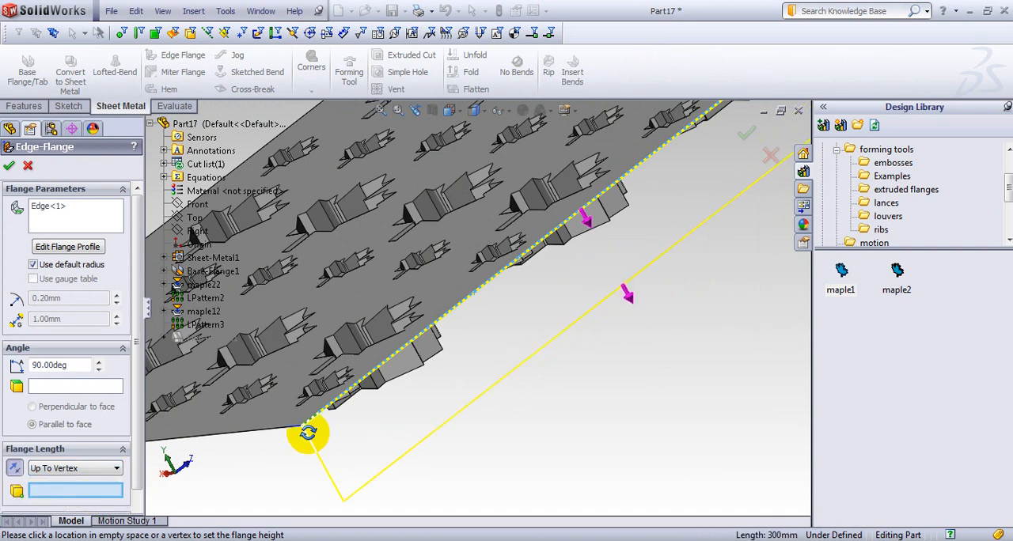
# Use a lower vertex of a formed large leaf as the flange length limit and create the edge flange.
pyautogui.moveTo(309, 429); pyautogui.dragTo(312, 423, button='middle')
pyautogui.scroll(-1, 312, 422)
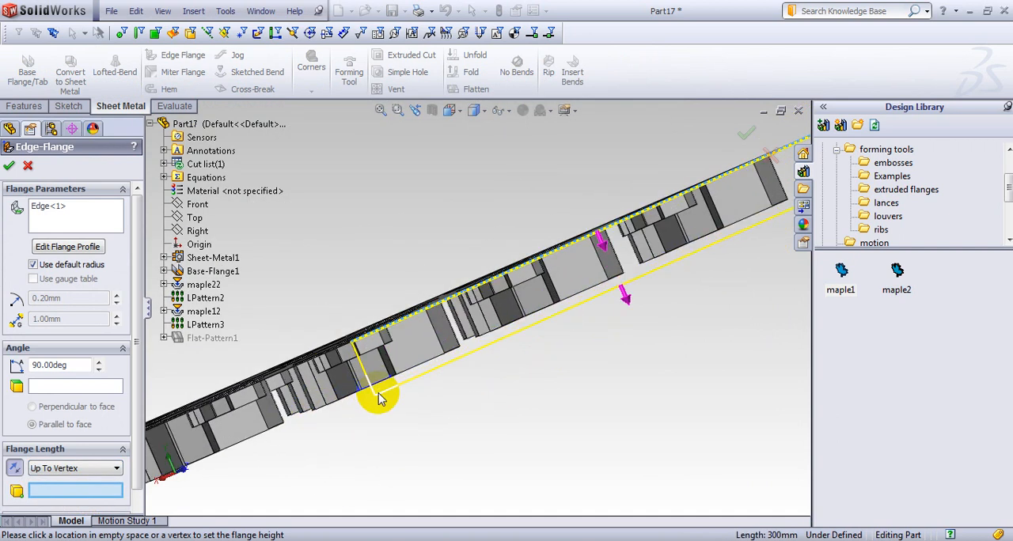
pyautogui.click(446, 358)
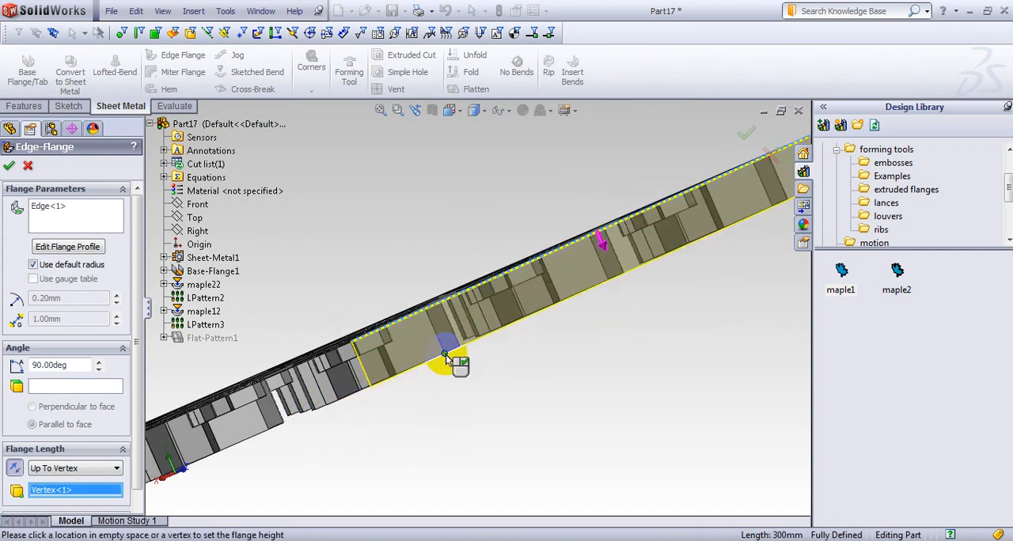
pyautogui.moveTo(470, 396); pyautogui.dragTo(180, 393, button='middle')
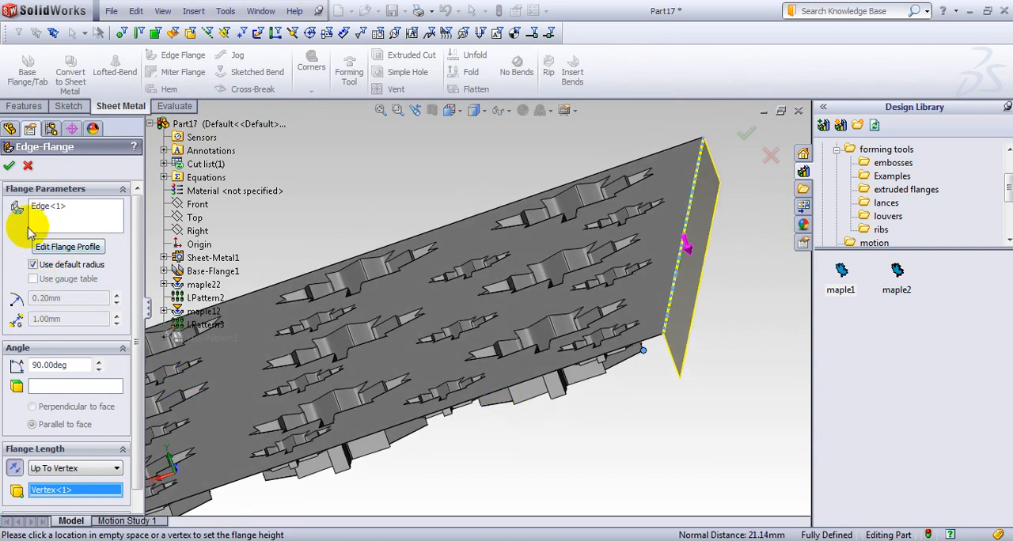
pyautogui.press('Return')
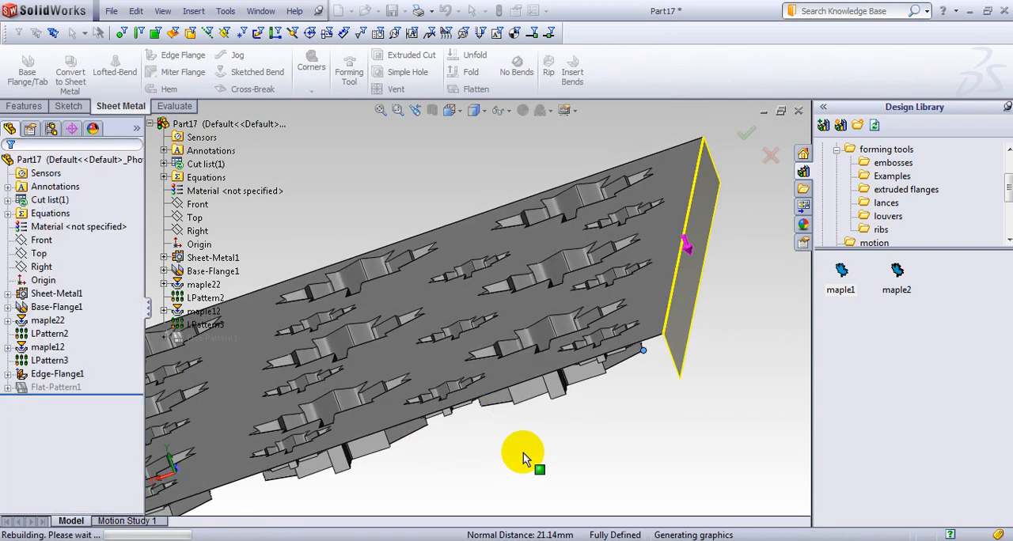
# Start a second edge flange on the opposite 300 mm edge, directed towards the leaves' raised side, with length Up To Vertex.
pyautogui.moveTo(527, 462)
pyautogui.mouseDown(button='middle')
pyautogui.moveTo(551, 351)
pyautogui.moveTo(578, 451)
pyautogui.moveTo(534, 455)
pyautogui.mouseUp(button='middle')
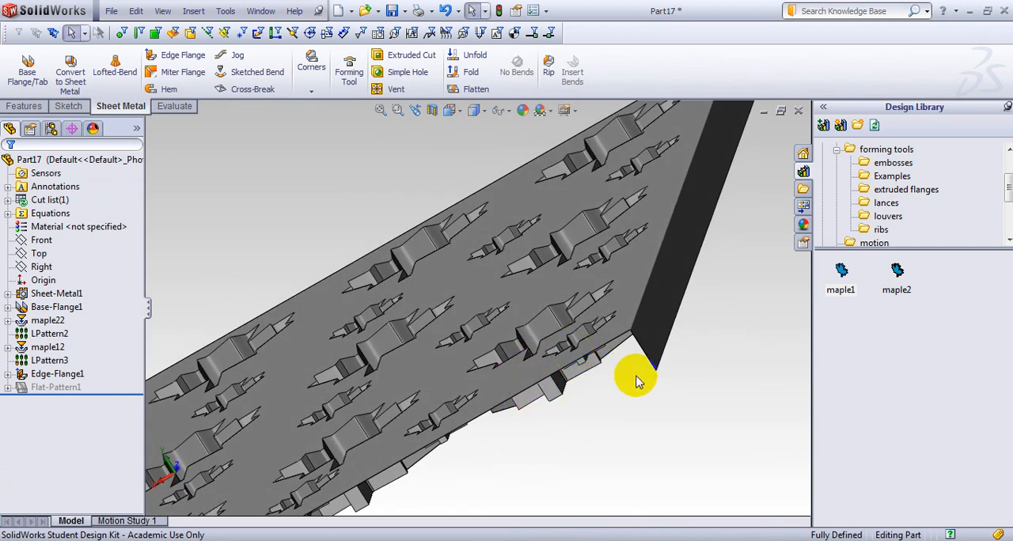
pyautogui.moveTo(633, 396); pyautogui.dragTo(638, 345, button='middle')
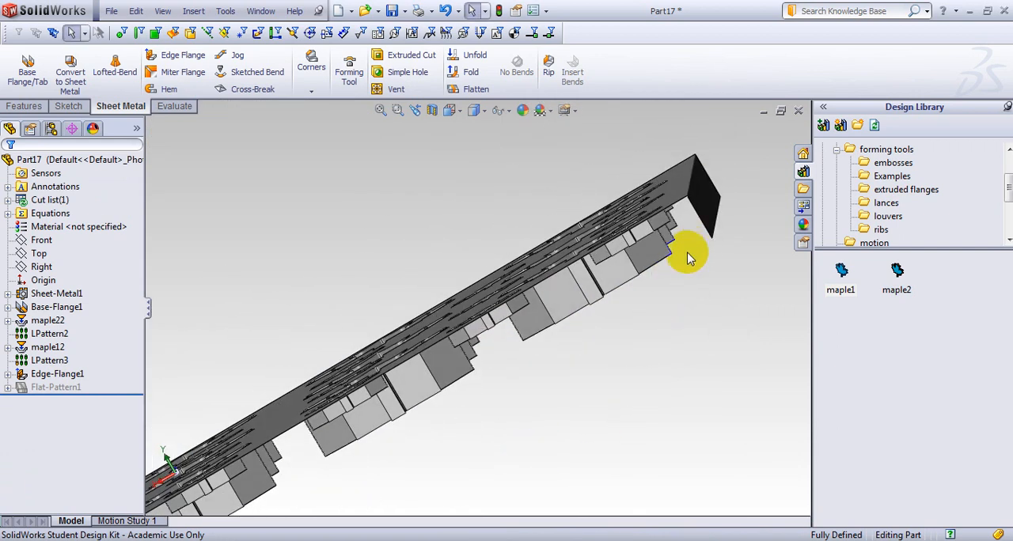
pyautogui.moveTo(529, 419); pyautogui.dragTo(418, 343, button='middle')
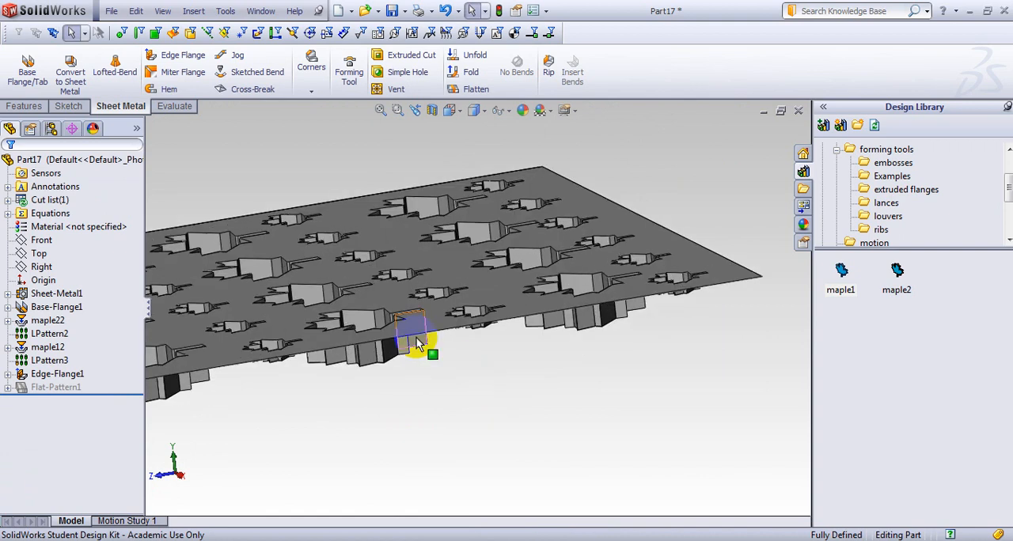
pyautogui.click(182, 55)
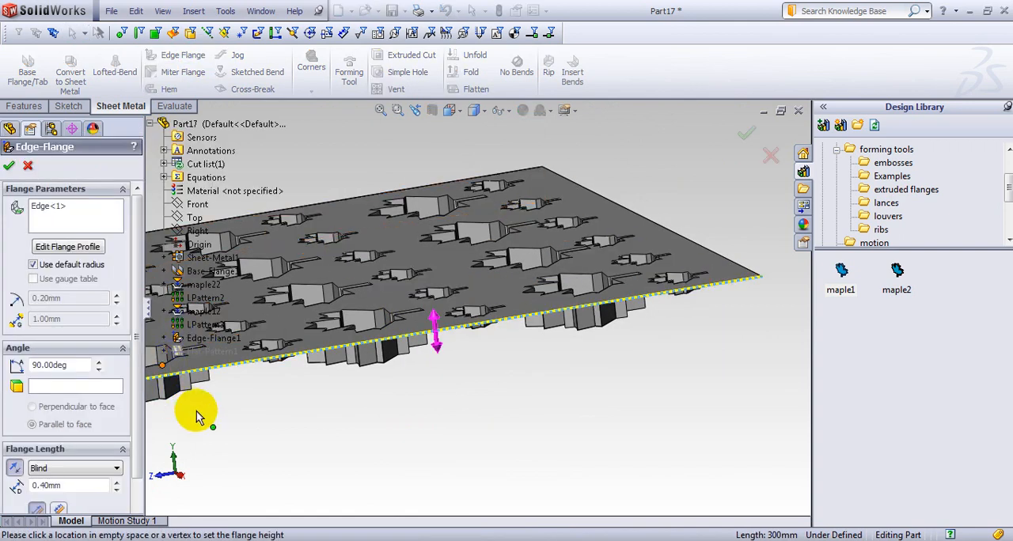
pyautogui.click(264, 419)
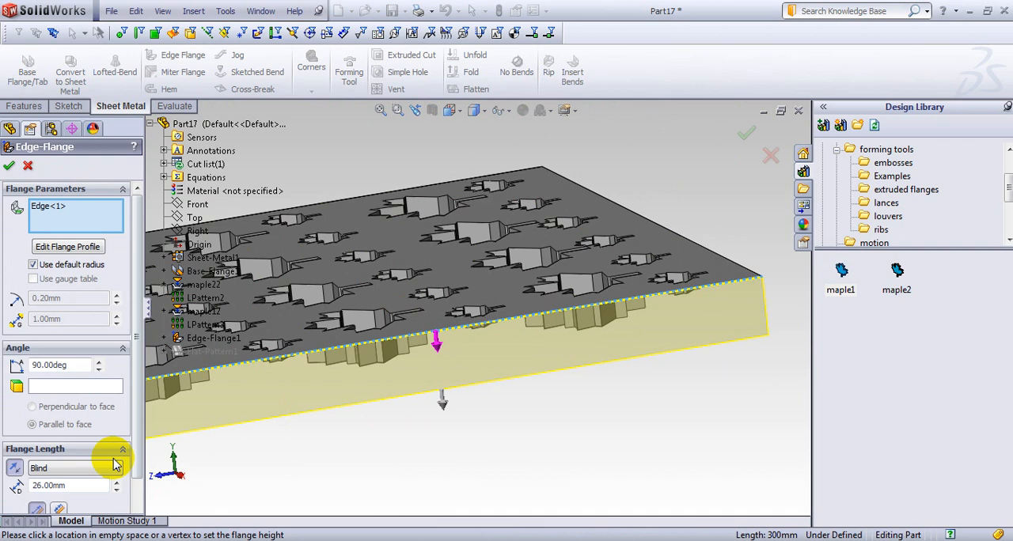
pyautogui.click(111, 468)
pyautogui.click(65, 490)
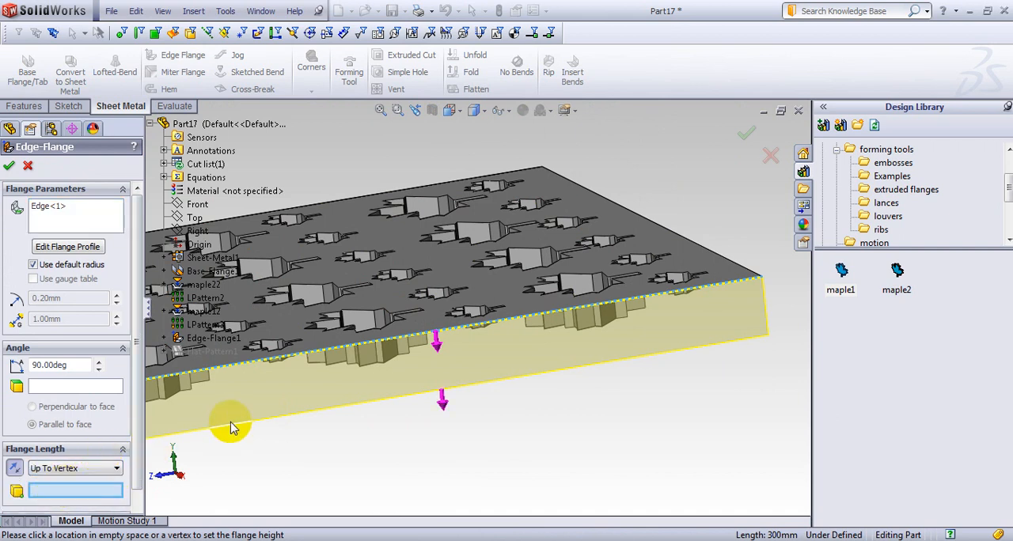
# Limit the second edge flange to a vertex on a formed large leaf and create it.
pyautogui.moveTo(275, 426); pyautogui.dragTo(221, 362, button='middle')
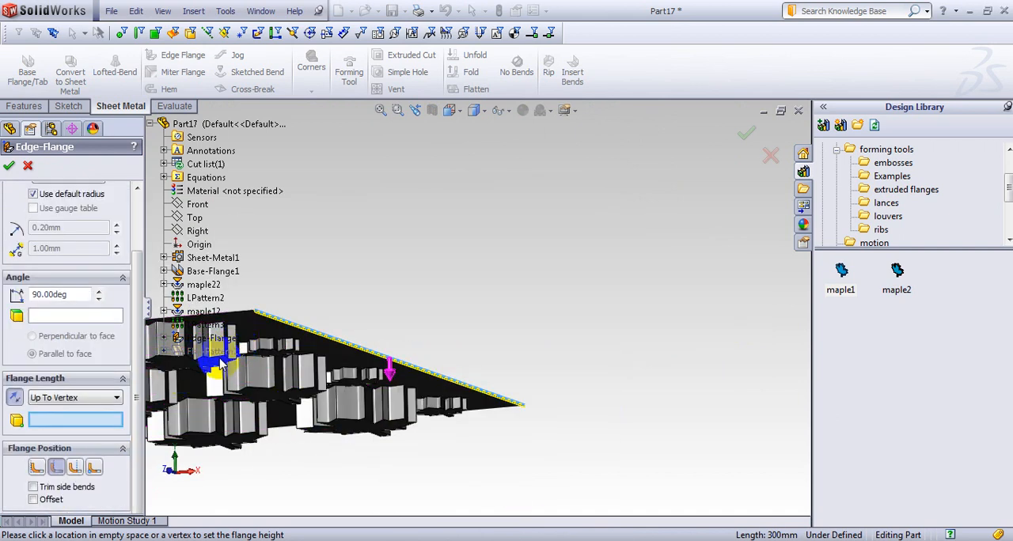
pyautogui.click(276, 391)
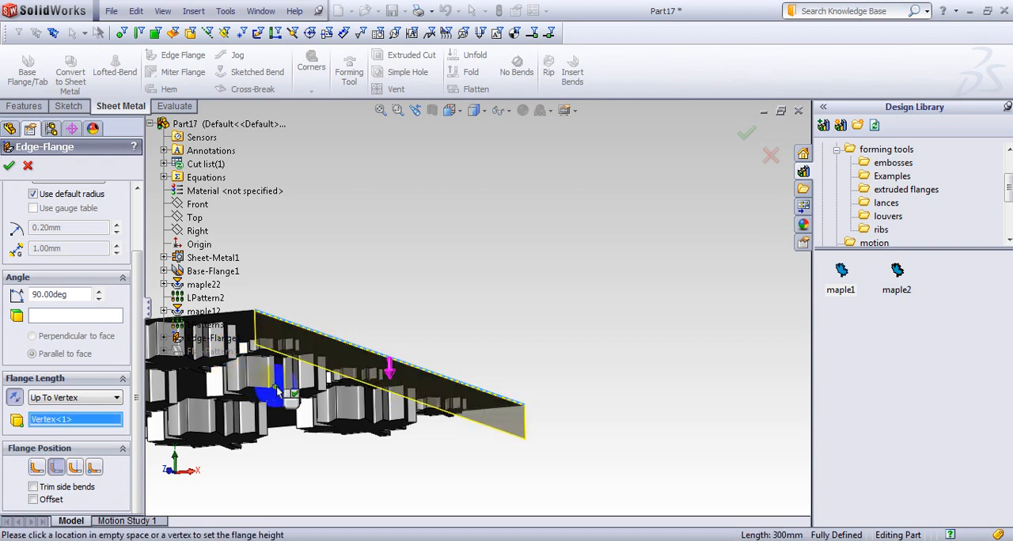
pyautogui.click(9, 166)
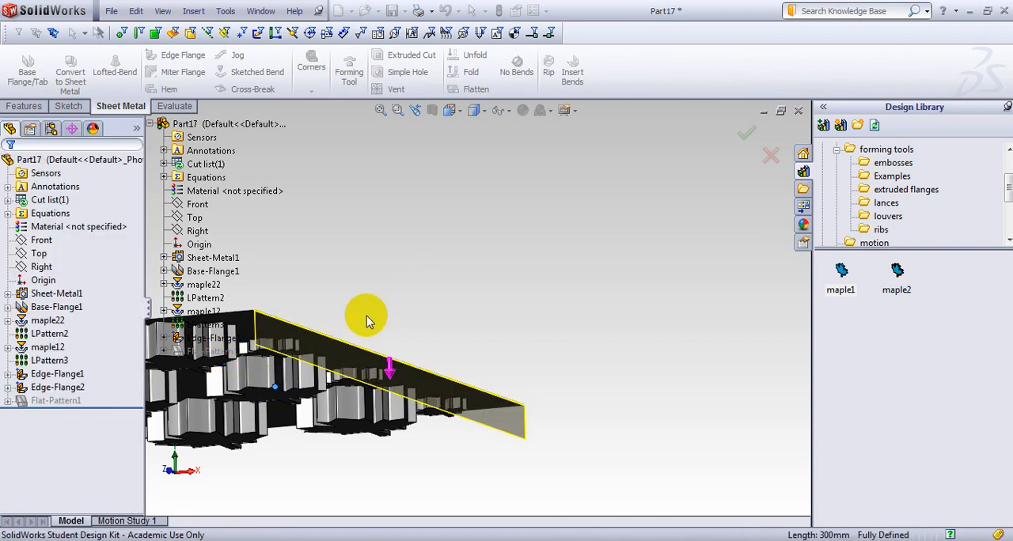
pyautogui.moveTo(437, 296); pyautogui.dragTo(385, 280, button='middle')
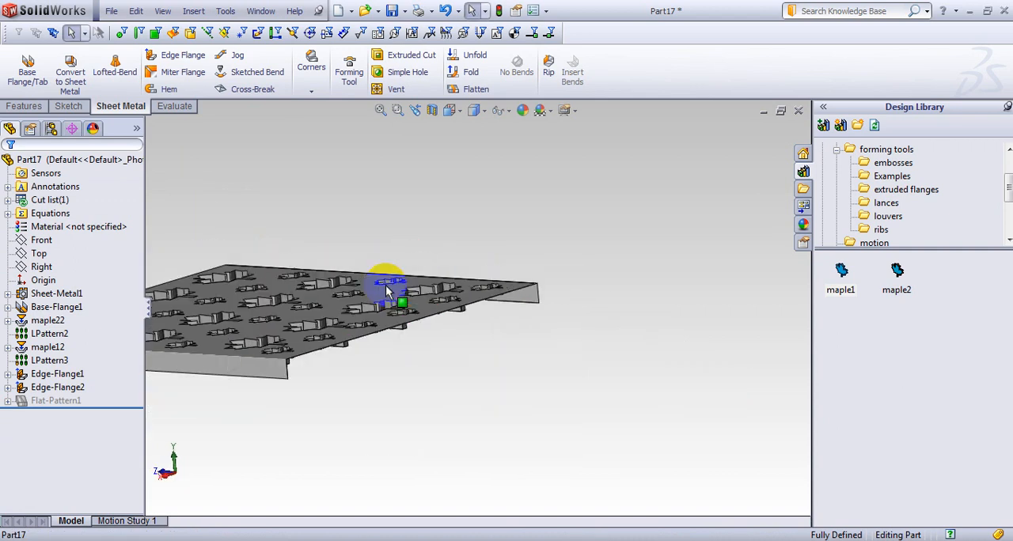
pyautogui.scroll(2, 310, 280)
pyautogui.moveTo(311, 286); pyautogui.dragTo(246, 391, button='middle')
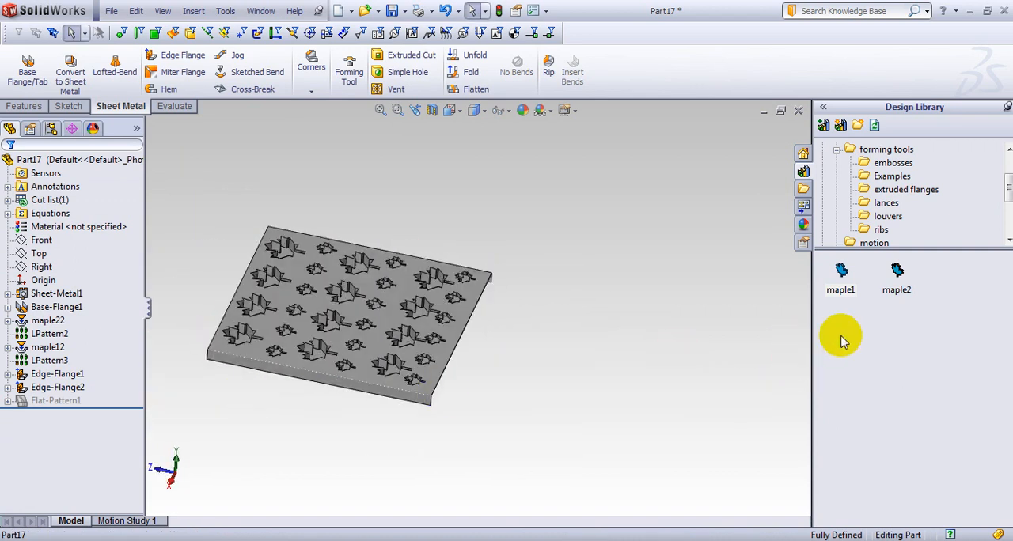
# Open the "made in china" forming tool part from the ribs folder of the forming tools library.
pyautogui.moveTo(1007, 189); pyautogui.dragTo(1009, 184)
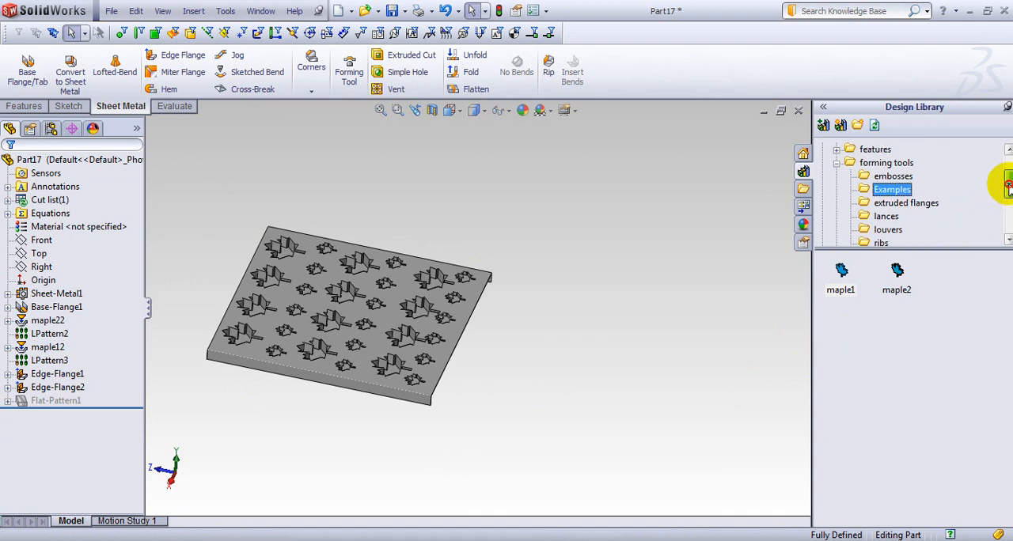
pyautogui.click(897, 178)
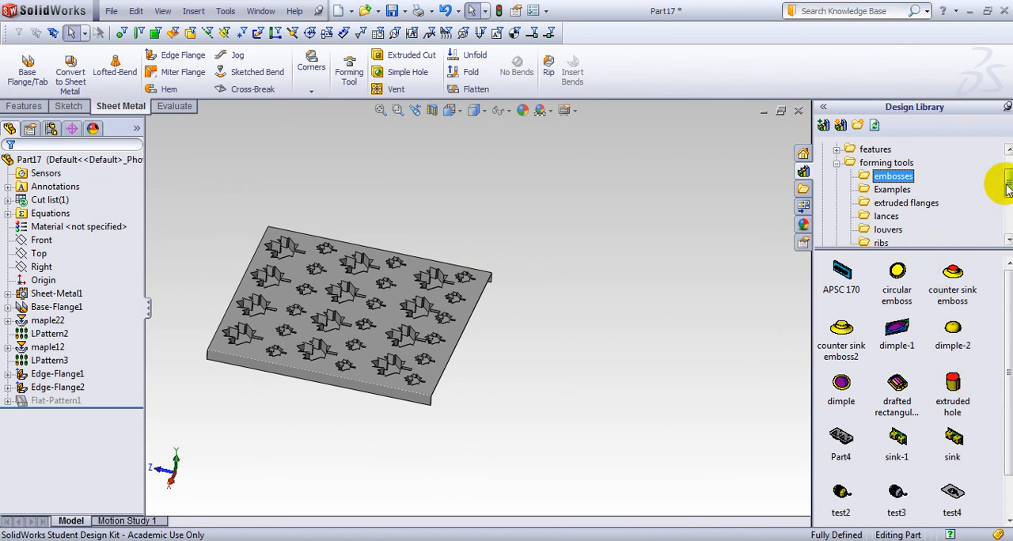
pyautogui.moveTo(1008, 181); pyautogui.dragTo(1009, 190)
pyautogui.click(879, 202)
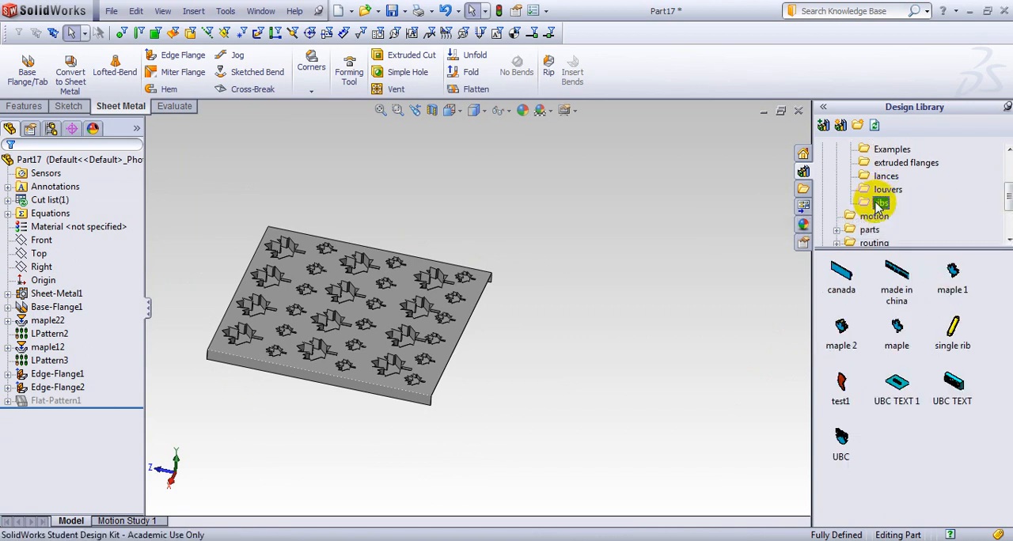
pyautogui.doubleClick(896, 297)
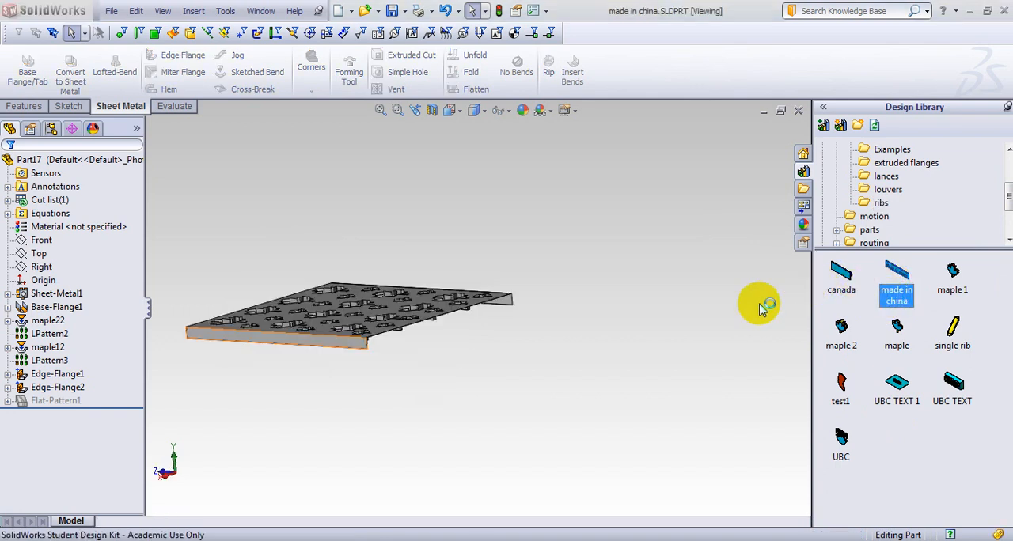
# Roll the forming tool's history back to its base block, then forward through the text extrusion to examine its construction.
pyautogui.moveTo(667, 370); pyautogui.dragTo(430, 344, button='middle')
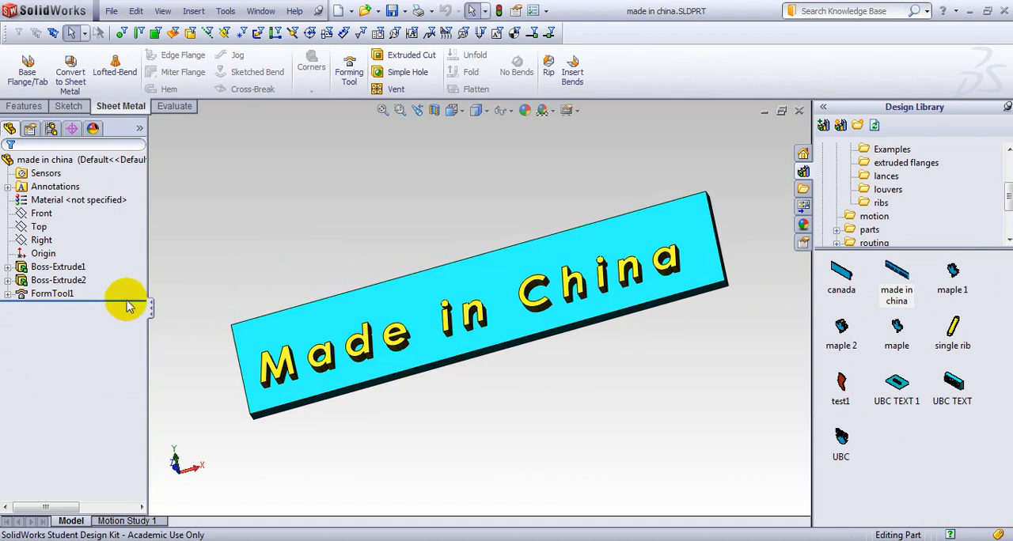
pyautogui.moveTo(127, 299); pyautogui.dragTo(130, 274)
pyautogui.moveTo(406, 430); pyautogui.dragTo(452, 322, button='middle')
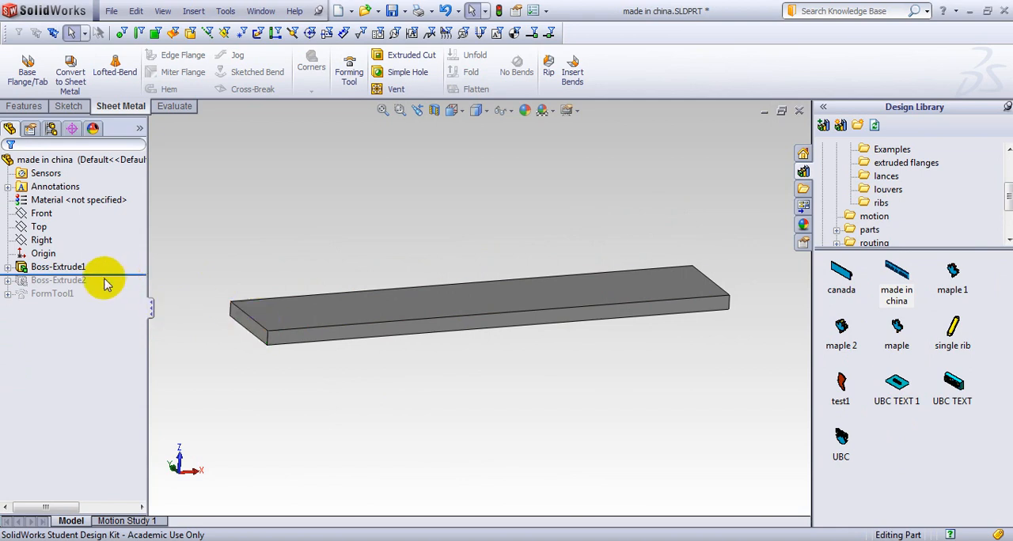
pyautogui.moveTo(114, 276); pyautogui.dragTo(109, 287)
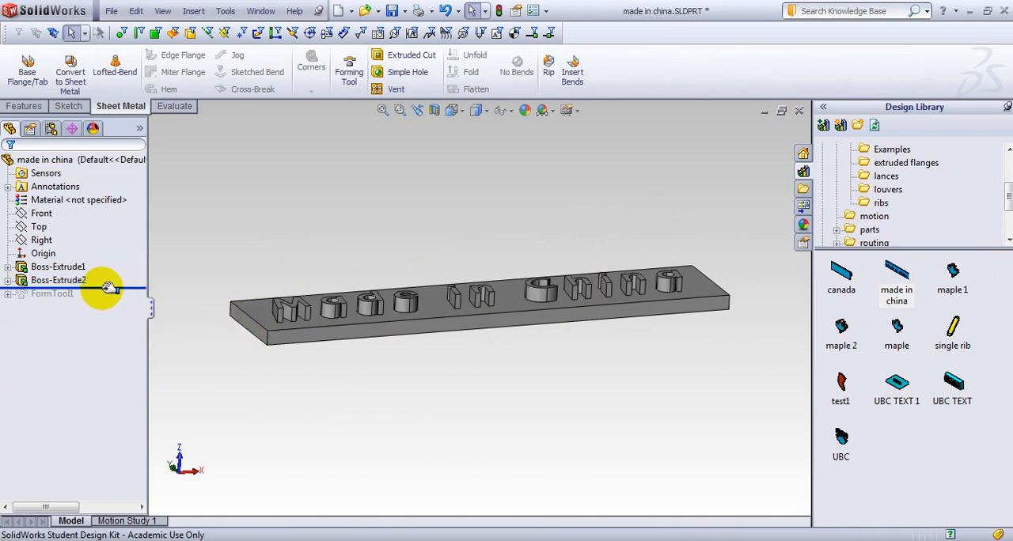
# Examine the text sketch beneath the forming tool's second extrusion.
pyautogui.click(7, 280)
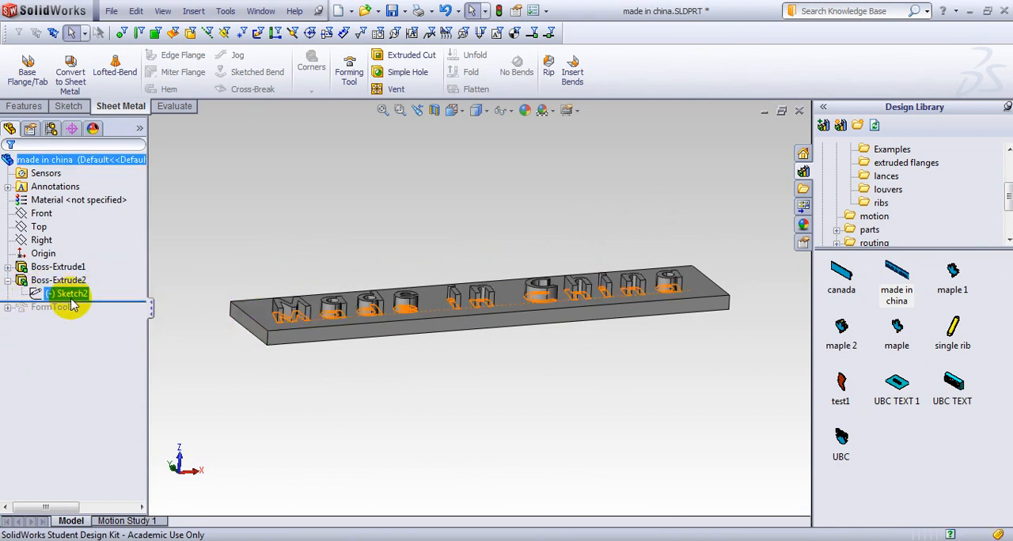
pyautogui.click(70, 295)
pyautogui.moveTo(165, 332)
pyautogui.mouseDown(button='middle')
pyautogui.moveTo(276, 398)
pyautogui.moveTo(272, 457)
pyautogui.mouseUp(button='middle')
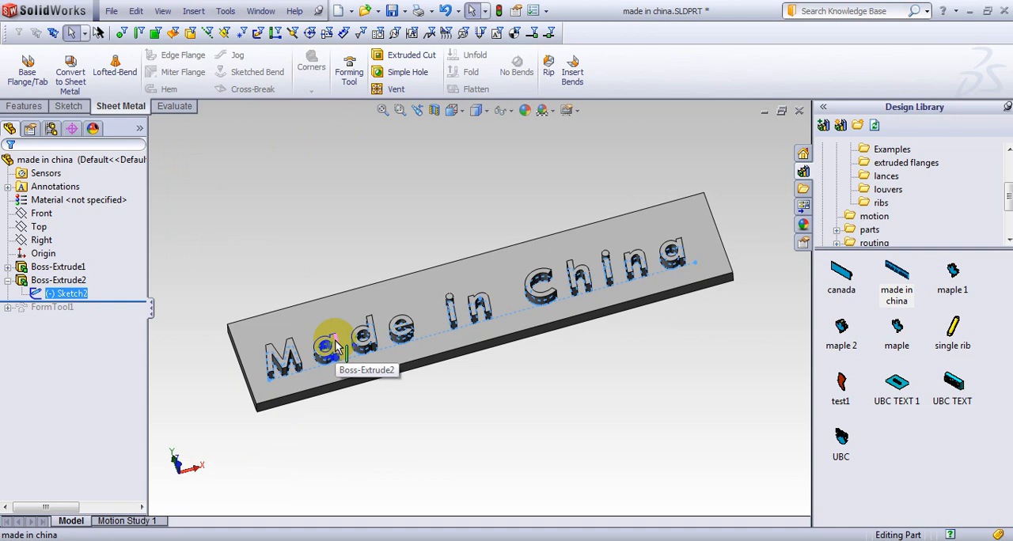
pyautogui.click(8, 283)
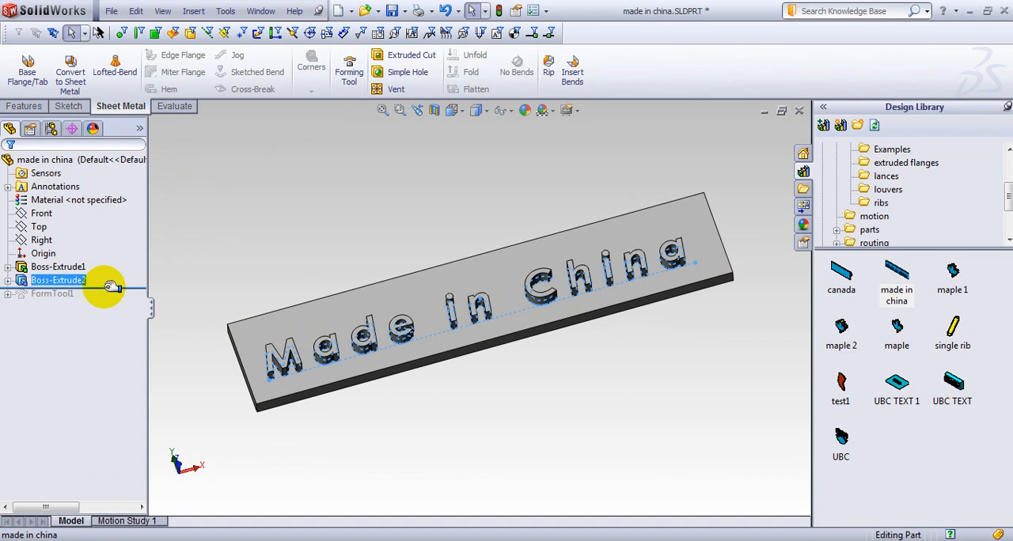
# Roll the forming tool forward to its last feature and close the part without saving.
pyautogui.moveTo(110, 286); pyautogui.dragTo(135, 324)
pyautogui.moveTo(429, 448); pyautogui.dragTo(430, 400, button='middle')
pyautogui.click(799, 110)
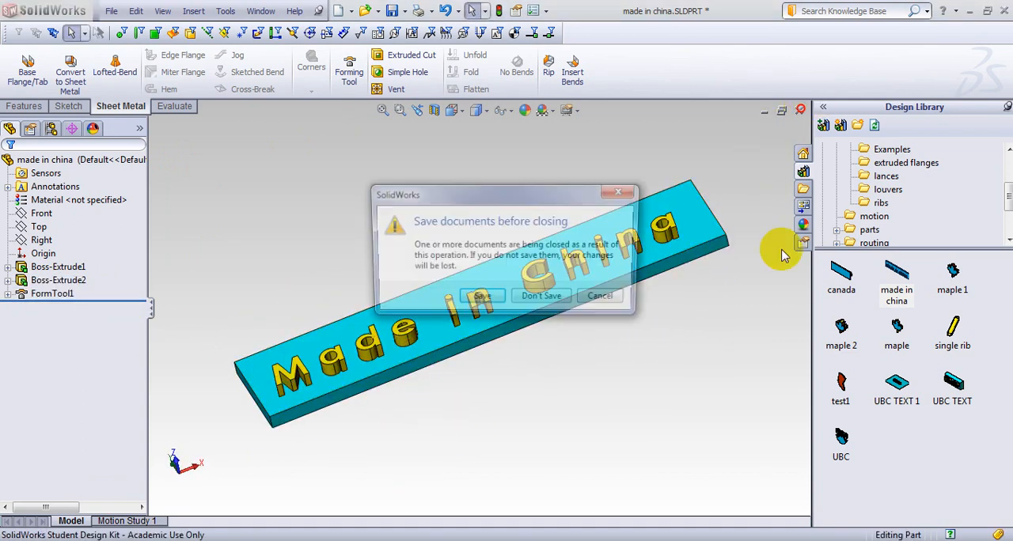
pyautogui.click(541, 299)
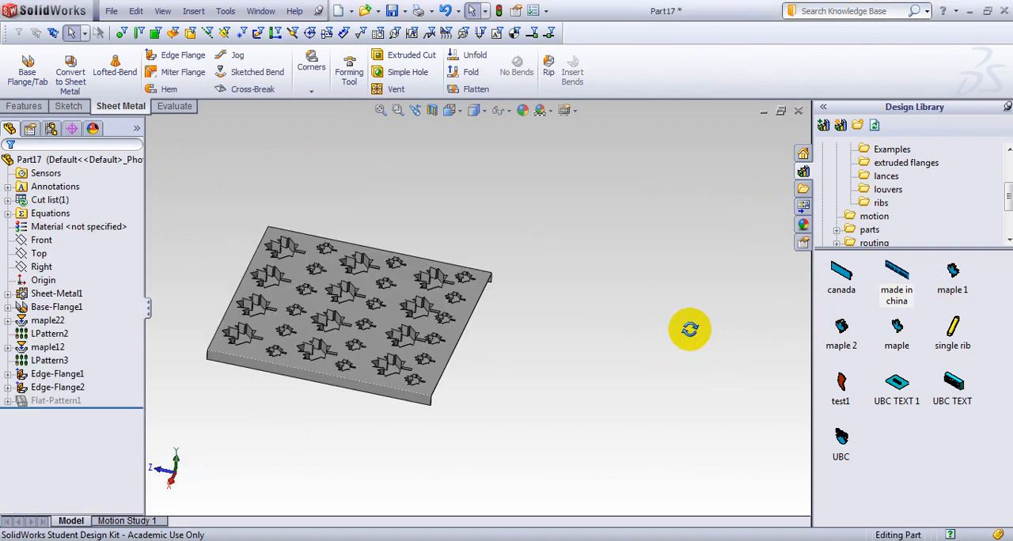
pyautogui.moveTo(690, 329); pyautogui.dragTo(462, 339, button='middle')
pyautogui.click(895, 291)
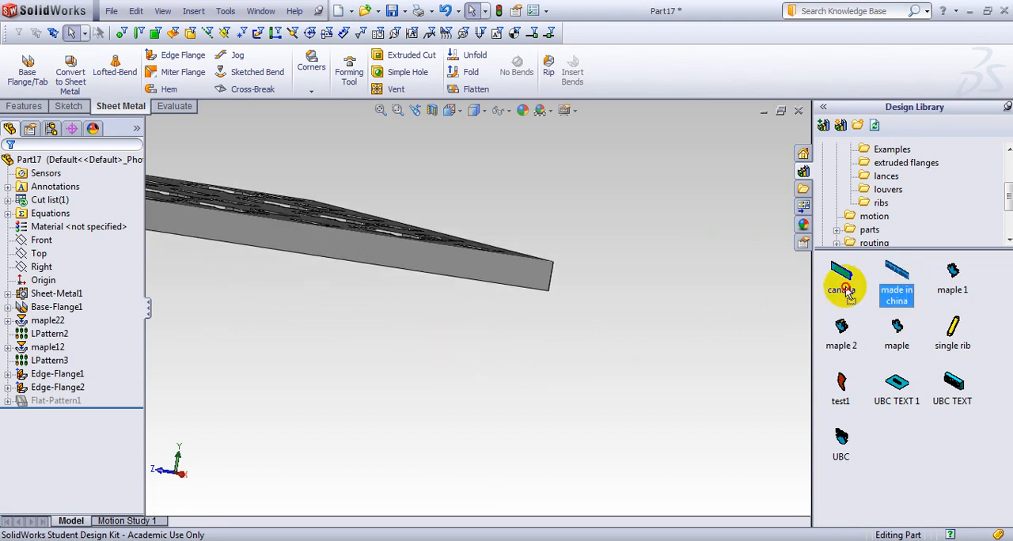
pyautogui.moveTo(845, 289); pyautogui.dragTo(470, 270)
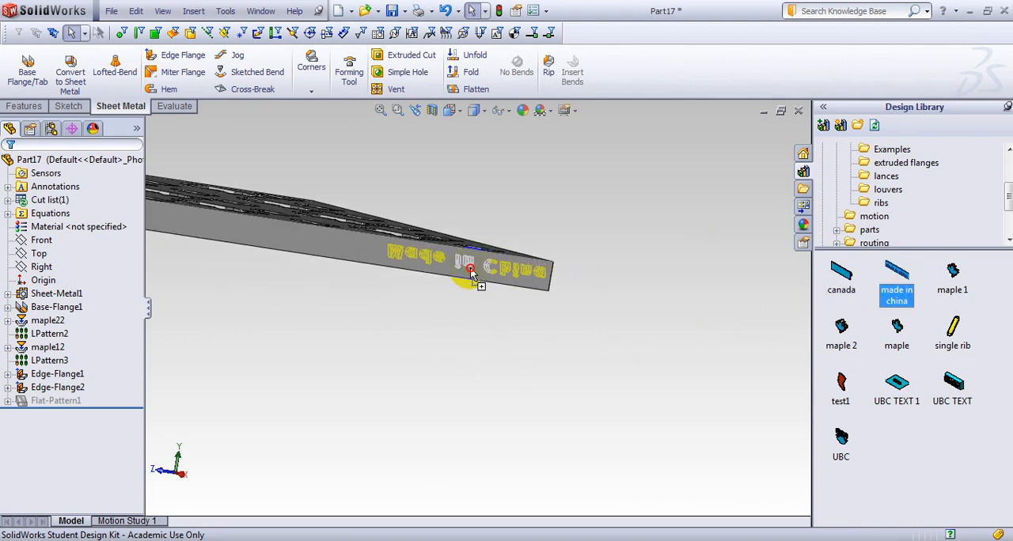
pyautogui.press('Tab')
pyautogui.moveTo(470, 271); pyautogui.dragTo(907, 281)
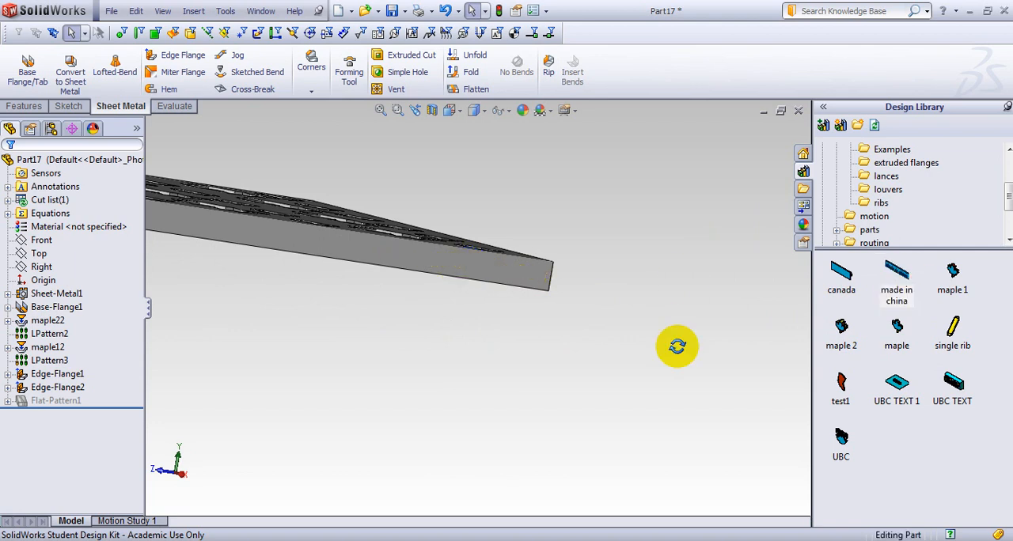
# Form the "made in china" text tool on the outer face of the first edge flange, near the flange's end.
pyautogui.moveTo(677, 346); pyautogui.dragTo(482, 382, button='middle')
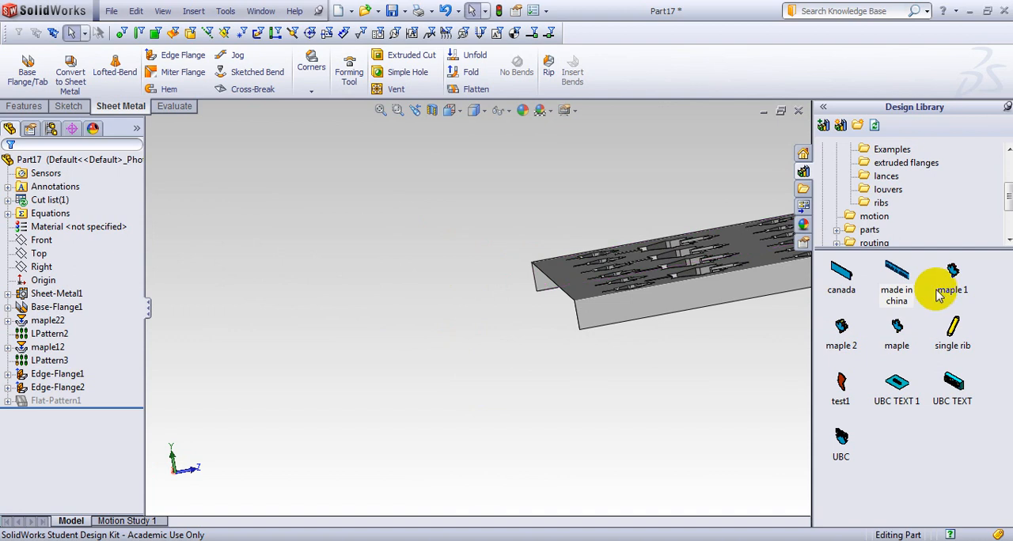
pyautogui.click(902, 295)
pyautogui.moveTo(901, 294); pyautogui.dragTo(701, 310)
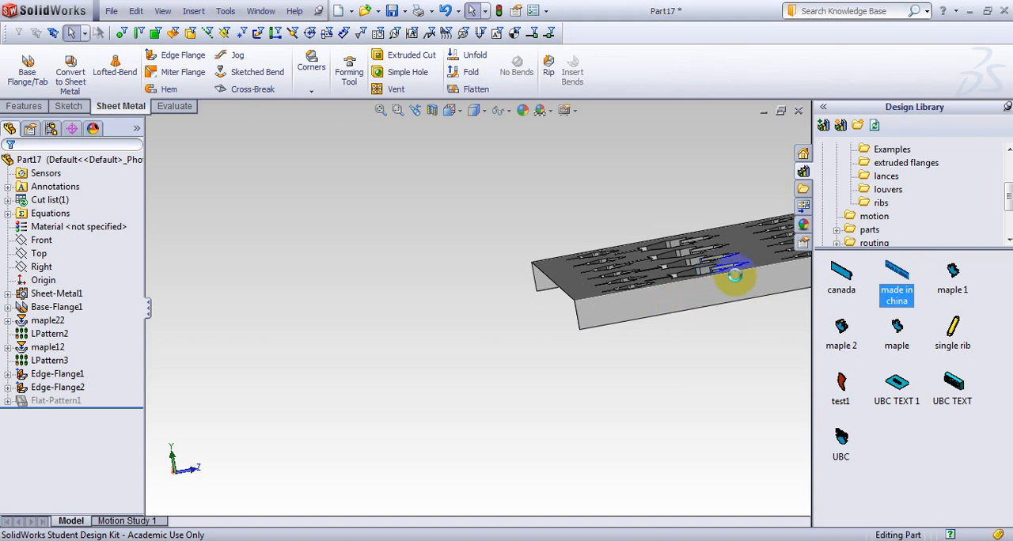
pyautogui.moveTo(734, 275); pyautogui.dragTo(715, 297)
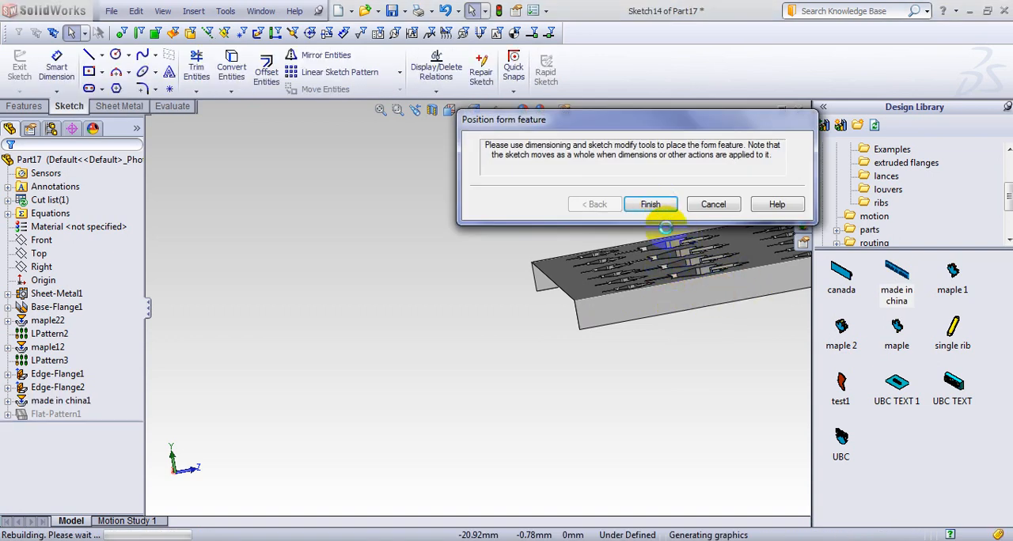
pyautogui.click(650, 205)
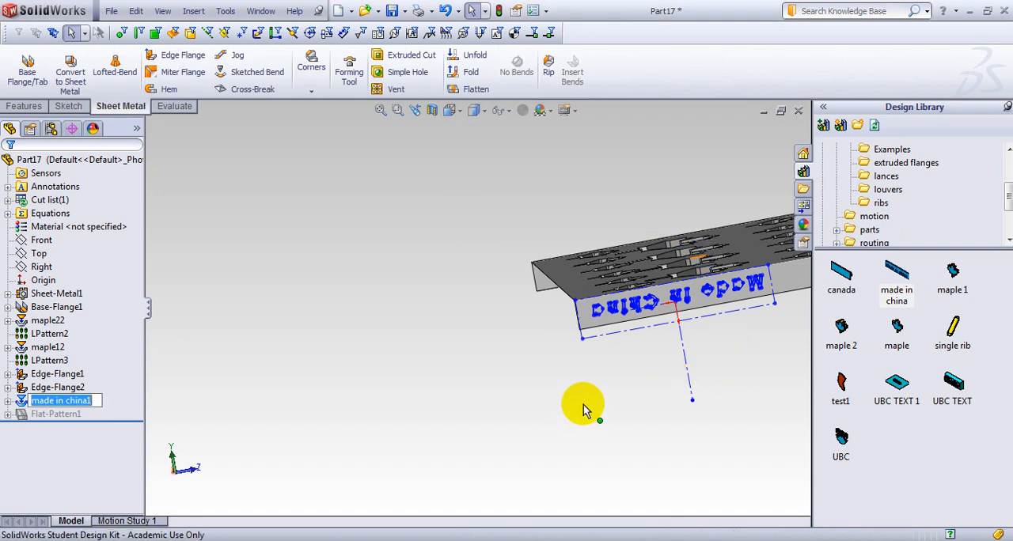
pyautogui.click(118, 402)
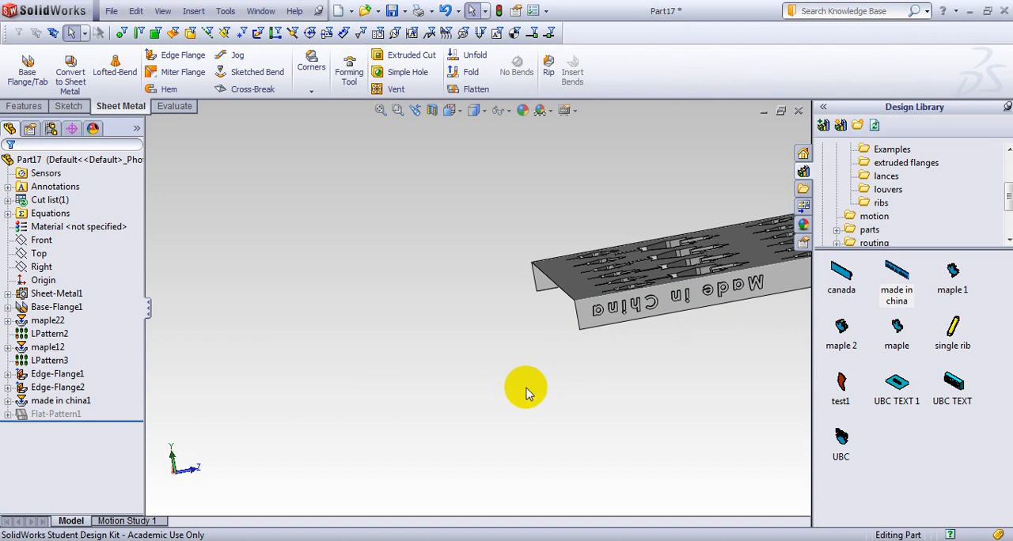
pyautogui.moveTo(524, 388); pyautogui.dragTo(644, 451, button='middle')
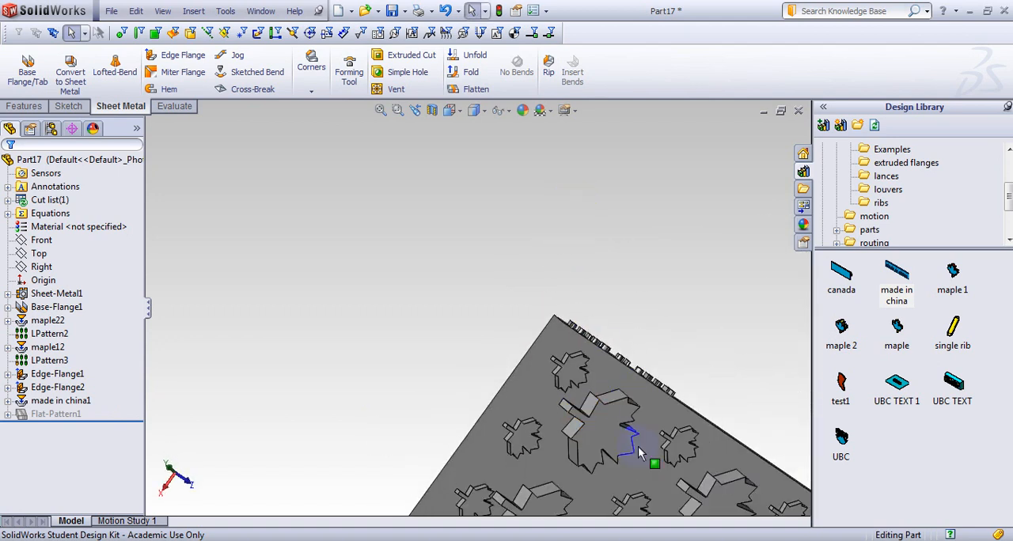
pyautogui.moveTo(657, 419); pyautogui.dragTo(682, 415, button='middle')
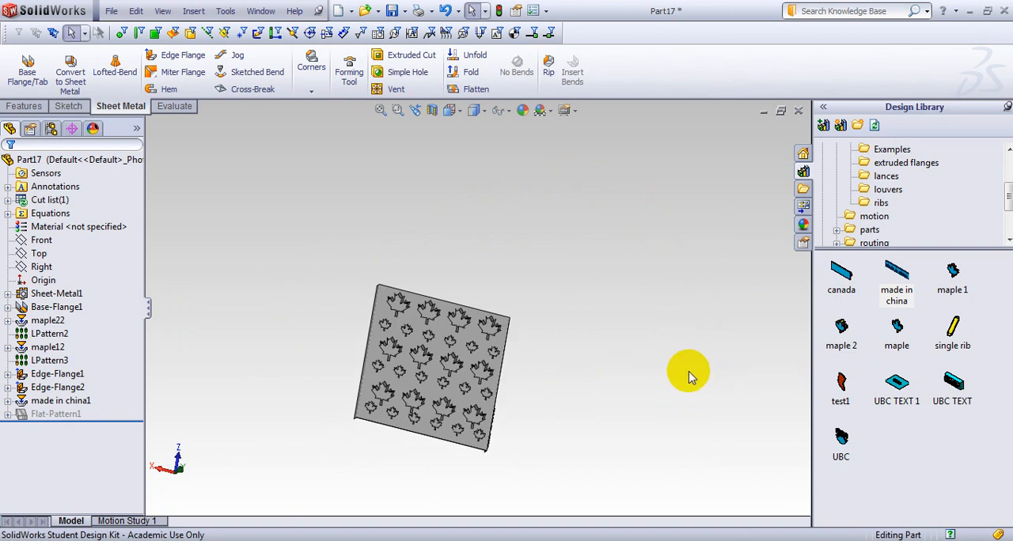
pyautogui.moveTo(687, 378); pyautogui.dragTo(641, 385, button='middle')
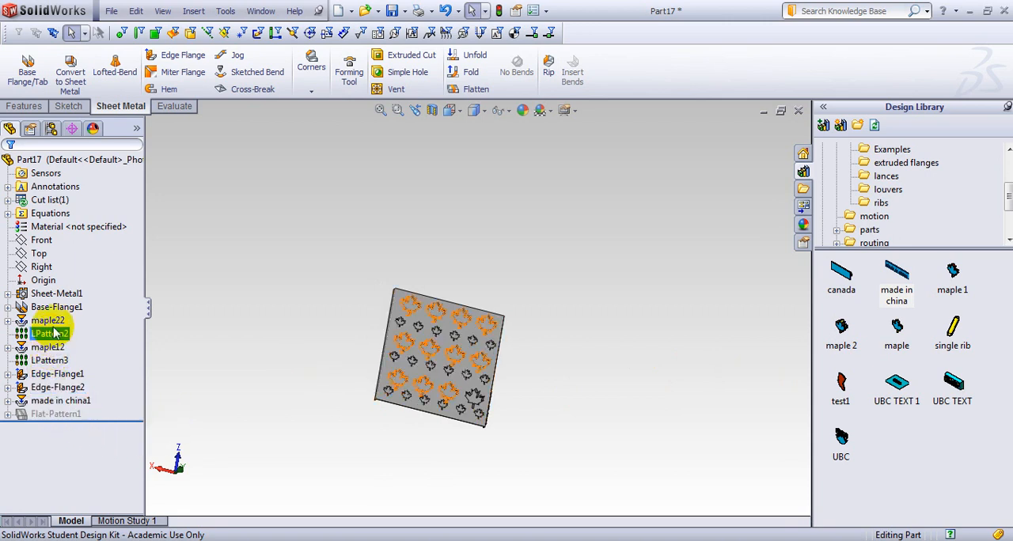
# Start saving the plate under a new name and open the UBC folder on drive C as the destination.
pyautogui.click(113, 12)
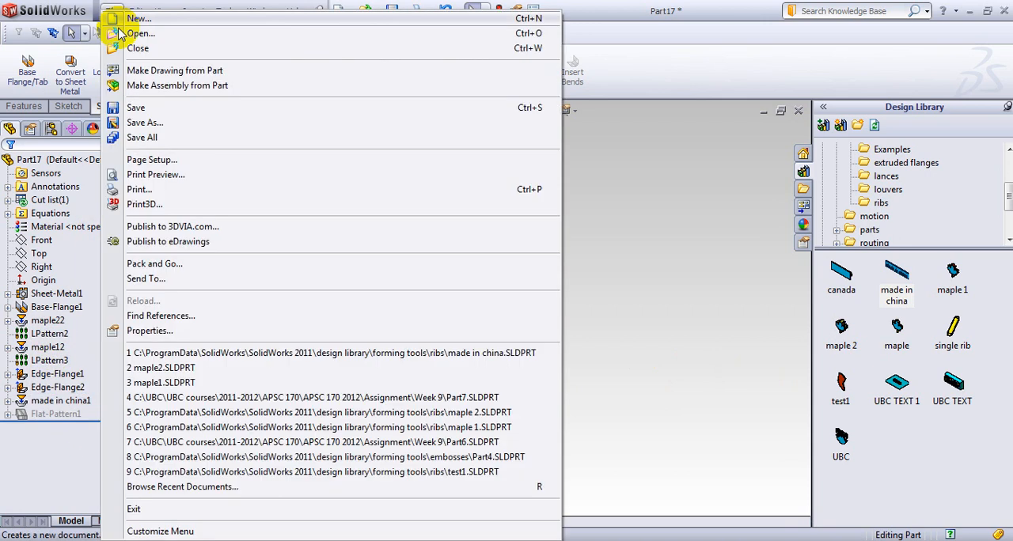
pyautogui.click(141, 119)
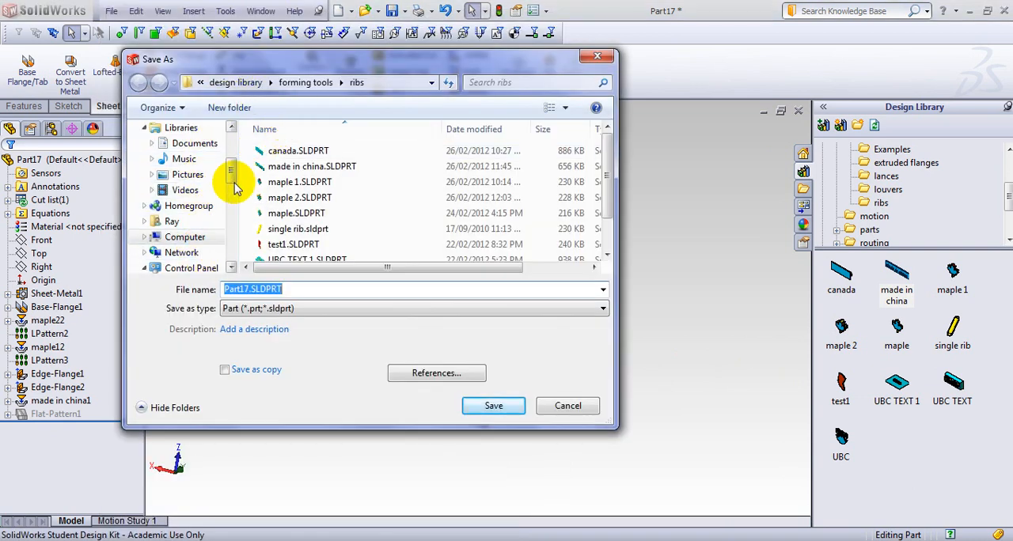
pyautogui.moveTo(231, 176); pyautogui.dragTo(206, 190)
pyautogui.click(189, 174)
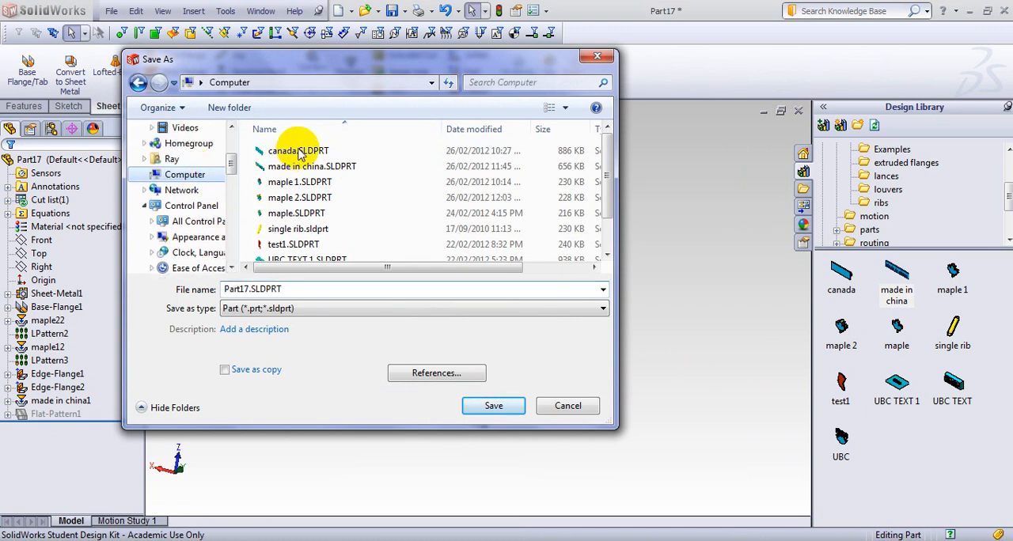
pyautogui.click(303, 169)
pyautogui.doubleClick(303, 168)
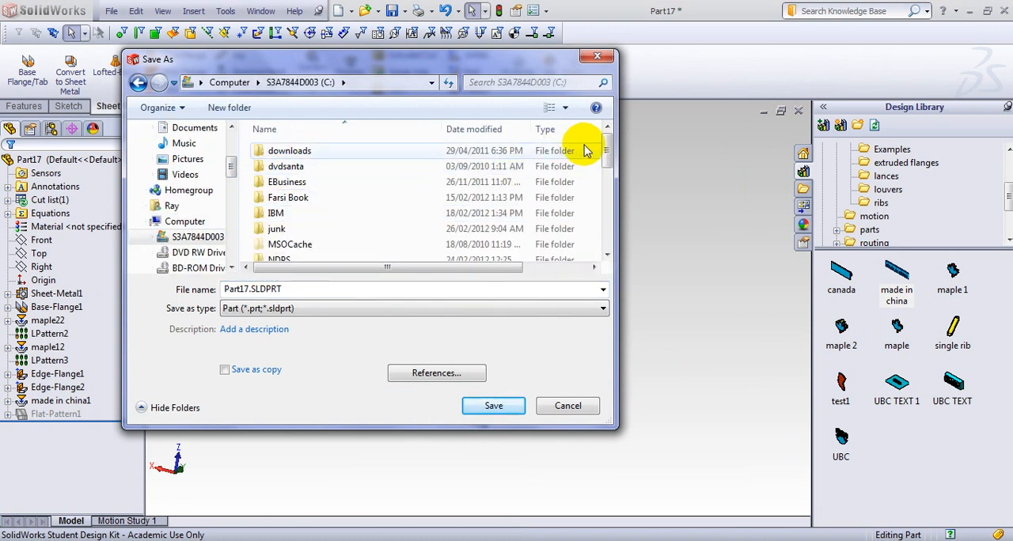
pyautogui.moveTo(606, 147); pyautogui.dragTo(617, 239)
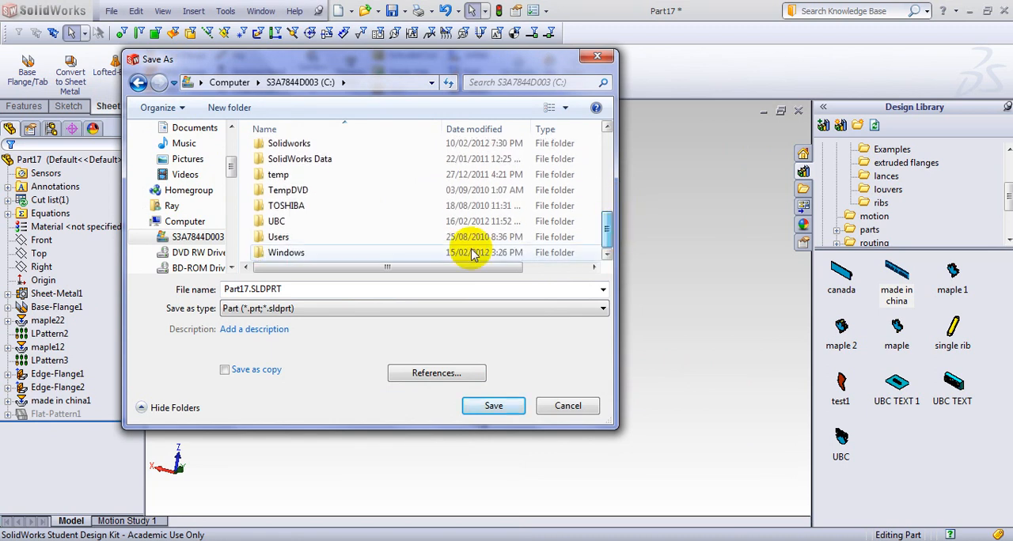
pyautogui.doubleClick(290, 227)
# Browse the save destination through UBC courses, 2011-2012 and APSC 170 to the APSC 170 2012 folder.
pyautogui.scroll(-4, 332, 217)
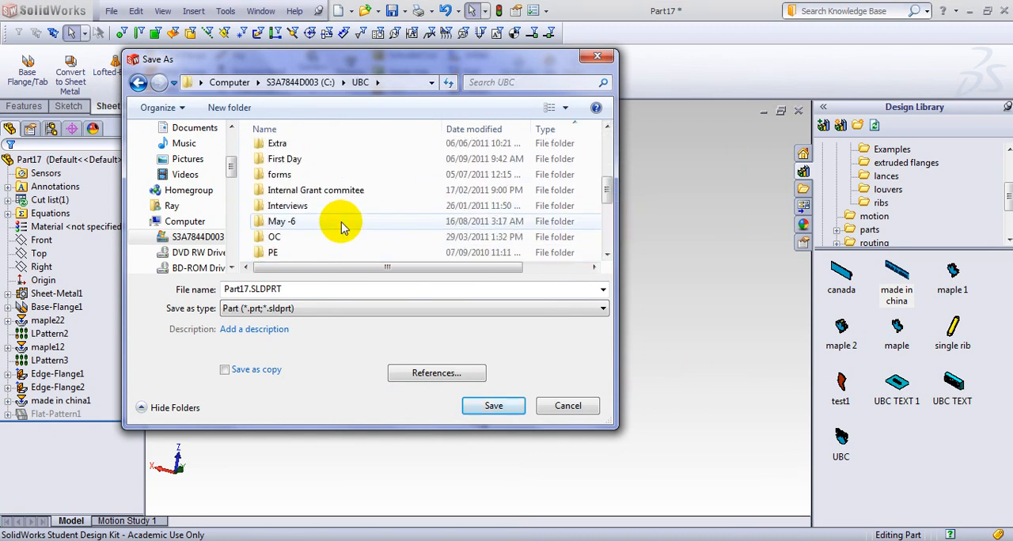
pyautogui.scroll(2, 313, 210)
pyautogui.scroll(-5, 305, 209)
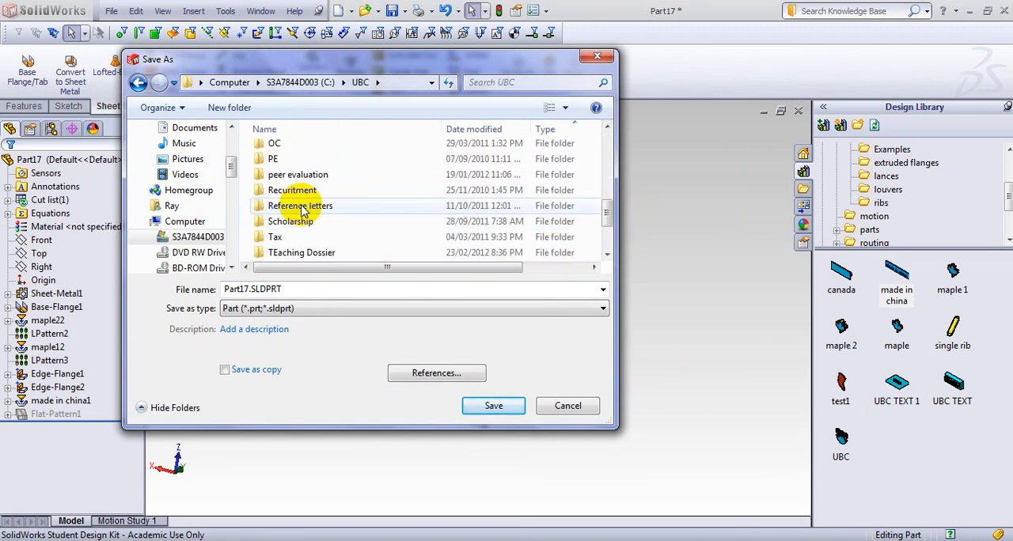
pyautogui.scroll(-2, 300, 214)
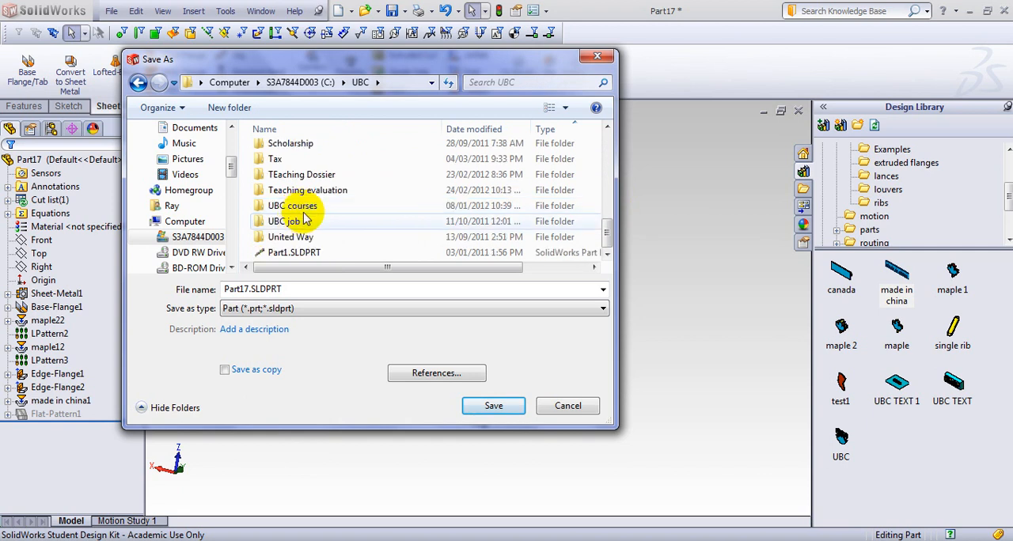
pyautogui.doubleClick(293, 210)
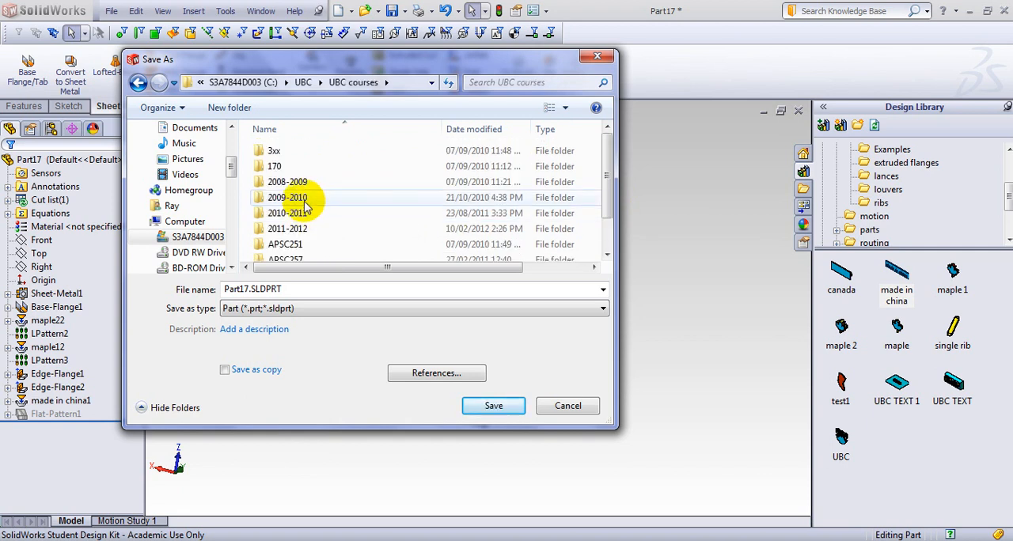
pyautogui.click(290, 228)
pyautogui.doubleClick(307, 151)
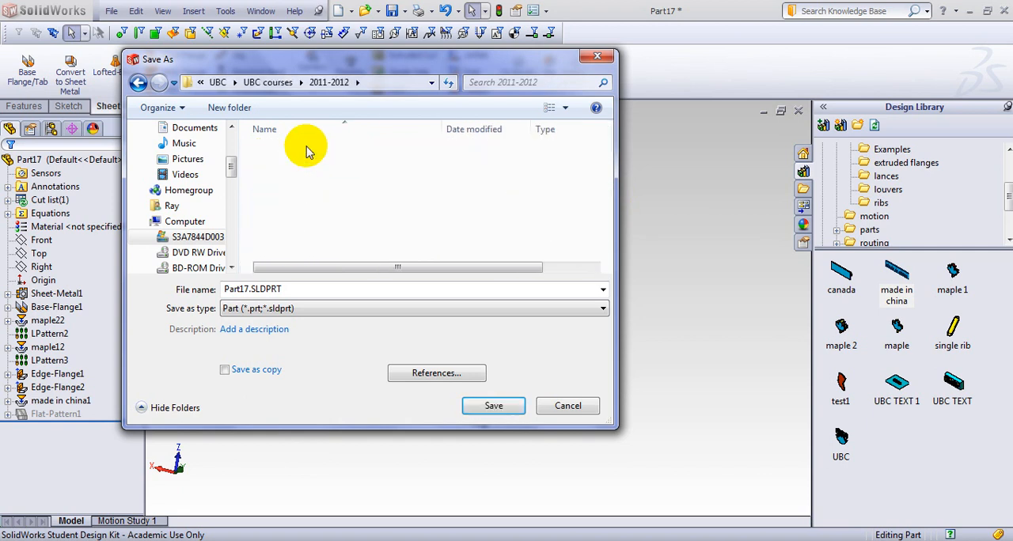
pyautogui.click(312, 155)
pyautogui.doubleClick(312, 155)
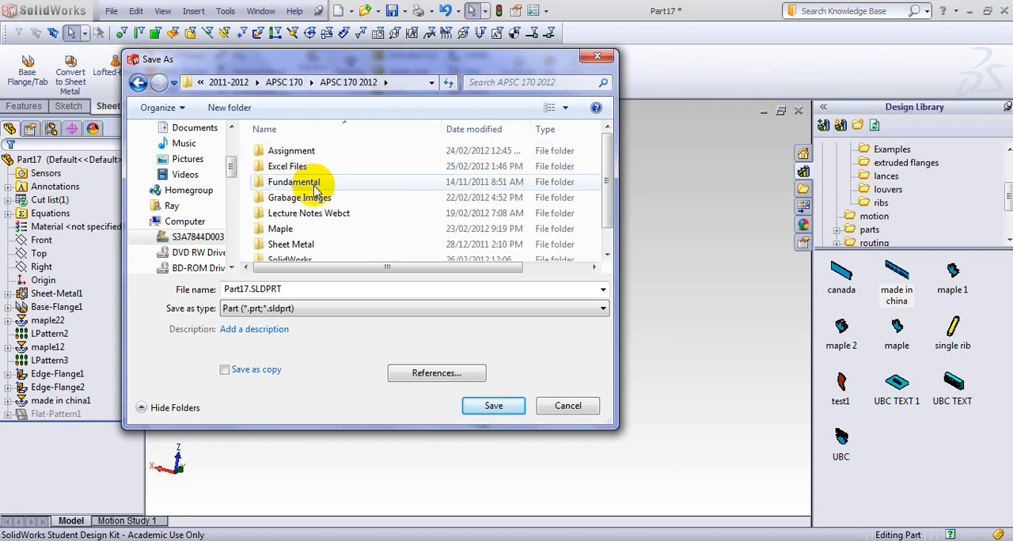
# Save the part as Part18 in the Week 9 folder under Assignment.
pyautogui.click(313, 151)
pyautogui.doubleClick(313, 151)
pyautogui.click(286, 258)
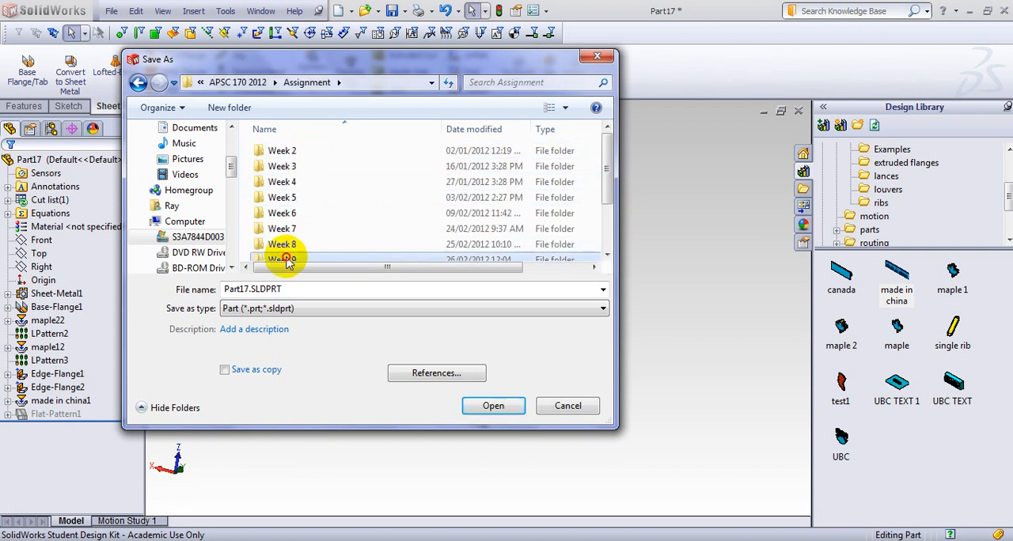
pyautogui.doubleClick(288, 255)
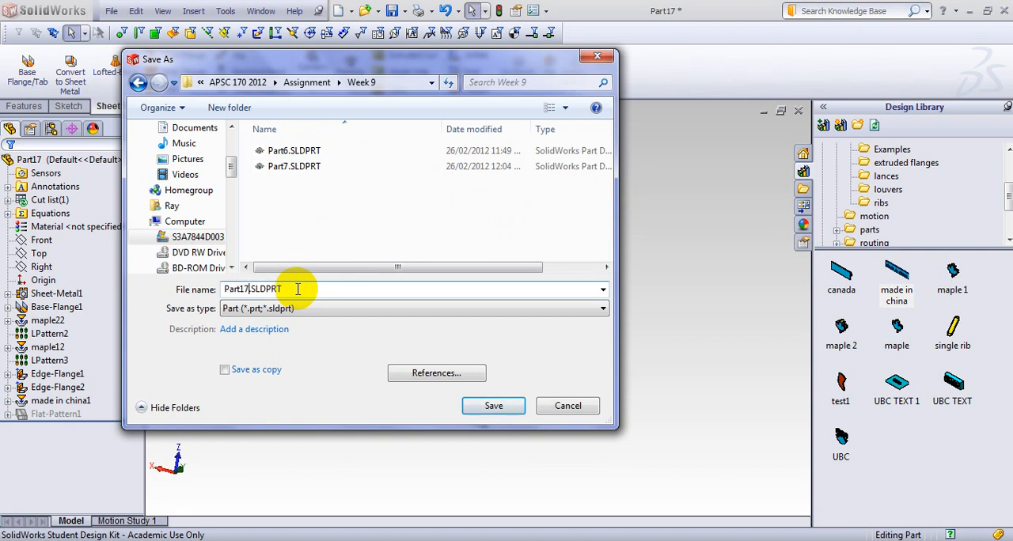
pyautogui.press('Return')
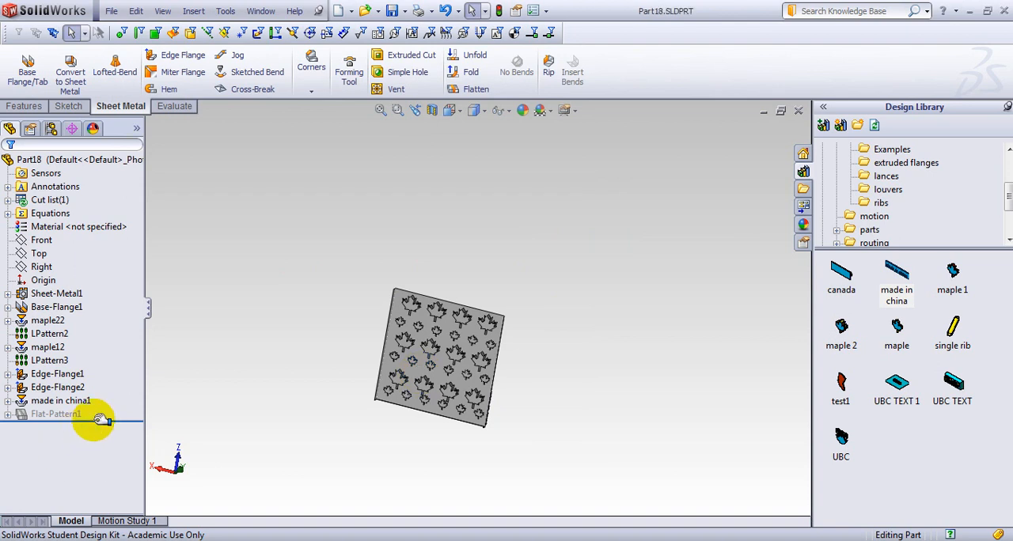
pyautogui.click(69, 389)
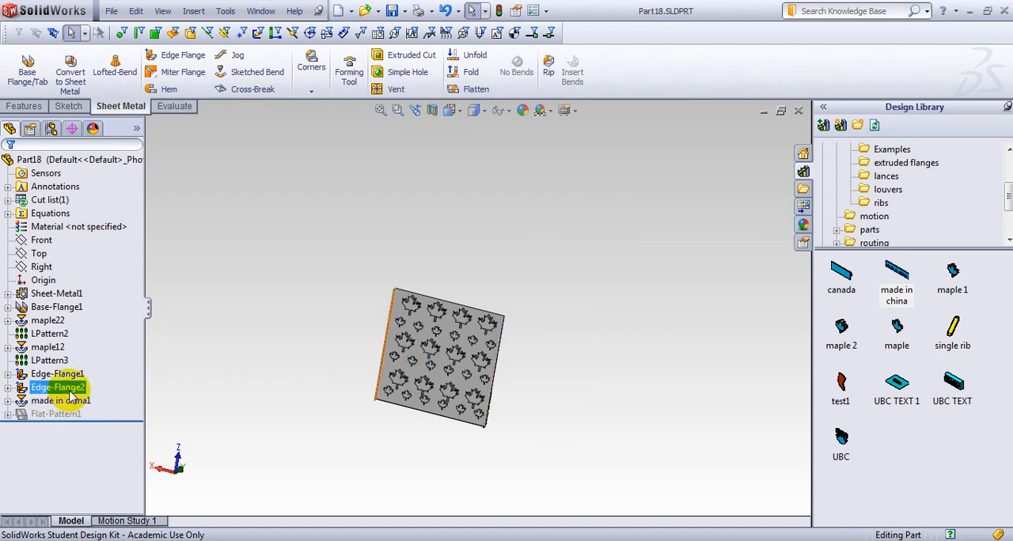
pyautogui.click(57, 372)
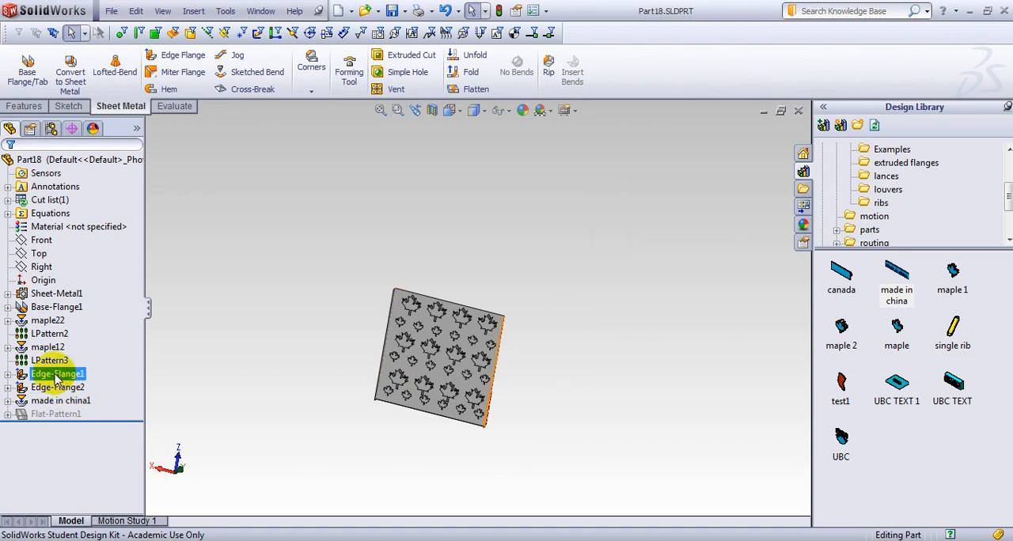
# Delete both linear patterns of the maple leaves together with the second edge flange, keeping the two original leaf forms.
pyautogui.click(54, 361)
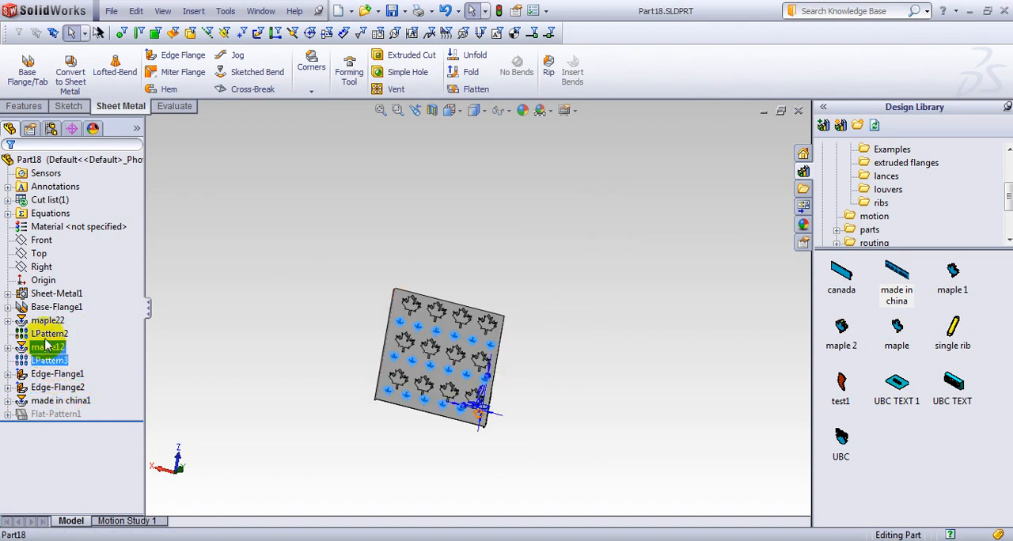
pyautogui.keyDown('shift'); pyautogui.click(49, 336); pyautogui.keyUp('shift')
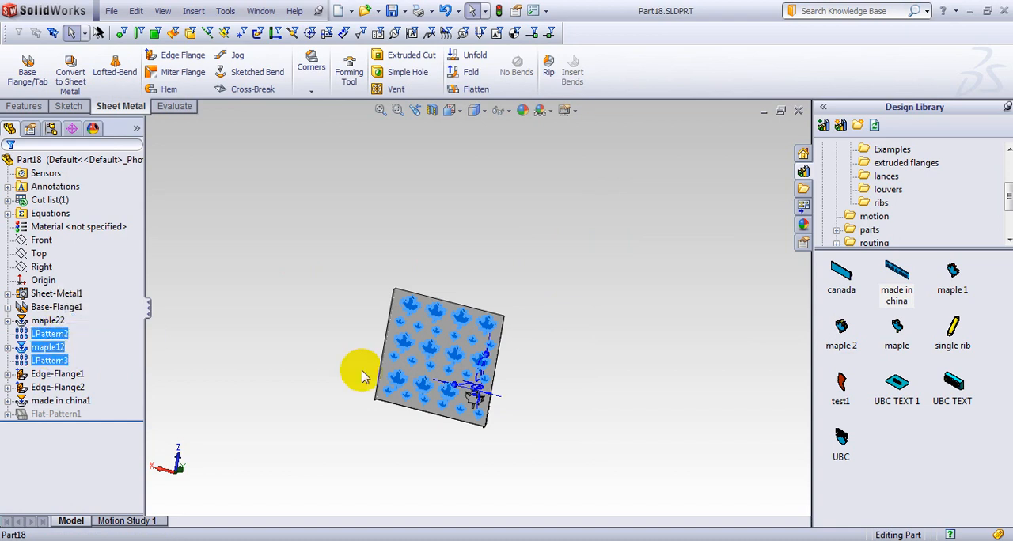
pyautogui.click(238, 373)
pyautogui.click(60, 334)
pyautogui.keyDown('ctrl'); pyautogui.click(52, 360); pyautogui.keyUp('ctrl')
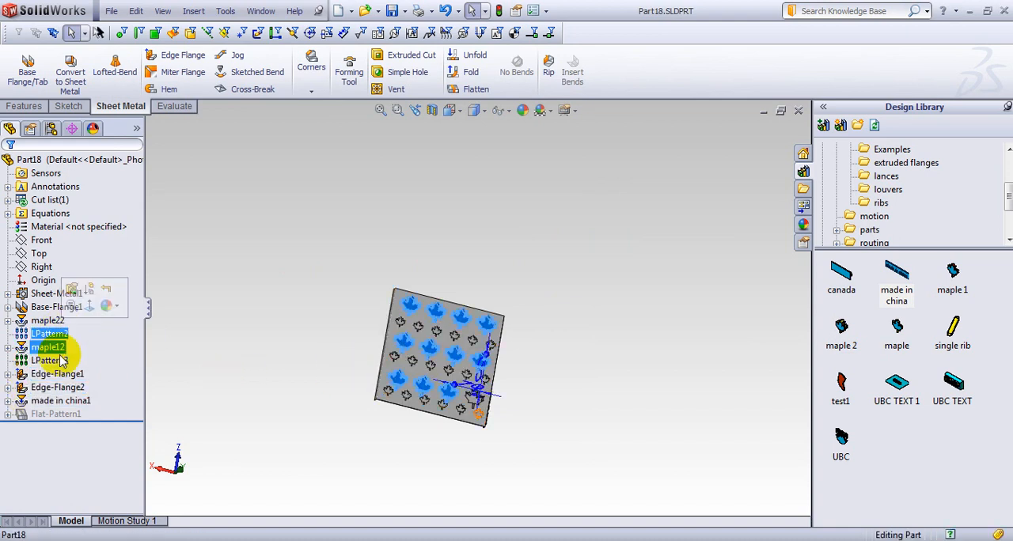
pyautogui.rightClick(55, 367)
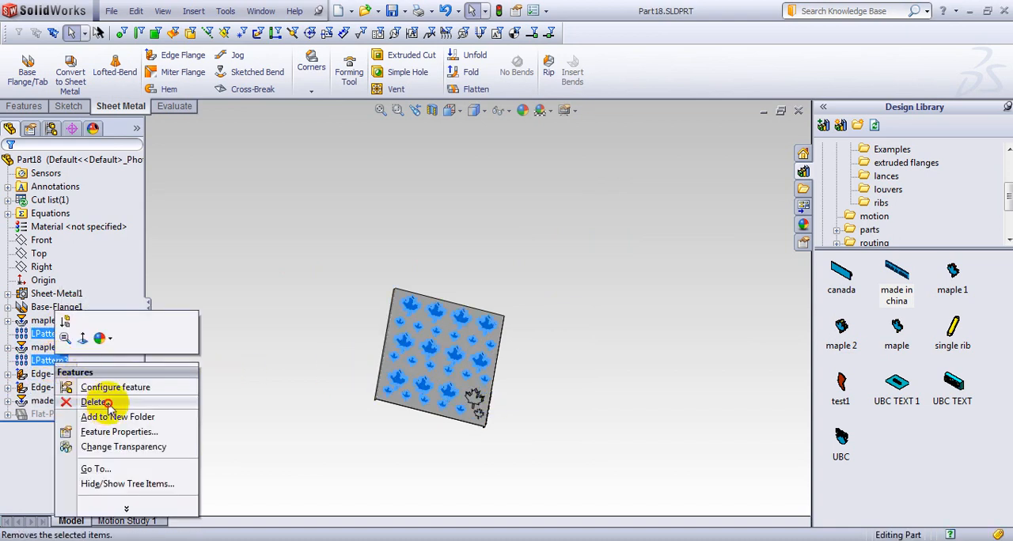
pyautogui.click(108, 403)
pyautogui.click(544, 206)
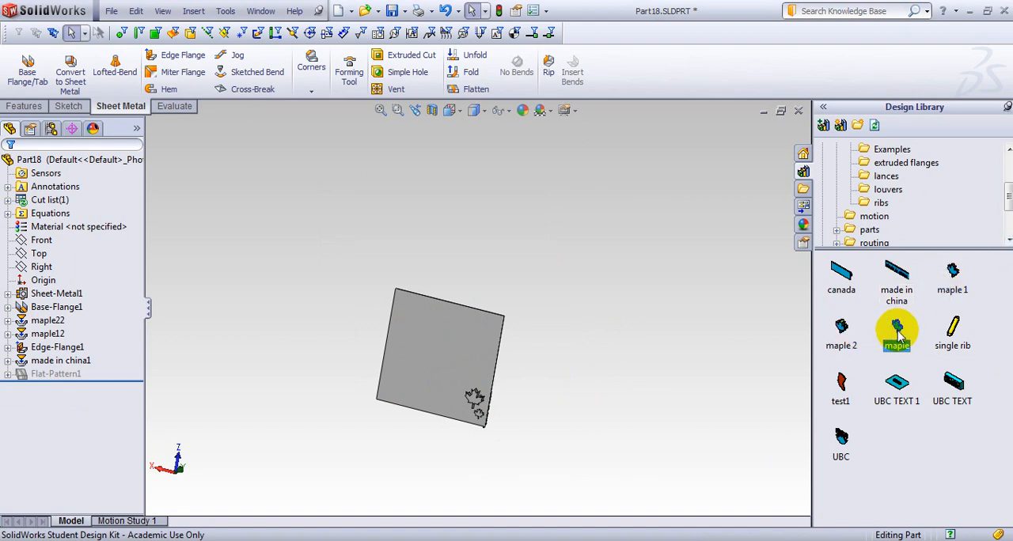
# Open the maple forming tool part from the design library.
pyautogui.moveTo(896, 333); pyautogui.dragTo(444, 362)
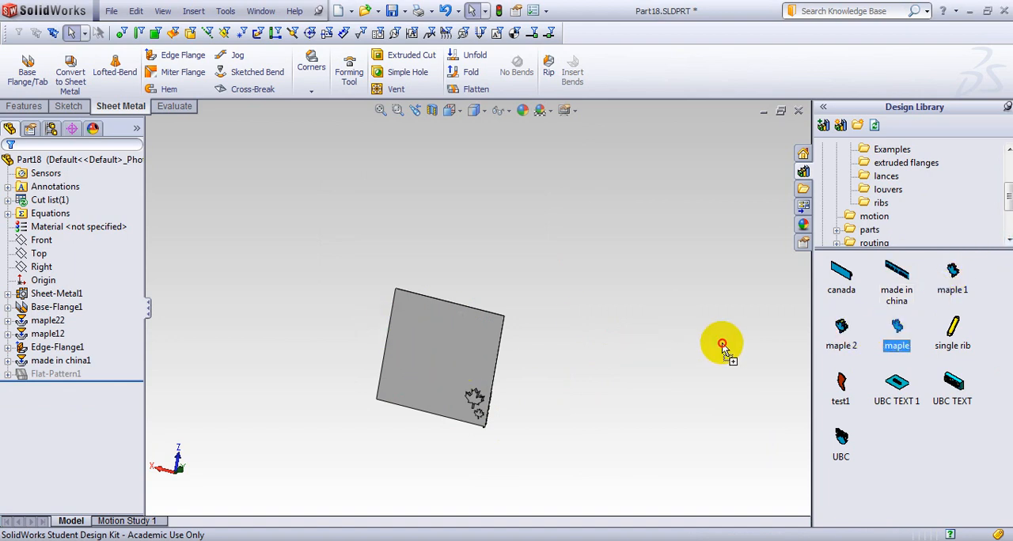
pyautogui.moveTo(721, 348); pyautogui.dragTo(891, 342)
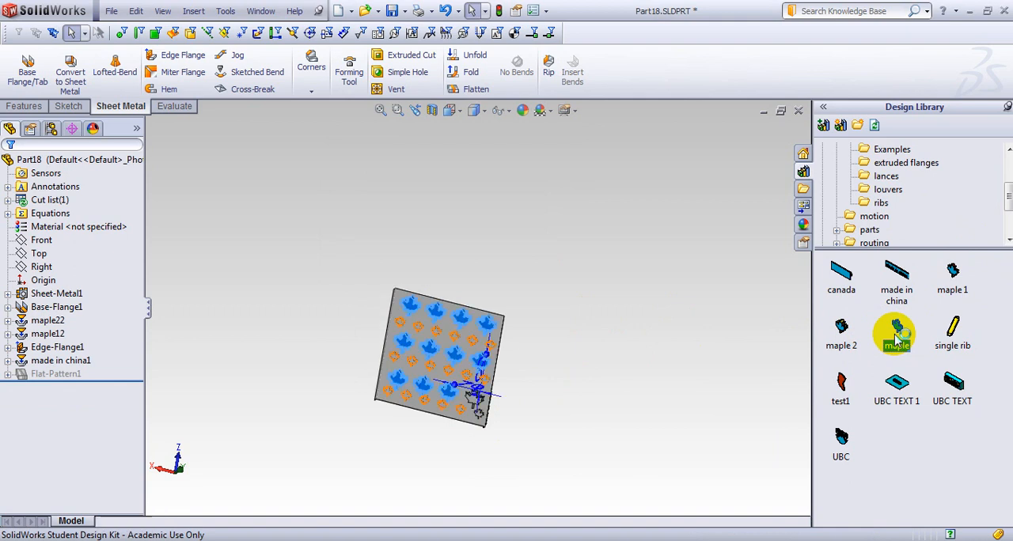
pyautogui.moveTo(646, 352); pyautogui.dragTo(615, 294, button='middle')
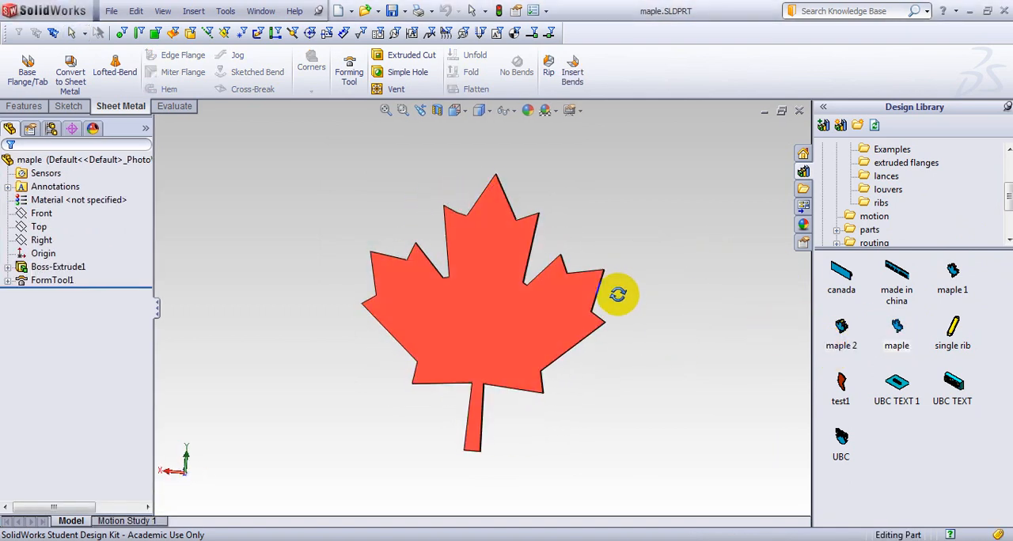
pyautogui.moveTo(556, 358); pyautogui.dragTo(593, 362, button='middle')
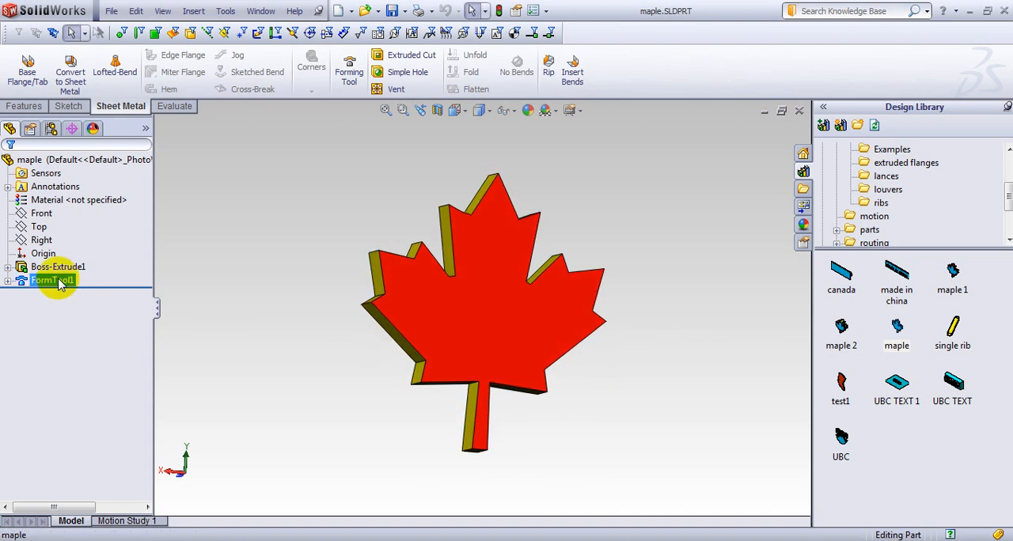
# Set the leaf's flat face opposite the stopping face as the face to remove in the forming tool, and save and close the tool.
pyautogui.click(67, 233)
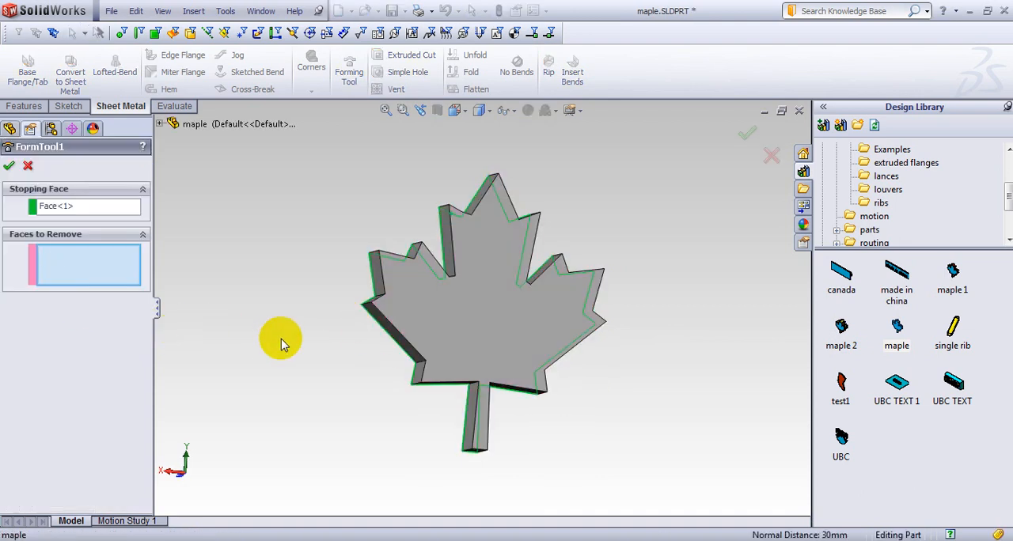
pyautogui.moveTo(281, 338); pyautogui.dragTo(289, 366, button='middle')
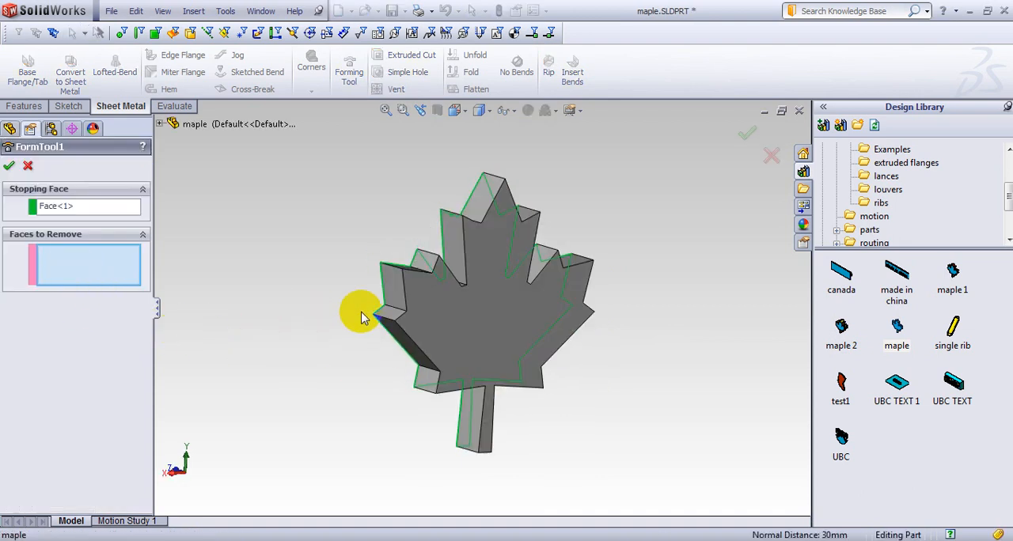
pyautogui.click(491, 327)
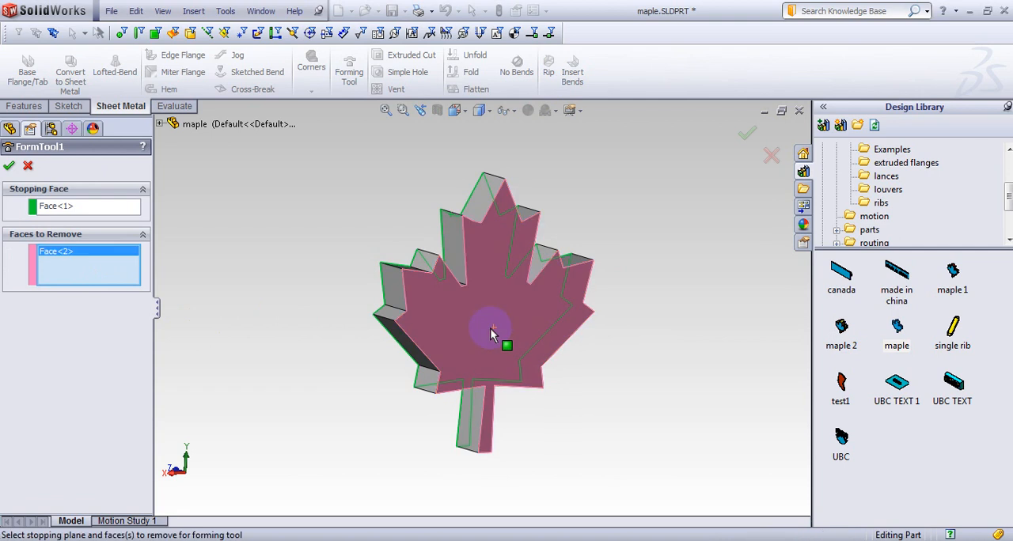
pyautogui.click(746, 132)
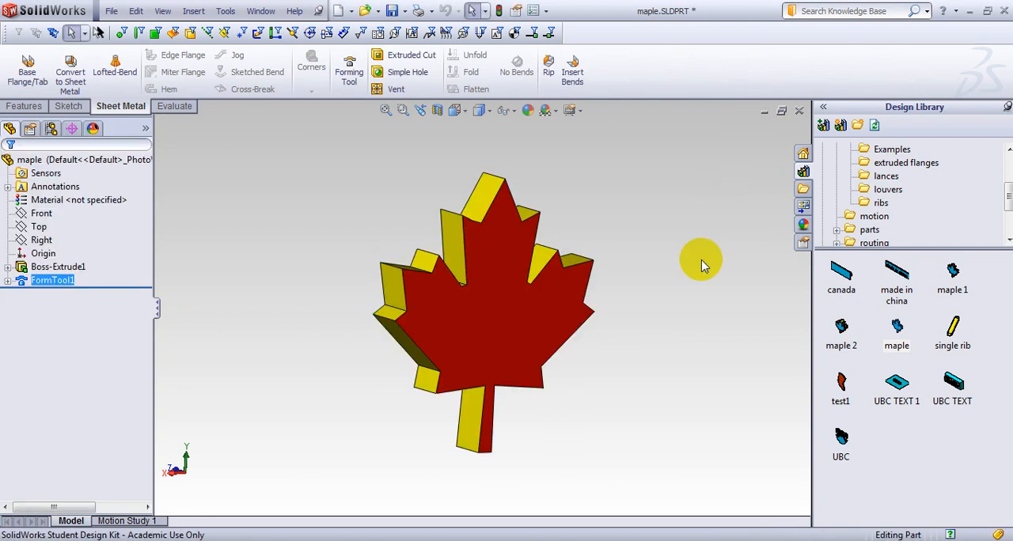
pyautogui.click(799, 111)
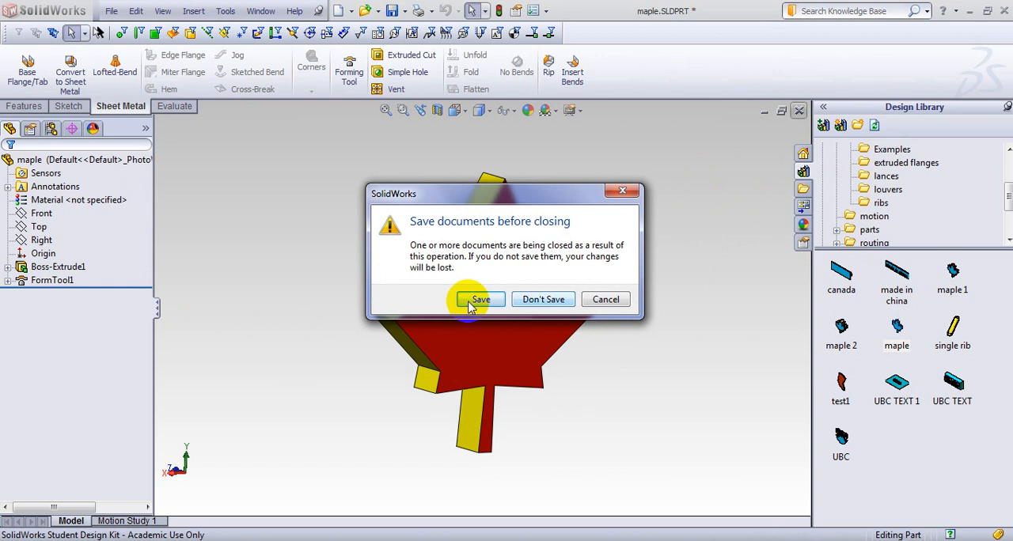
pyautogui.click(477, 300)
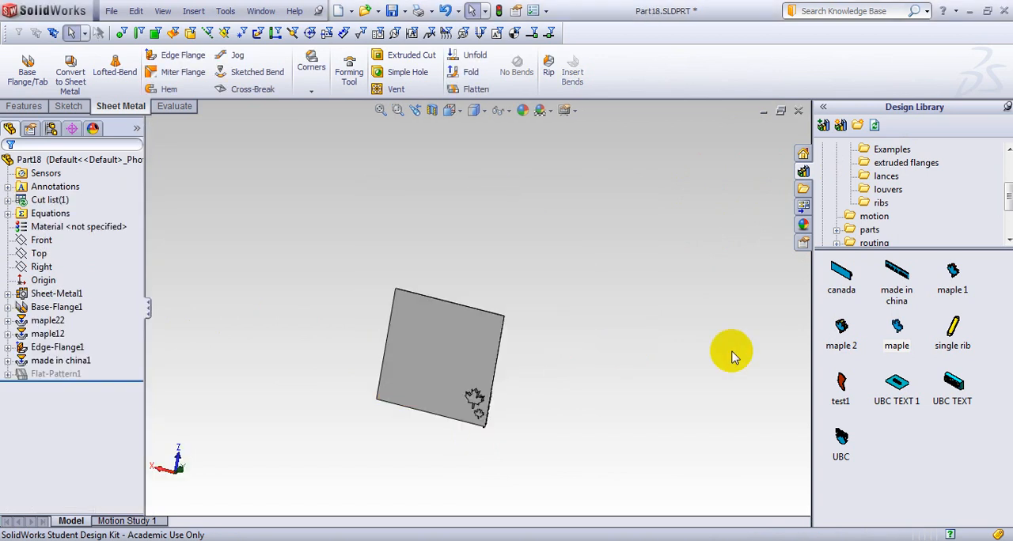
# Form the maple tool near the middle of the plate's large face.
pyautogui.moveTo(594, 370); pyautogui.dragTo(586, 373, button='middle')
pyautogui.scroll(-3, 506, 402)
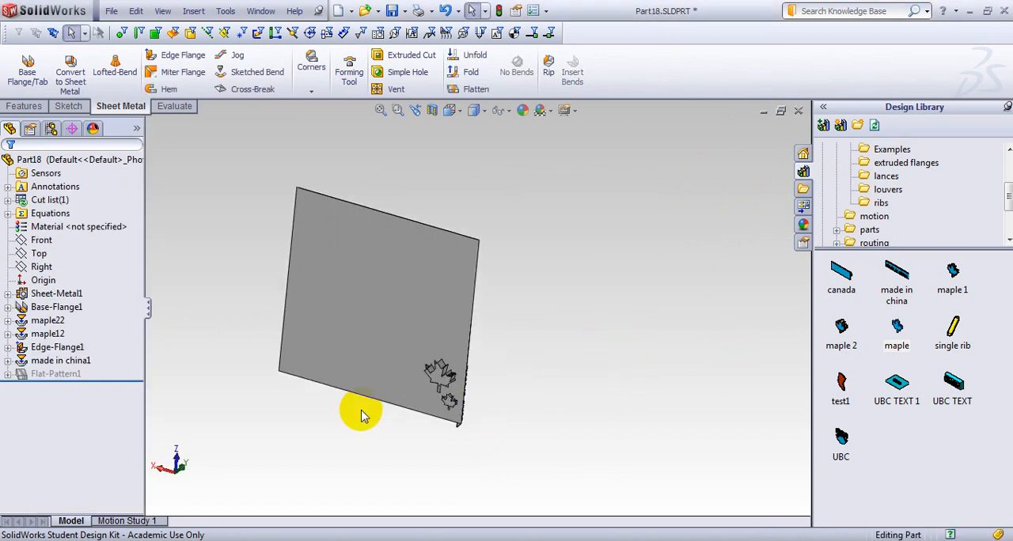
pyautogui.moveTo(896, 336)
pyautogui.mouseDown()
pyautogui.moveTo(384, 311)
pyautogui.moveTo(387, 300)
pyautogui.mouseUp()
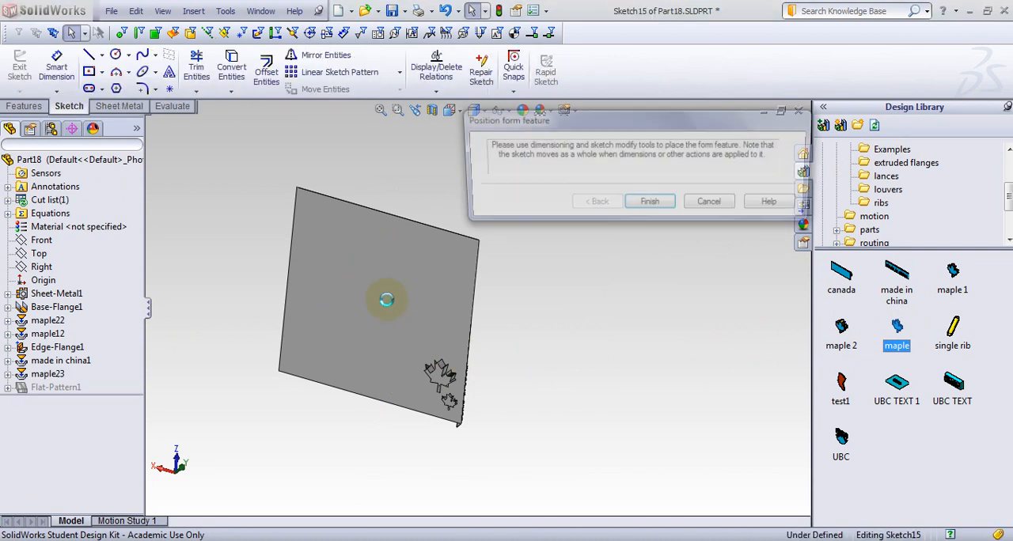
pyautogui.click(654, 201)
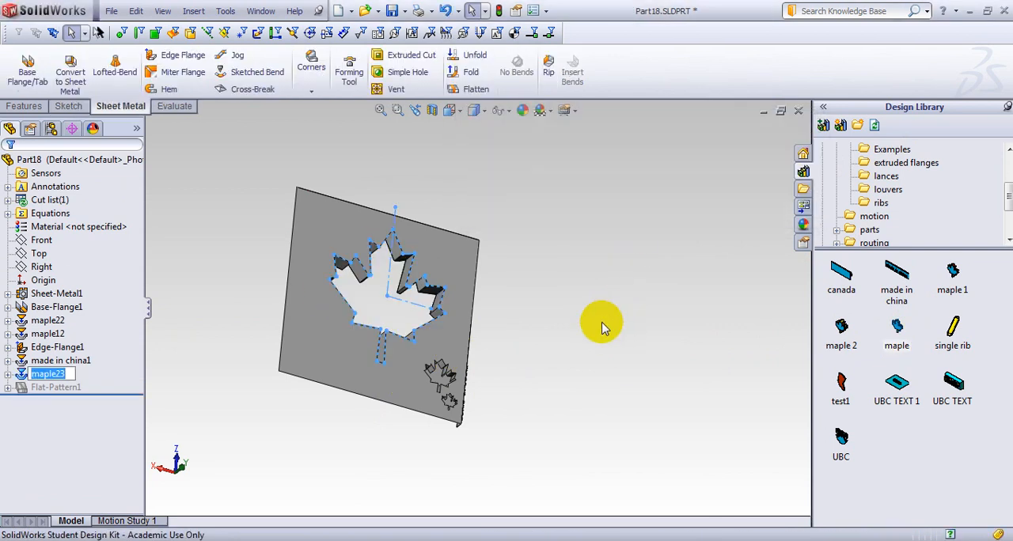
pyautogui.moveTo(599, 321); pyautogui.dragTo(407, 281, button='middle')
pyautogui.scroll(3, 372, 305)
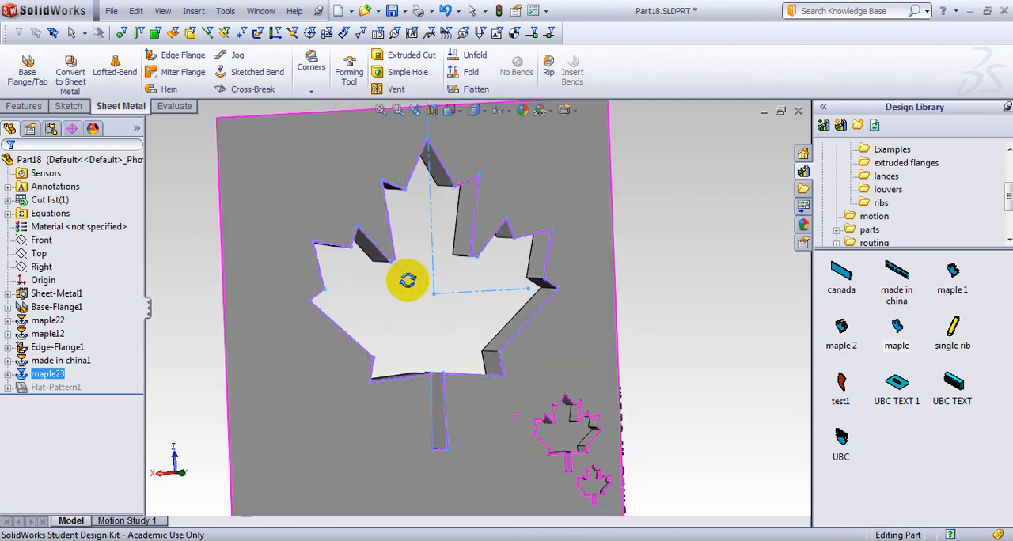
# Delete the large maple form from the middle of the plate.
pyautogui.rightClick(56, 382)
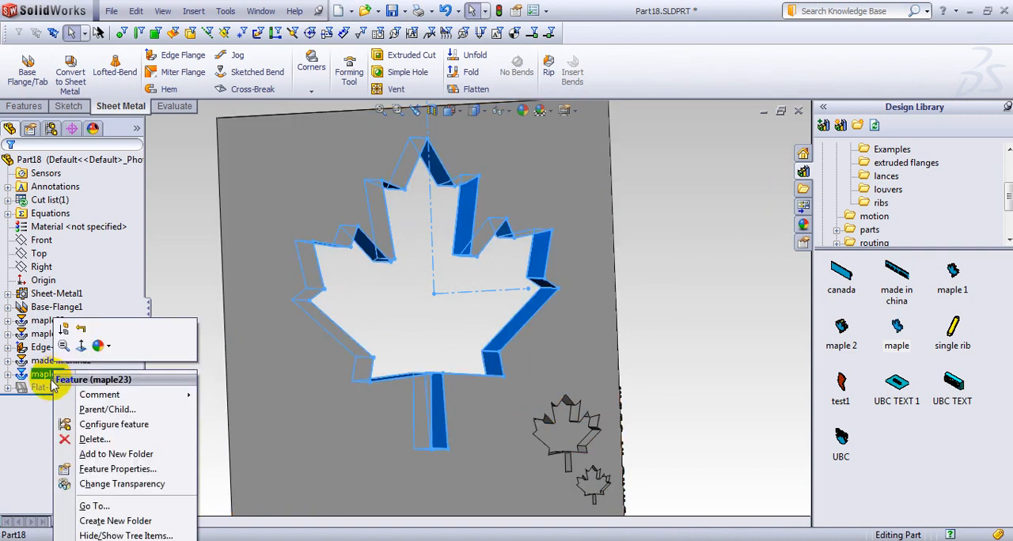
pyautogui.click(71, 439)
pyautogui.click(598, 188)
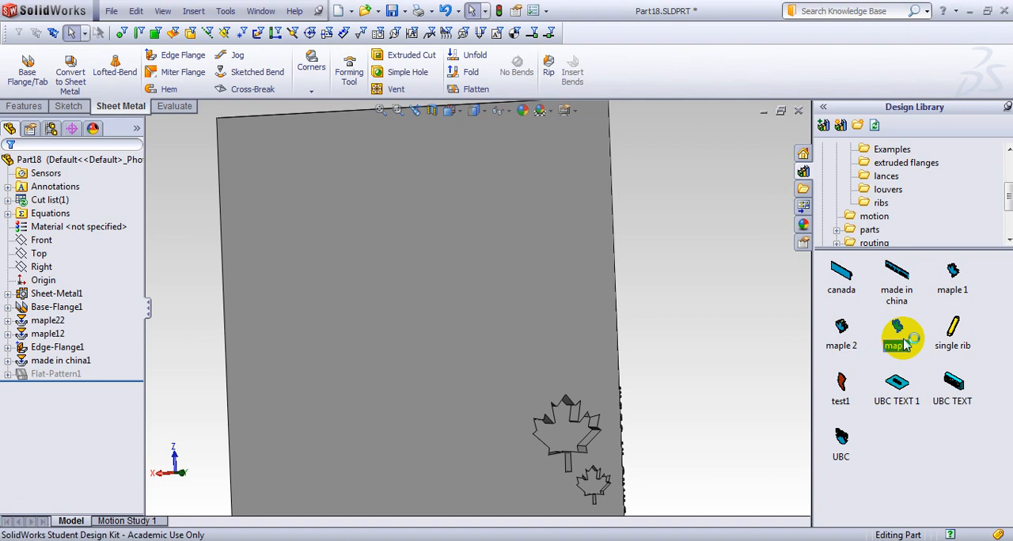
# Reopen the maple forming tool's FormTool1 definition and clear its faces to remove.
pyautogui.doubleClick(904, 342)
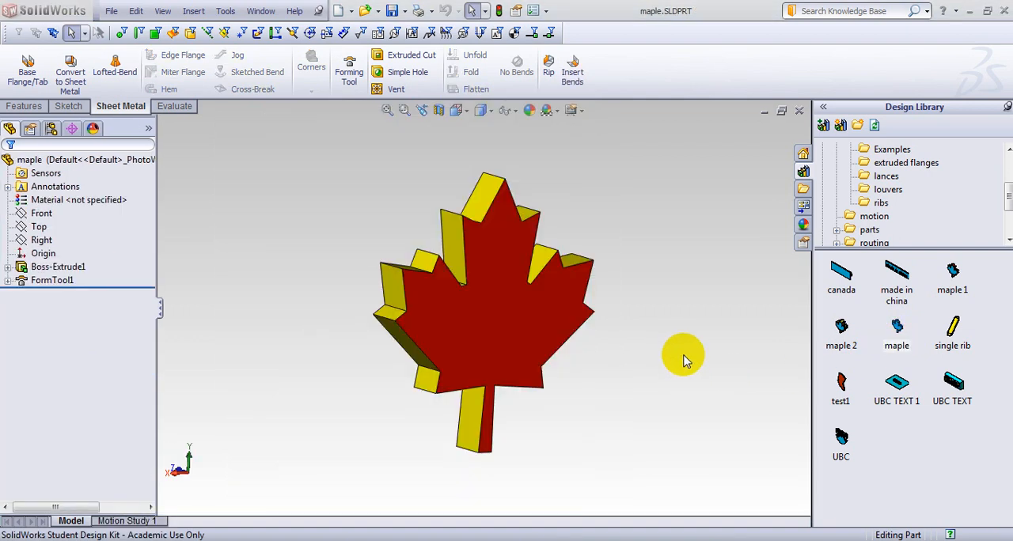
pyautogui.click(51, 280)
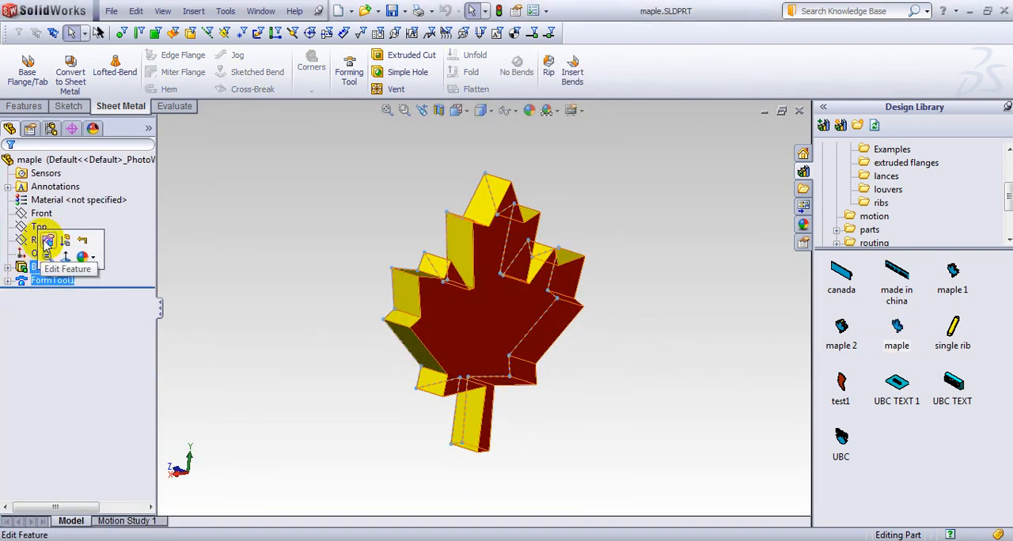
pyautogui.click(47, 242)
pyautogui.click(70, 280)
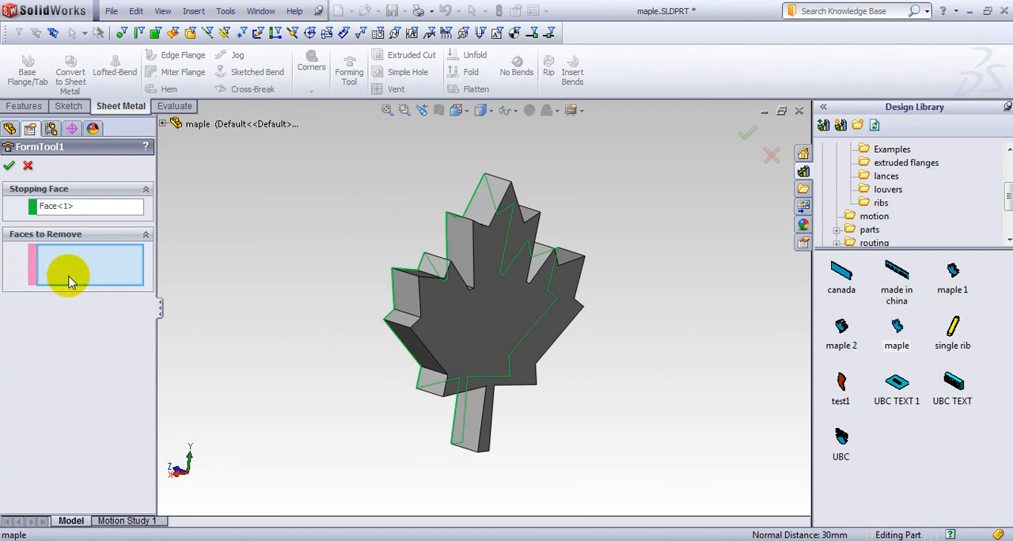
# Select the side faces around the leaf's upper point as faces to remove in the forming tool.
pyautogui.moveTo(333, 273); pyautogui.dragTo(321, 338, button='middle')
pyautogui.click(472, 246)
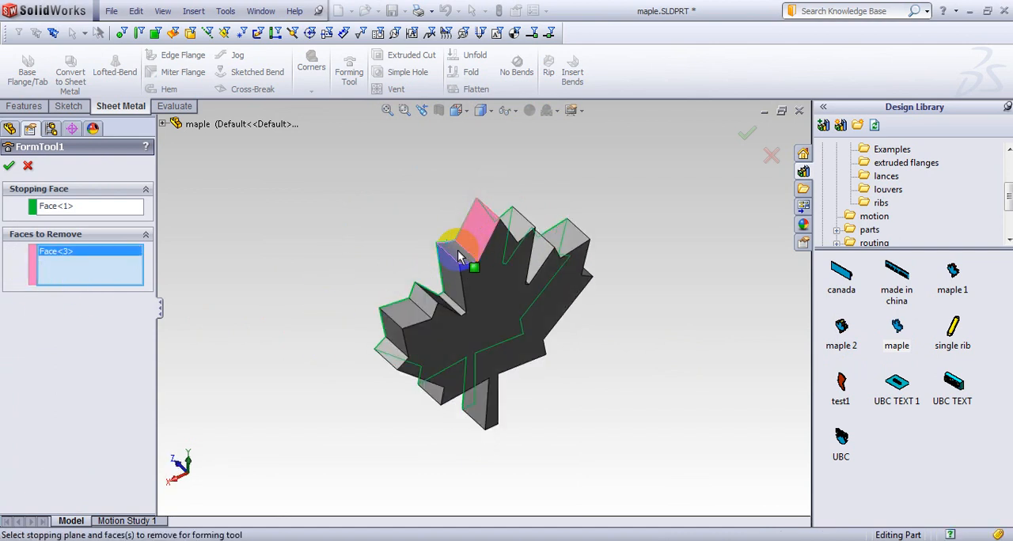
pyautogui.click(452, 263)
pyautogui.click(454, 281)
pyautogui.moveTo(380, 271); pyautogui.dragTo(466, 250, button='middle')
pyautogui.click(453, 255)
pyautogui.click(473, 251)
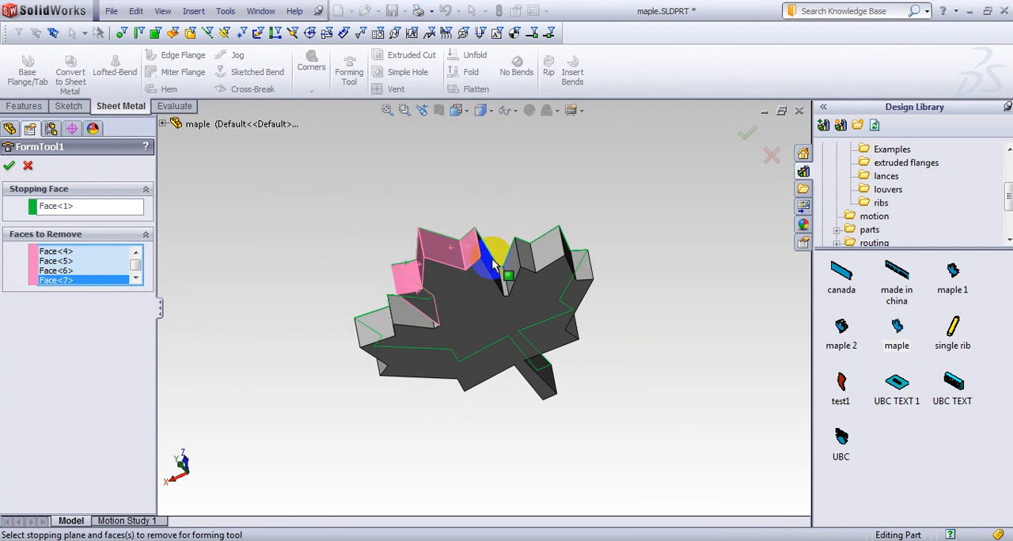
pyautogui.click(492, 265)
# Add the two long slanted lower side faces of the leaf as faces to remove, and save and close the forming tool.
pyautogui.moveTo(509, 332); pyautogui.dragTo(562, 259, button='middle')
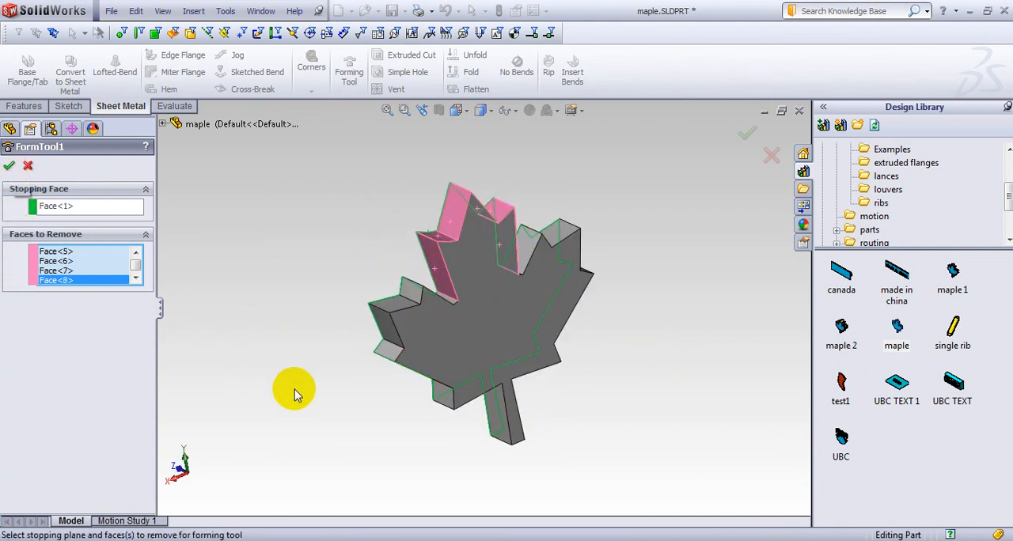
pyautogui.moveTo(291, 389); pyautogui.dragTo(396, 369, button='middle')
pyautogui.click(433, 347)
pyautogui.moveTo(309, 365); pyautogui.dragTo(480, 366, button='middle')
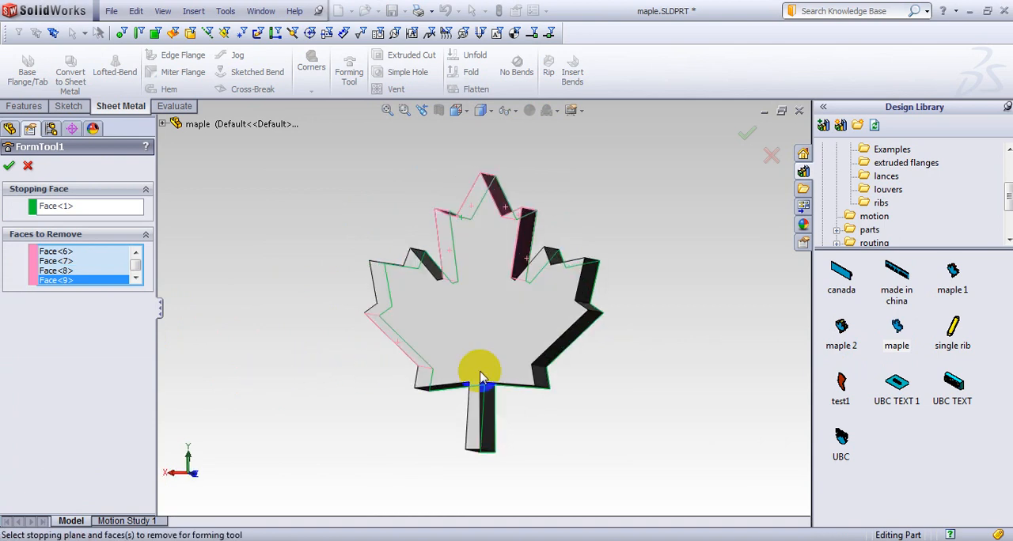
pyautogui.click(565, 335)
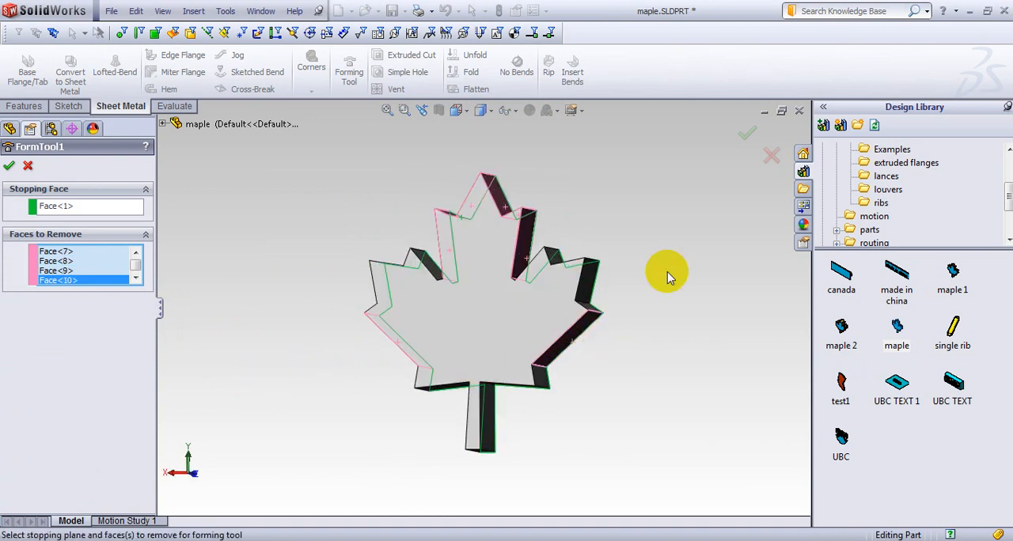
pyautogui.click(747, 133)
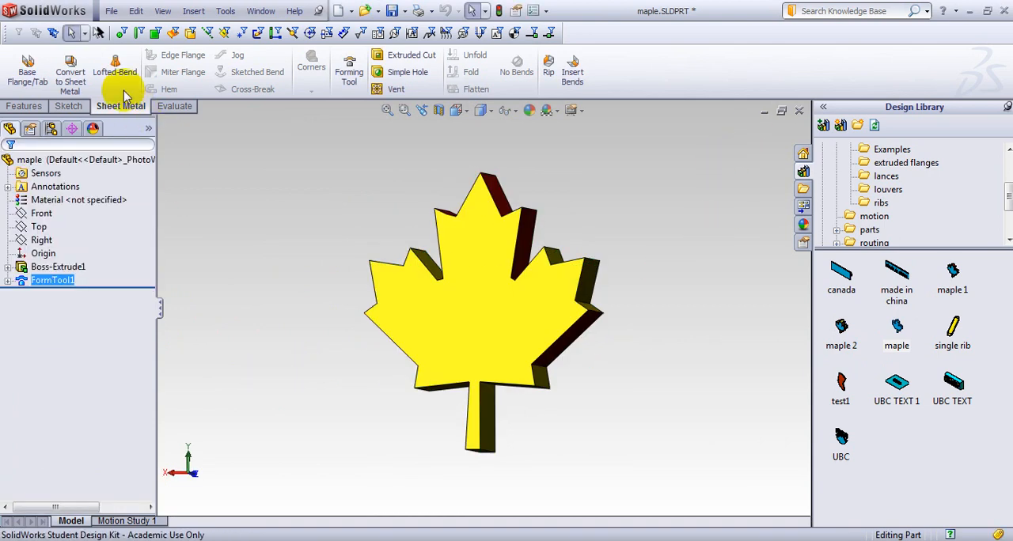
pyautogui.click(799, 111)
pyautogui.click(481, 294)
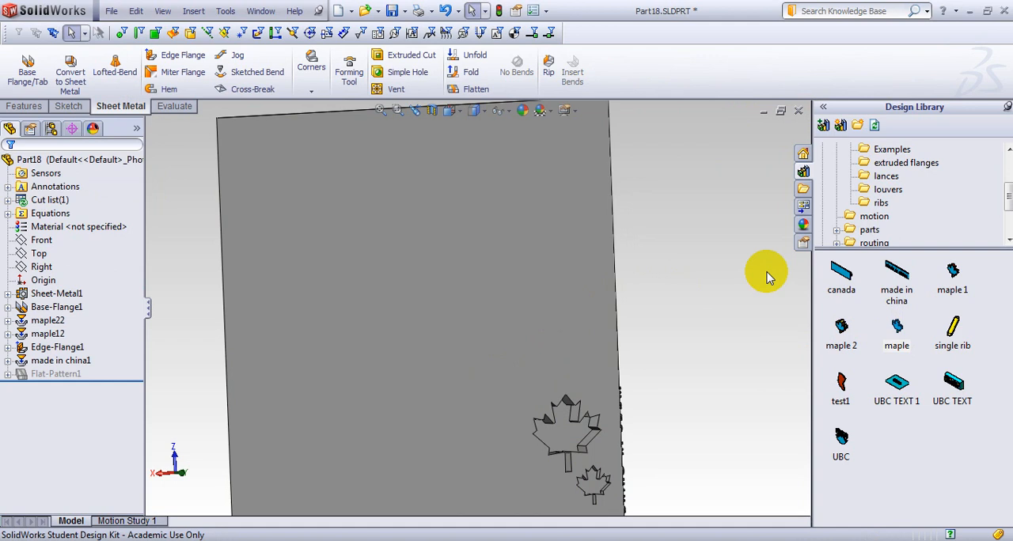
# Rebuild the plate and form the revised maple tool near the middle of its large face.
pyautogui.click(499, 10)
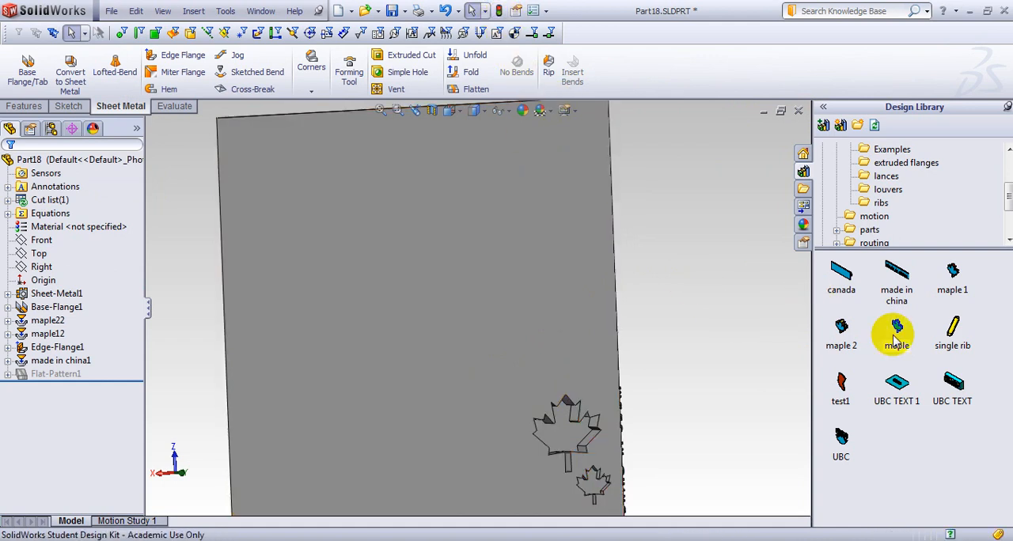
pyautogui.moveTo(897, 338); pyautogui.dragTo(436, 317)
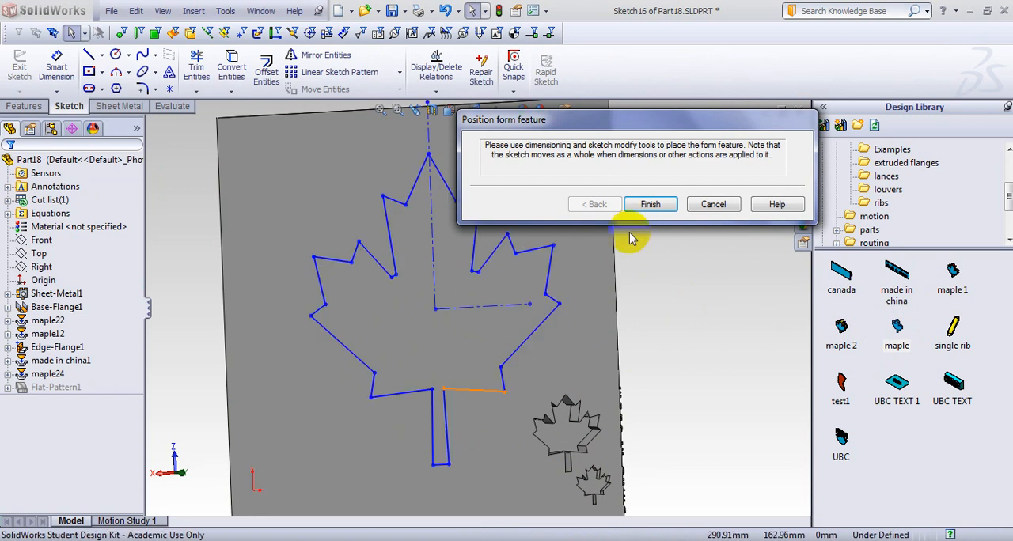
pyautogui.click(649, 207)
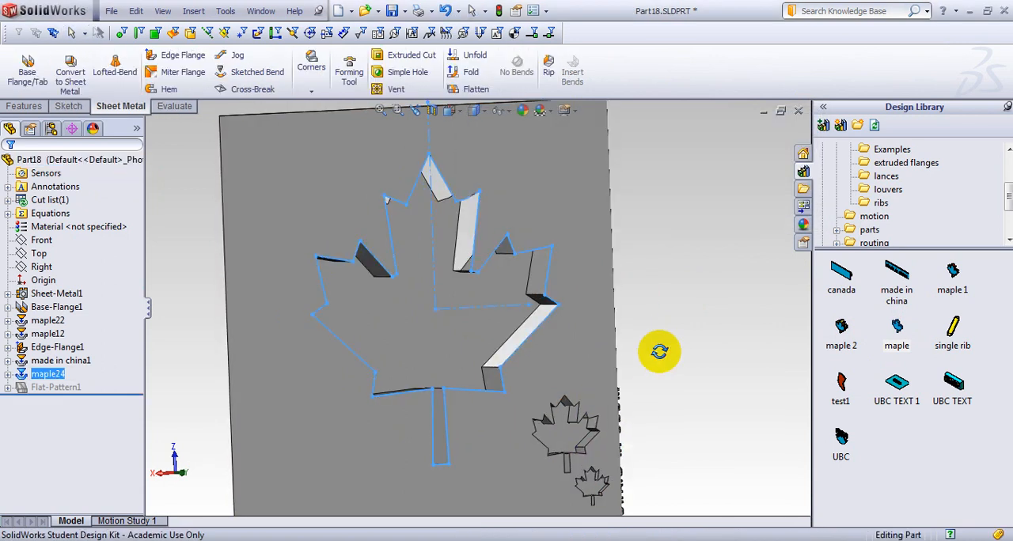
pyautogui.moveTo(655, 350); pyautogui.dragTo(504, 241, button='middle')
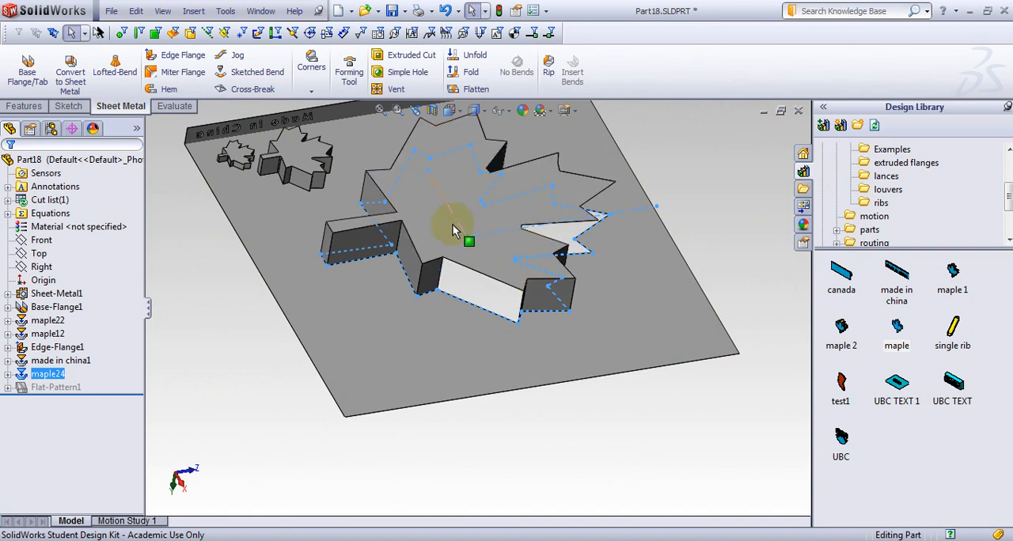
# Examine the formed maple leaf from both sides of the plate, and close Part18 and the leaf-patterned Part7.
pyautogui.moveTo(464, 232)
pyautogui.mouseDown(button='middle')
pyautogui.moveTo(501, 219)
pyautogui.moveTo(572, 129)
pyautogui.moveTo(588, 398)
pyautogui.moveTo(398, 406)
pyautogui.moveTo(390, 256)
pyautogui.moveTo(409, 312)
pyautogui.moveTo(391, 355)
pyautogui.moveTo(464, 245)
pyautogui.mouseUp(button='middle')
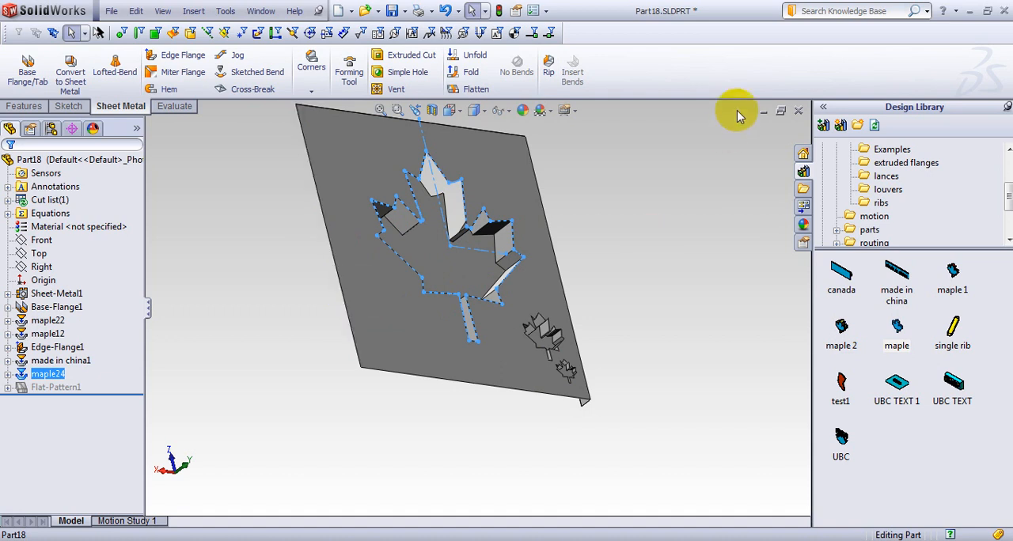
pyautogui.click(797, 111)
pyautogui.click(560, 300)
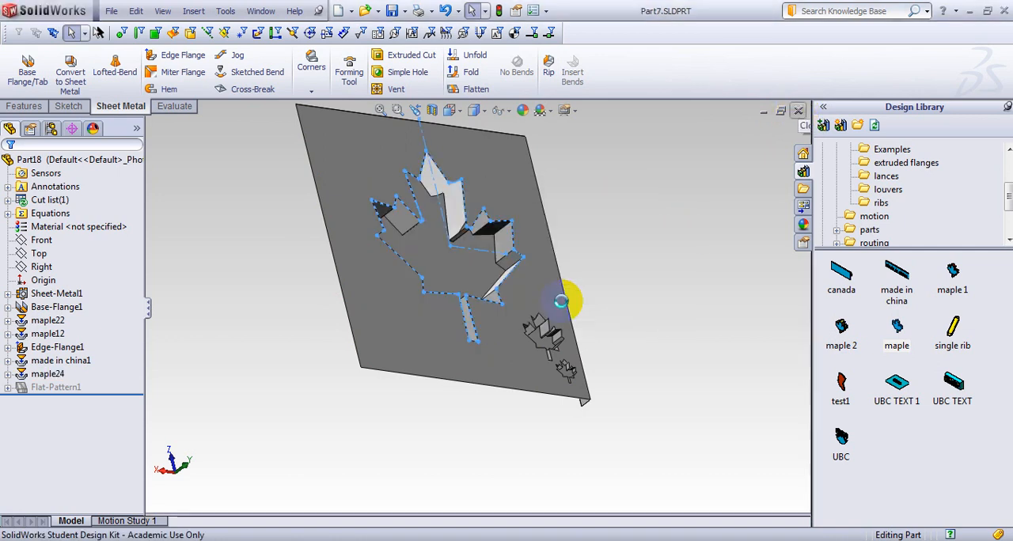
pyautogui.click(797, 111)
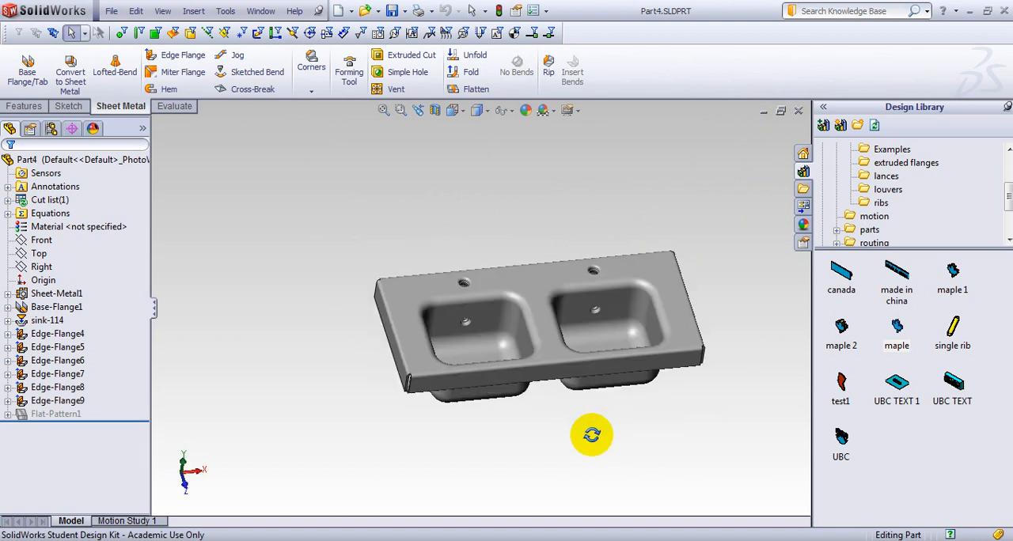
# Examine the double sink part and open the sink forming tool from the Design Library's embosses folder.
pyautogui.moveTo(591, 435); pyautogui.dragTo(588, 326, button='middle')
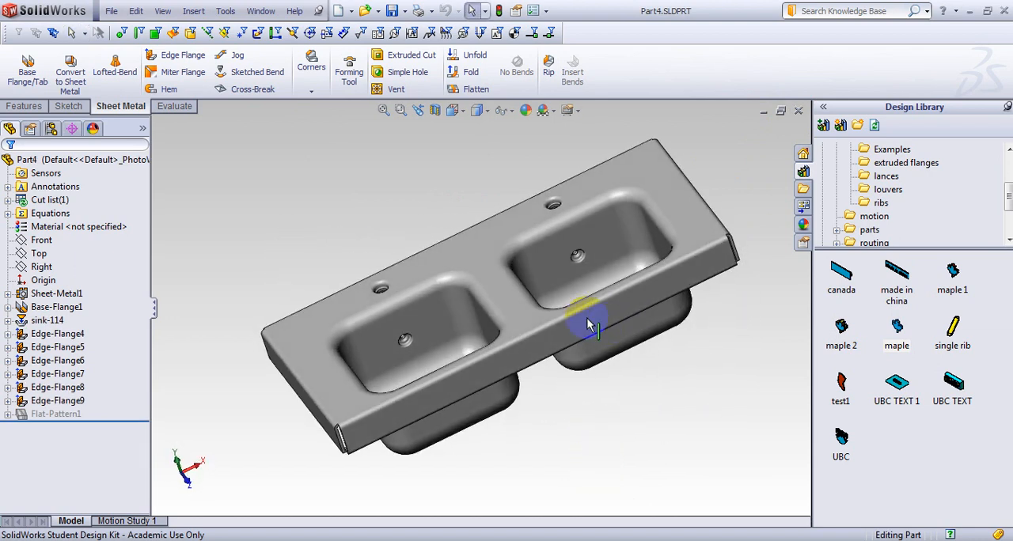
pyautogui.moveTo(656, 419); pyautogui.dragTo(597, 289, button='middle')
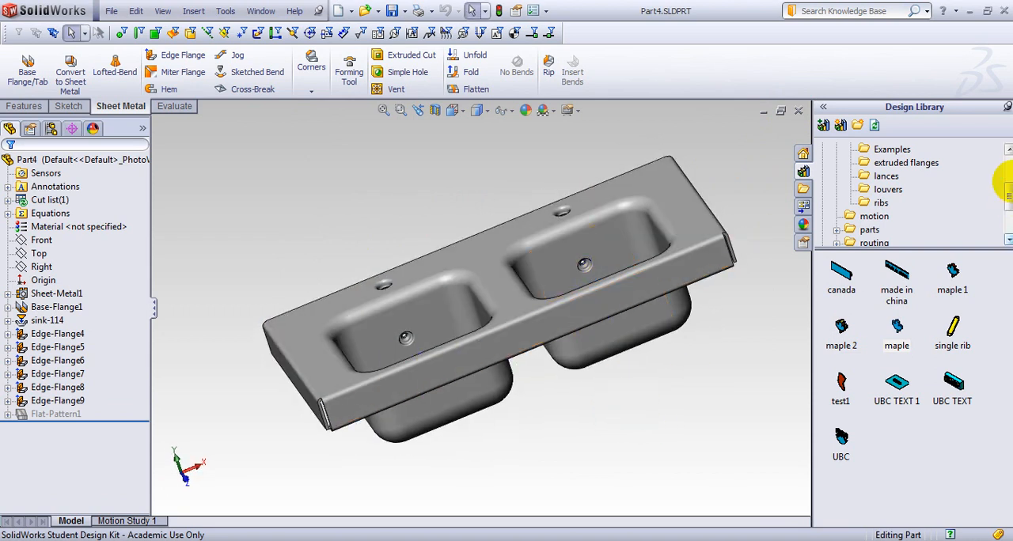
pyautogui.moveTo(1009, 196); pyautogui.dragTo(1011, 193)
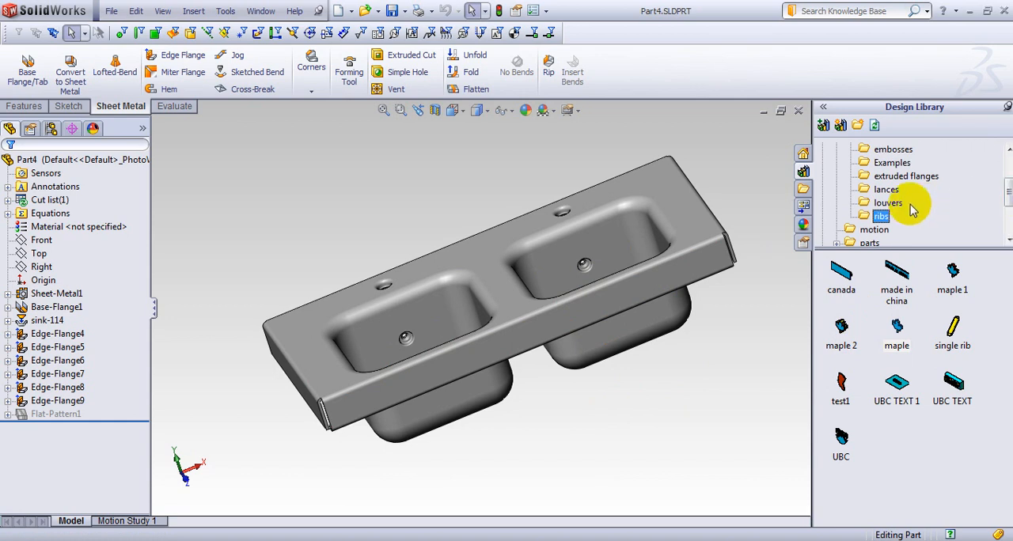
pyautogui.click(892, 149)
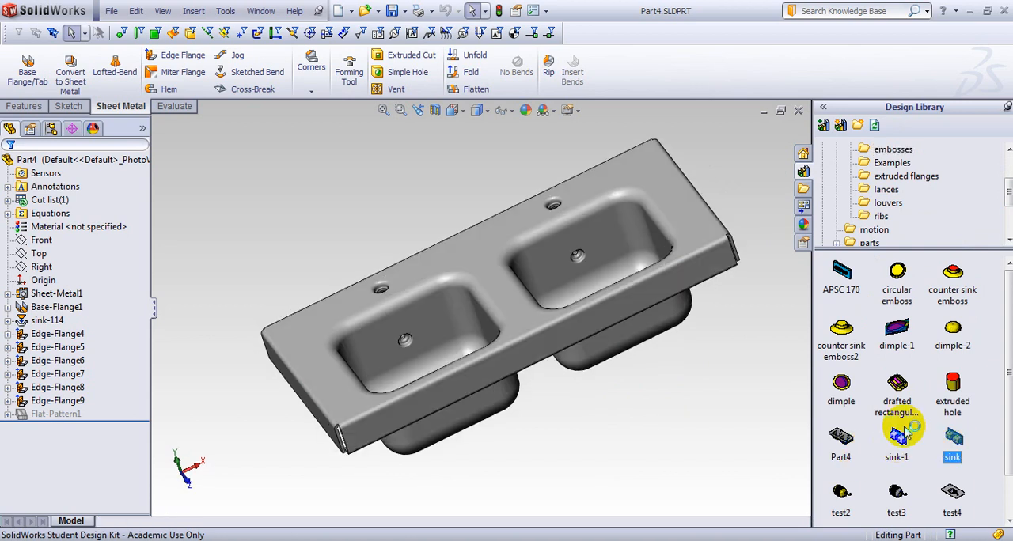
# Examine the sink forming tool's bowls and red drain faces, and close it together with the double sink part.
pyautogui.moveTo(641, 399); pyautogui.dragTo(452, 315, button='middle')
pyautogui.scroll(-8, 451, 312)
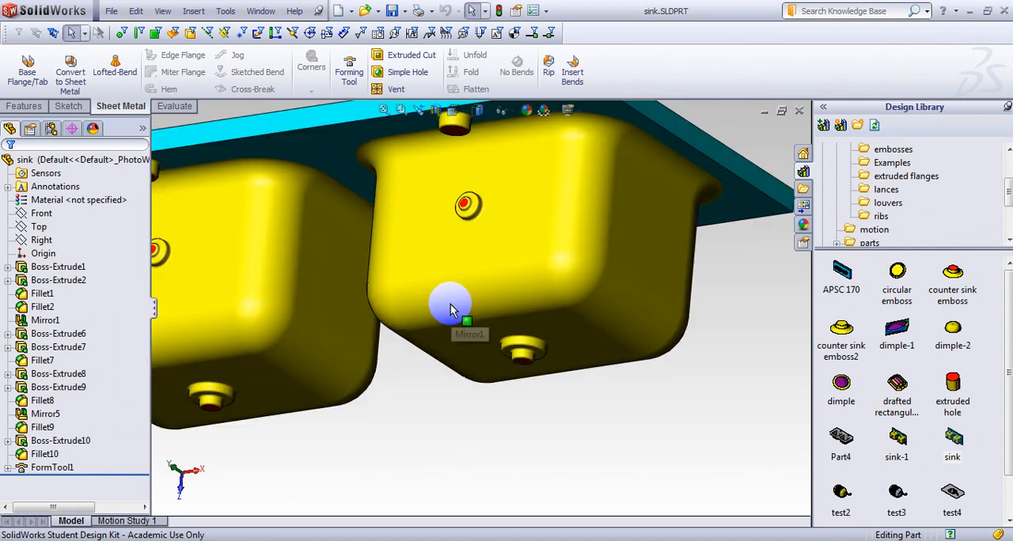
pyautogui.moveTo(448, 427); pyautogui.dragTo(480, 319, button='middle')
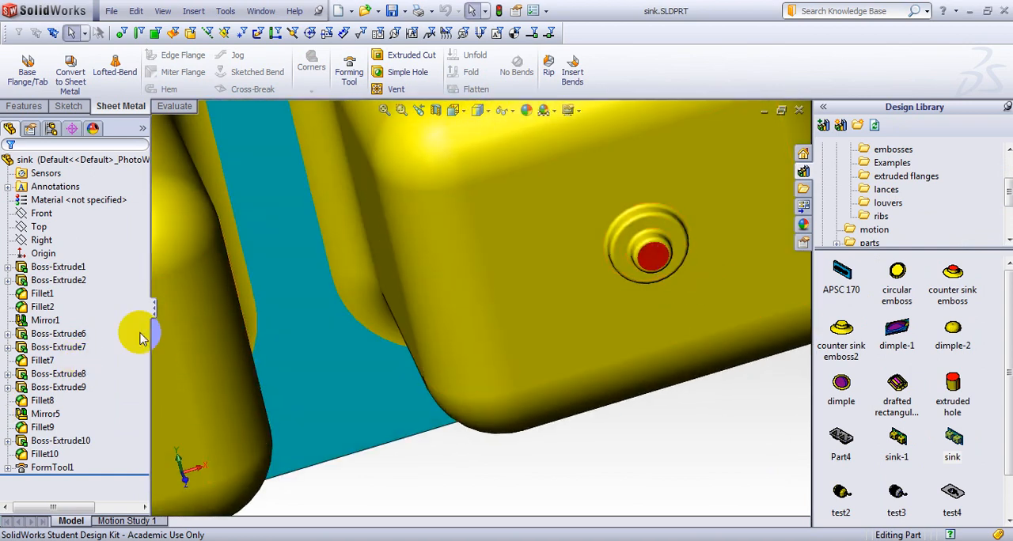
pyautogui.scroll(6, 239, 329)
pyautogui.moveTo(237, 188); pyautogui.dragTo(635, 163, button='middle')
pyautogui.click(798, 111)
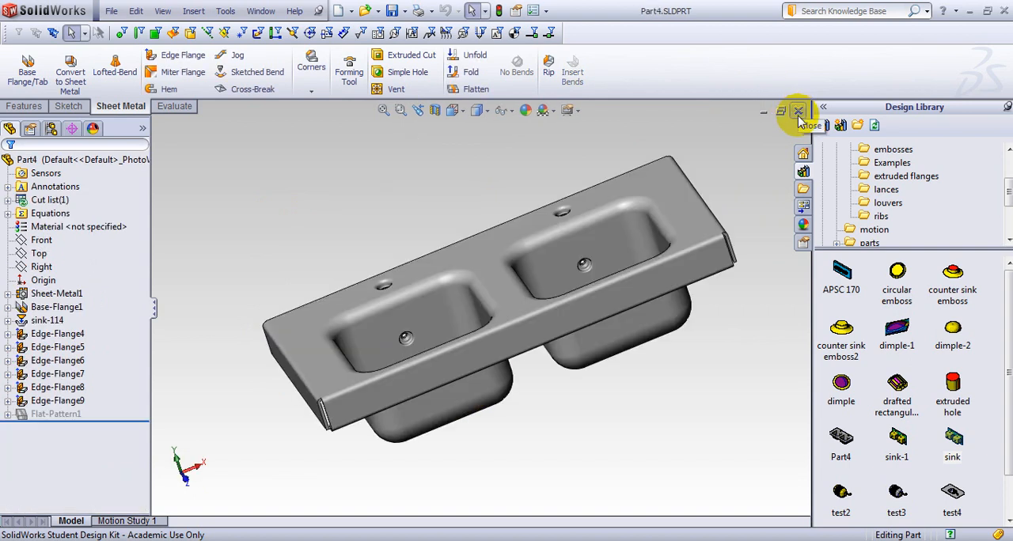
pyautogui.moveTo(629, 431); pyautogui.dragTo(655, 390, button='middle')
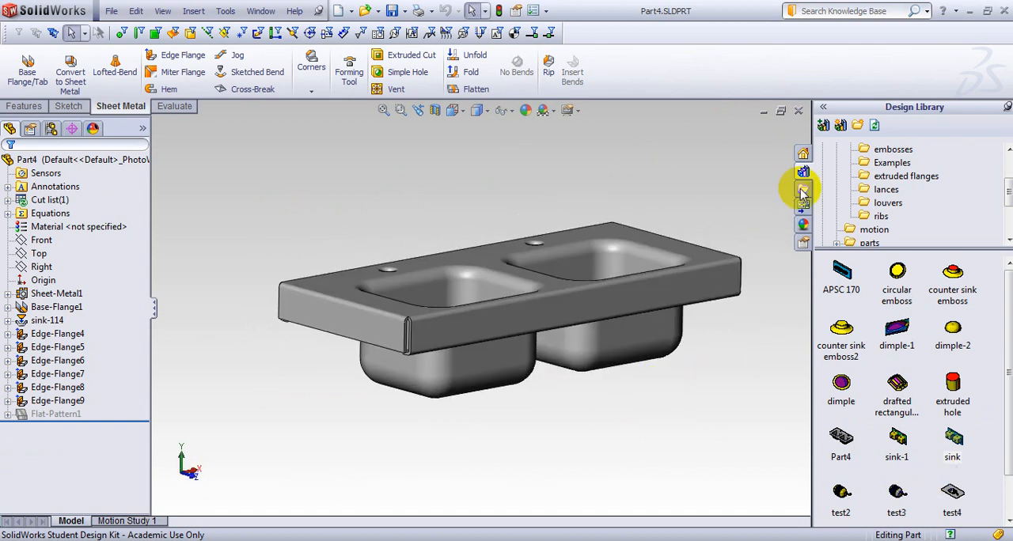
pyautogui.click(797, 111)
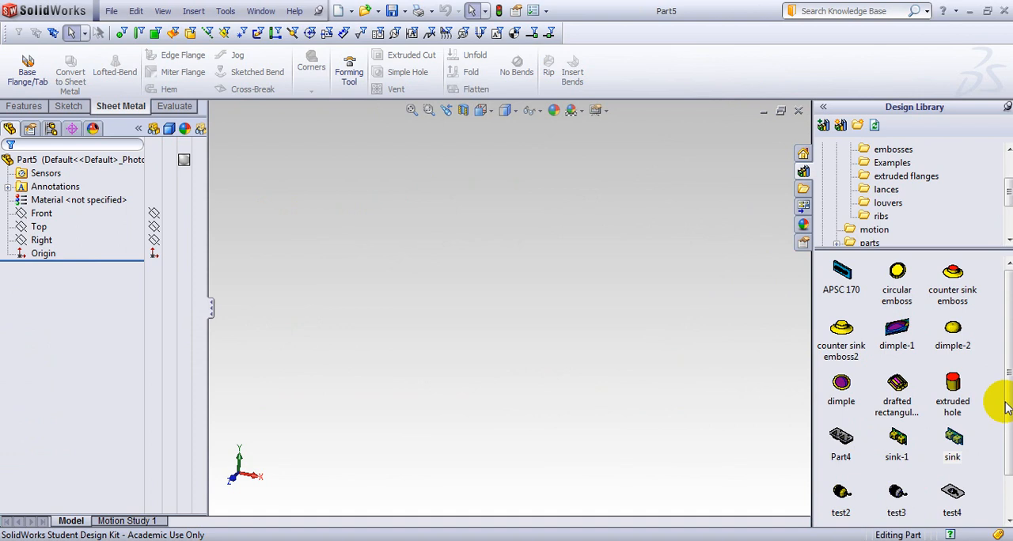
# Open the test2 forming tool from the embosses folder, examine its ribbed body and flat underside, and close it.
pyautogui.moveTo(1006, 408); pyautogui.dragTo(1005, 448)
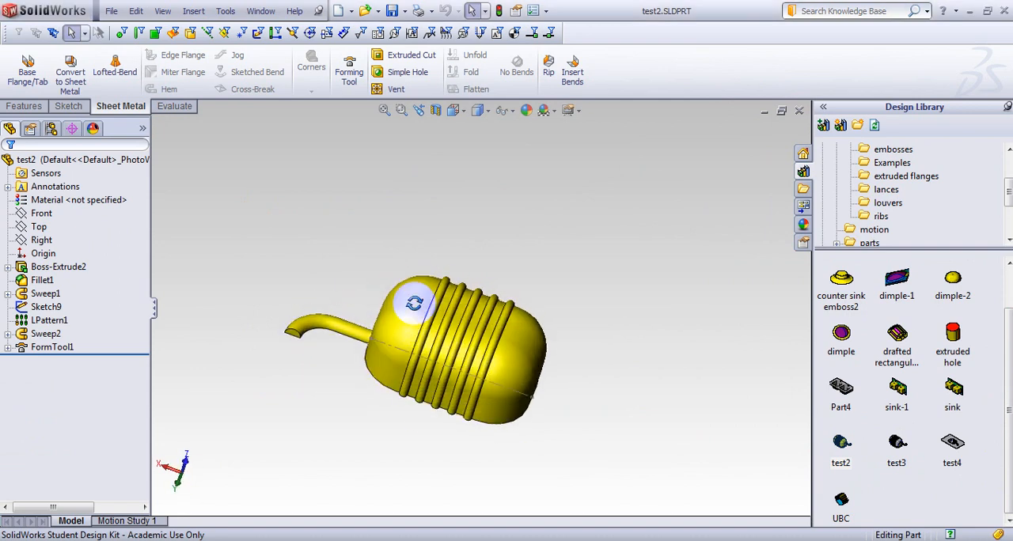
pyautogui.moveTo(414, 303); pyautogui.dragTo(581, 399, button='middle')
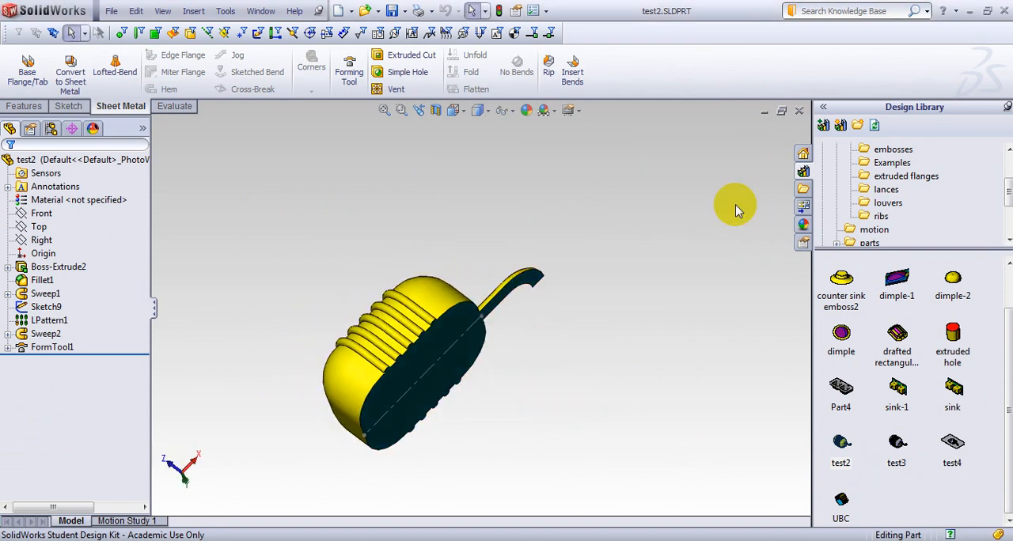
pyautogui.click(799, 116)
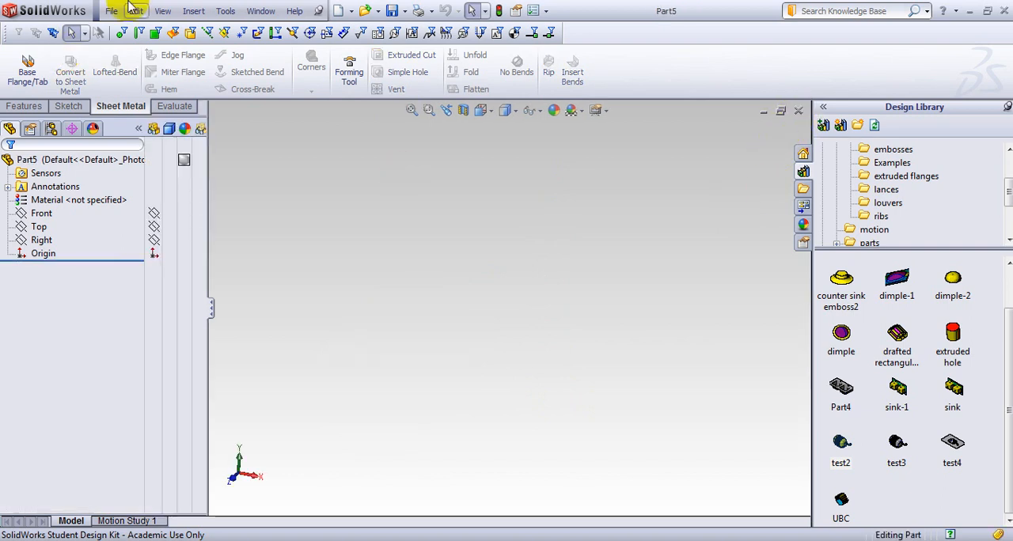
# Open the assembly Assem1.SLDASM from the folder c:\junk.
pyautogui.click(114, 12)
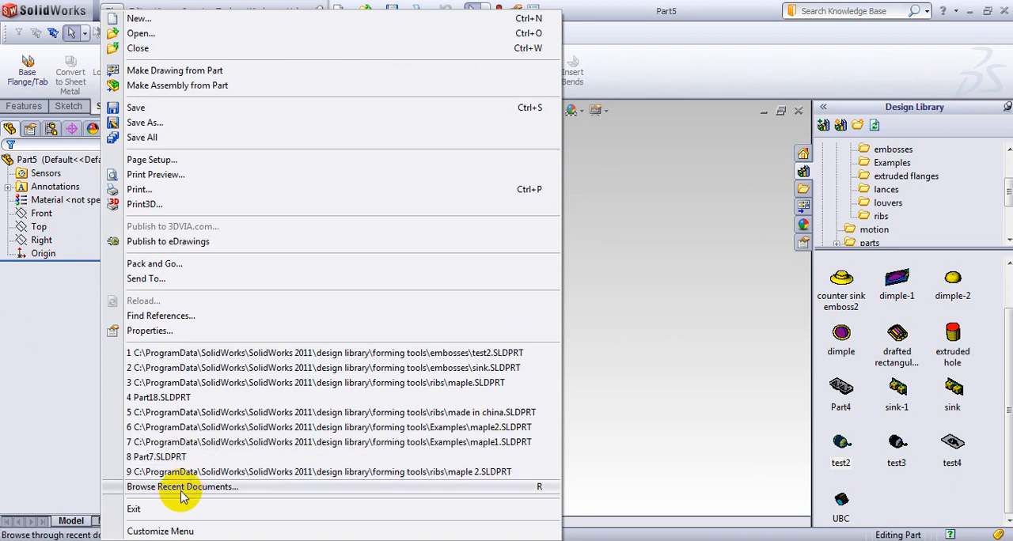
pyautogui.click(70, 374)
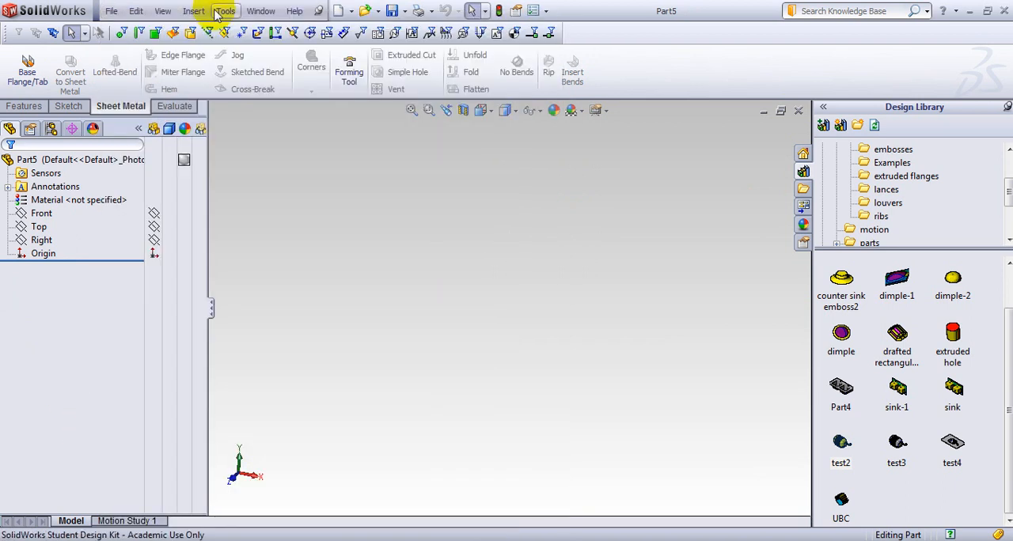
pyautogui.click(111, 14)
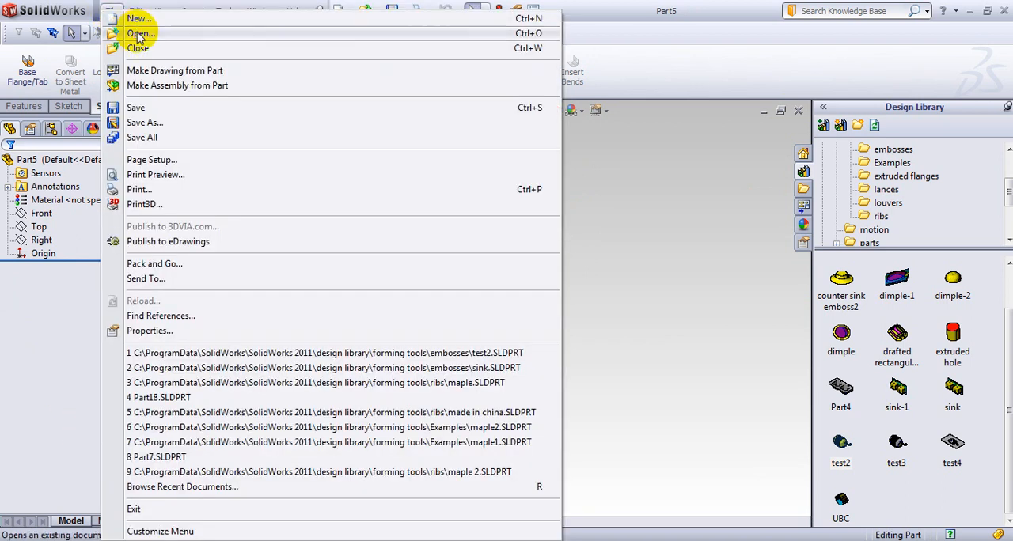
pyautogui.click(138, 34)
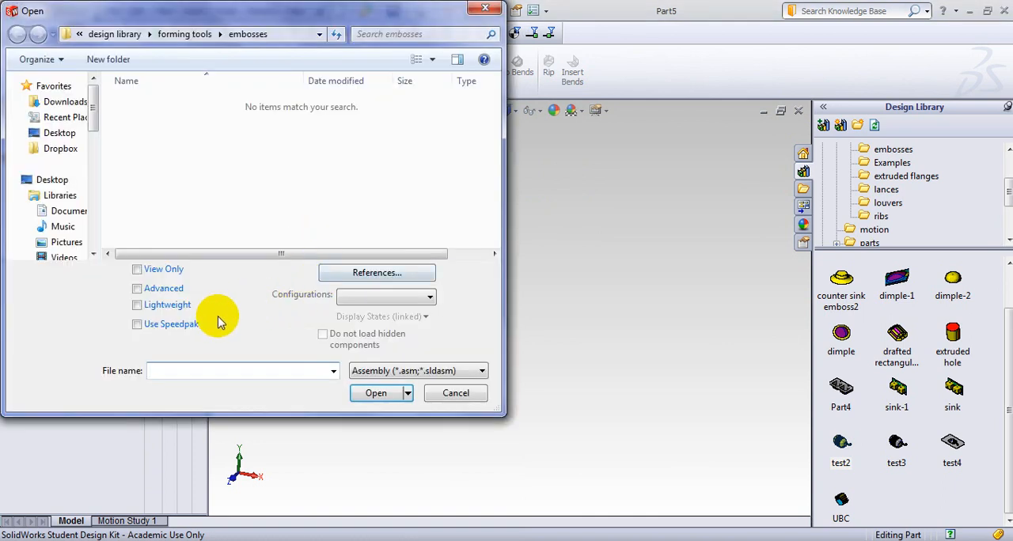
pyautogui.write('ct')
pyautogui.press('BackSpace')
pyautogui.press('BackSpace')
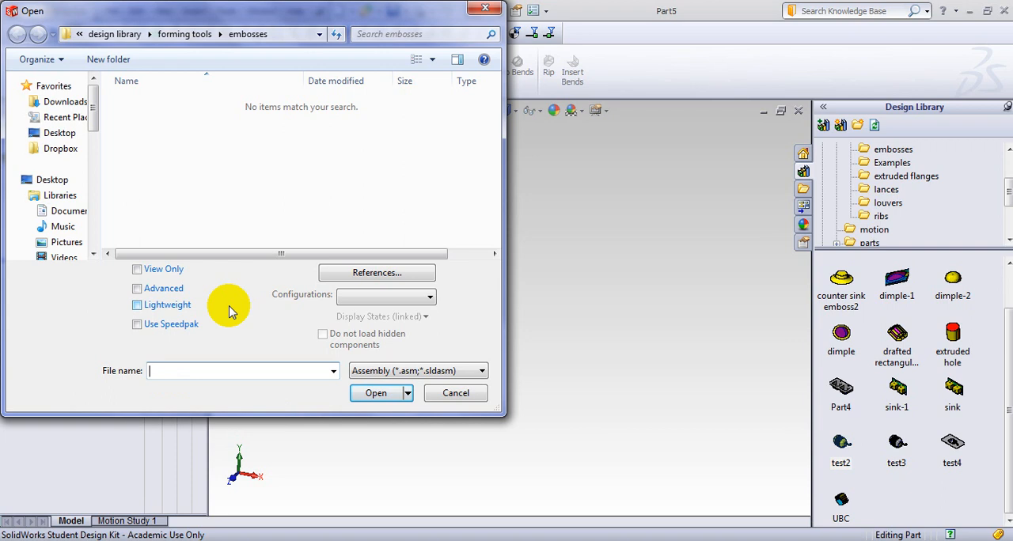
pyautogui.write('c:\\junk\\')
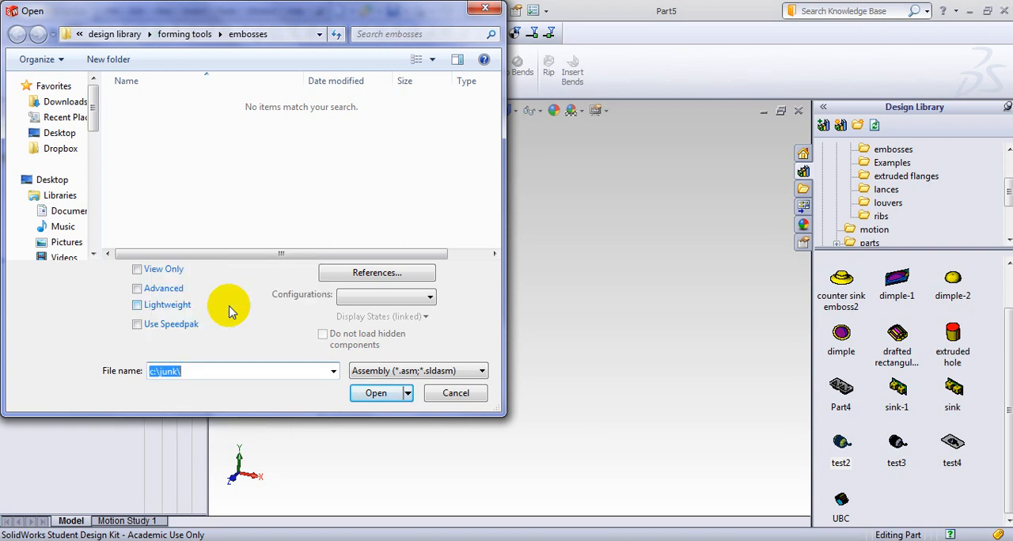
pyautogui.press('Return')
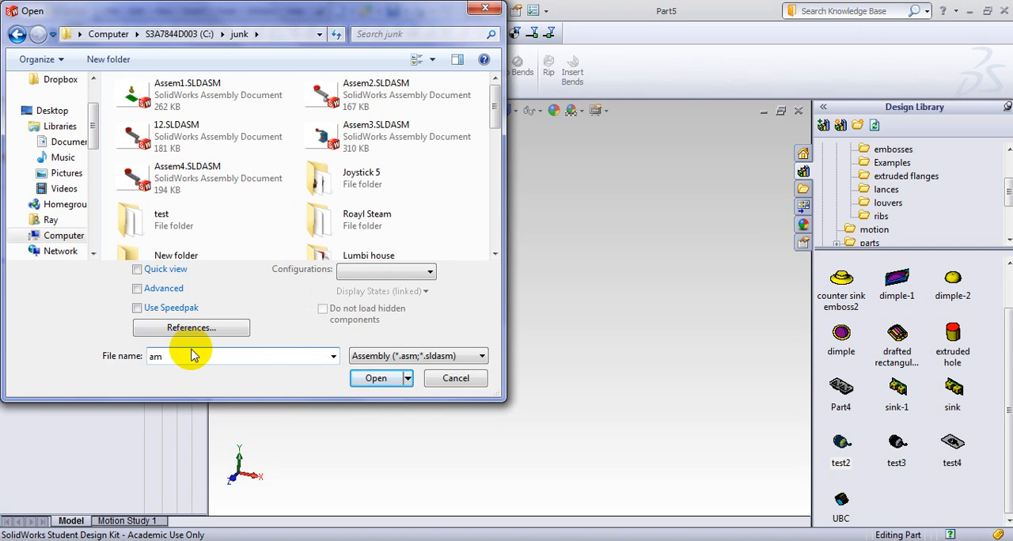
pyautogui.write('am')
pyautogui.click(198, 89)
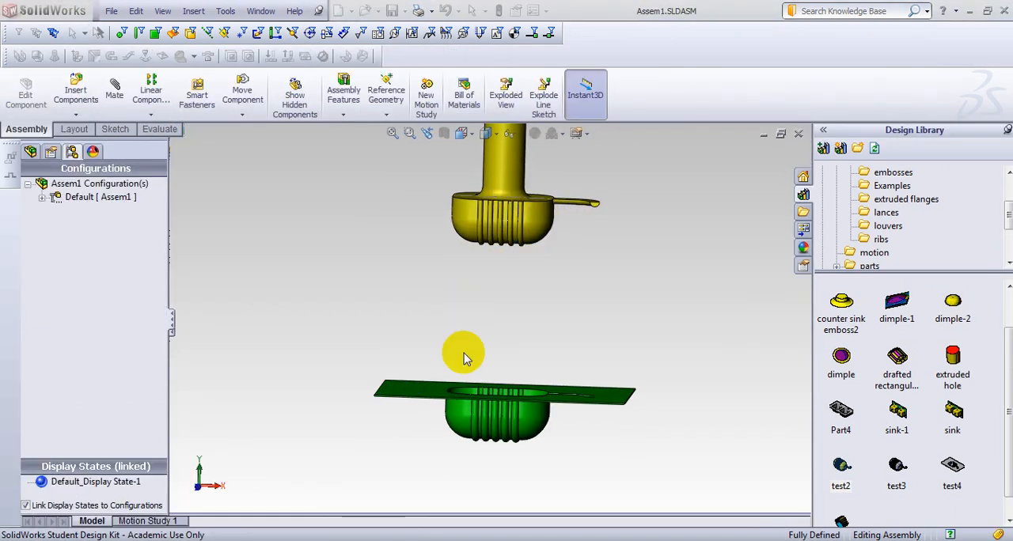
# Expand the Default configuration of Assem1 and play the collapse animation of exploded view ExplView1.
pyautogui.scroll(3, 509, 410)
pyautogui.moveTo(514, 428); pyautogui.dragTo(505, 396, button='middle')
pyautogui.moveTo(500, 222); pyautogui.dragTo(502, 346)
pyautogui.click(297, 276)
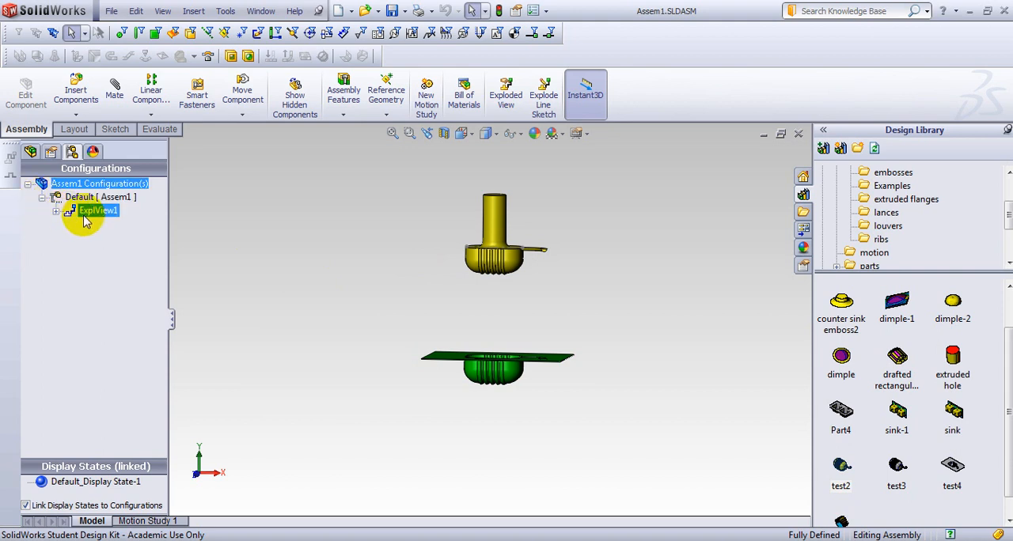
pyautogui.rightClick(85, 222)
pyautogui.click(119, 239)
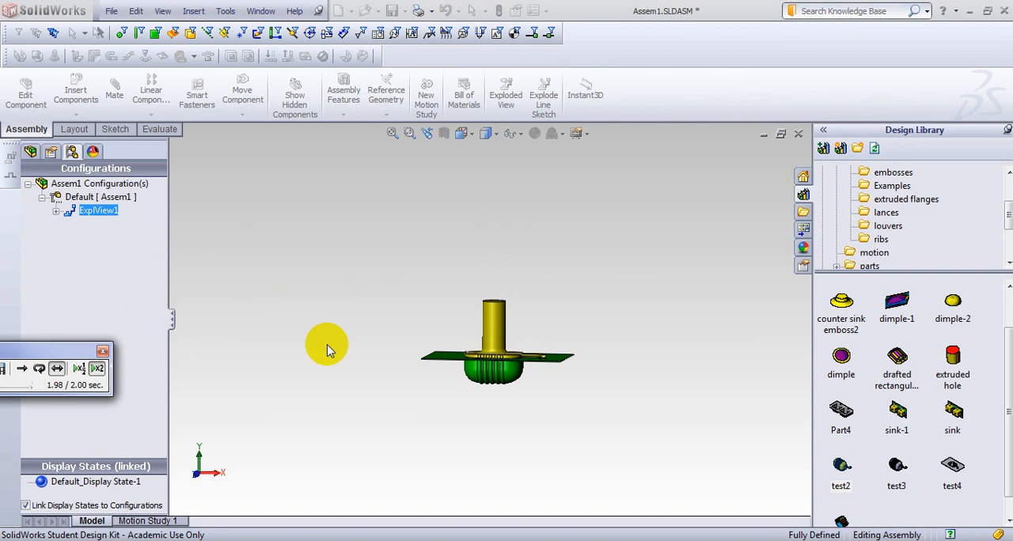
# Examine from the side and from above how the yellow punch moves into the green sheet during the animation.
pyautogui.scroll(-7, 502, 346)
pyautogui.scroll(6, 492, 300)
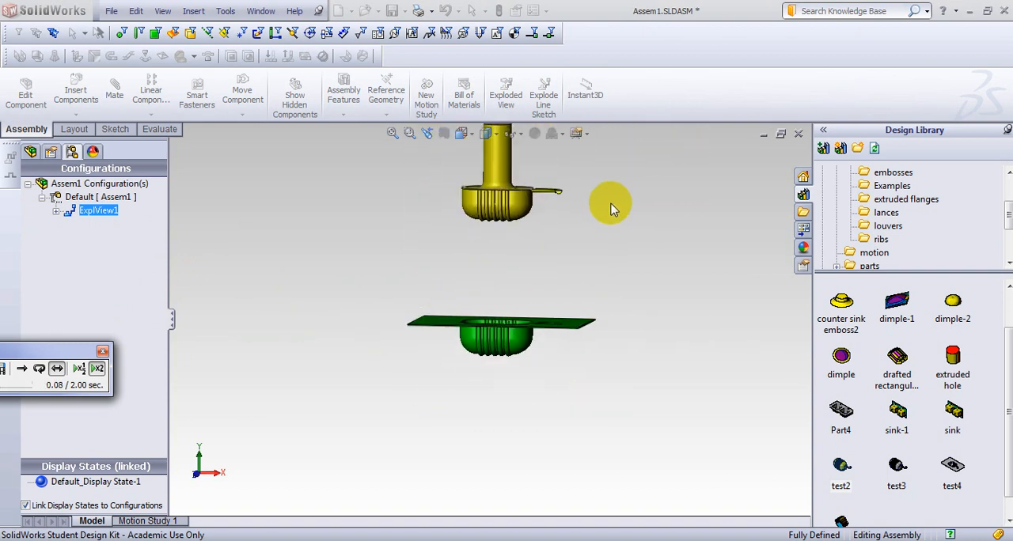
pyautogui.moveTo(611, 208)
pyautogui.mouseDown(button='middle')
pyautogui.moveTo(613, 273)
pyautogui.moveTo(619, 215)
pyautogui.mouseUp(button='middle')
pyautogui.scroll(-2, 585, 264)
pyautogui.scroll(2, 555, 194)
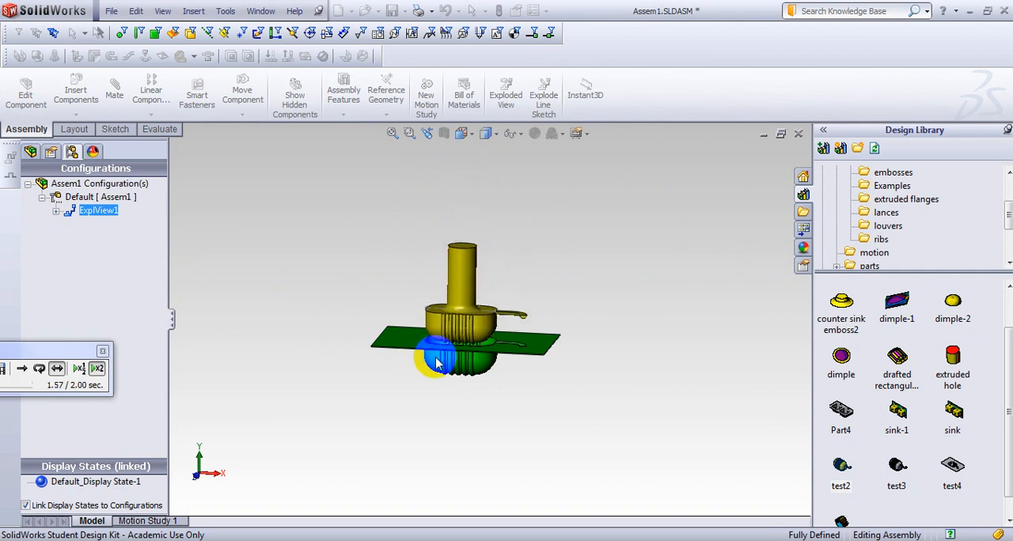
pyautogui.moveTo(553, 294); pyautogui.dragTo(558, 351, button='middle')
pyautogui.scroll(-10, 405, 330)
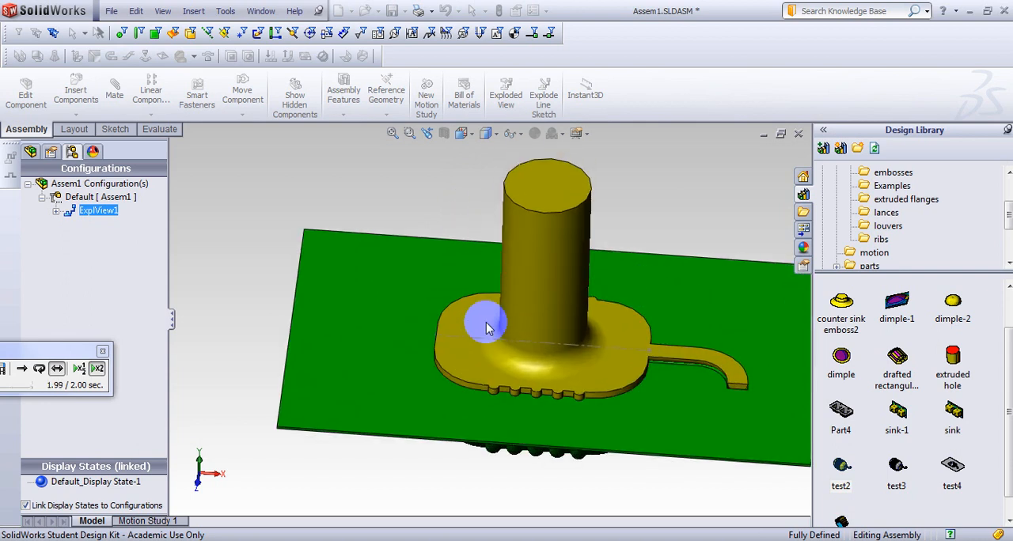
pyautogui.scroll(10, 561, 355)
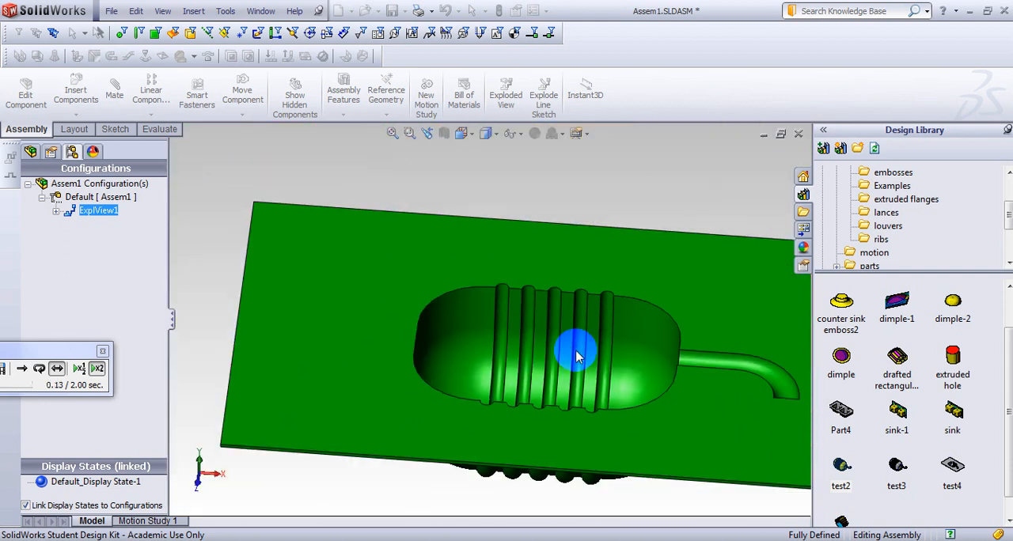
pyautogui.scroll(4, 577, 357)
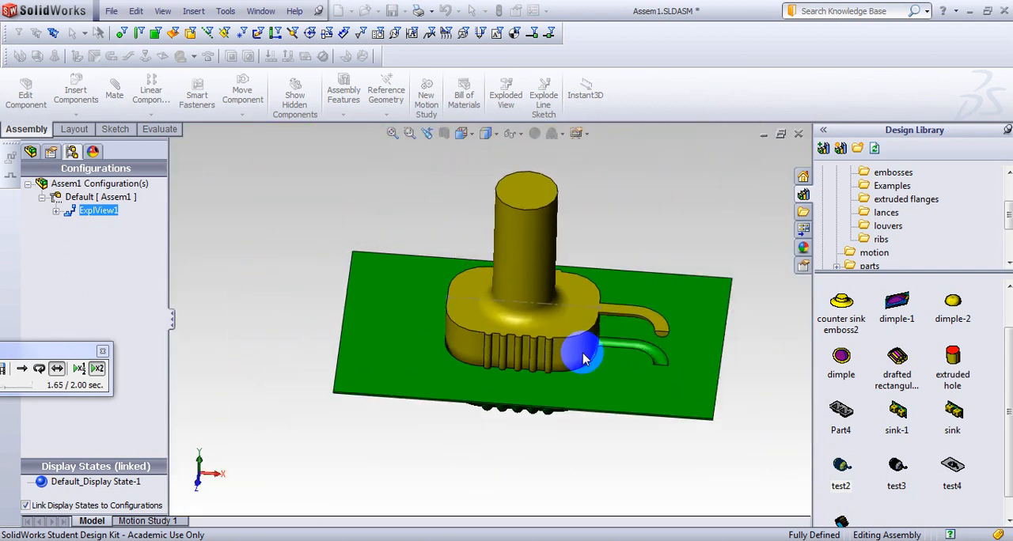